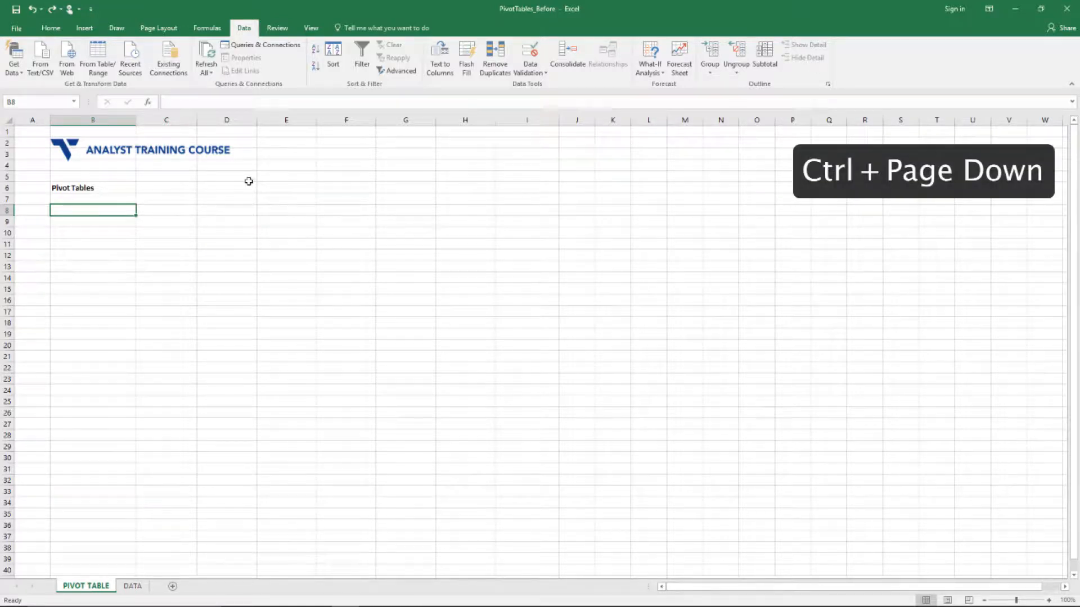
Go to the DATA sheet and check how far the salary table runs down and back
{"action": "key", "text": "ctrl+Page_Down"}
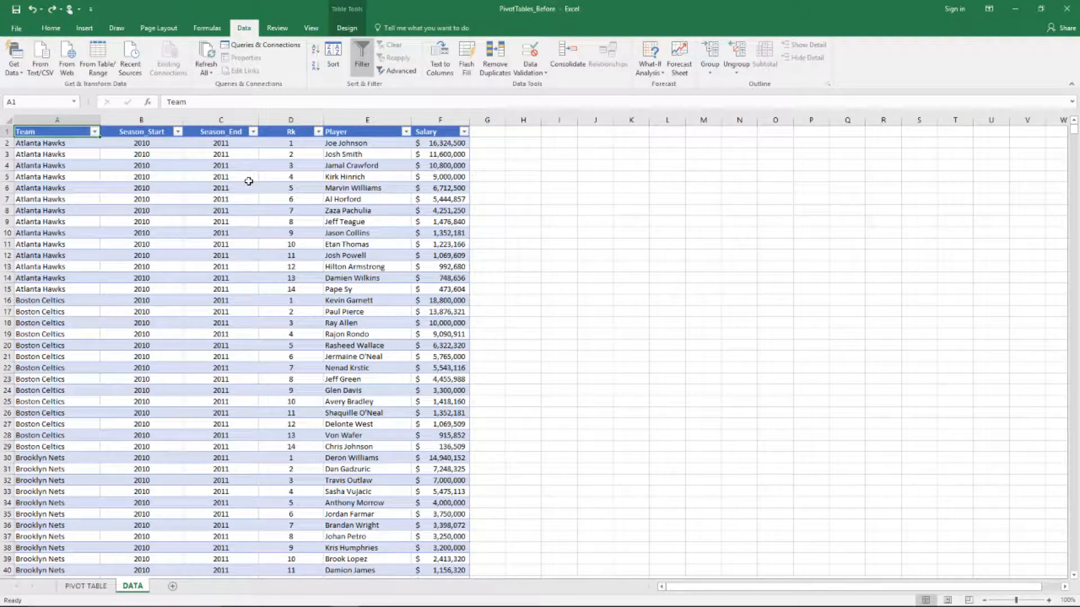
{"action": "key", "text": "ctrl+Down"}
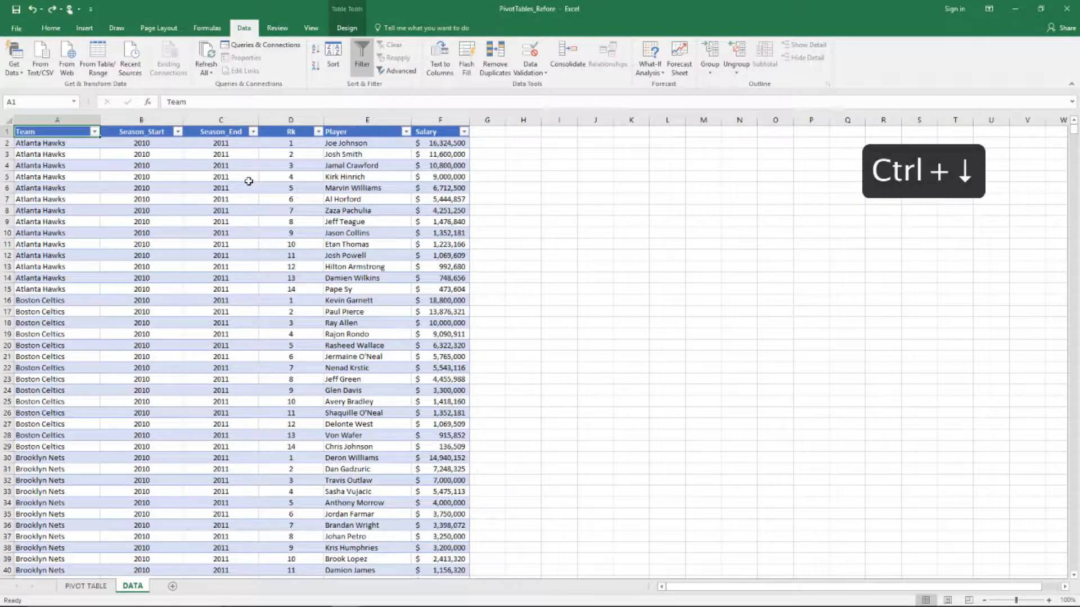
{"action": "key", "text": "ctrl+Up"}
{"action": "key", "text": "ctrl+Down"}
{"action": "key", "text": "ctrl+Up"}
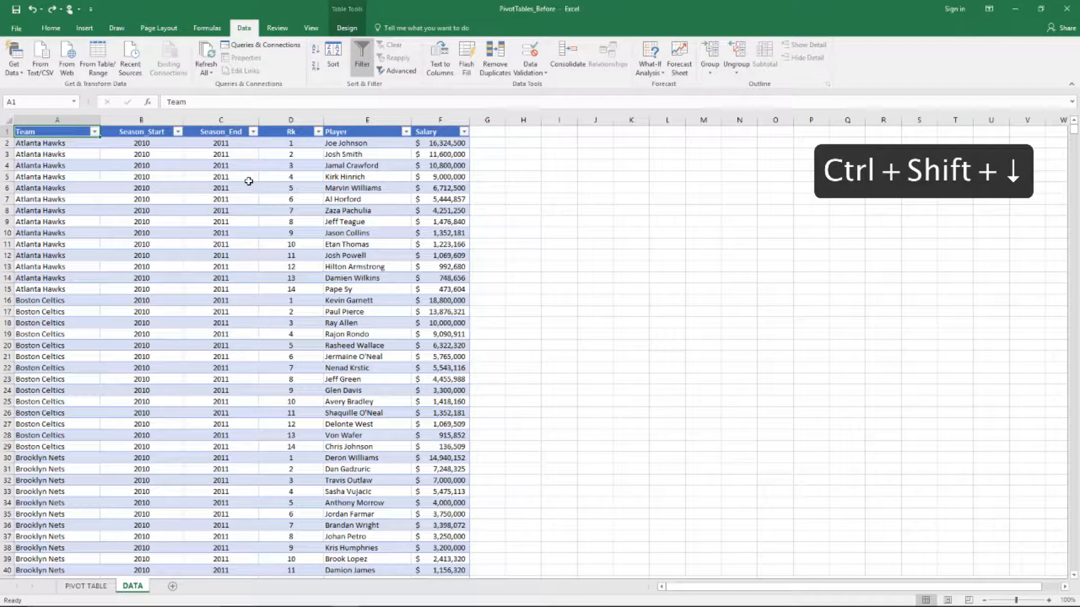
Paste a copy of the Team column into column I and start Remove Duplicates on it
{"action": "key", "text": "ctrl+shift+Down"}
{"action": "key", "text": "ctrl+c"}
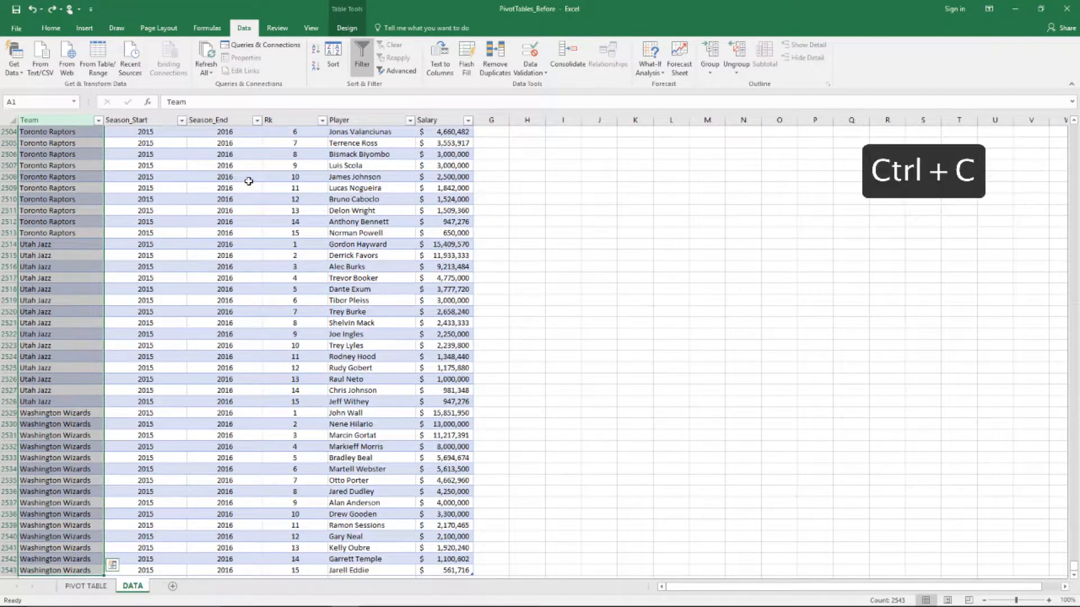
{"action": "key", "text": "ctrl+Up"}
{"action": "key", "text": "Right"}
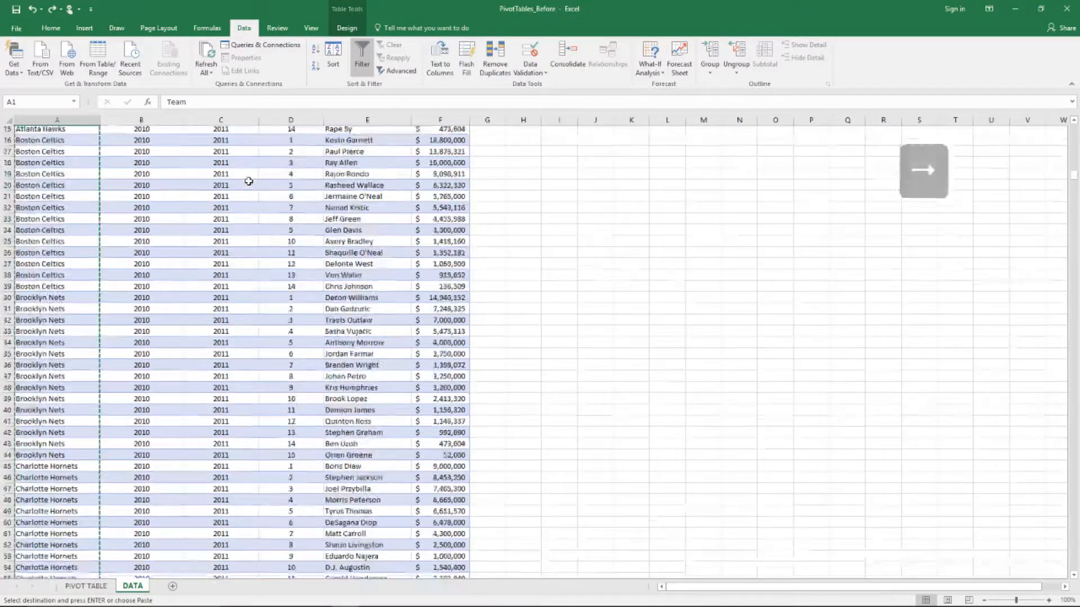
{"action": "key", "text": "Right"}
{"action": "key", "text": "Right"}
{"action": "key", "text": "Right"}
{"action": "key", "text": "Right"}
{"action": "key", "text": "Right"}
{"action": "key", "text": "Right"}
{"action": "key", "text": "Right"}
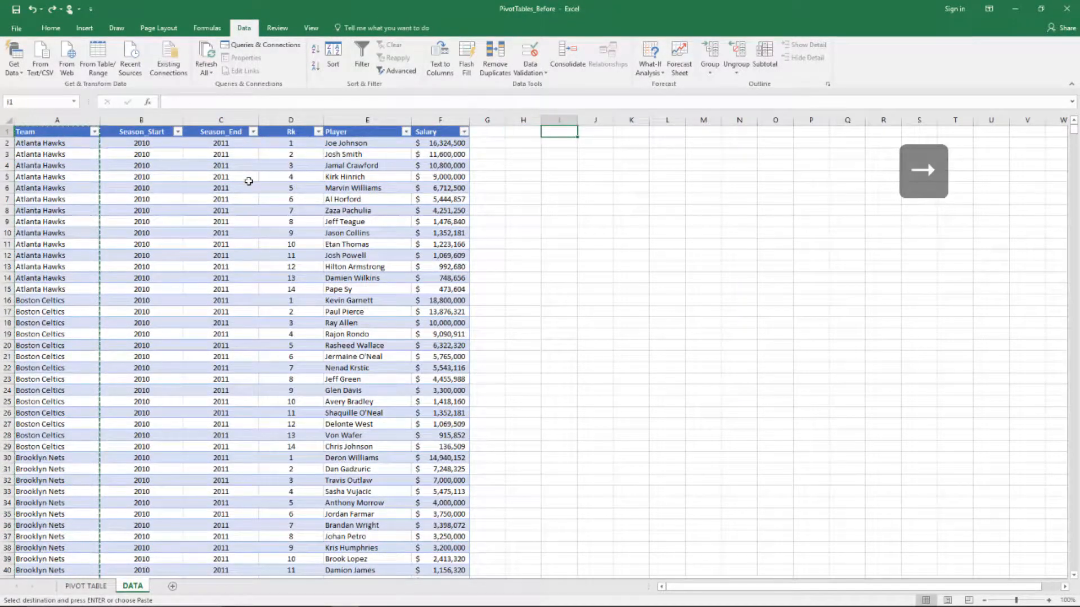
{"action": "key", "text": "ctrl+v"}
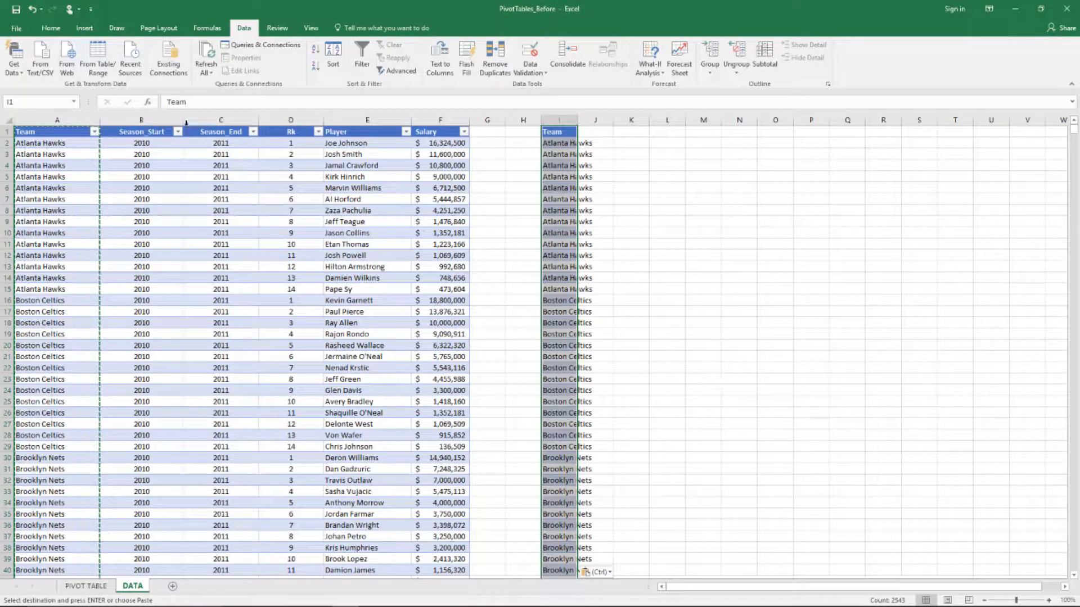
{"action": "left_click", "coordinate": [487, 72]}
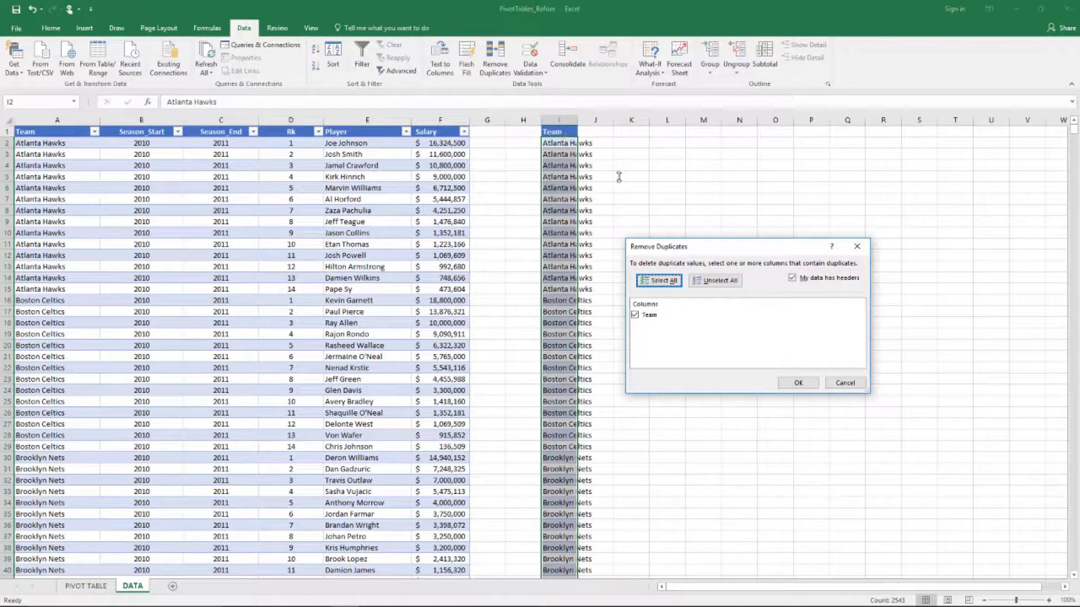
Remove duplicate names from the column I list, leaving the 29 unique teams
{"action": "key", "text": "ctrl+Up"}
{"action": "left_click", "coordinate": [793, 381]}
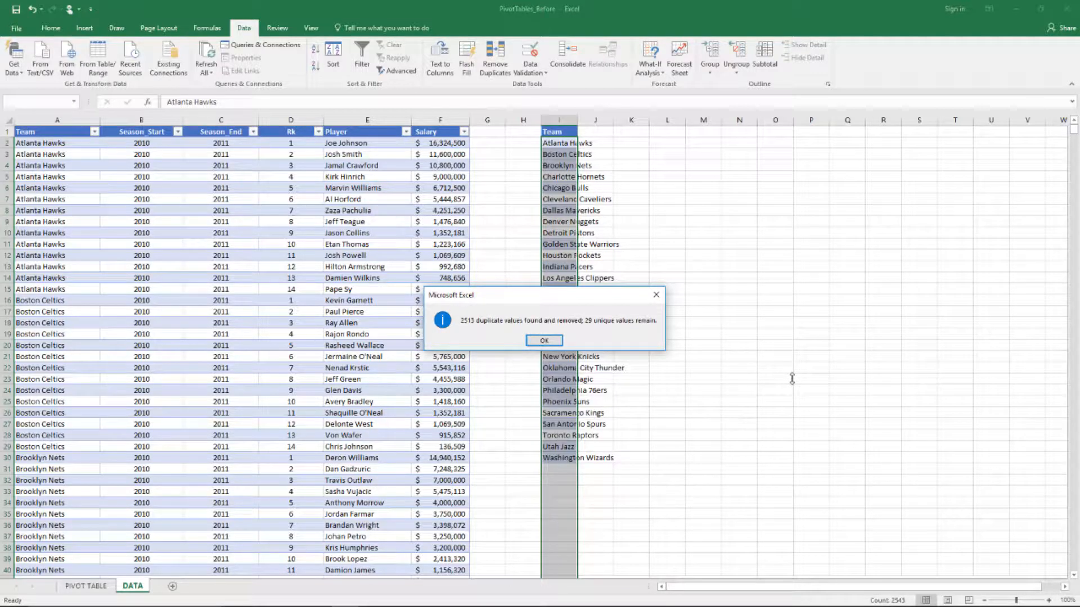
{"action": "left_click", "coordinate": [548, 340]}
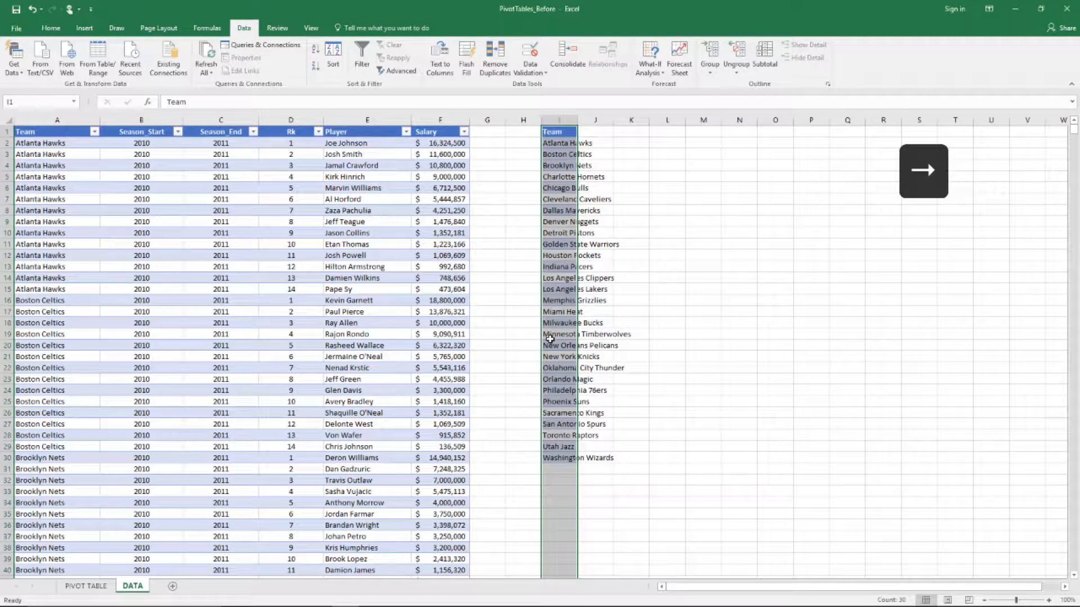
{"action": "key", "text": "Right"}
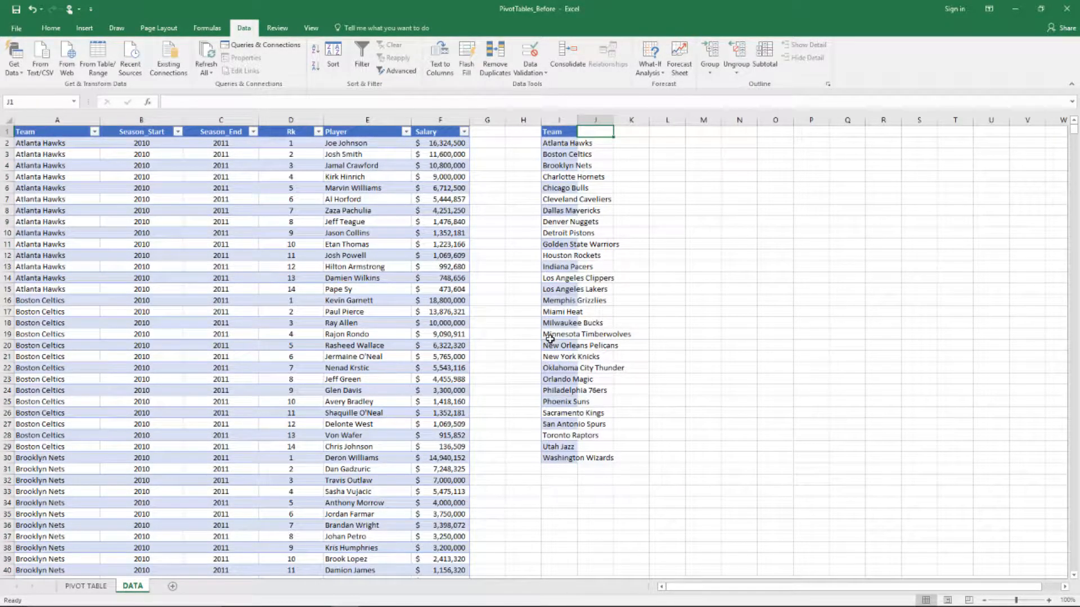
{"action": "key", "text": "Left"}
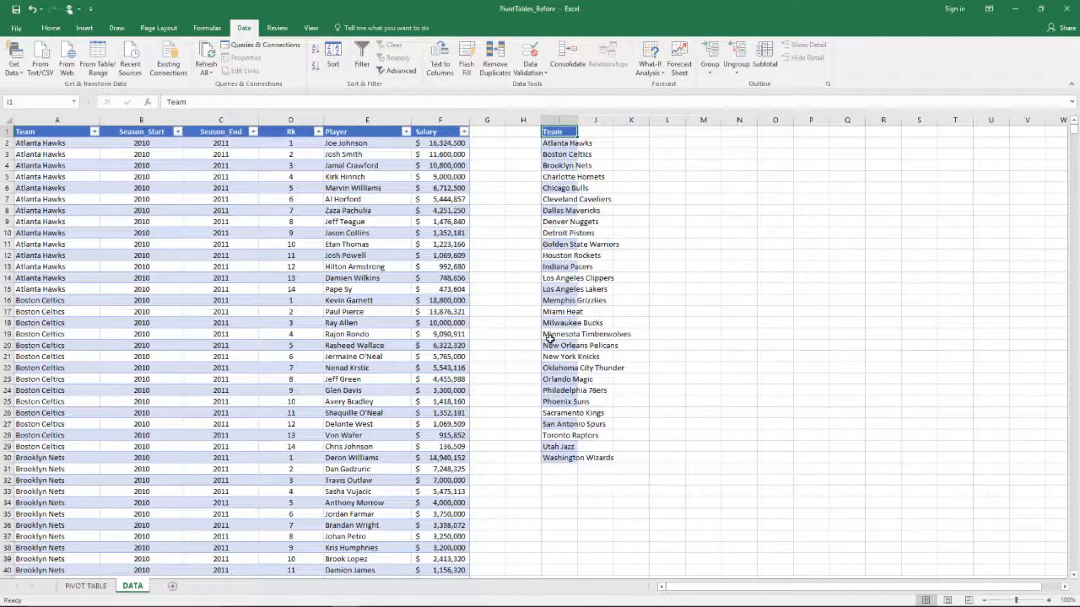
Delete column I to clear the team list, returning to the Team header
{"action": "left_click", "coordinate": [575, 115]}
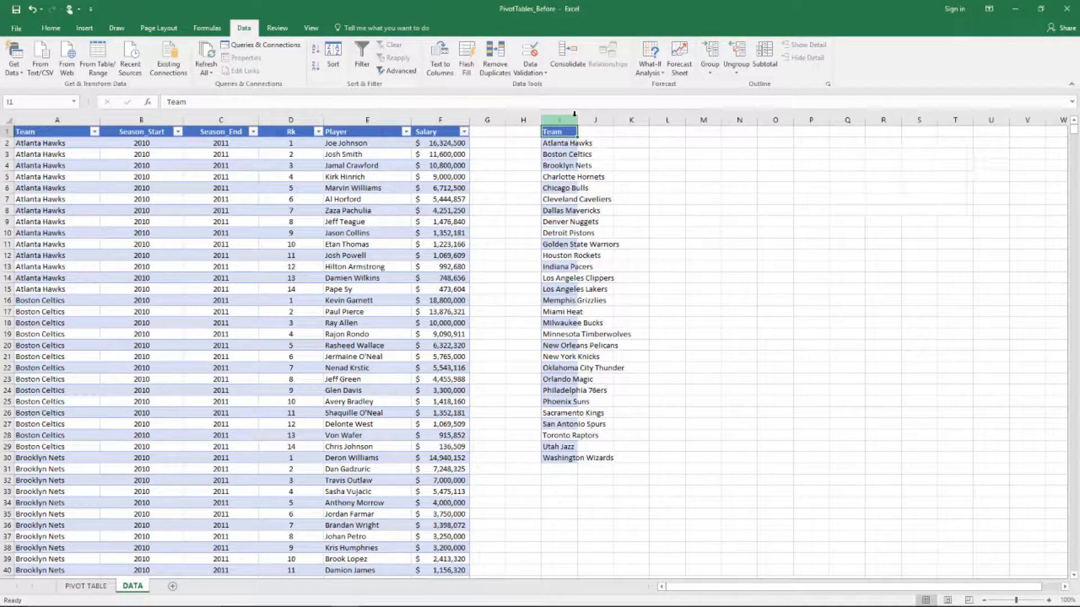
{"action": "left_click", "coordinate": [575, 115]}
{"action": "key", "text": "ctrl+minus"}
{"action": "key", "text": "Left"}
{"action": "key", "text": "Left"}
{"action": "key", "text": "Left"}
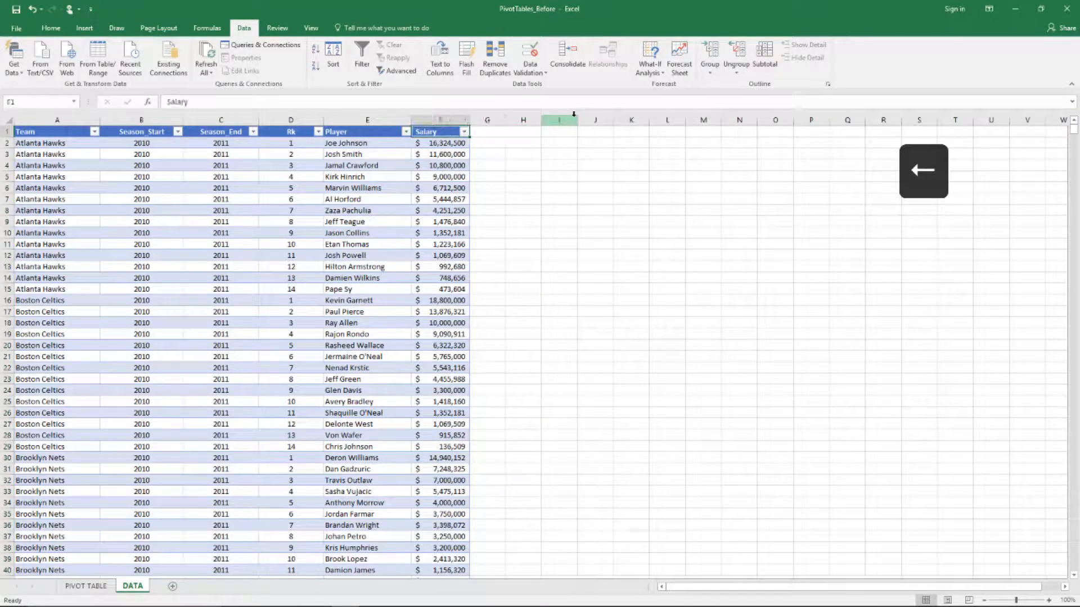
{"action": "key", "text": "Left"}
{"action": "key", "text": "Left"}
{"action": "key", "text": "Left"}
{"action": "key", "text": "Left"}
{"action": "key", "text": "Left"}
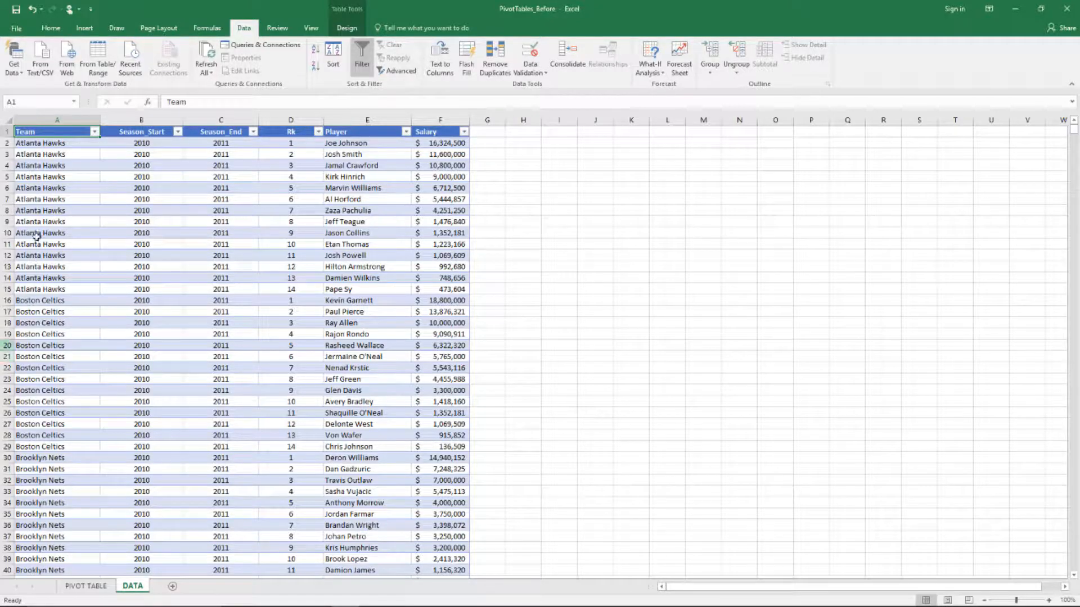
{"action": "left_click", "coordinate": [94, 136]}
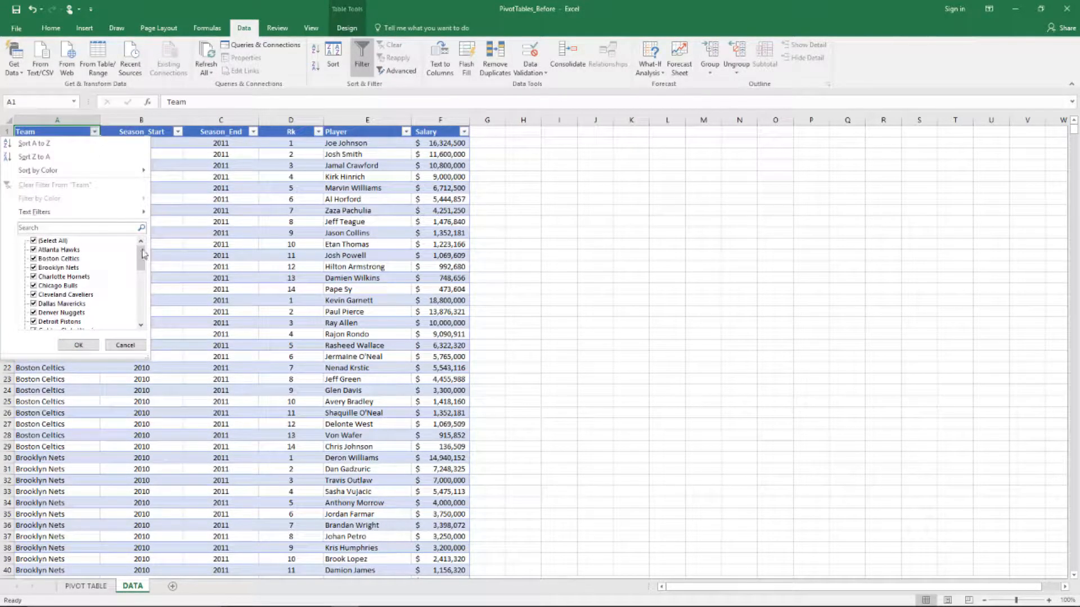
{"action": "left_click_drag", "start_coordinate": [143, 254], "coordinate": [140, 309]}
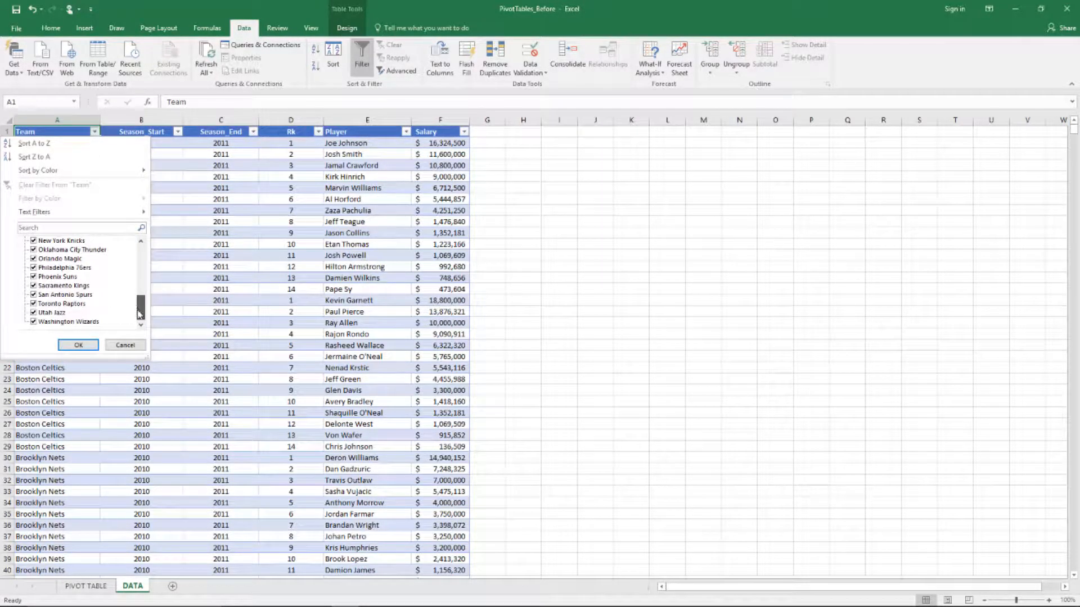
{"action": "left_click_drag", "start_coordinate": [147, 357], "coordinate": [168, 553]}
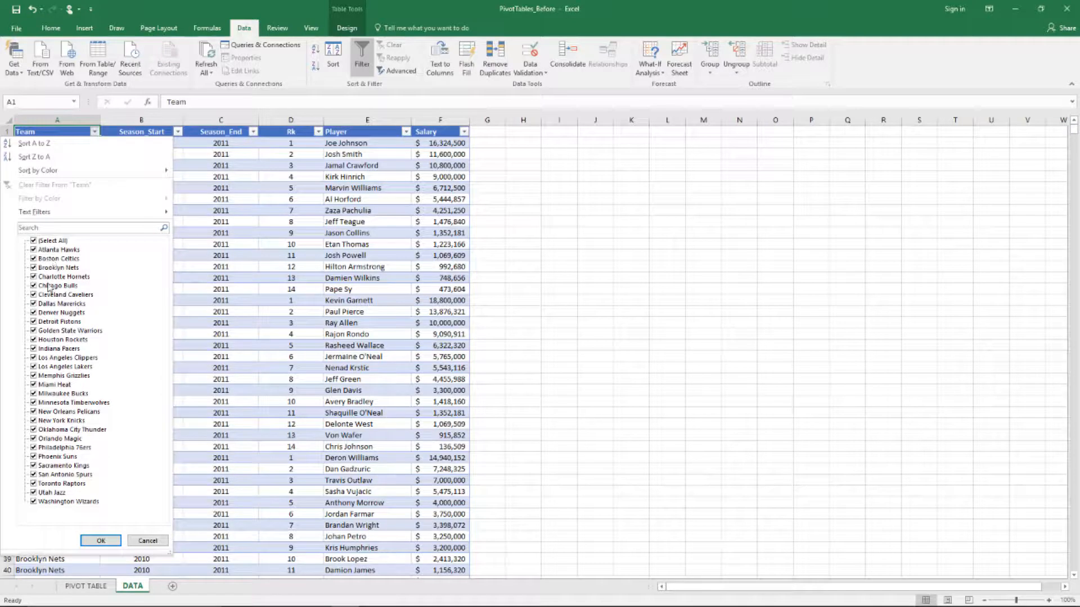
{"action": "left_click", "coordinate": [144, 541]}
{"action": "left_click", "coordinate": [95, 144]}
{"action": "key", "text": "ctrl+Down"}
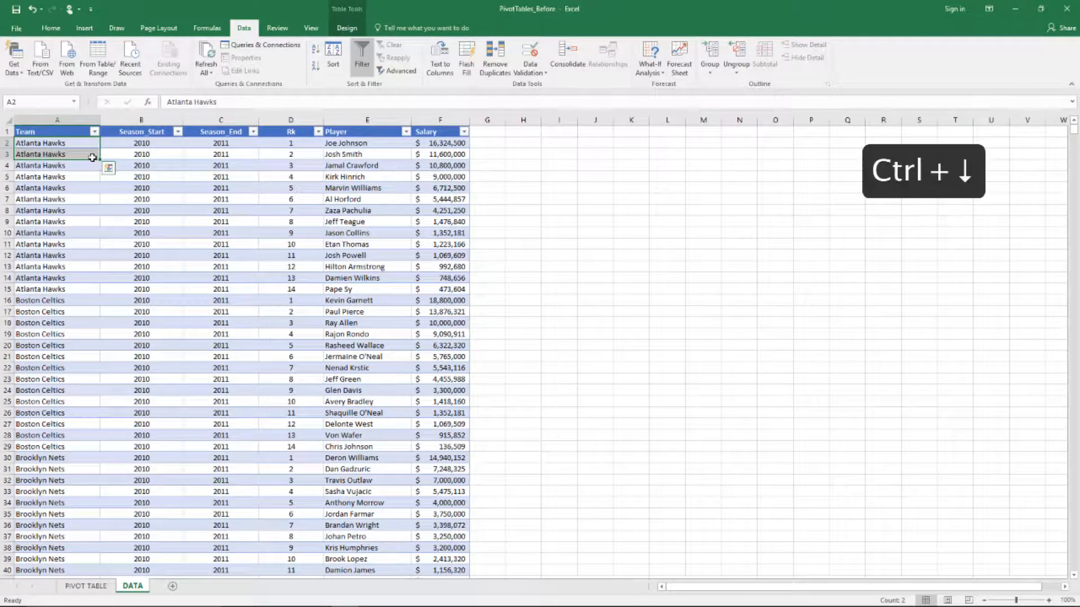
{"action": "key", "text": "ctrl+Down"}
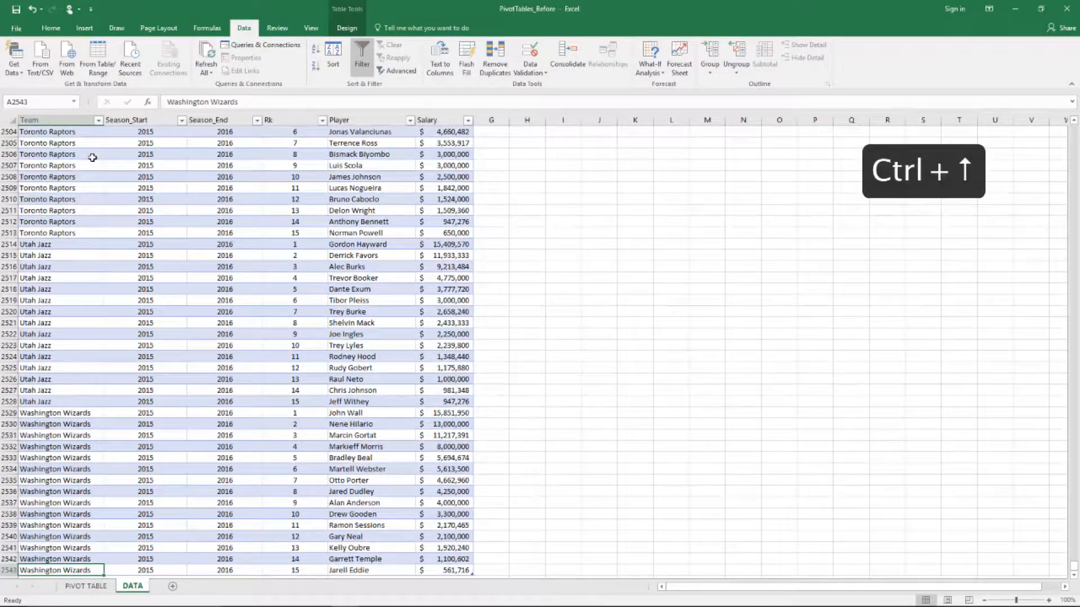
{"action": "key", "text": "ctrl+Up"}
{"action": "key", "text": "Down"}
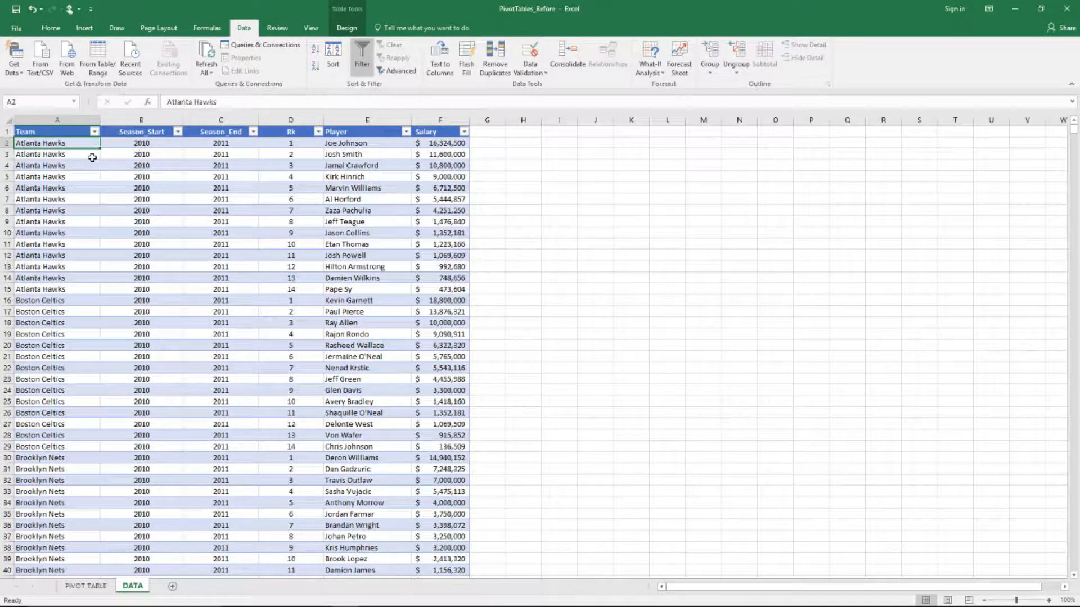
{"action": "key", "text": "Up"}
{"action": "key", "text": "Right"}
{"action": "key", "text": "Left"}
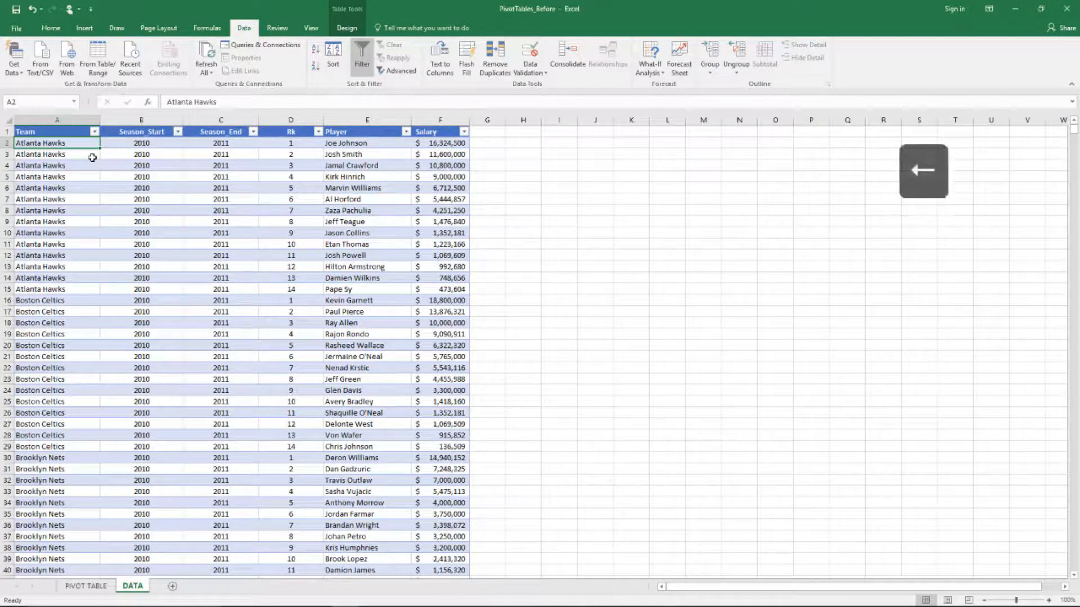
{"action": "key", "text": "Right"}
{"action": "key", "text": "Left"}
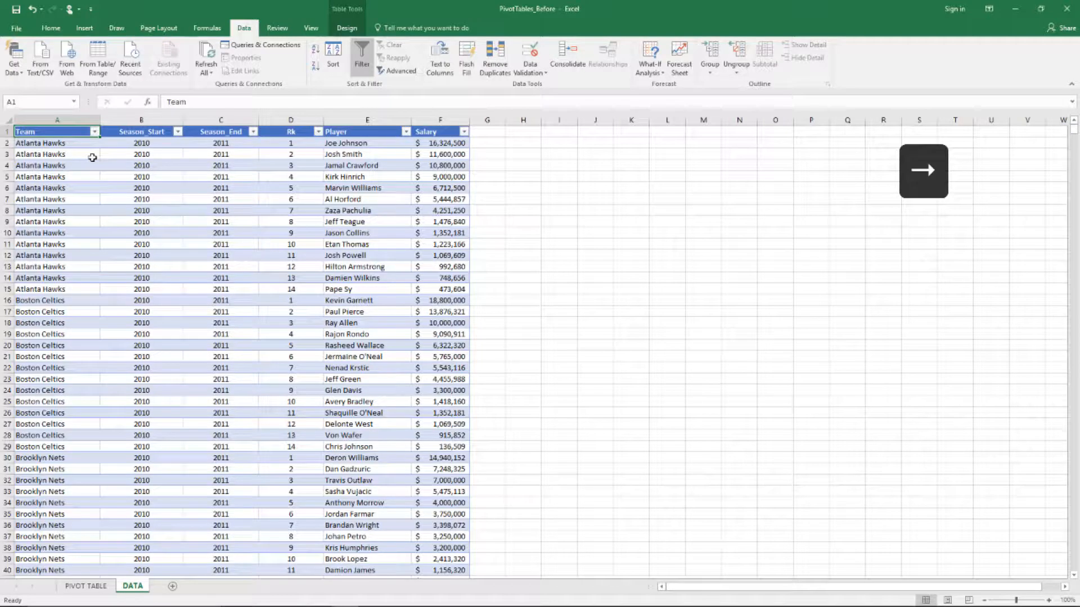
{"action": "key", "text": "Right"}
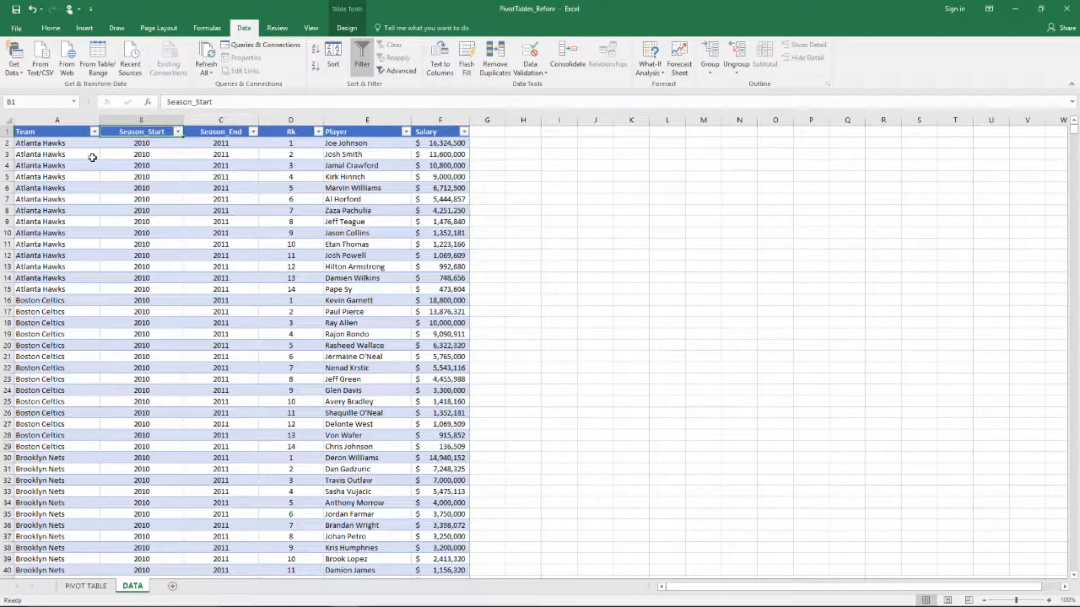
Look through the Season_Start and Season_End filter lists without applying a filter
{"action": "left_click", "coordinate": [178, 131]}
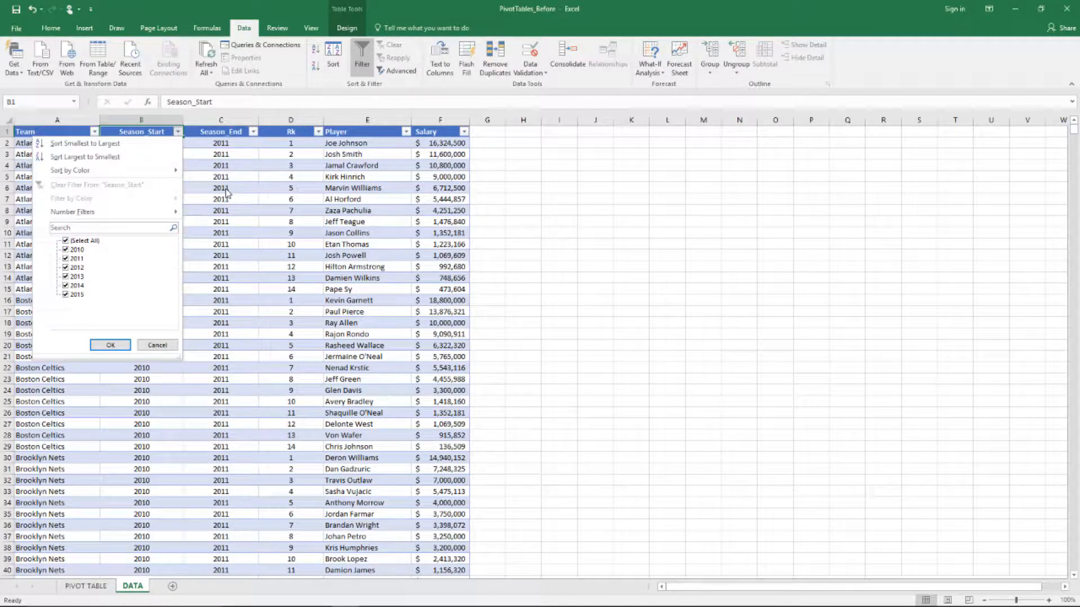
{"action": "key", "text": "Return"}
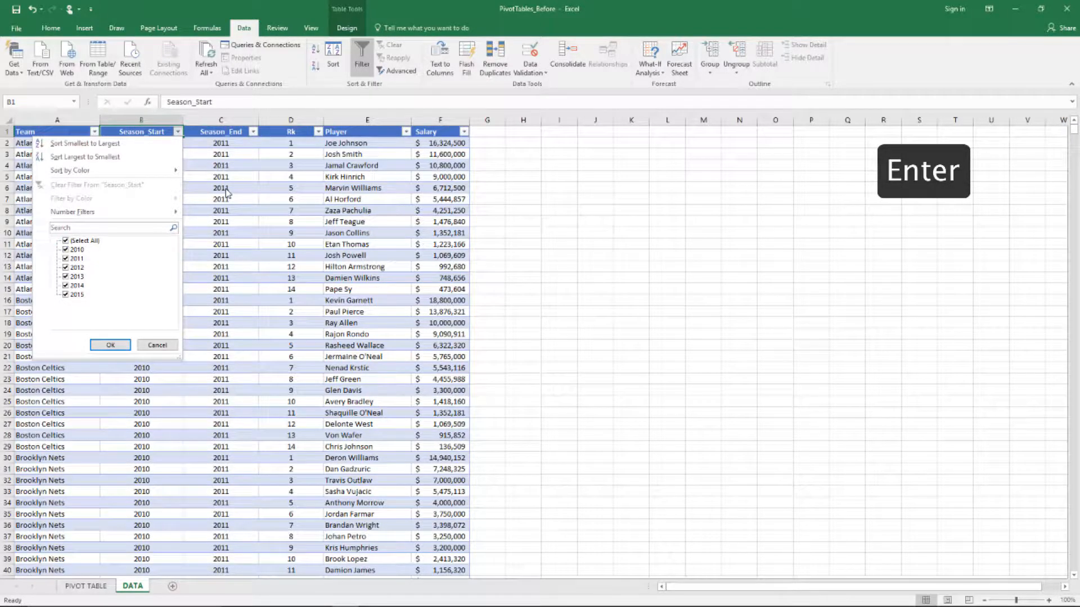
{"action": "left_click", "coordinate": [253, 132]}
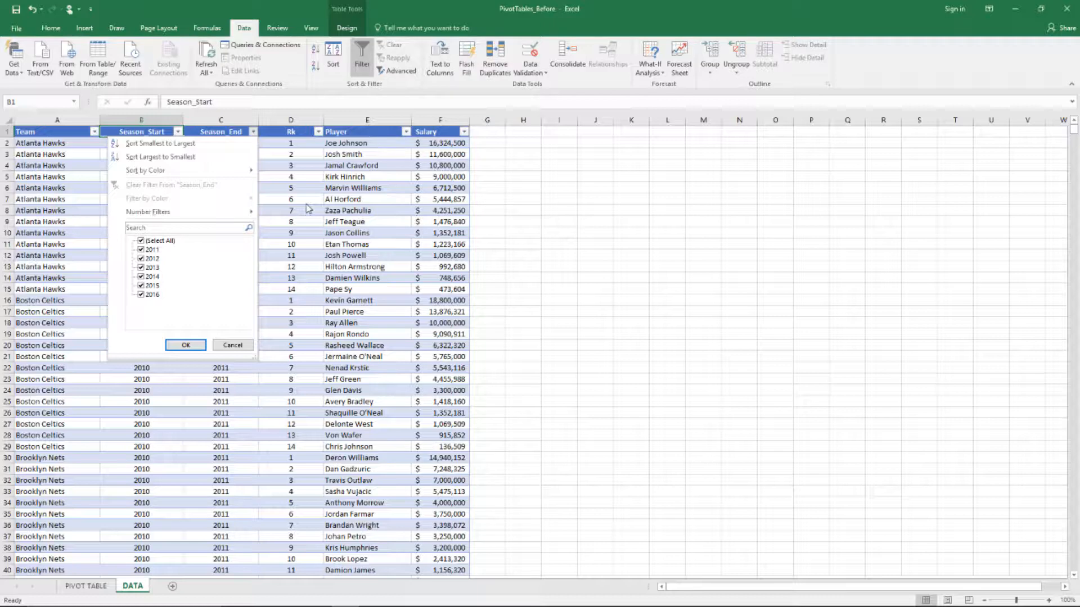
Close the Rk filter list with all ranks 1–15 still included
{"action": "left_click", "coordinate": [318, 132]}
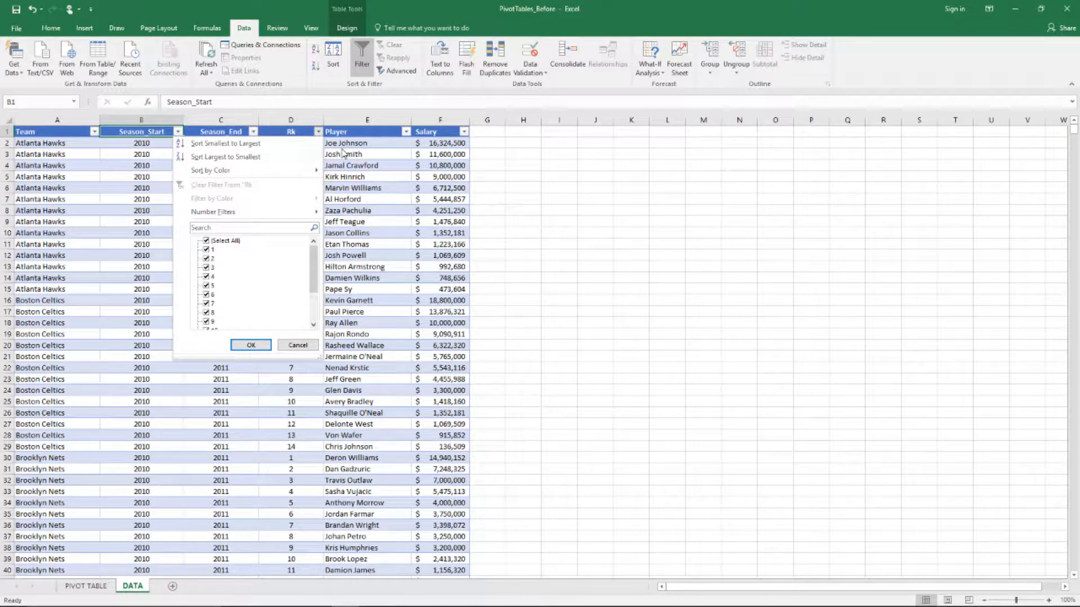
{"action": "left_click_drag", "start_coordinate": [316, 265], "coordinate": [317, 292]}
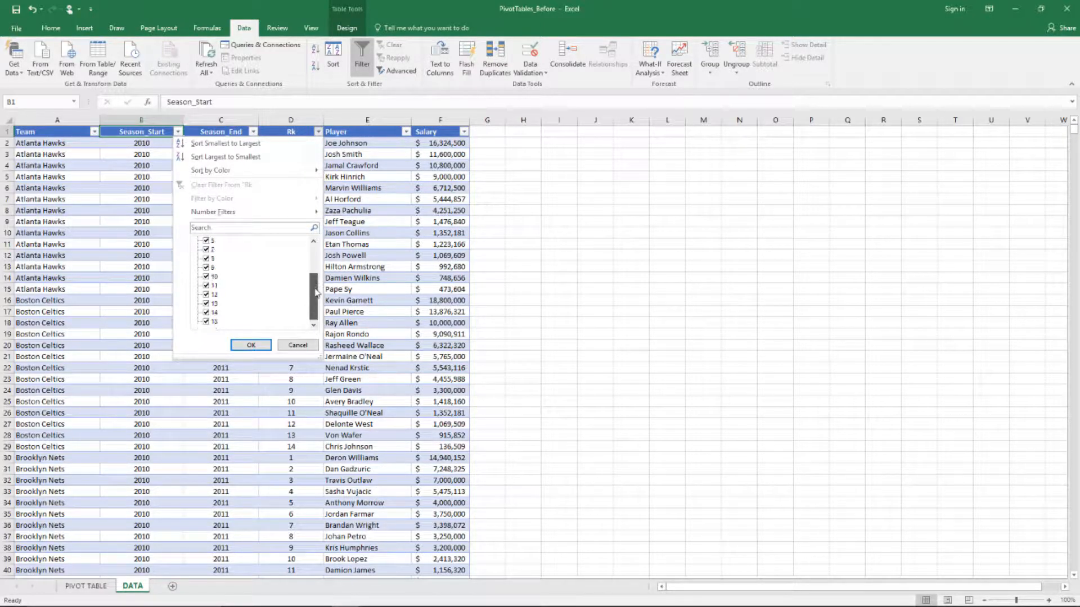
{"action": "left_click", "coordinate": [322, 365]}
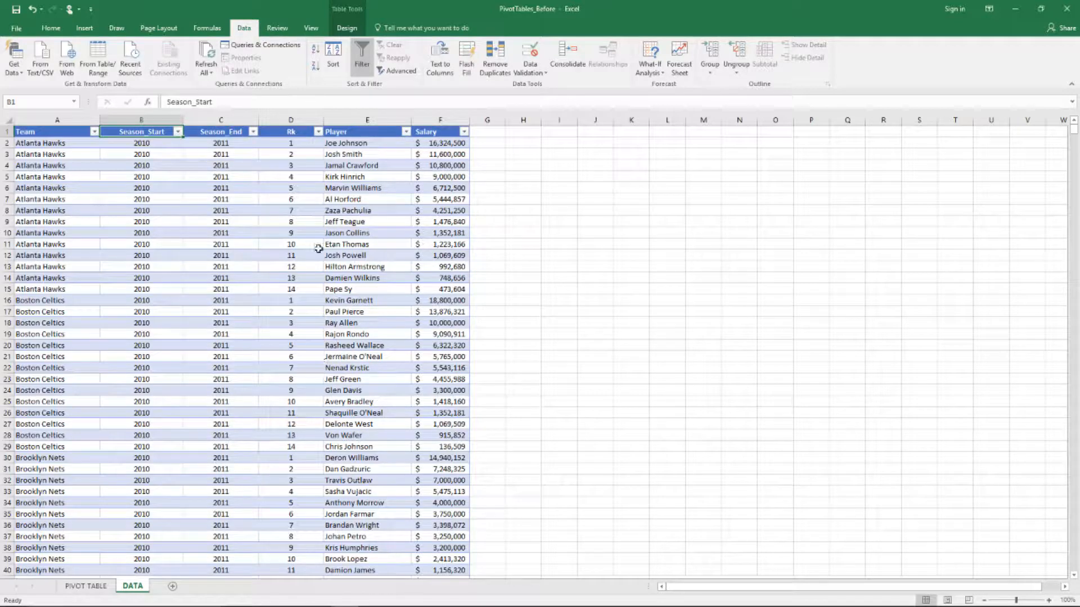
{"action": "left_click", "coordinate": [322, 132]}
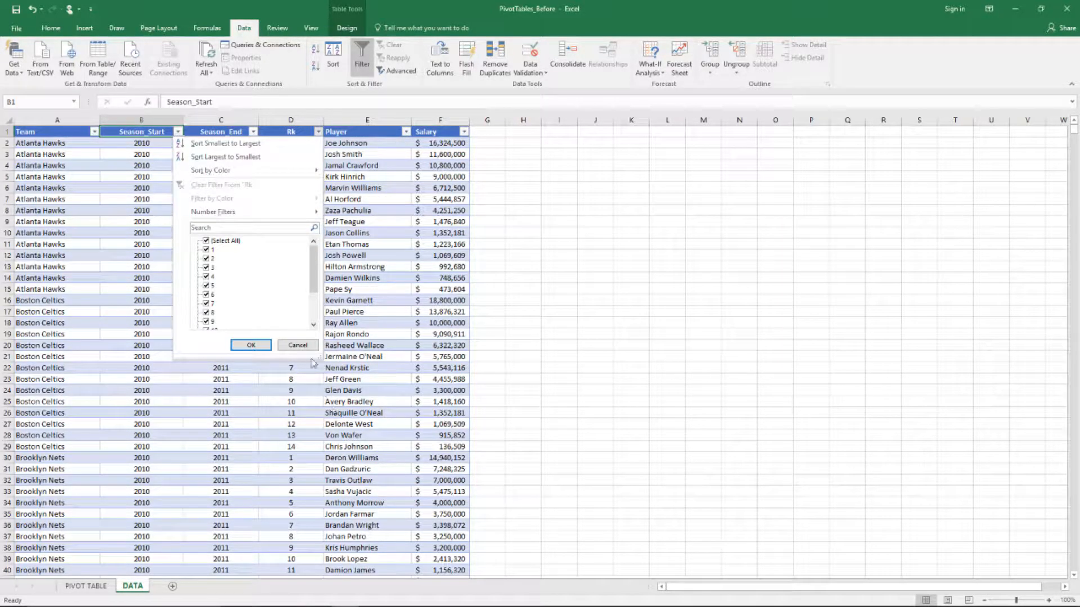
{"action": "left_click_drag", "start_coordinate": [319, 356], "coordinate": [363, 524]}
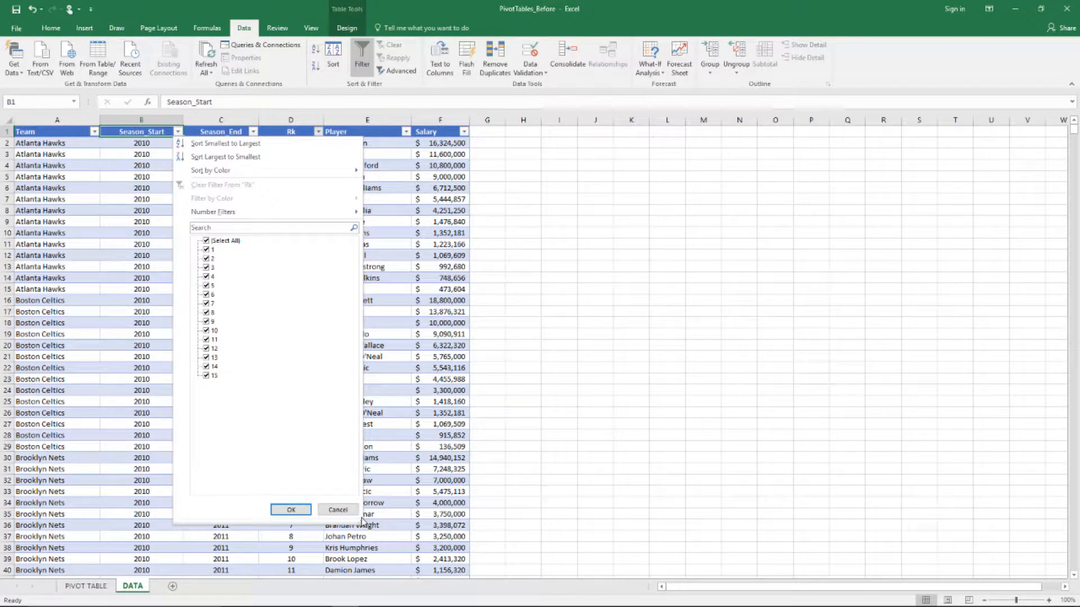
{"action": "left_click", "coordinate": [291, 510]}
Select the Atlanta Hawks rank values D2:D15, then move up to the Player header
{"action": "left_click_drag", "start_coordinate": [291, 146], "coordinate": [292, 288]}
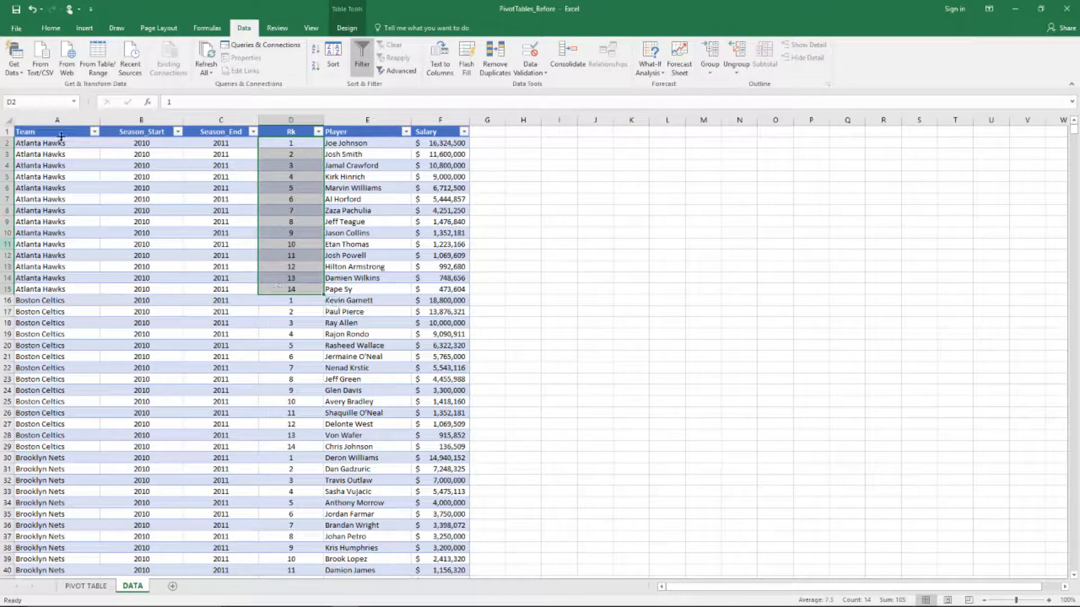
{"action": "key", "text": "Up"}
{"action": "key", "text": "Right"}
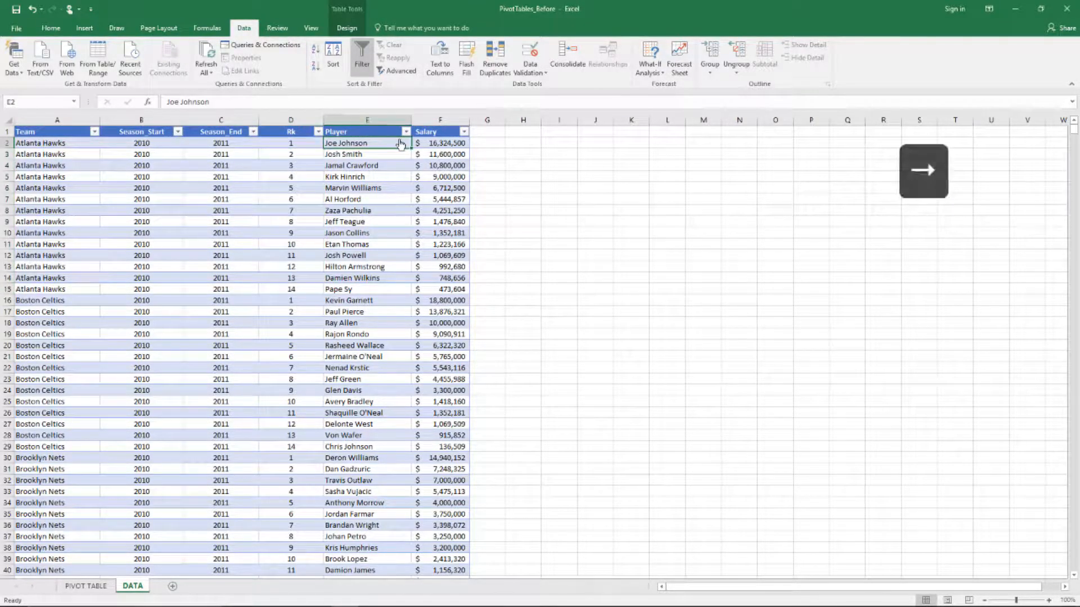
{"action": "left_click", "coordinate": [400, 144]}
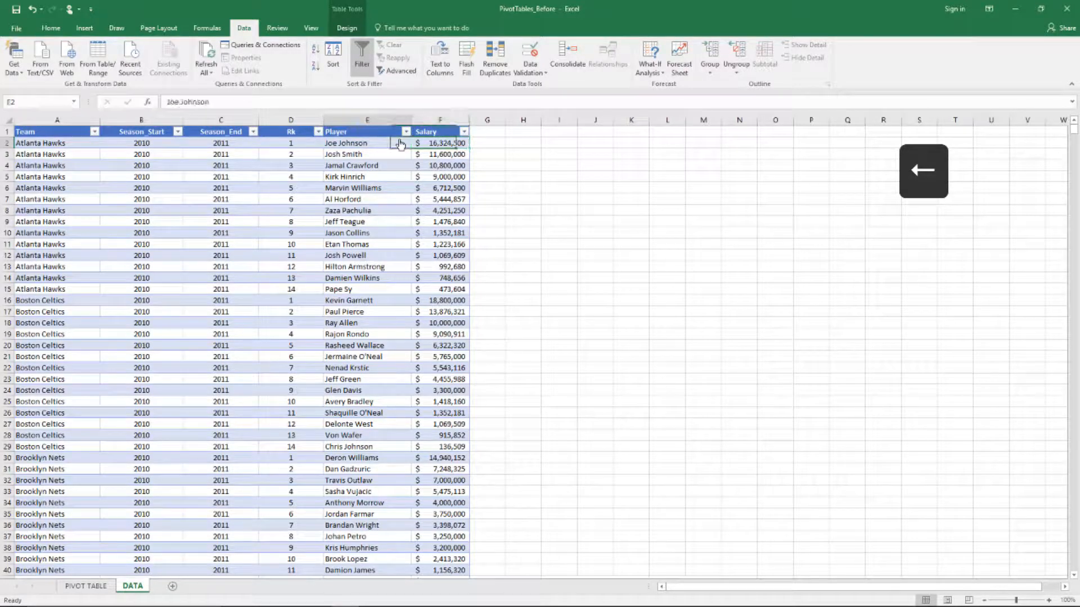
{"action": "left_click", "coordinate": [396, 121]}
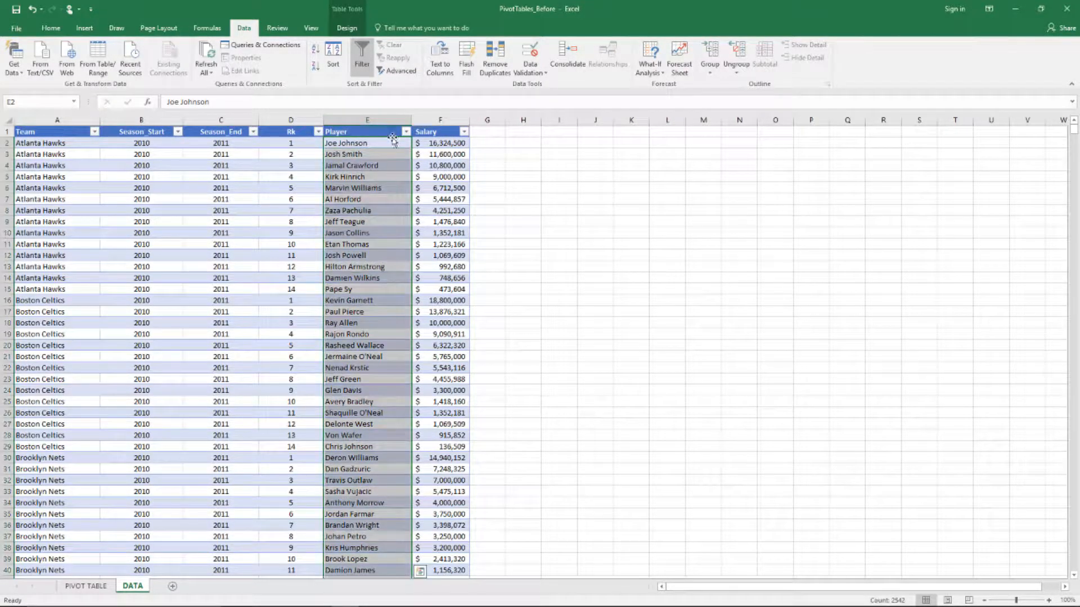
{"action": "left_click", "coordinate": [390, 131]}
{"action": "left_click", "coordinate": [405, 132]}
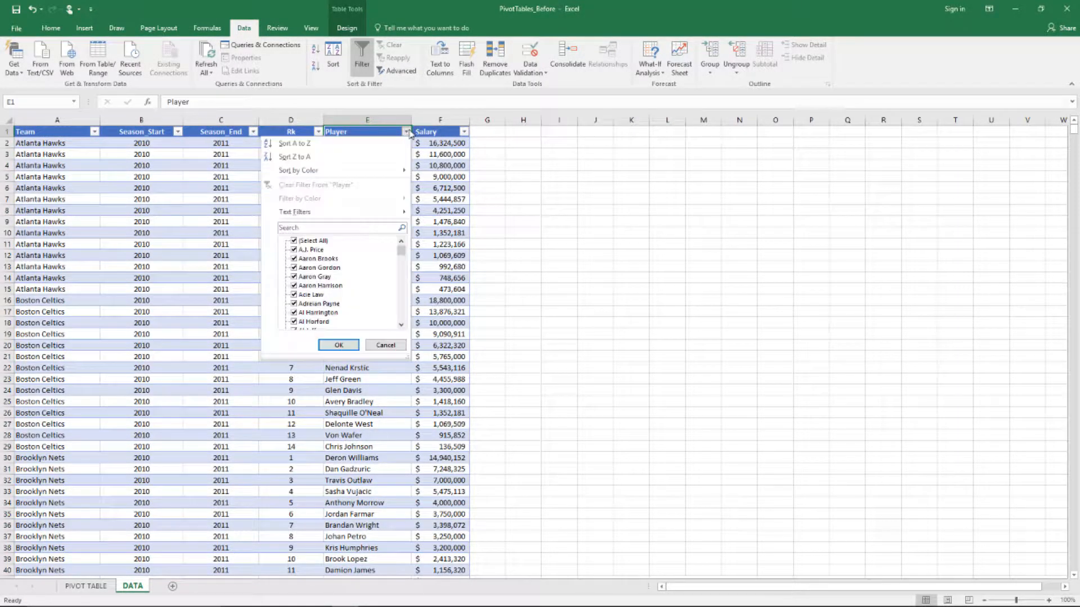
{"action": "left_click_drag", "start_coordinate": [407, 356], "coordinate": [451, 550]}
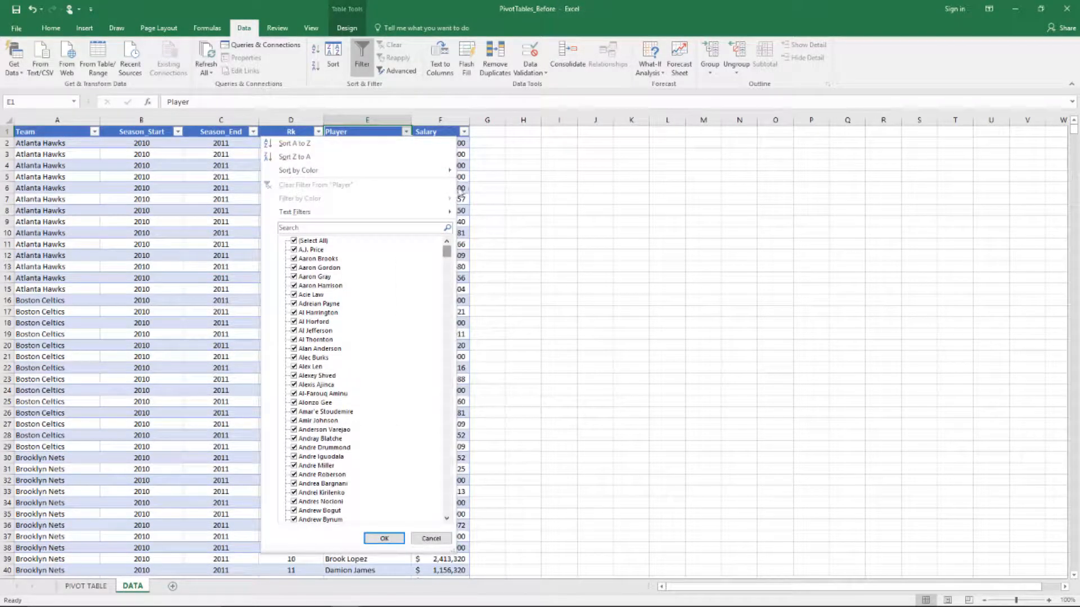
{"action": "mouse_move", "coordinate": [447, 255]}
{"action": "left_mouse_down"}
{"action": "mouse_move", "coordinate": [424, 416]}
{"action": "mouse_move", "coordinate": [429, 480]}
{"action": "mouse_move", "coordinate": [442, 244]}
{"action": "left_mouse_up"}
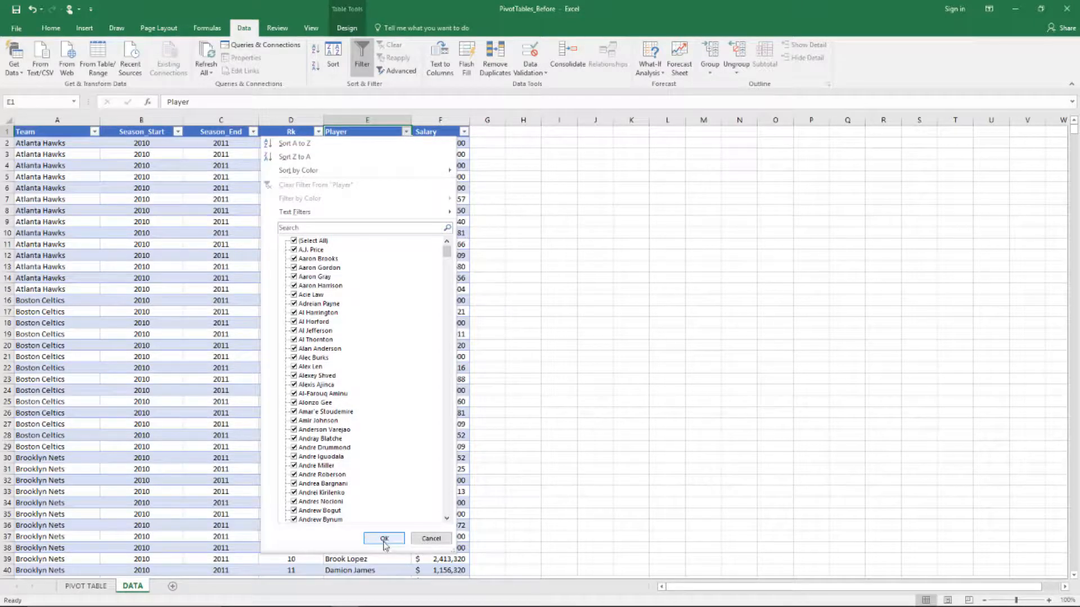
{"action": "left_click", "coordinate": [293, 240]}
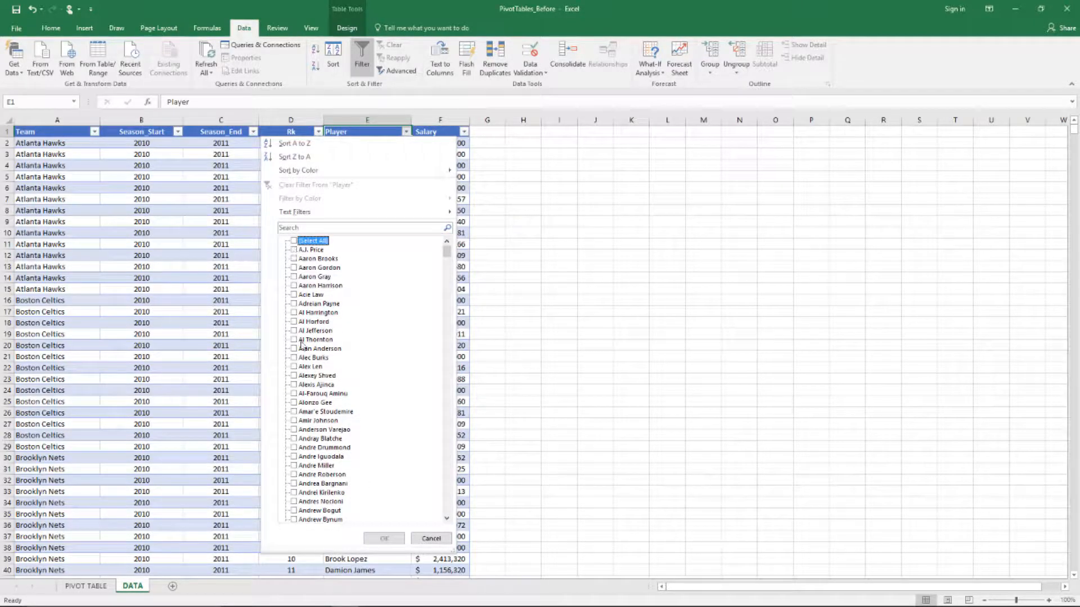
{"action": "left_click", "coordinate": [294, 322]}
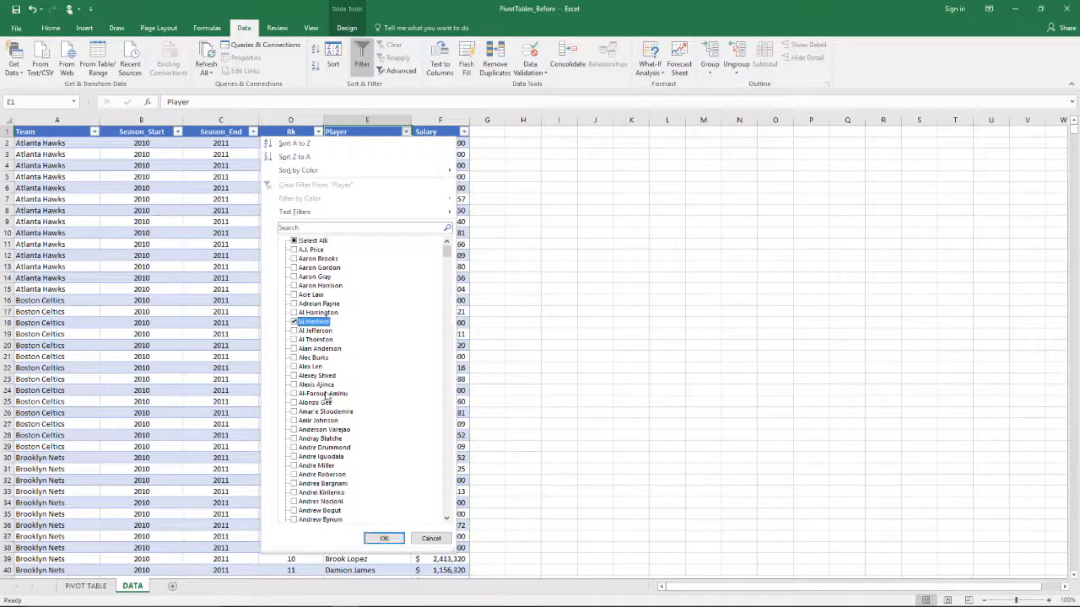
{"action": "left_click", "coordinate": [383, 539]}
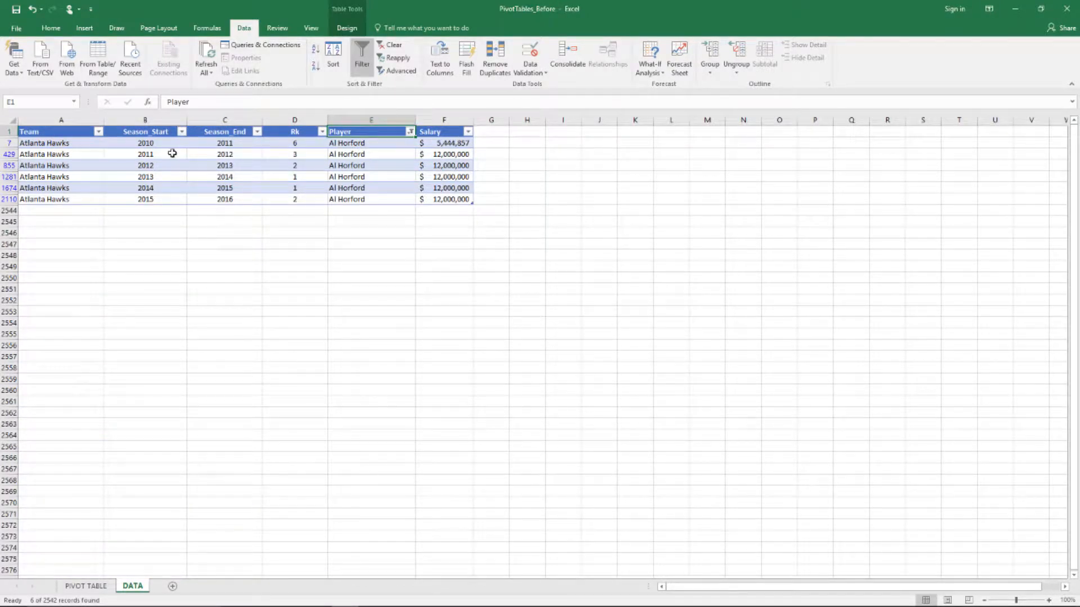
{"action": "left_click_drag", "start_coordinate": [169, 143], "coordinate": [172, 199]}
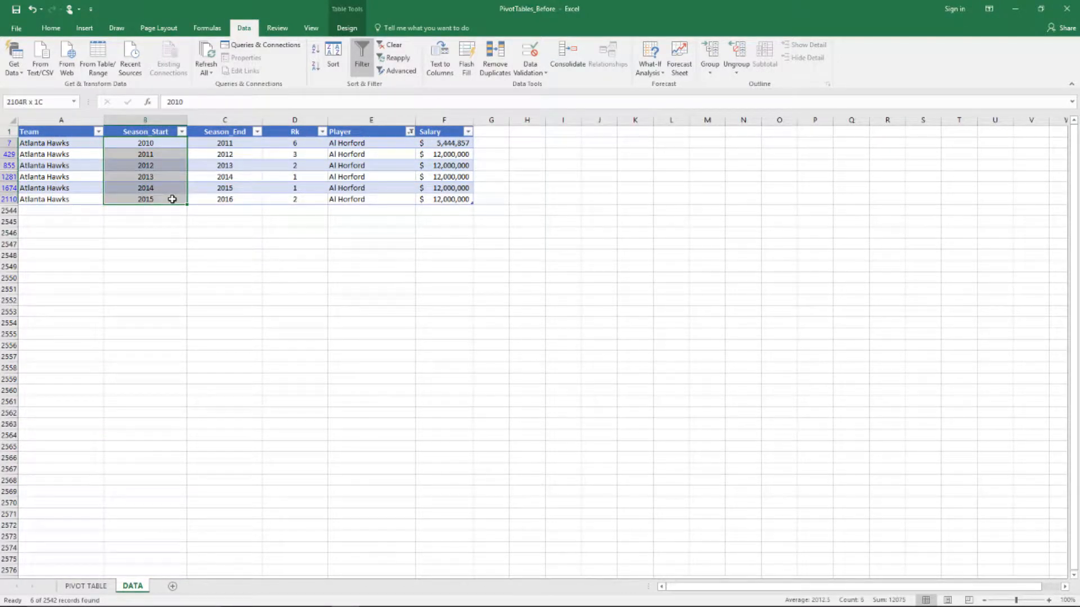
{"action": "left_click_drag", "start_coordinate": [228, 135], "coordinate": [227, 141]}
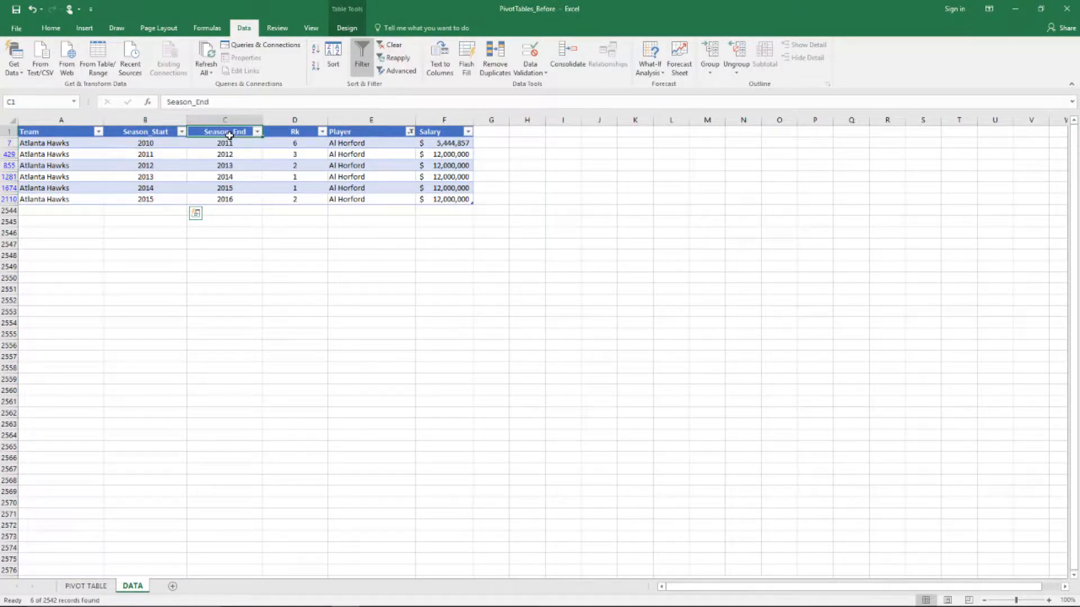
{"action": "left_click", "coordinate": [281, 141]}
{"action": "key", "text": "Down"}
{"action": "key", "text": "Down"}
{"action": "key", "text": "Down"}
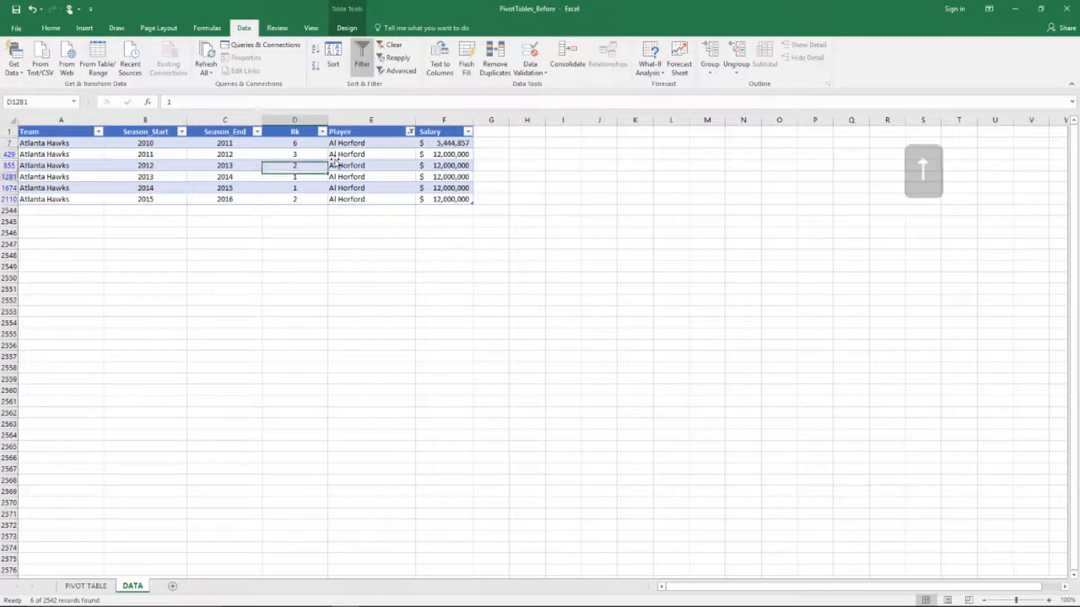
{"action": "key", "text": "Down"}
{"action": "key", "text": "Down"}
{"action": "key", "text": "Up"}
{"action": "key", "text": "Up"}
{"action": "key", "text": "Up"}
{"action": "key", "text": "Up"}
{"action": "key", "text": "Up"}
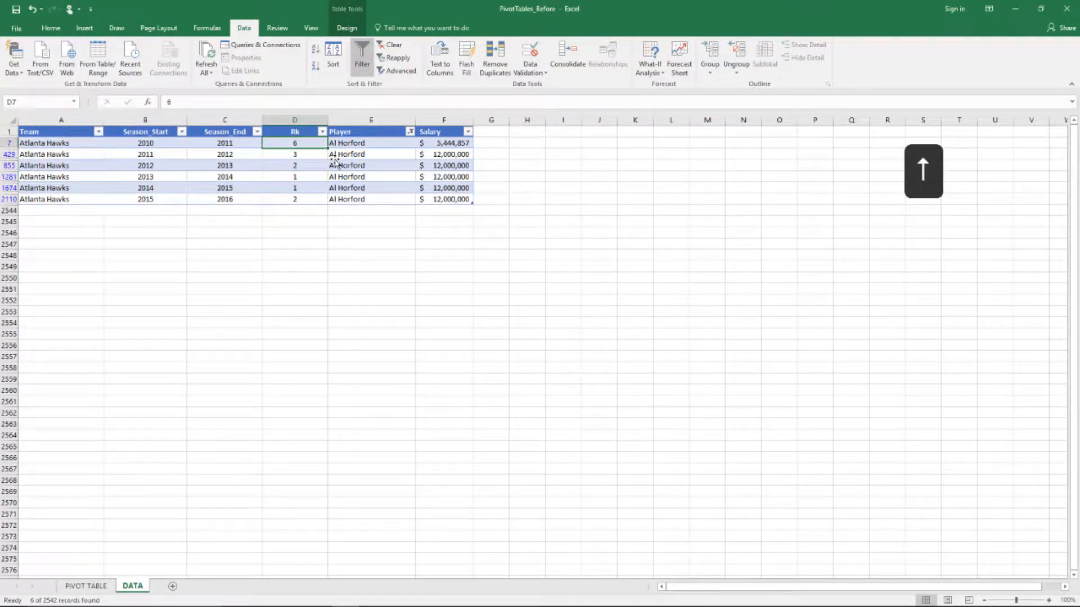
{"action": "key", "text": "Down"}
{"action": "key", "text": "Up"}
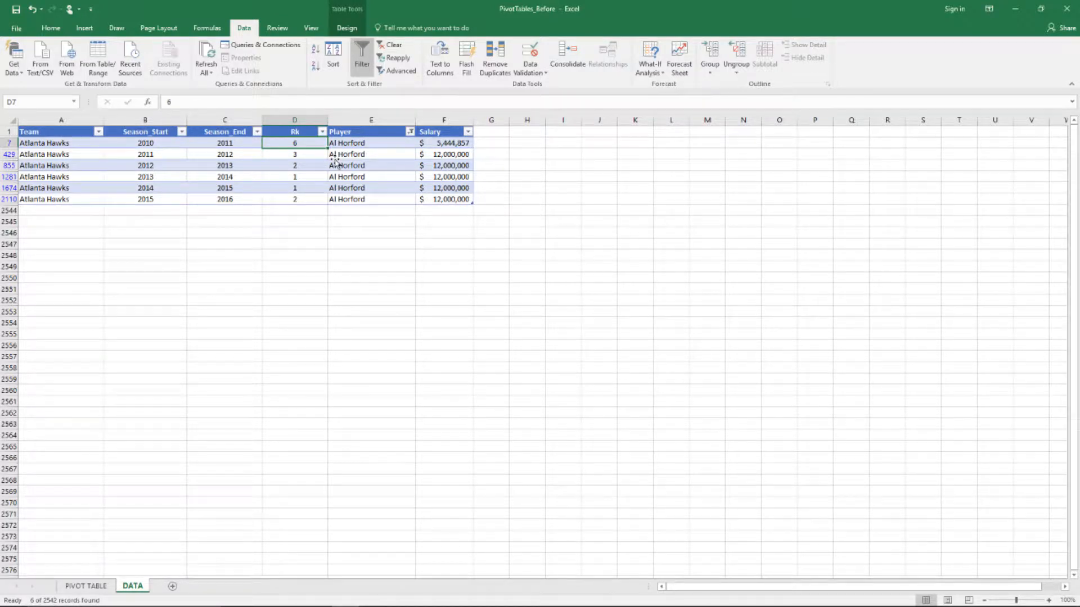
{"action": "key", "text": "Down"}
{"action": "key", "text": "Down"}
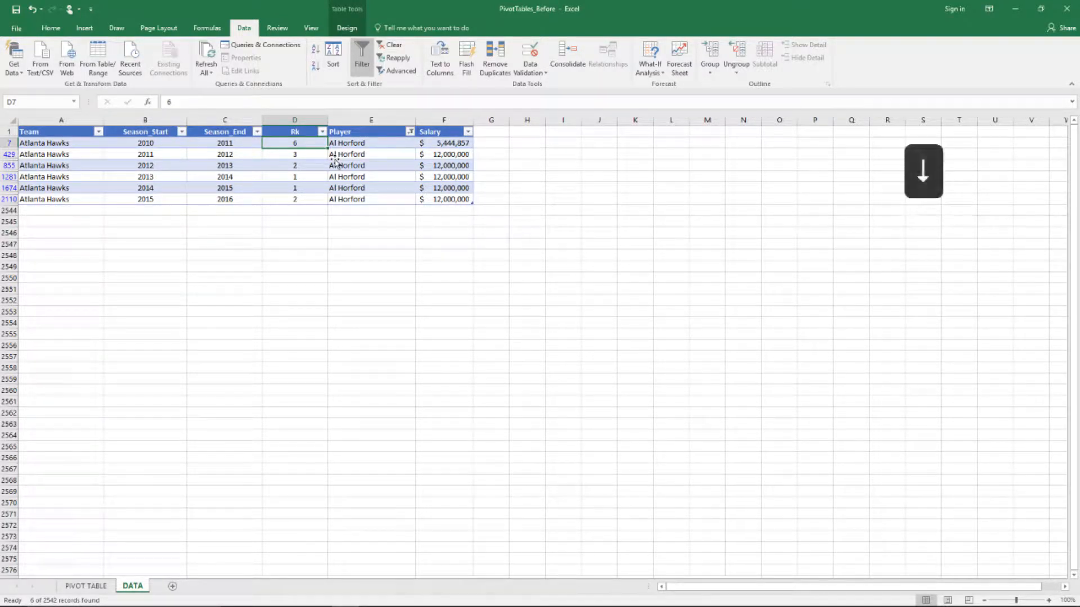
{"action": "key", "text": "Down"}
{"action": "key", "text": "Down"}
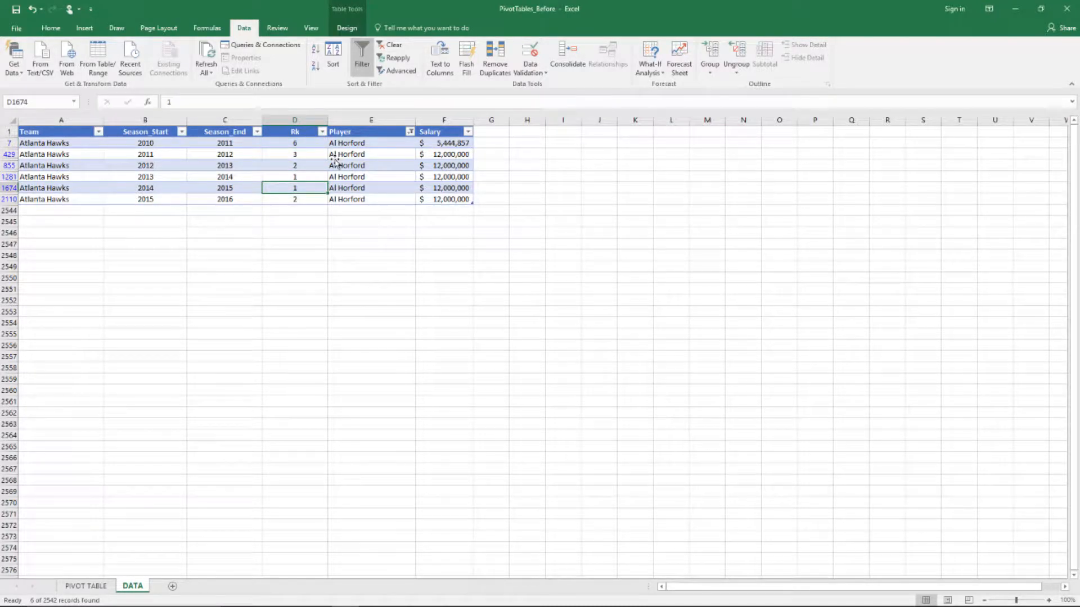
{"action": "key", "text": "Up"}
{"action": "key", "text": "Up"}
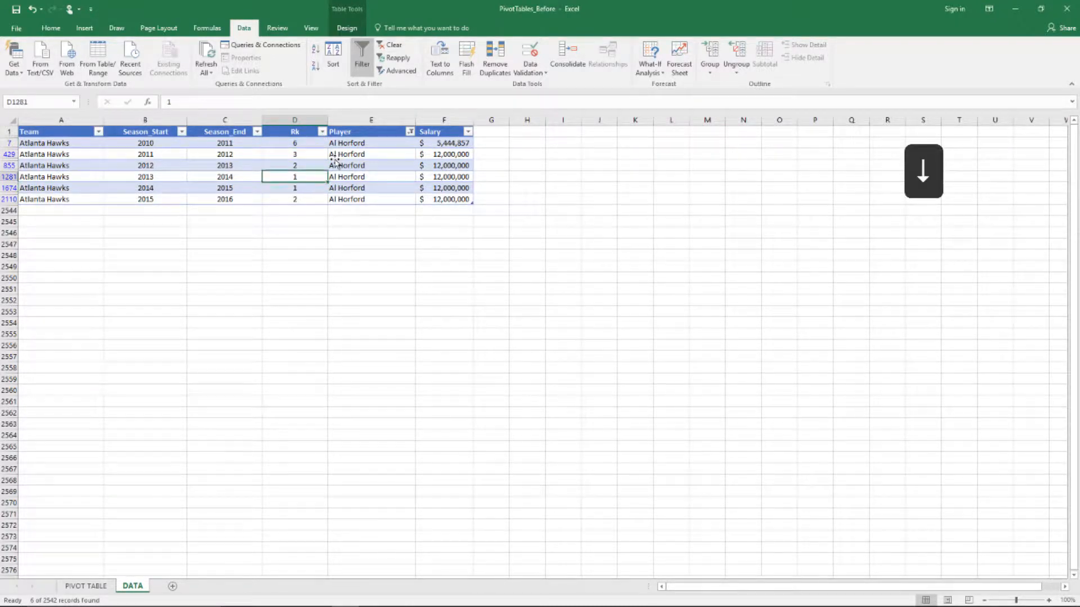
{"action": "key", "text": "Down"}
{"action": "key", "text": "Down"}
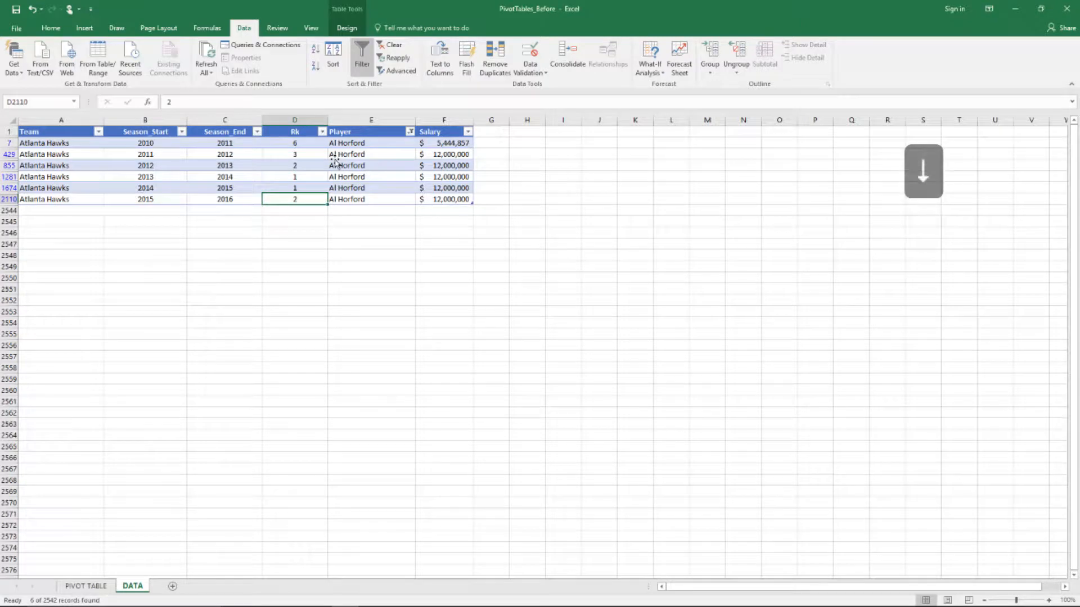
{"action": "key", "text": "Up"}
{"action": "key", "text": "Up"}
{"action": "key", "text": "Up"}
{"action": "key", "text": "Down"}
{"action": "key", "text": "Down"}
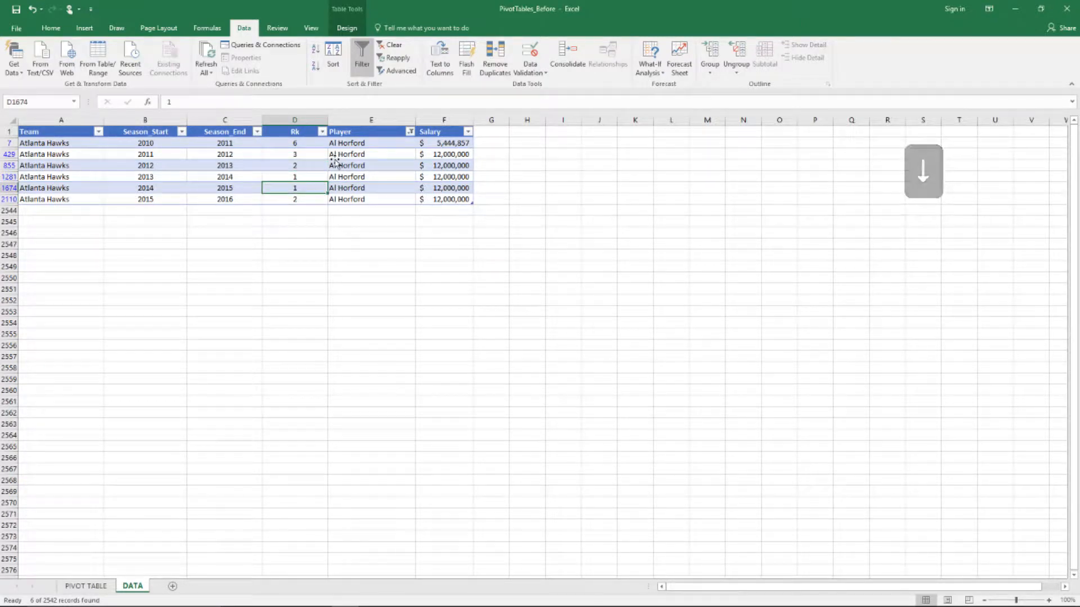
{"action": "left_click", "coordinate": [410, 131]}
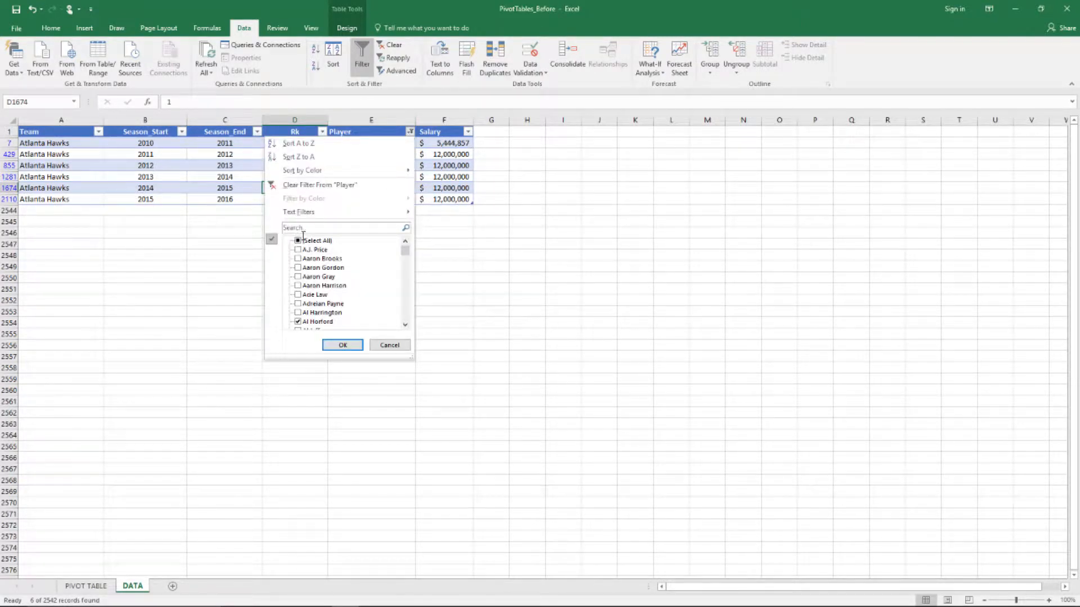
{"action": "key", "text": "Down"}
{"action": "left_click", "coordinate": [452, 147]}
{"action": "left_click", "coordinate": [453, 145]}
{"action": "key", "text": "Down"}
{"action": "key", "text": "Down"}
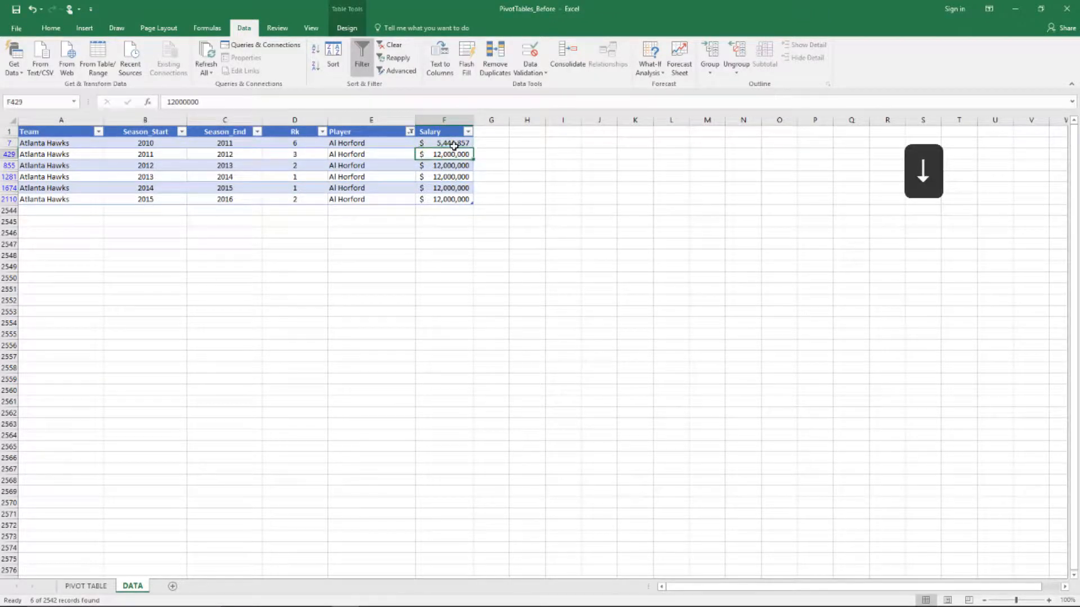
{"action": "left_click", "coordinate": [454, 146]}
{"action": "key", "text": "Left"}
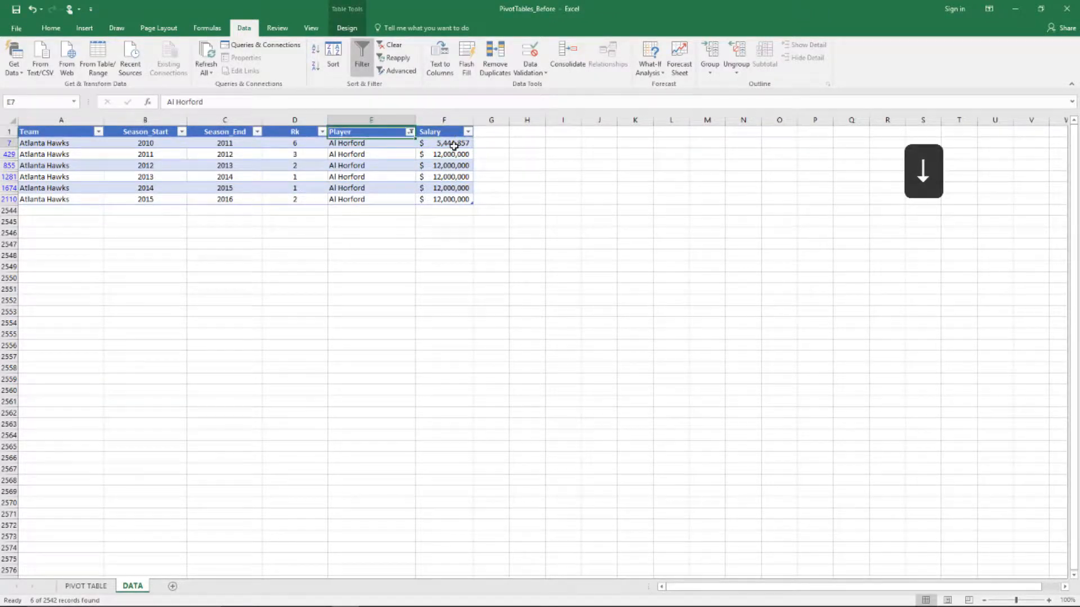
{"action": "left_click", "coordinate": [410, 130]}
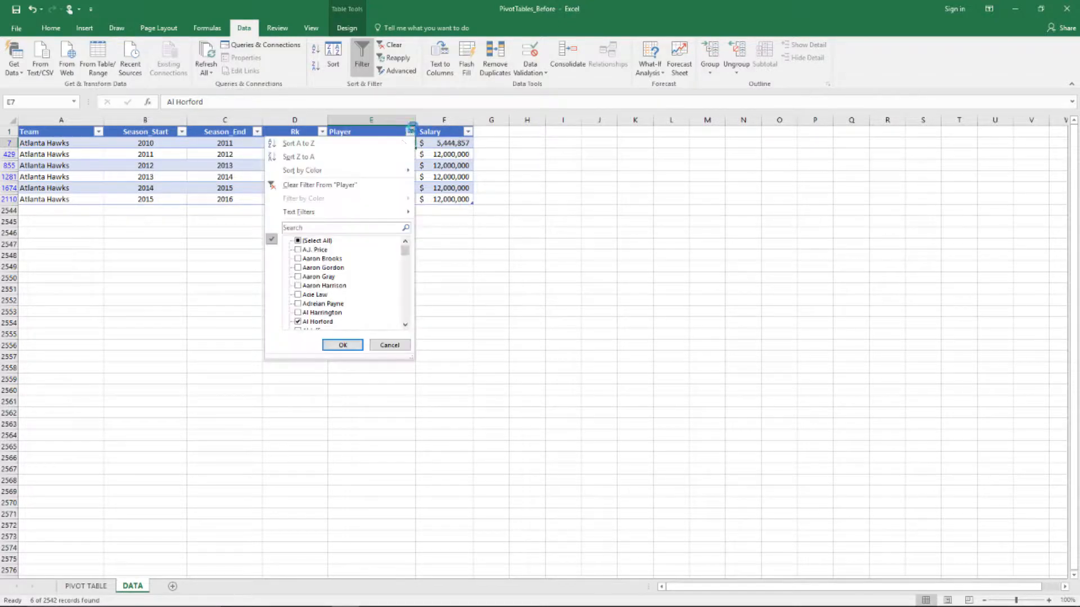
{"action": "left_click", "coordinate": [298, 241]}
{"action": "left_click", "coordinate": [343, 345]}
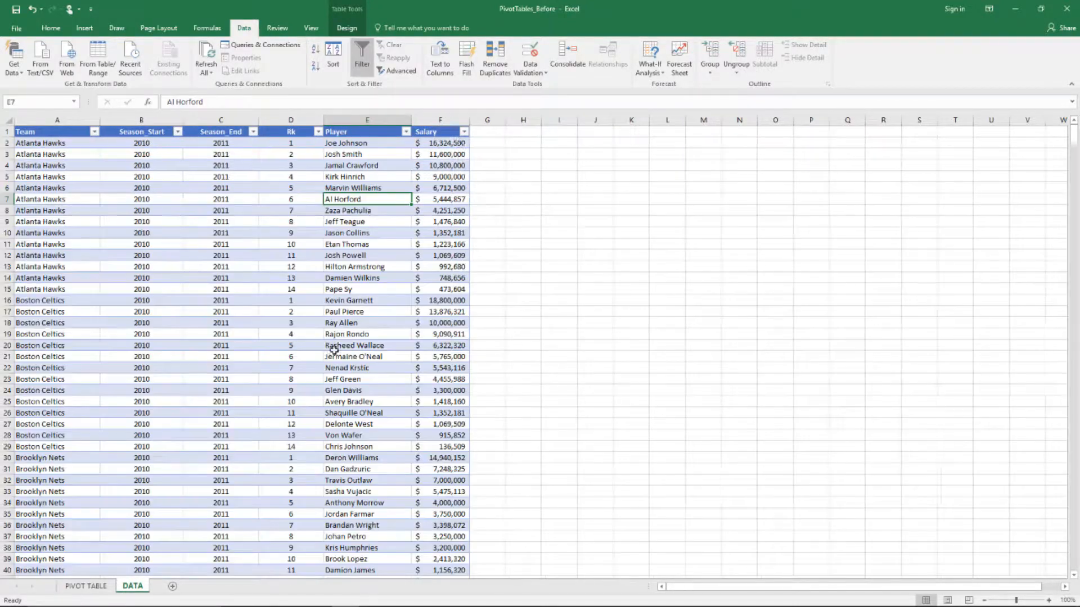
Review the DATA headers from Team to Salary, then go to the PIVOT TABLE sheet
{"action": "left_click", "coordinate": [452, 134]}
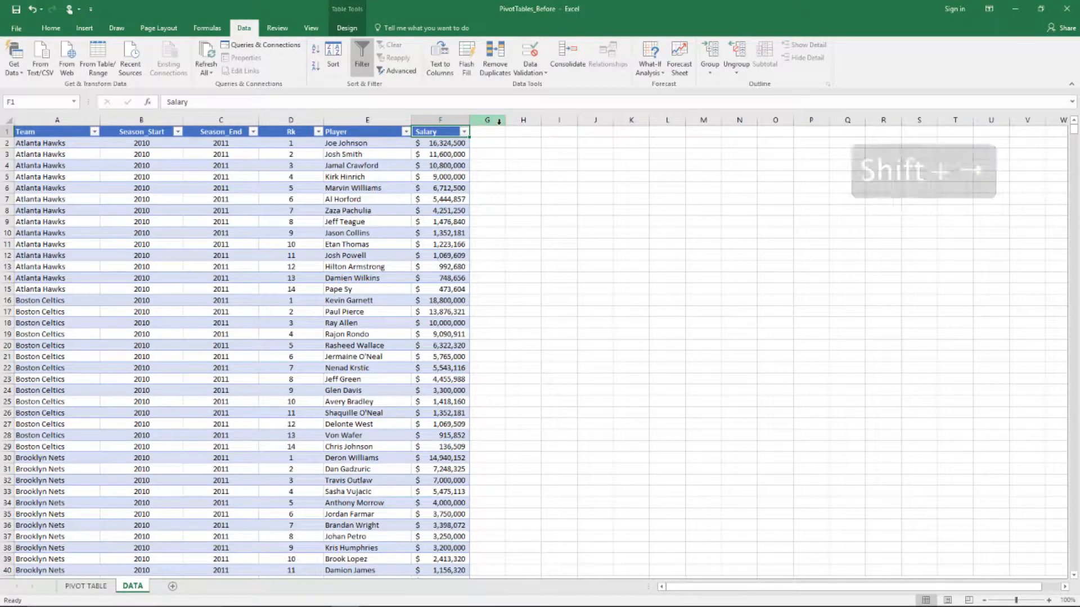
{"action": "key", "text": "ctrl+Left"}
{"action": "key", "text": "shift+Right"}
{"action": "key", "text": "shift+Right"}
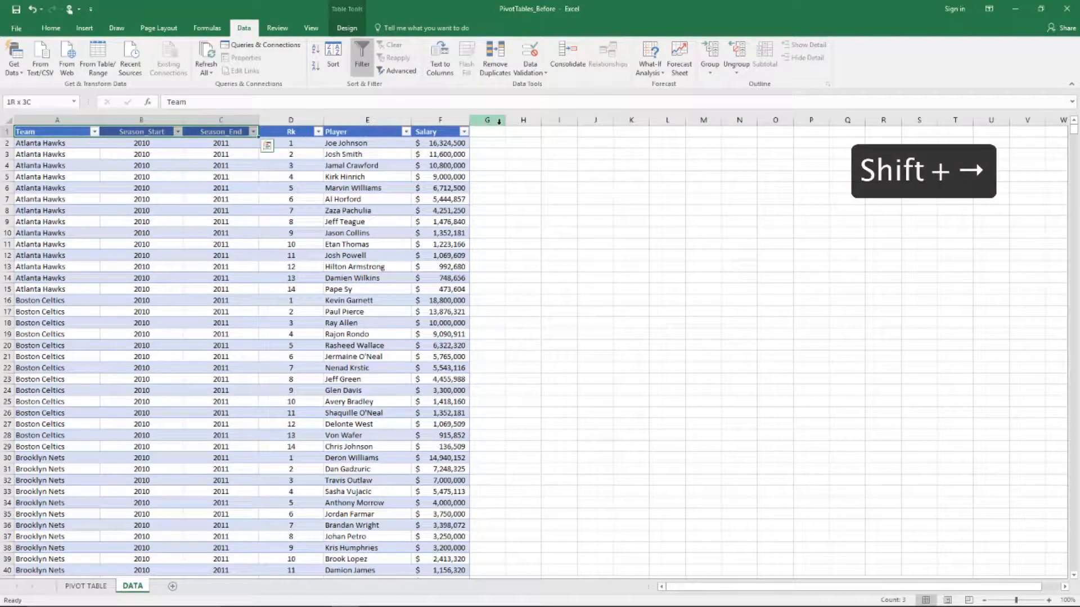
{"action": "key", "text": "Right"}
{"action": "key", "text": "Right"}
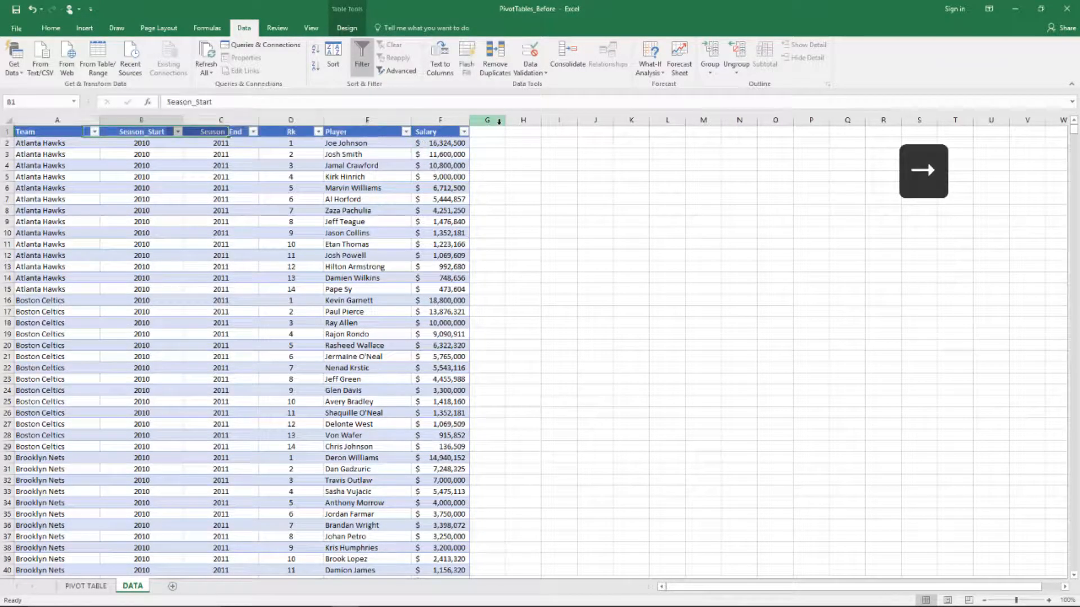
{"action": "key", "text": "Right"}
{"action": "key", "text": "Right"}
{"action": "key", "text": "Right"}
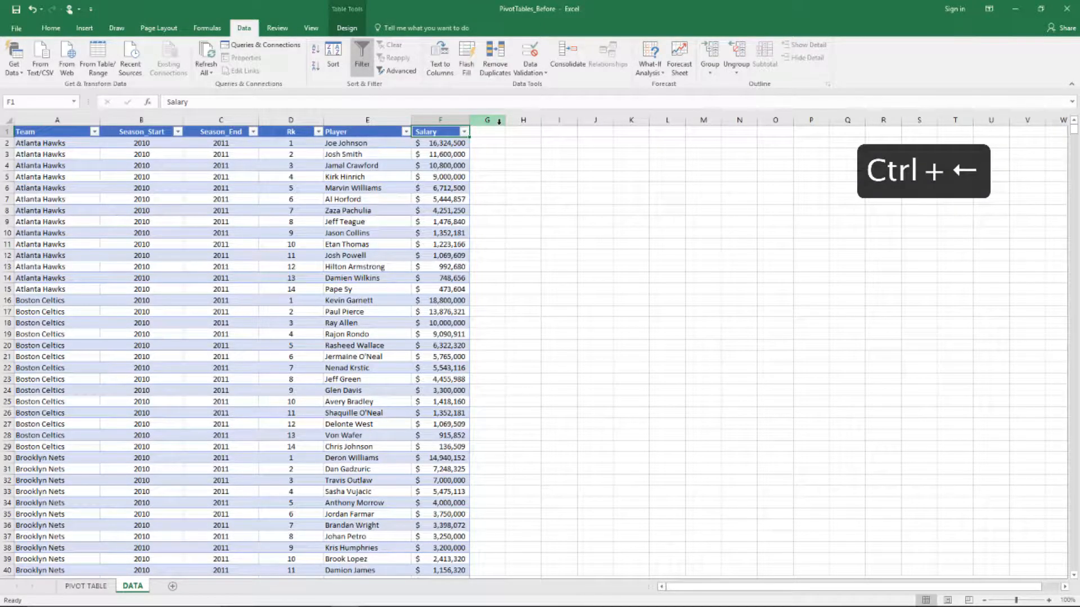
{"action": "key", "text": "ctrl+Left"}
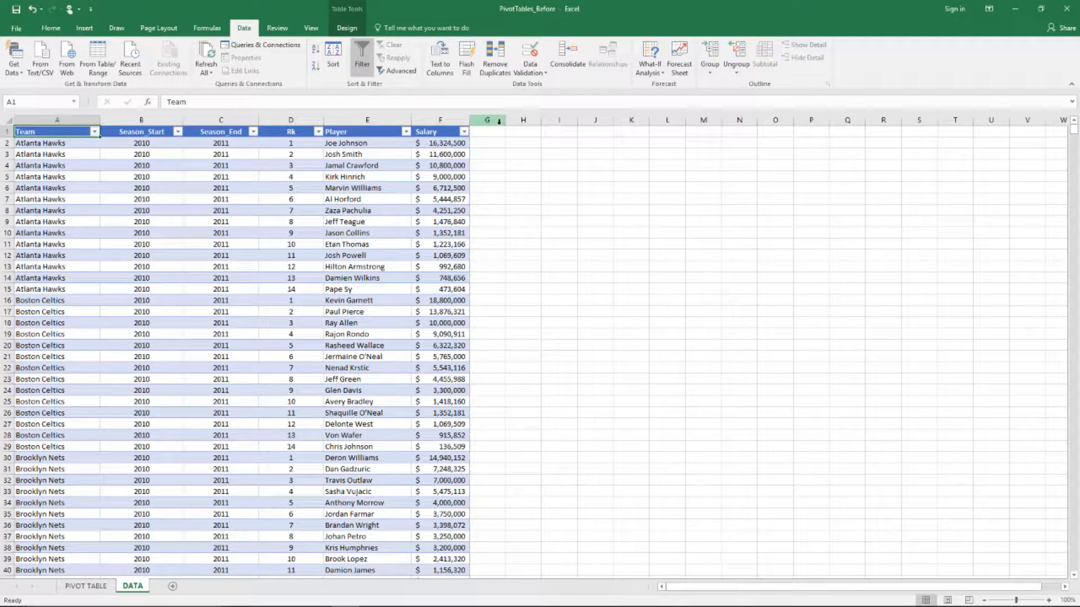
{"action": "key", "text": "ctrl+Page_Up"}
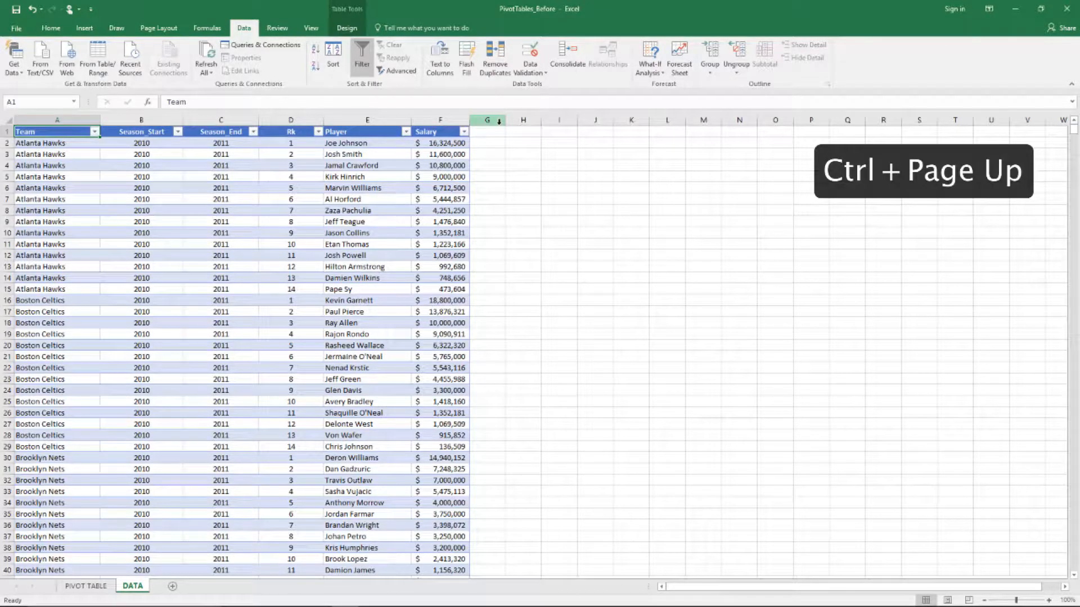
{"action": "key", "text": "ctrl+Page_Up"}
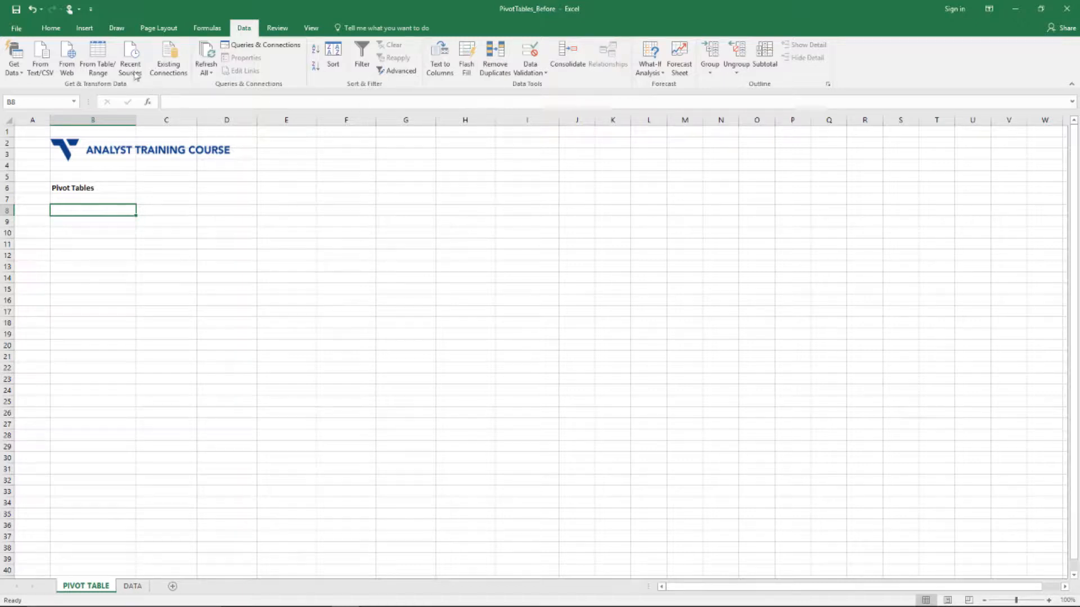
Begin an Insert PivotTable placed at PIVOT TABLE!$B$8 and collapse the Table/Range box
{"action": "left_click", "coordinate": [90, 31]}
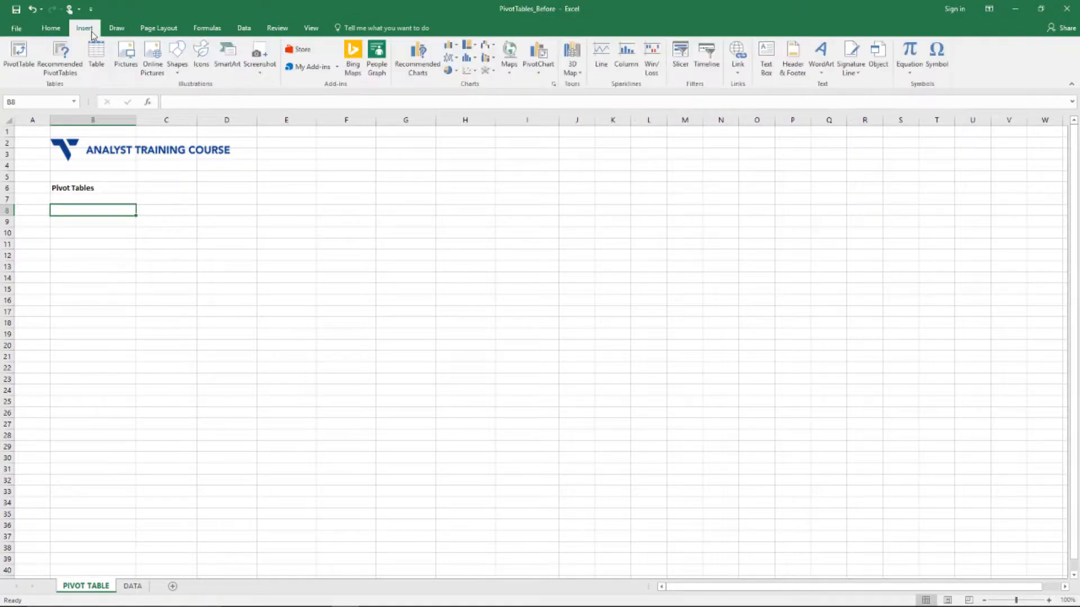
{"action": "left_click", "coordinate": [19, 57]}
{"action": "left_click_drag", "start_coordinate": [710, 221], "coordinate": [140, 238]}
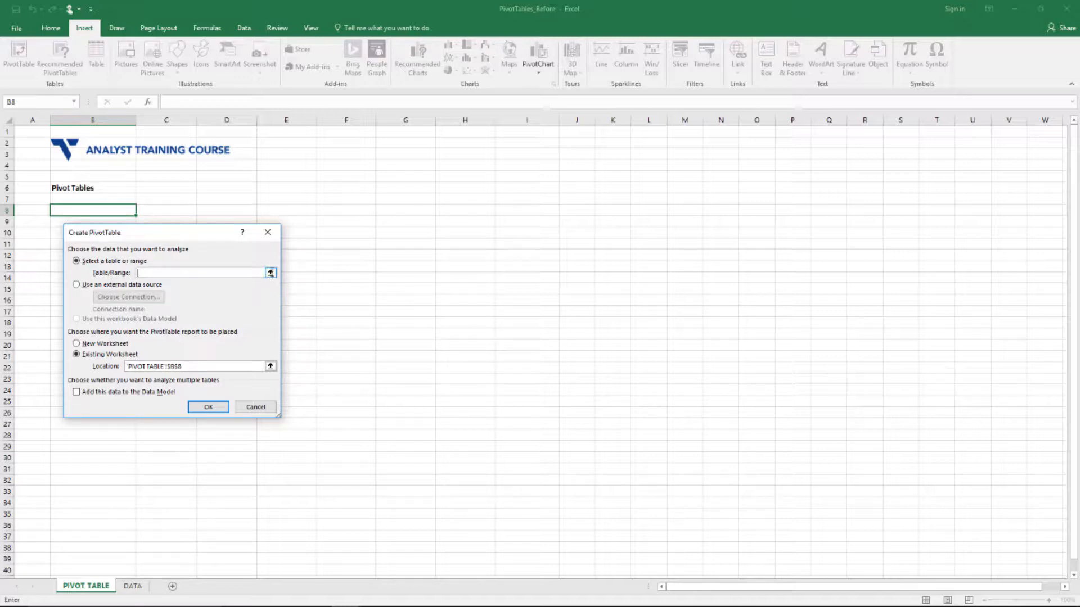
{"action": "left_click", "coordinate": [270, 272]}
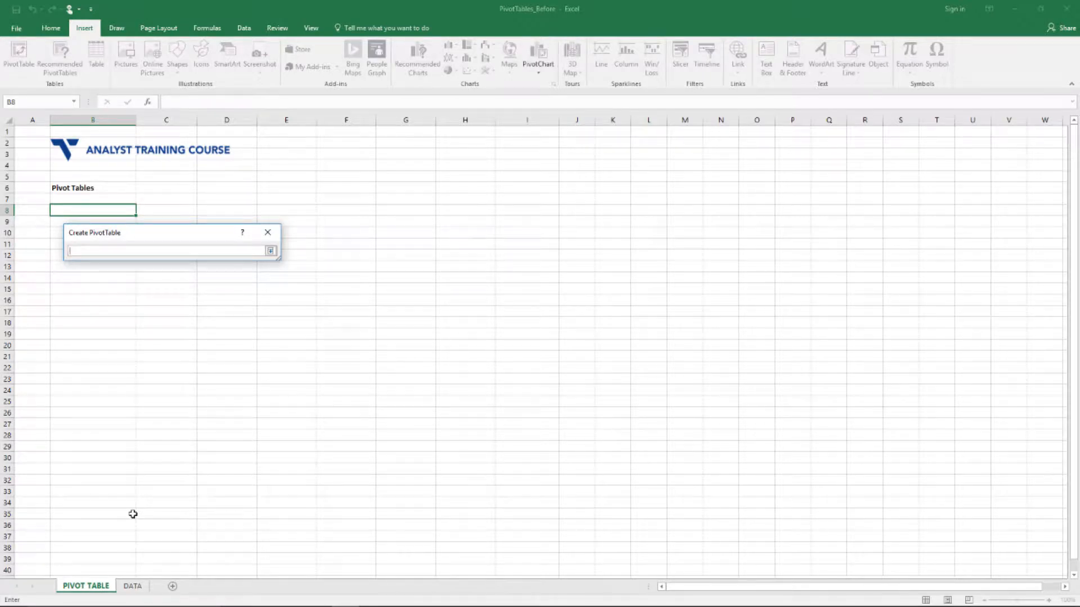
Select the whole DATA salary table from A1 through column F as the Table1 source
{"action": "key", "text": "ctrl+Page_Down"}
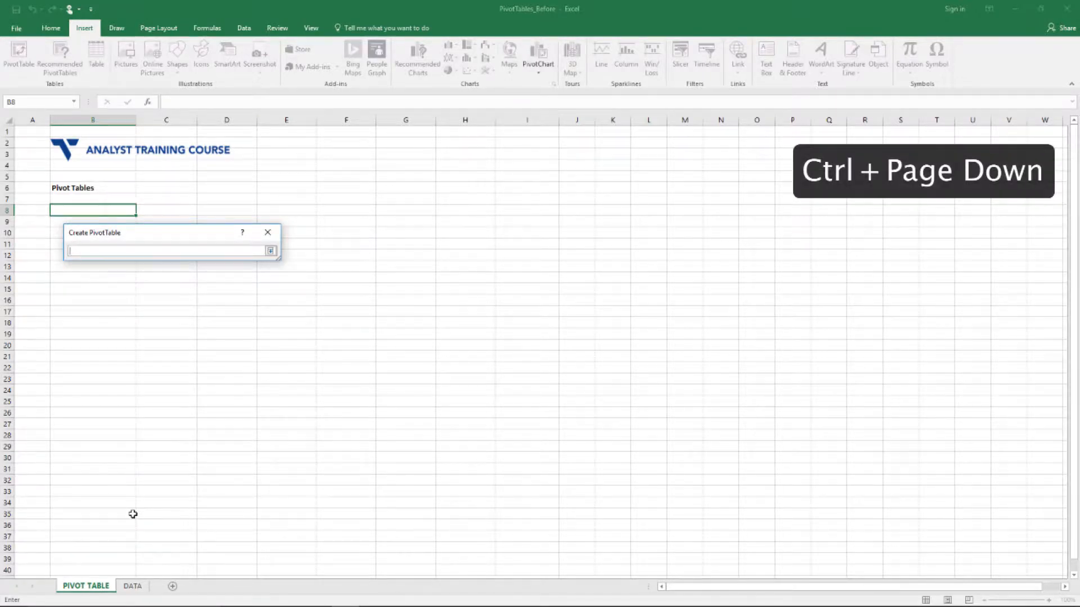
{"action": "key", "text": "ctrl+Up"}
{"action": "key", "text": "ctrl+Left"}
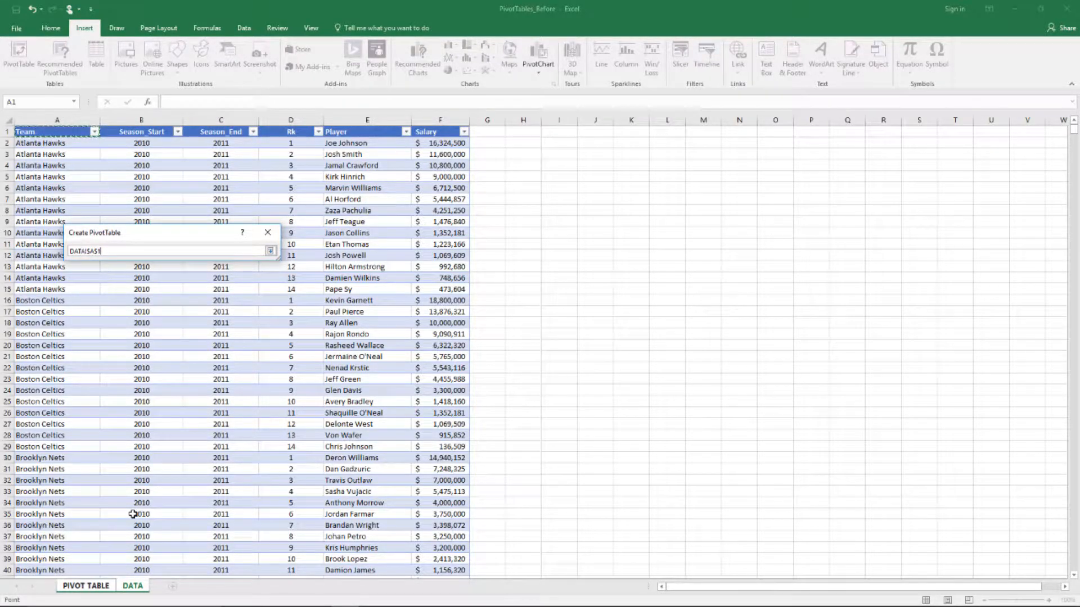
{"action": "key", "text": "ctrl+shift+Right"}
{"action": "key", "text": "ctrl+shift+Down"}
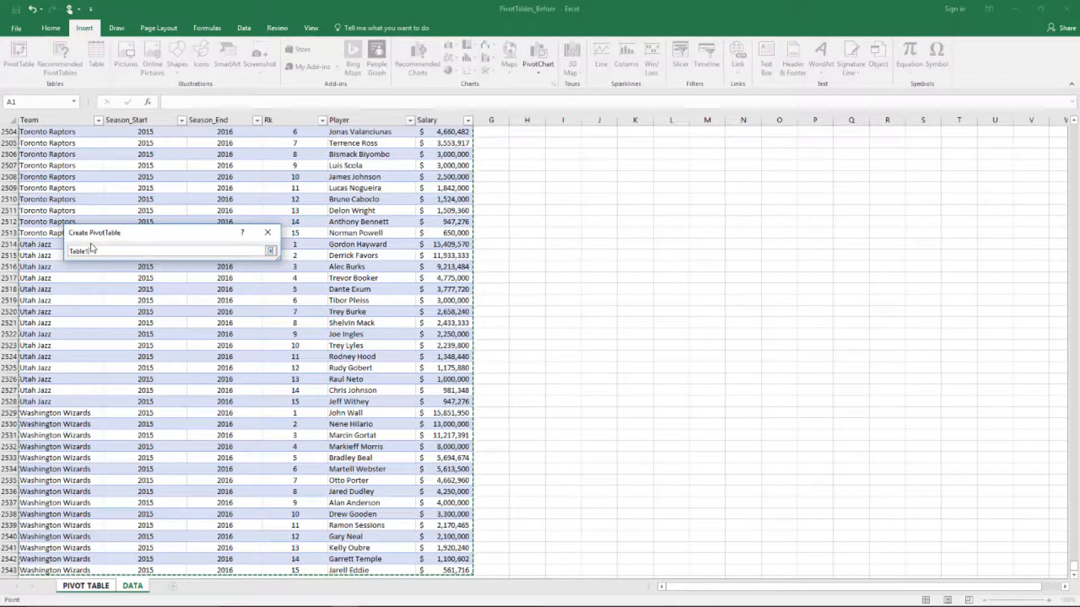
{"action": "key", "text": "Return"}
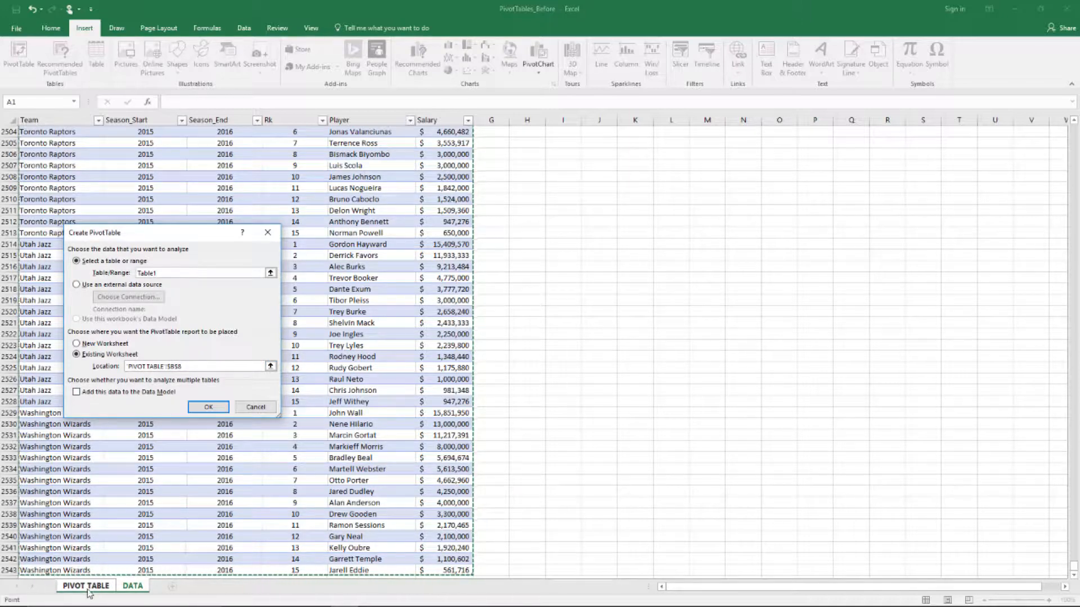
Create the empty PivotTable1 at B8 and bring back its PivotTable Fields pane
{"action": "left_click", "coordinate": [195, 411]}
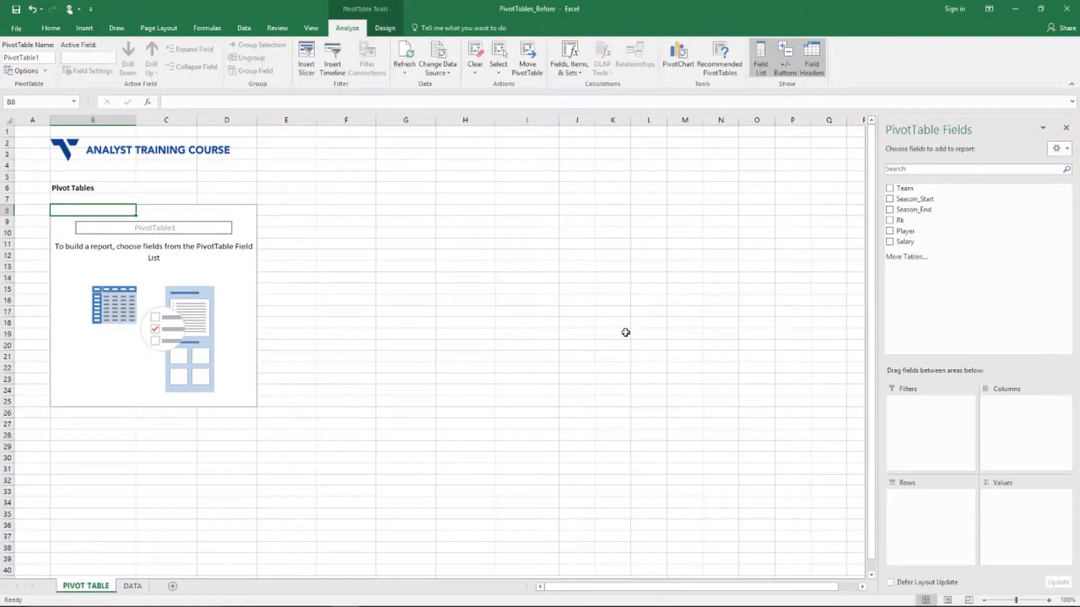
{"action": "left_click", "coordinate": [324, 221]}
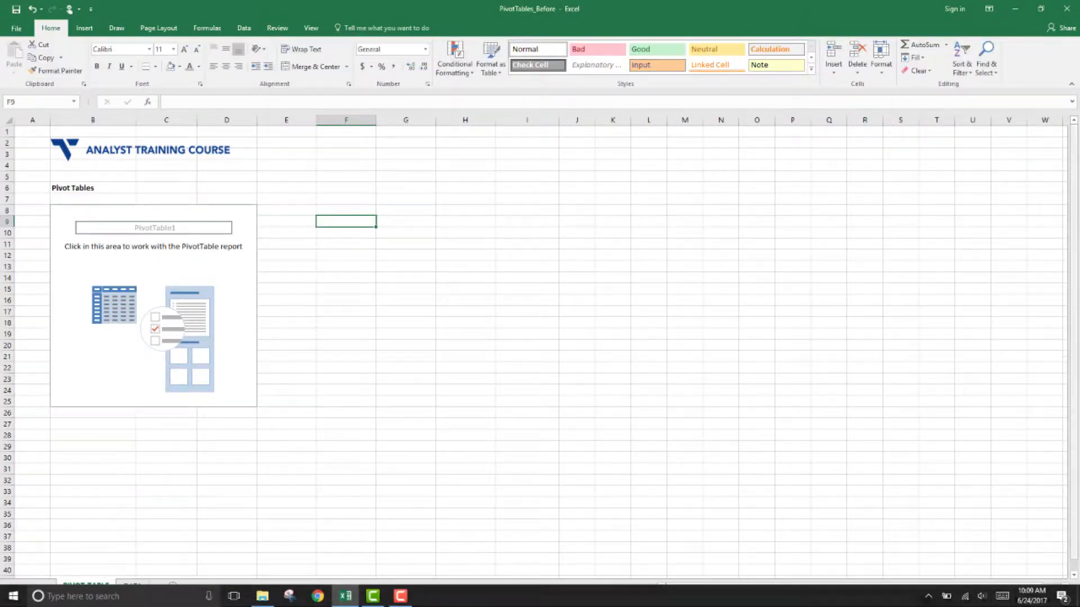
{"action": "left_click", "coordinate": [163, 264]}
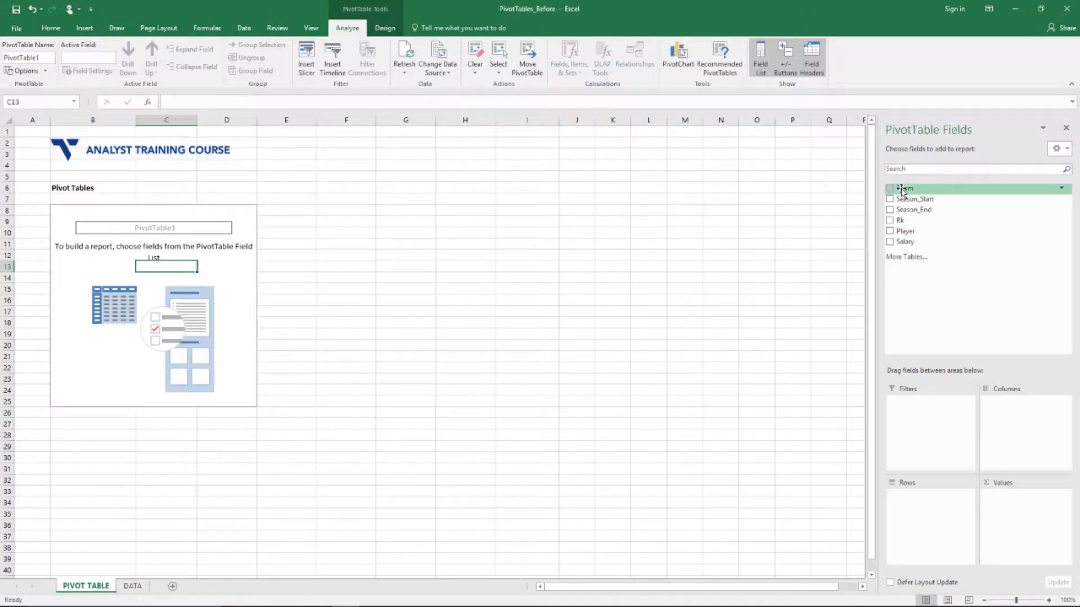
Put Team in Rows, then check the 29 team labels from Atlanta Hawks to Washington Wizards
{"action": "left_click_drag", "start_coordinate": [903, 191], "coordinate": [929, 520]}
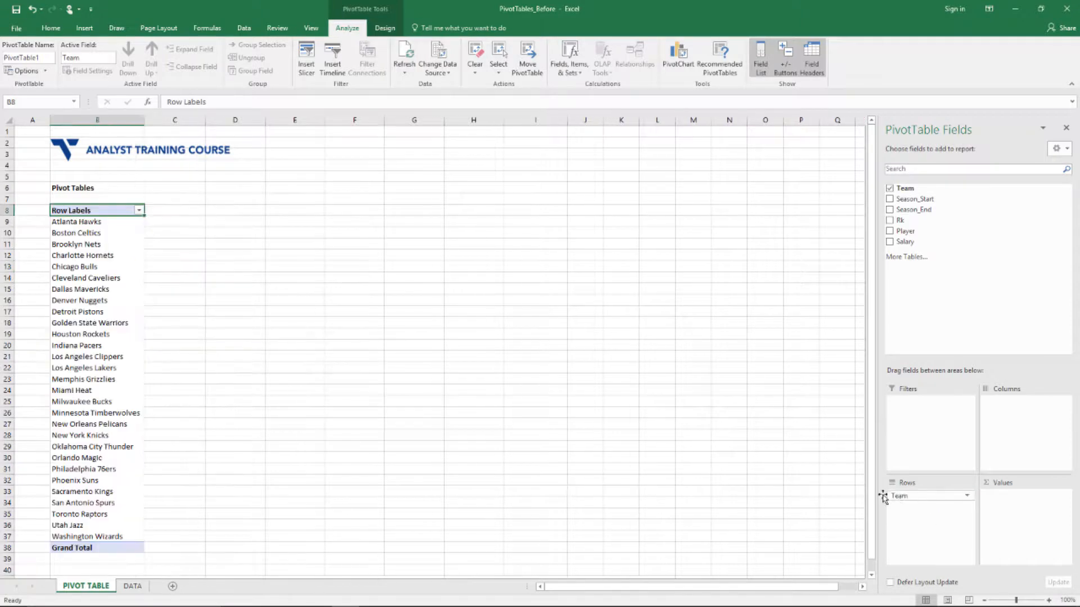
{"action": "key", "text": "ctrl+shift+Down"}
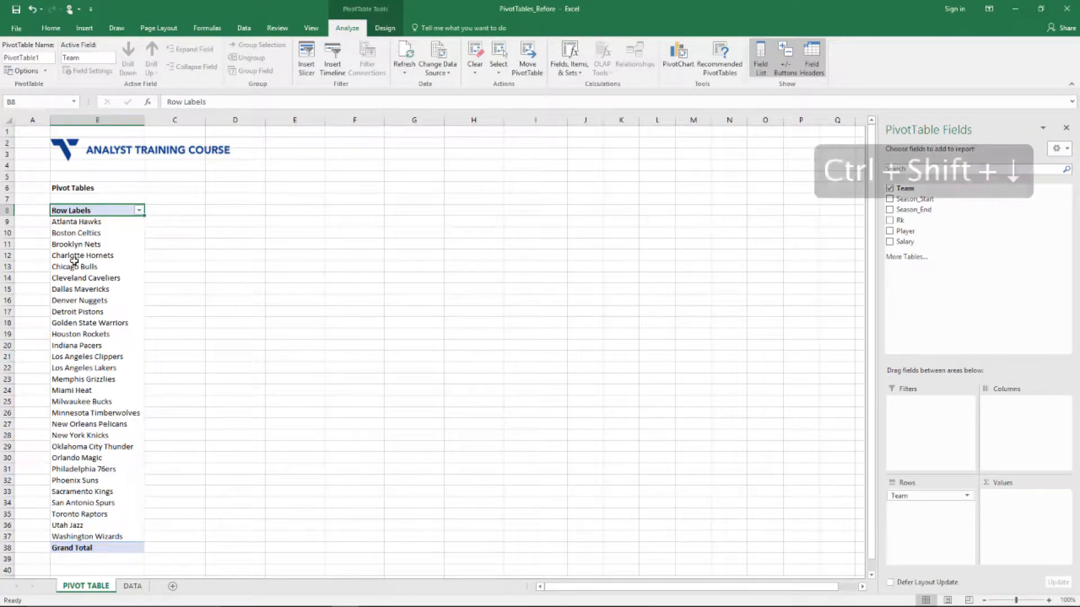
{"action": "key", "text": "shift+Up"}
{"action": "left_click", "coordinate": [88, 223]}
{"action": "key", "text": "ctrl+shift+Down"}
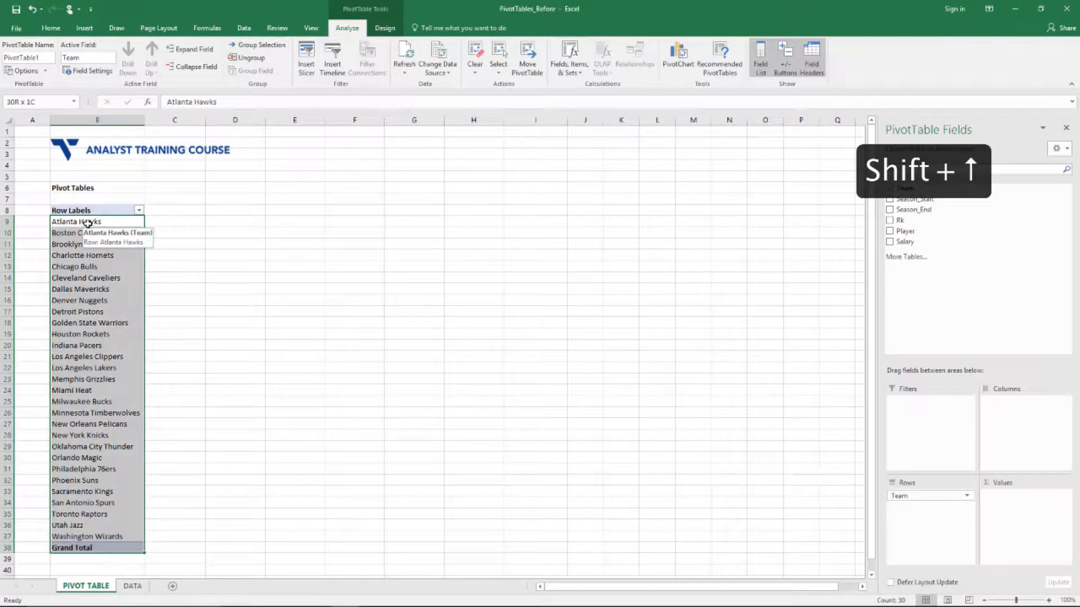
{"action": "key", "text": "shift+Up"}
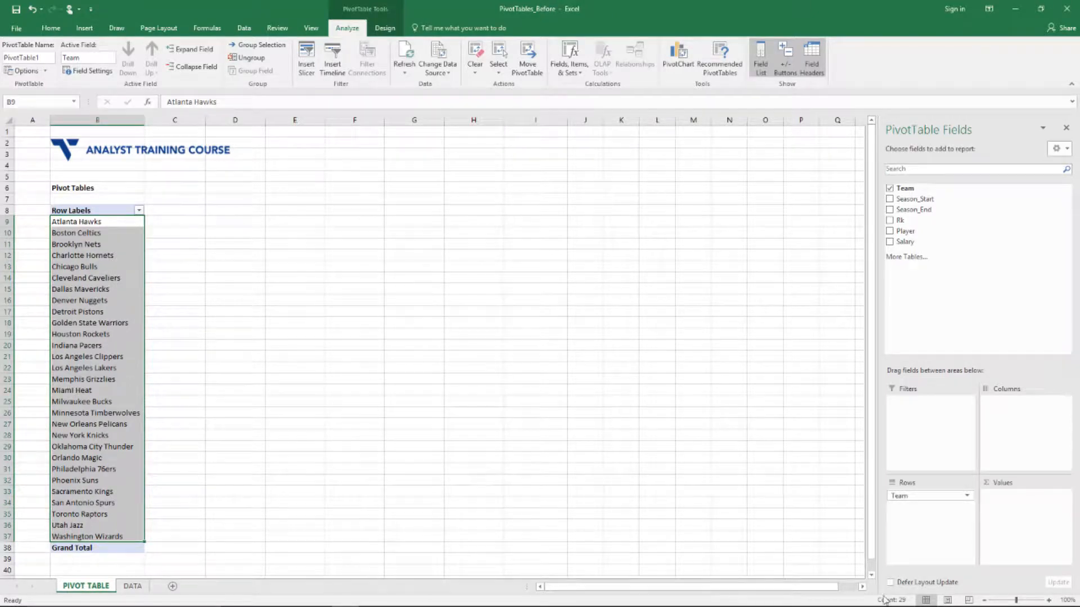
{"action": "left_click", "coordinate": [199, 210]}
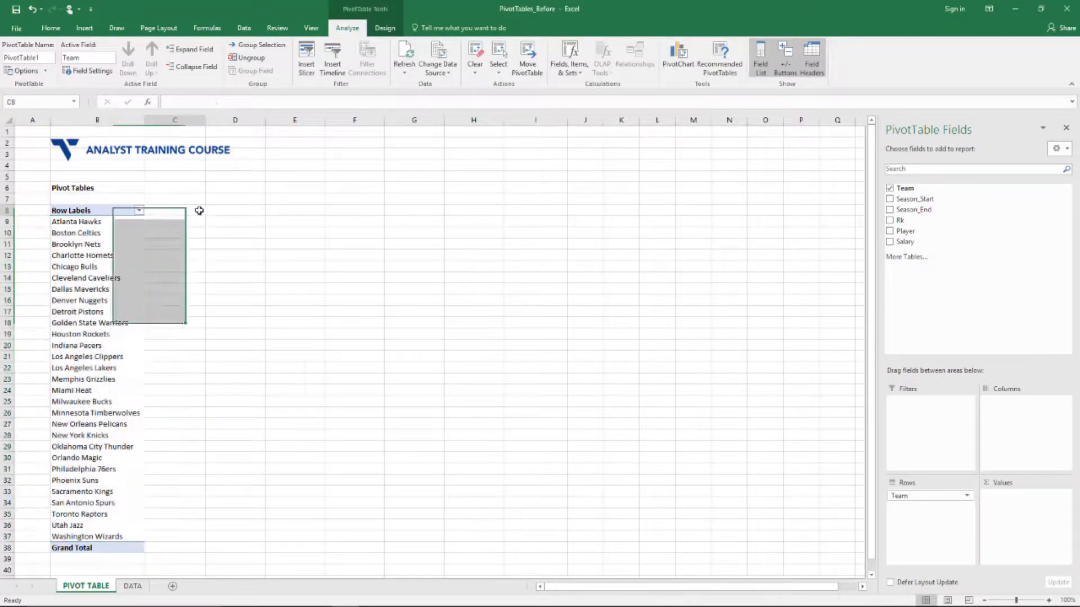
{"action": "left_click", "coordinate": [128, 222]}
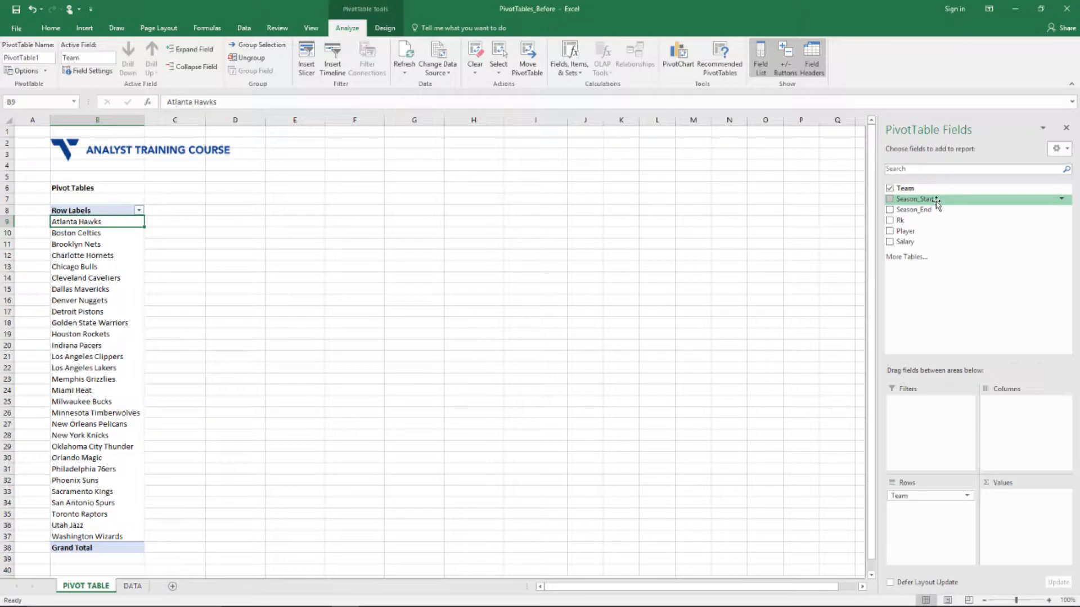
Put Season_Start in Columns so years 2010–2015 and Grand Total span row 9
{"action": "left_click_drag", "start_coordinate": [939, 204], "coordinate": [1014, 412]}
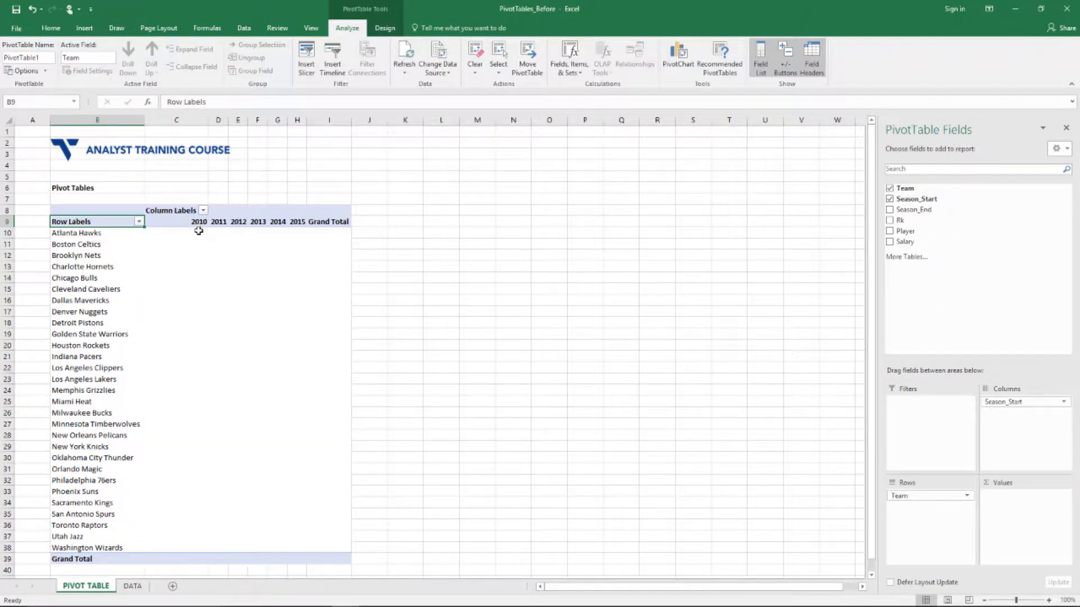
{"action": "left_click_drag", "start_coordinate": [186, 223], "coordinate": [298, 220]}
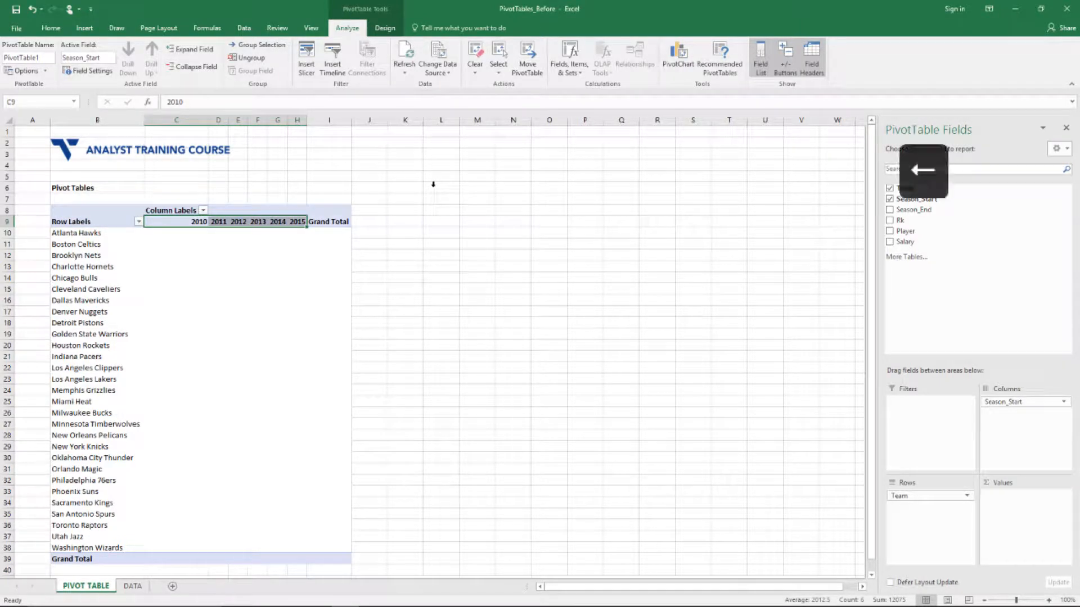
{"action": "key", "text": "Left"}
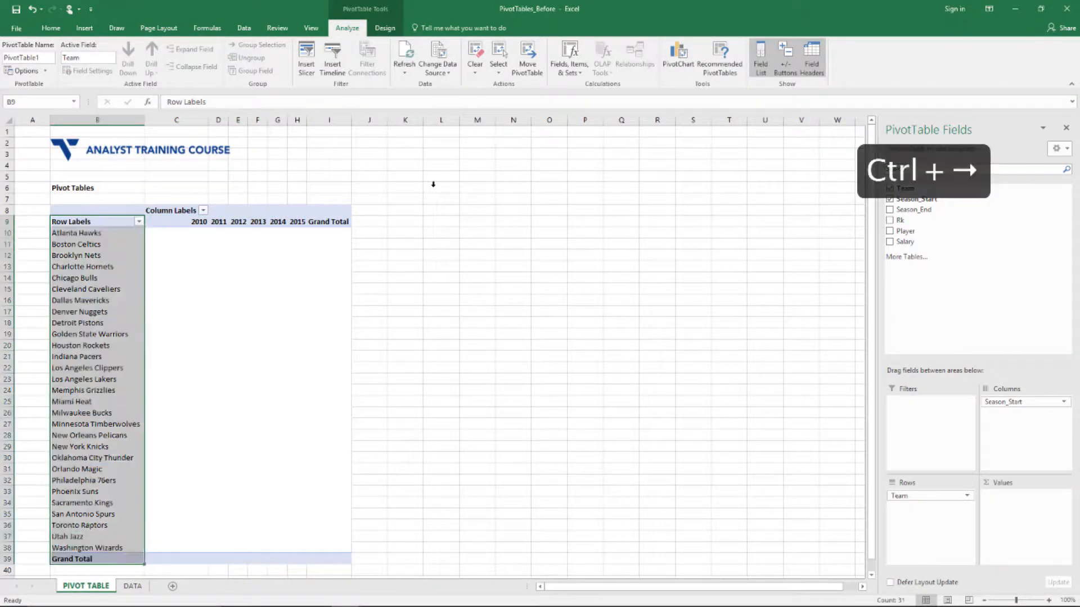
{"action": "key", "text": "ctrl+Right"}
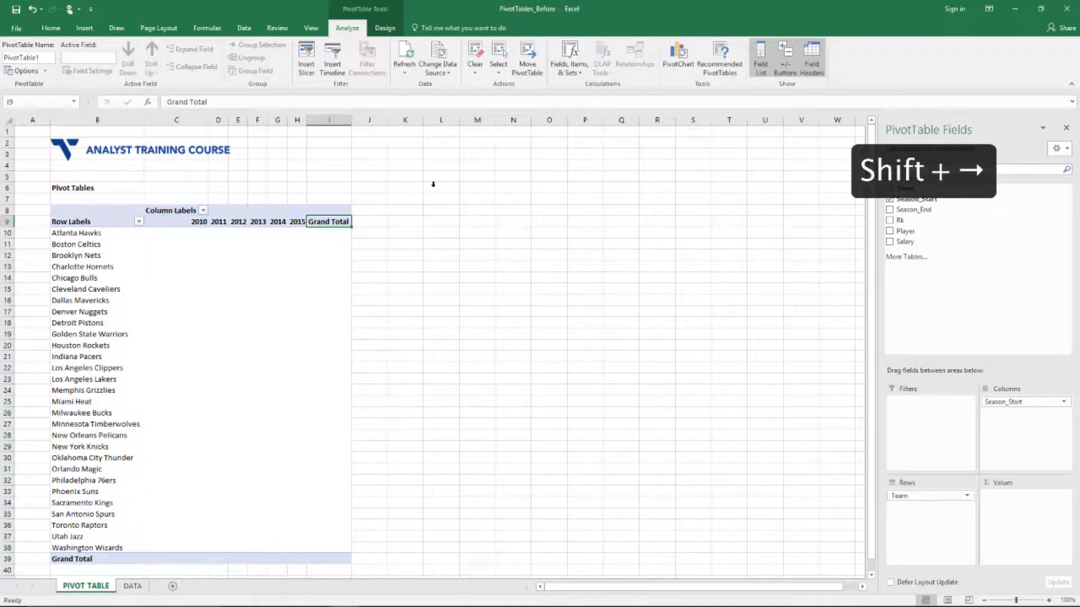
{"action": "key", "text": "Left"}
{"action": "key", "text": "Left"}
{"action": "key", "text": "Left"}
{"action": "key", "text": "Left"}
{"action": "key", "text": "Left"}
{"action": "key", "text": "Left"}
{"action": "key", "text": "shift+Right"}
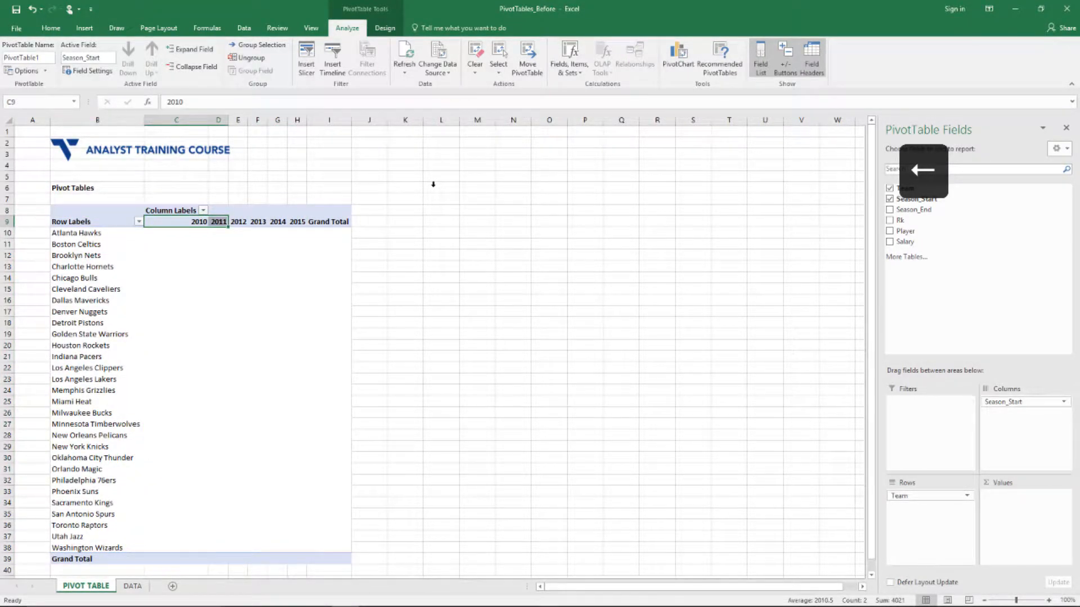
{"action": "key", "text": "Down"}
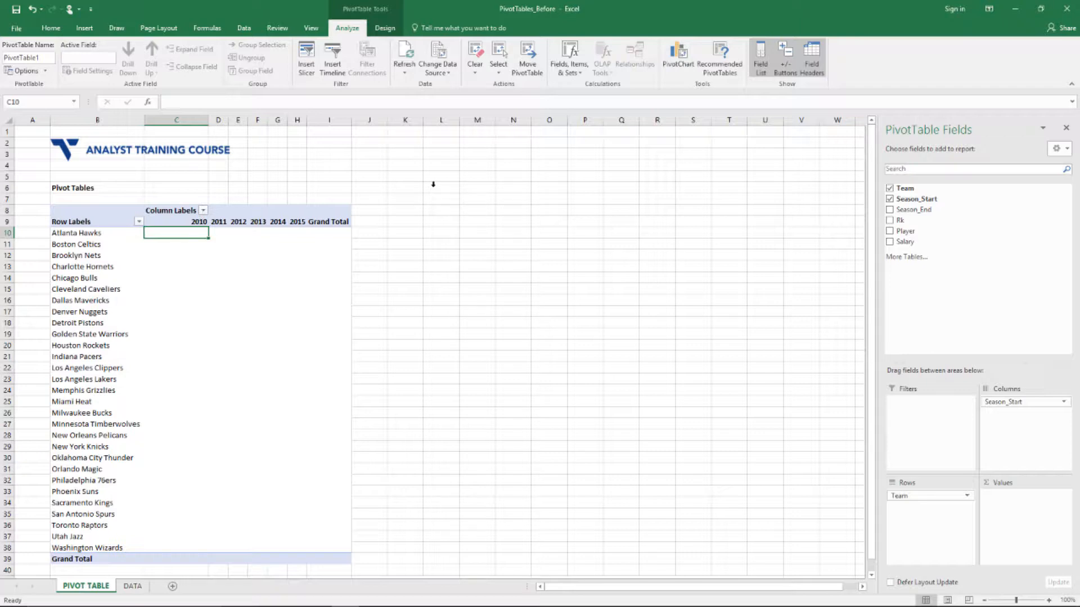
Add Sum of Salary to the PivotTable values and format them as Accounting with 0 decimals
{"action": "left_click_drag", "start_coordinate": [905, 241], "coordinate": [1032, 504]}
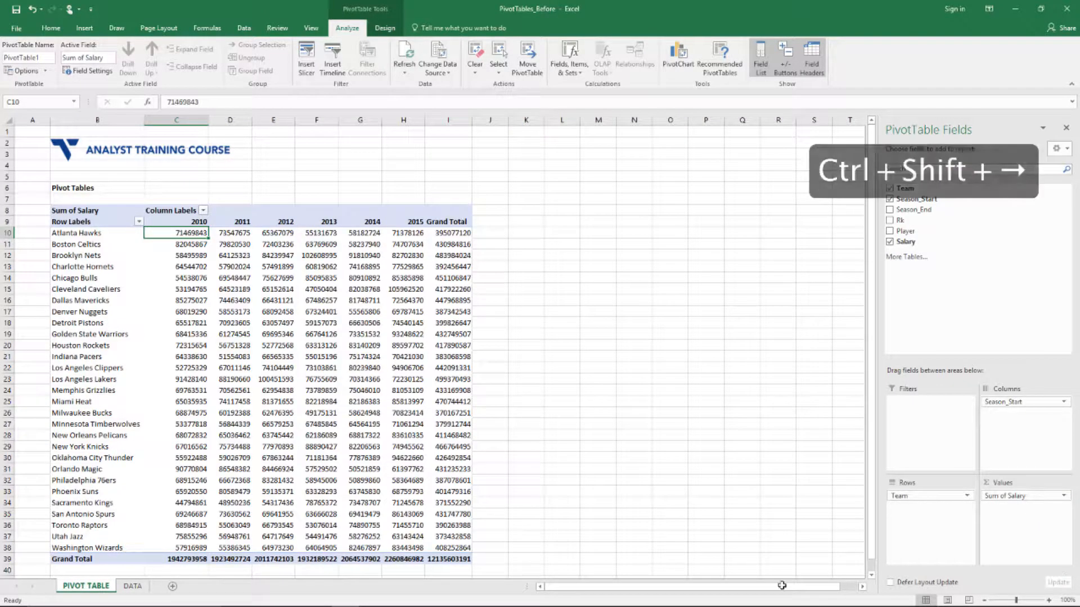
{"action": "key", "text": "ctrl+shift+Right"}
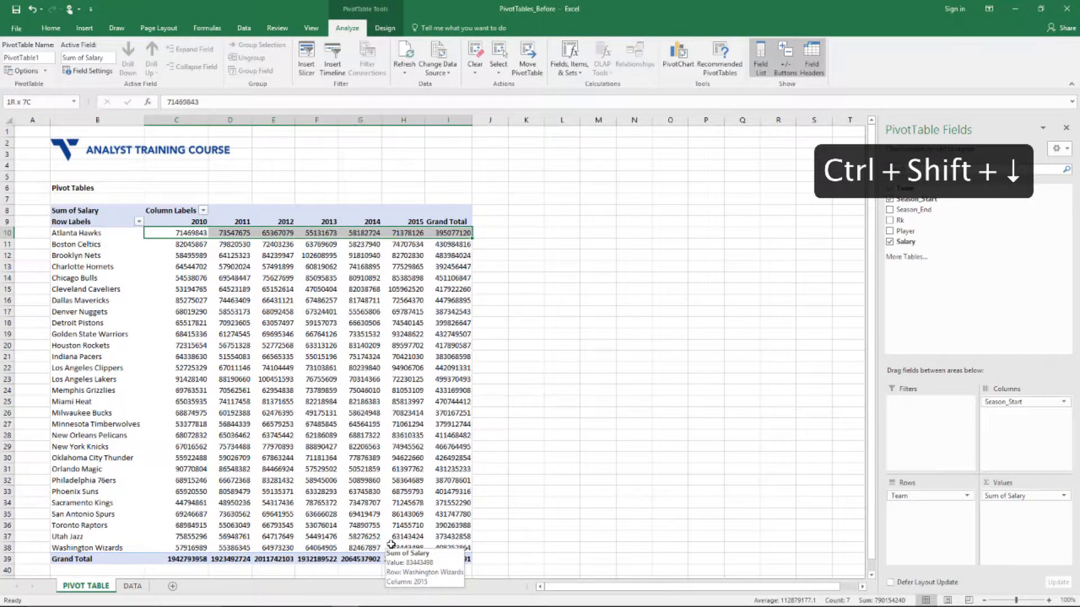
{"action": "key", "text": "ctrl+shift+Down"}
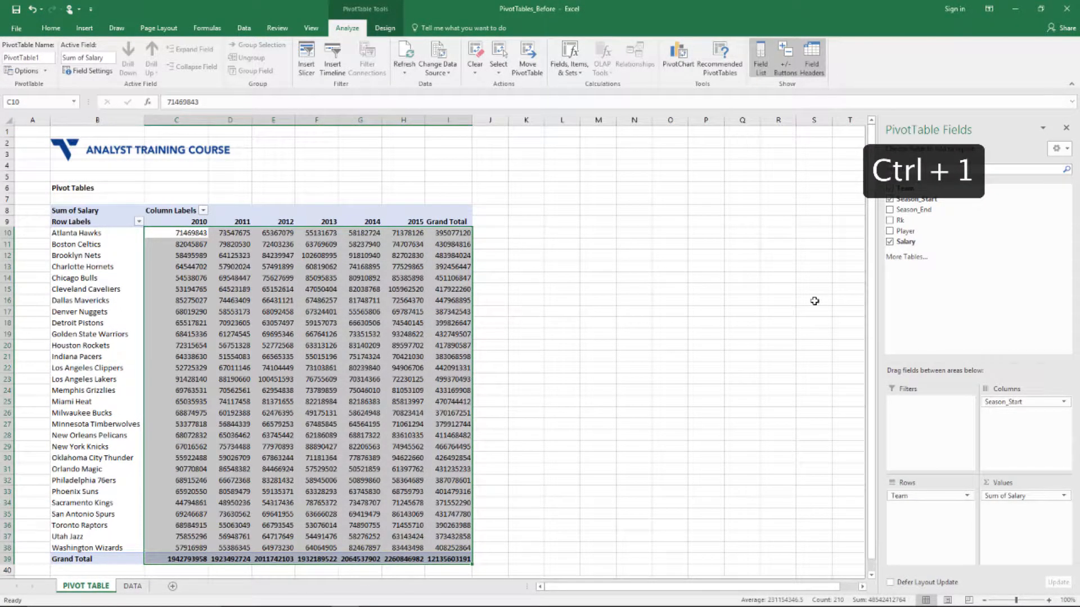
{"action": "key", "text": "ctrl+1"}
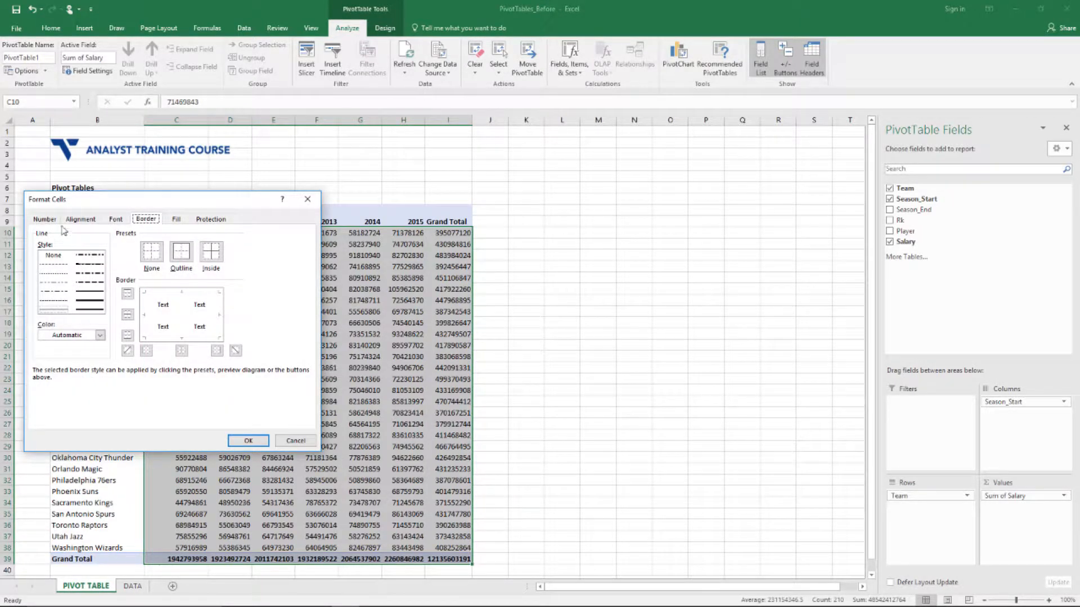
{"action": "left_click", "coordinate": [44, 218]}
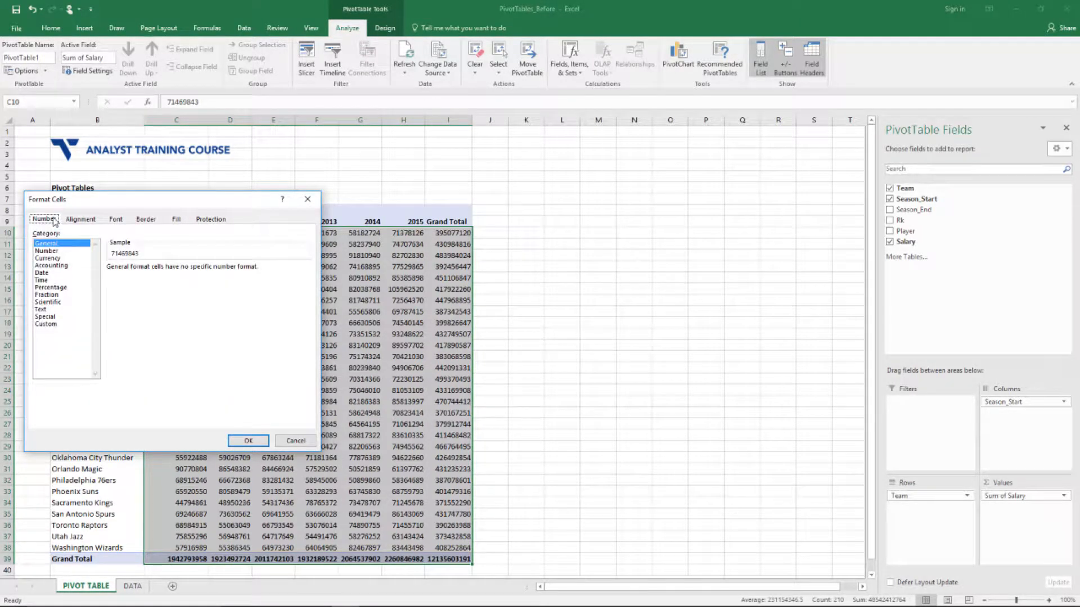
{"action": "left_click", "coordinate": [66, 265]}
{"action": "left_click", "coordinate": [182, 270]}
{"action": "left_click", "coordinate": [182, 270]}
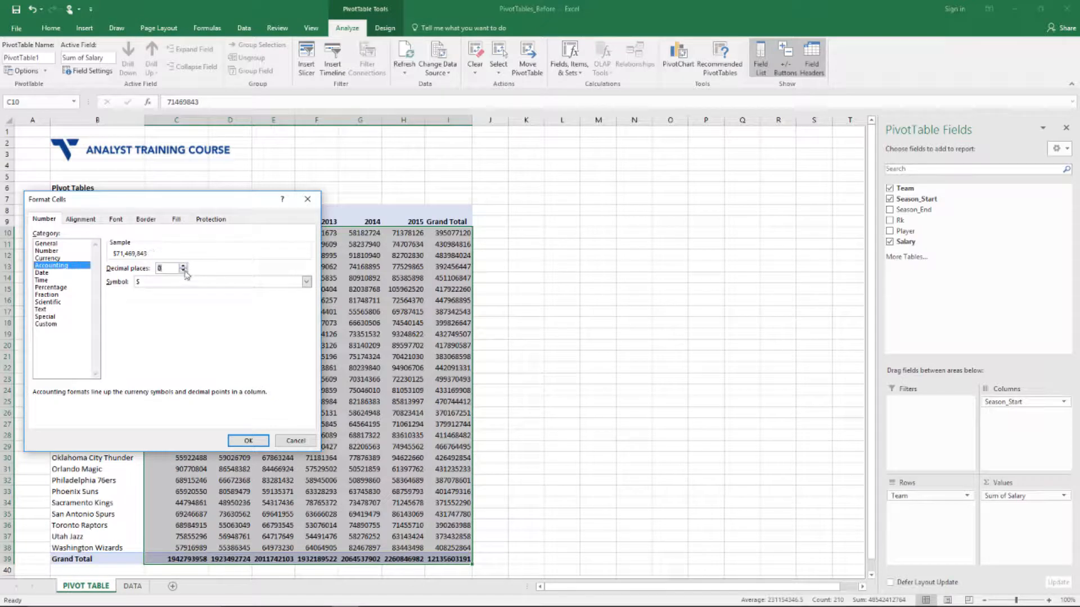
{"action": "left_click", "coordinate": [247, 441]}
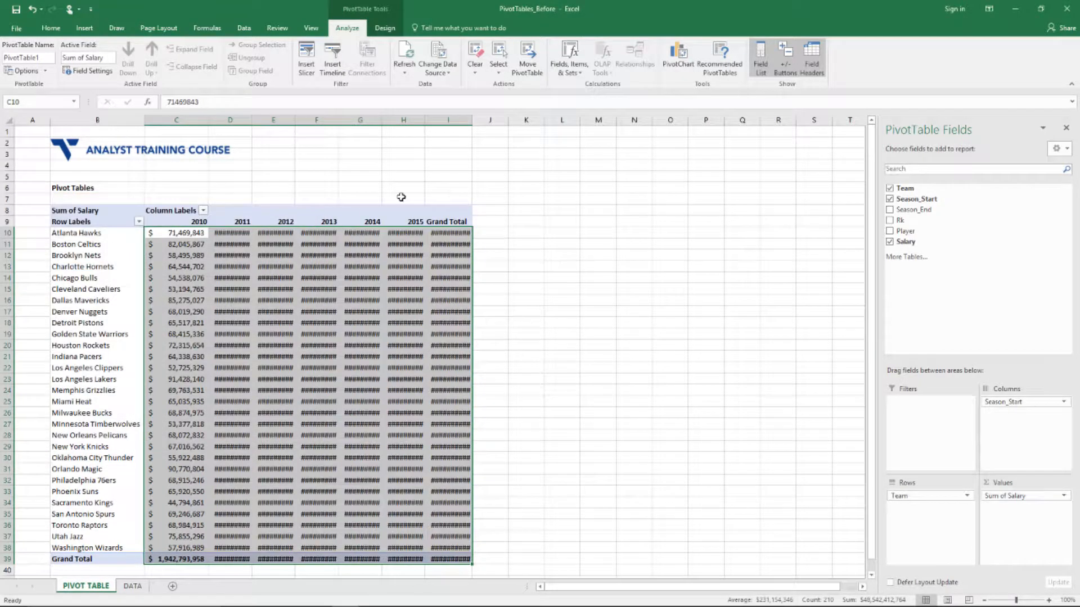
Widen columns C through I so every salary amount displays in full
{"action": "left_click", "coordinate": [236, 150]}
{"action": "left_click_drag", "start_coordinate": [189, 121], "coordinate": [500, 117]}
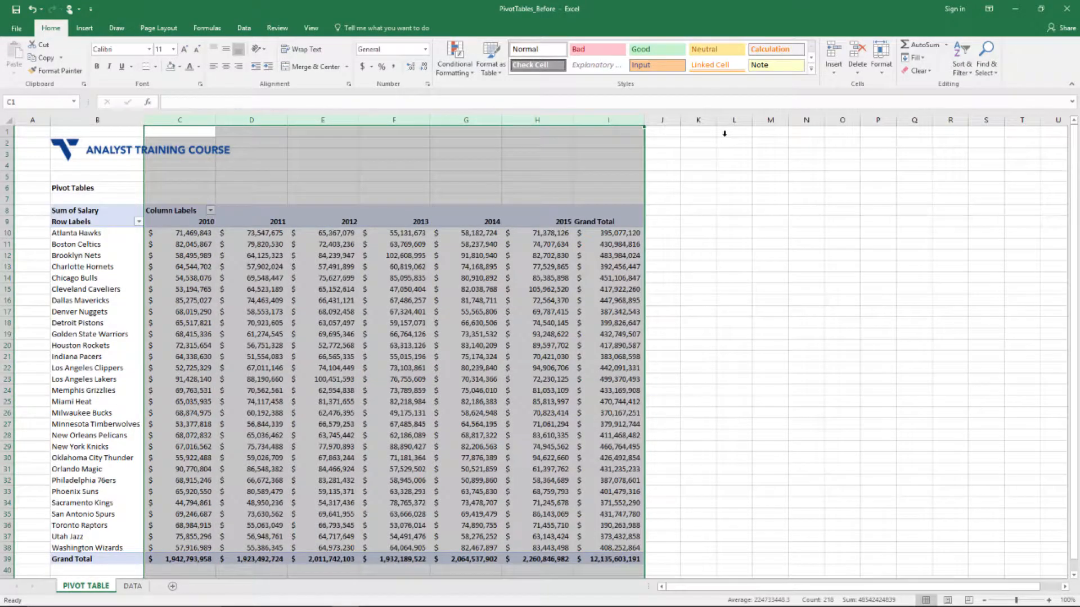
{"action": "left_click", "coordinate": [677, 186]}
{"action": "key", "text": "Down"}
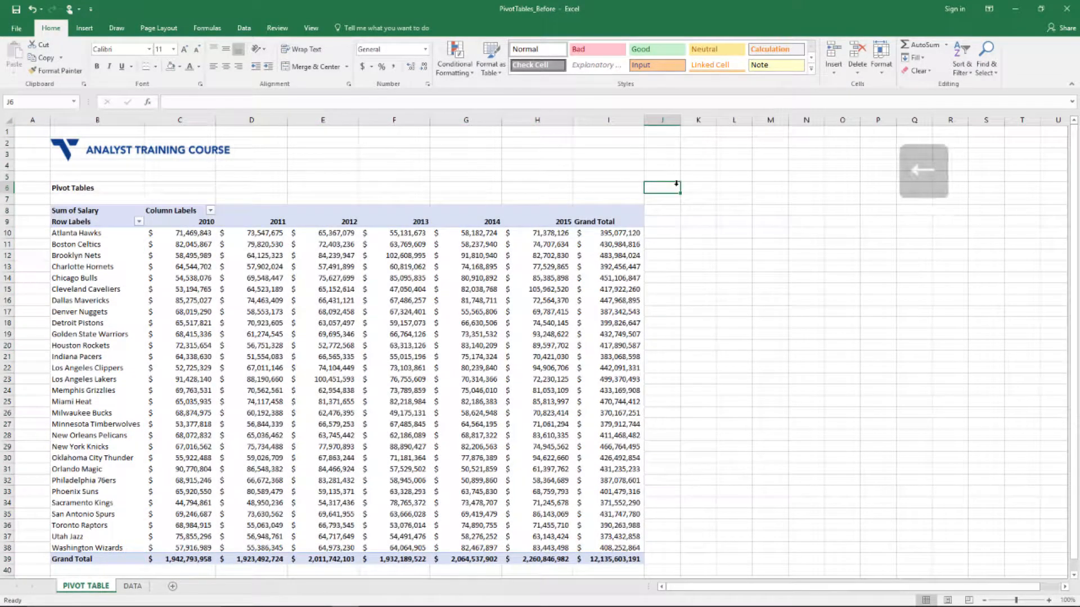
Centre the 2010–2015 year headers in C9:H9, leaving Grand Total out
{"action": "key", "text": "Down"}
{"action": "key", "text": "Down"}
{"action": "key", "text": "Down"}
{"action": "key", "text": "Left"}
{"action": "key", "text": "Up"}
{"action": "key", "text": "Left"}
{"action": "key", "text": "Left"}
{"action": "key", "text": "Left"}
{"action": "key", "text": "Left"}
{"action": "key", "text": "Left"}
{"action": "key", "text": "Left"}
{"action": "key", "text": "Left"}
{"action": "key", "text": "Left"}
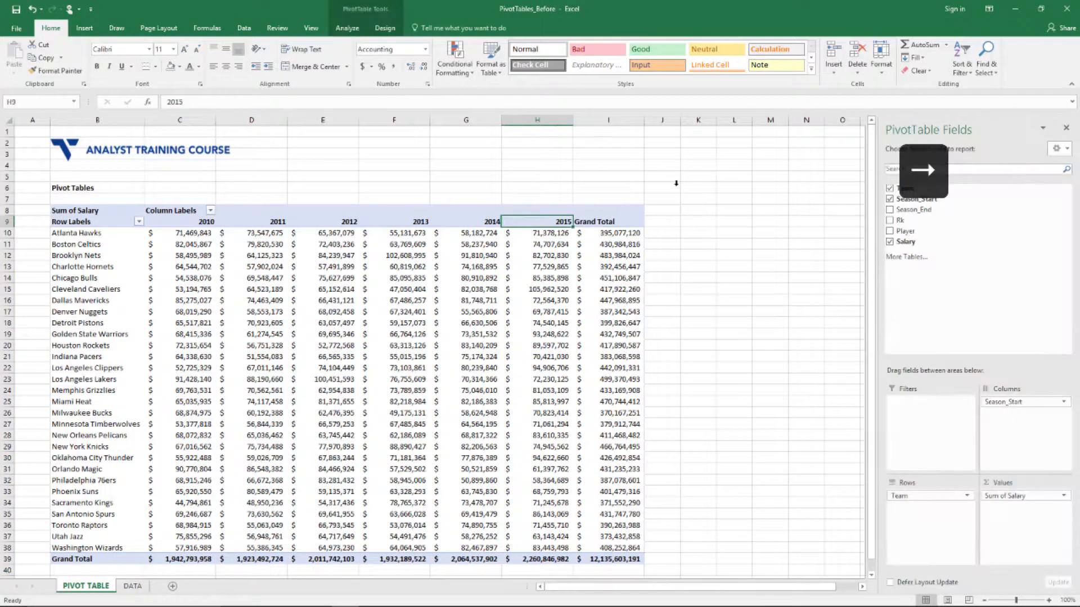
{"action": "key", "text": "Right"}
{"action": "key", "text": "Right"}
{"action": "key", "text": "shift+Right"}
{"action": "key", "text": "shift+Right"}
{"action": "key", "text": "shift+Right"}
{"action": "key", "text": "shift+Right"}
{"action": "key", "text": "shift+Right"}
{"action": "key", "text": "shift+Right"}
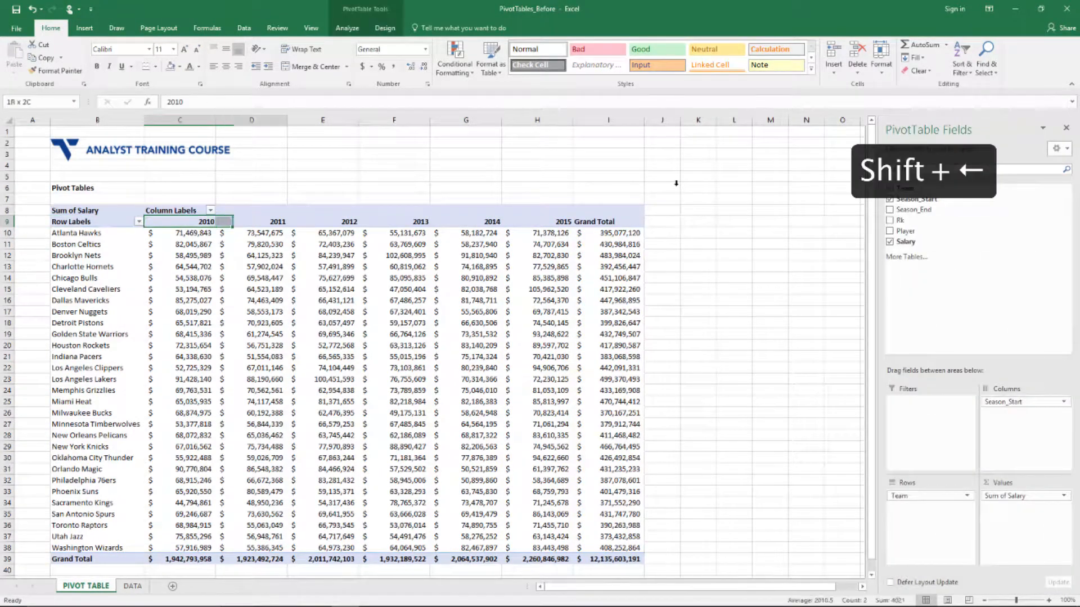
{"action": "key", "text": "shift+Left"}
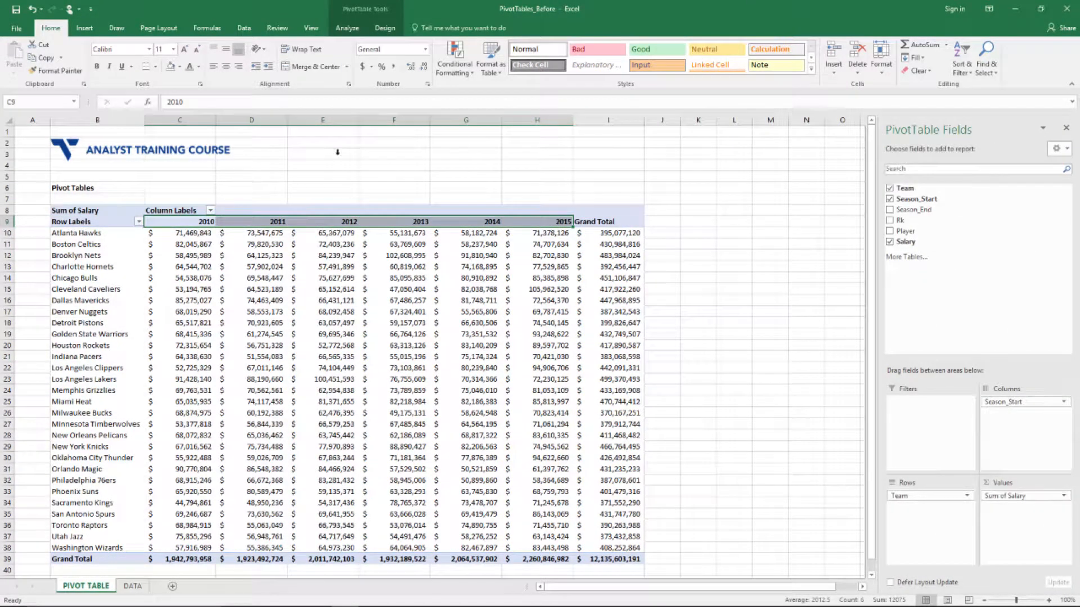
{"action": "left_click", "coordinate": [226, 66]}
{"action": "left_click", "coordinate": [307, 143]}
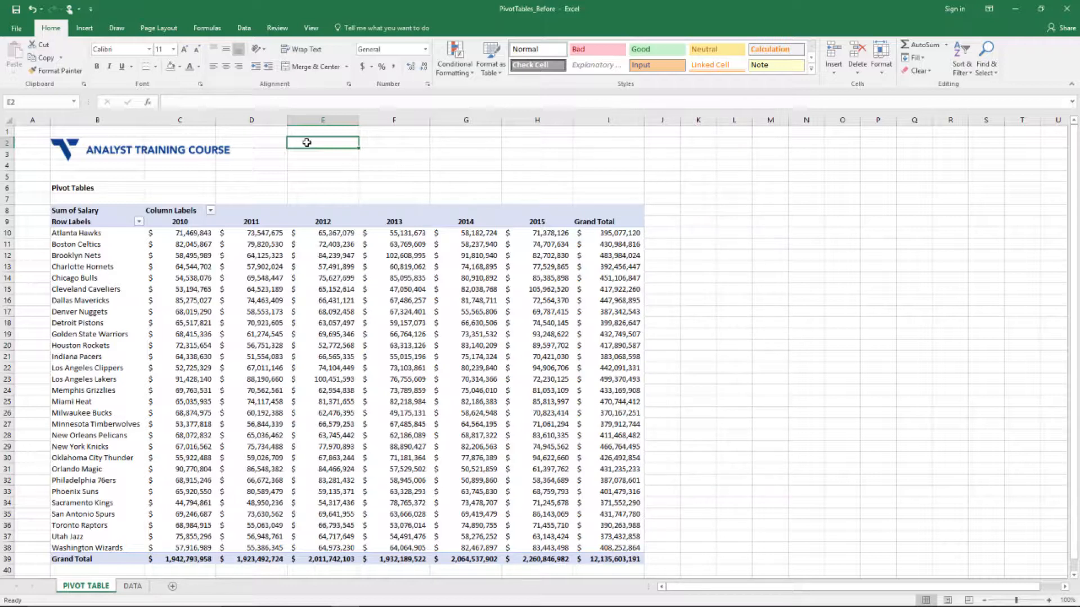
Browse the PivotTable from Atlanta Hawks to the Grand Total row and the 2015 values
{"action": "key", "text": "Down"}
{"action": "key", "text": "Down"}
{"action": "key", "text": "Down"}
{"action": "key", "text": "Down"}
{"action": "key", "text": "Down"}
{"action": "key", "text": "Down"}
{"action": "key", "text": "Down"}
{"action": "key", "text": "Down"}
{"action": "key", "text": "Down"}
{"action": "key", "text": "Down"}
{"action": "key", "text": "Down"}
{"action": "key", "text": "Down"}
{"action": "key", "text": "Down"}
{"action": "key", "text": "Down"}
{"action": "key", "text": "Down"}
{"action": "key", "text": "Down"}
{"action": "key", "text": "Down"}
{"action": "key", "text": "Down"}
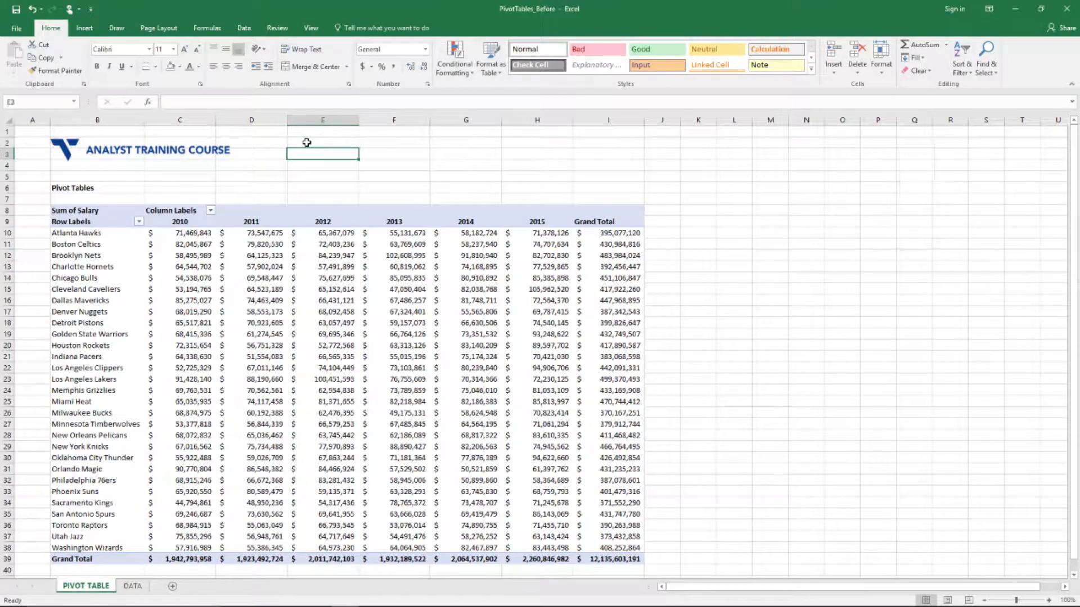
{"action": "key", "text": "Right"}
{"action": "key", "text": "Right"}
{"action": "key", "text": "Right"}
{"action": "key", "text": "Right"}
{"action": "key", "text": "Right"}
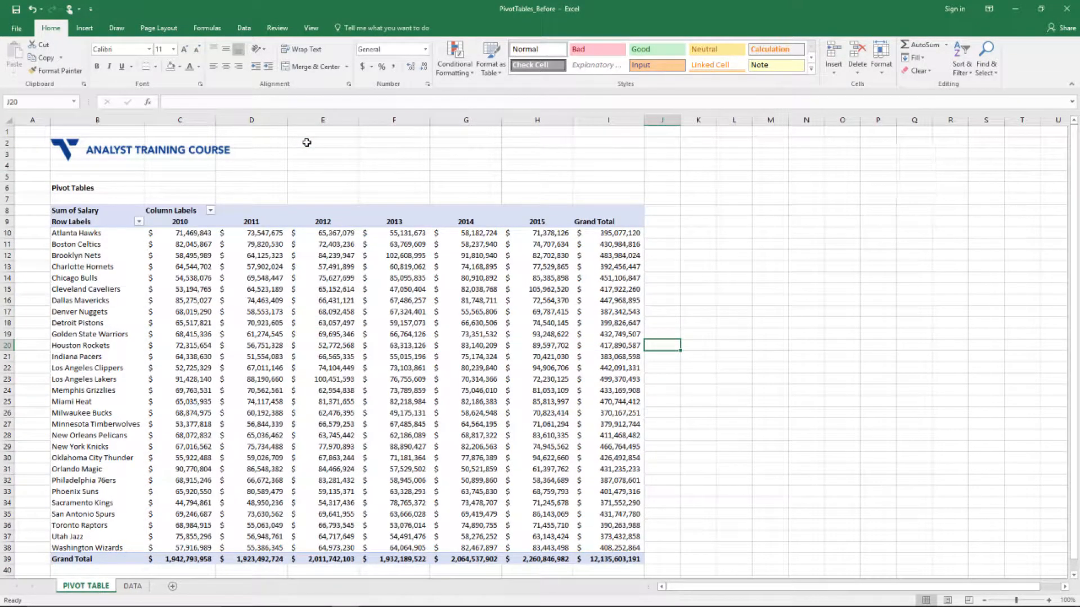
{"action": "key", "text": "ctrl+Left"}
{"action": "key", "text": "Left"}
{"action": "key", "text": "Left"}
{"action": "key", "text": "Left"}
{"action": "key", "text": "Left"}
{"action": "key", "text": "Left"}
{"action": "key", "text": "Left"}
{"action": "key", "text": "Left"}
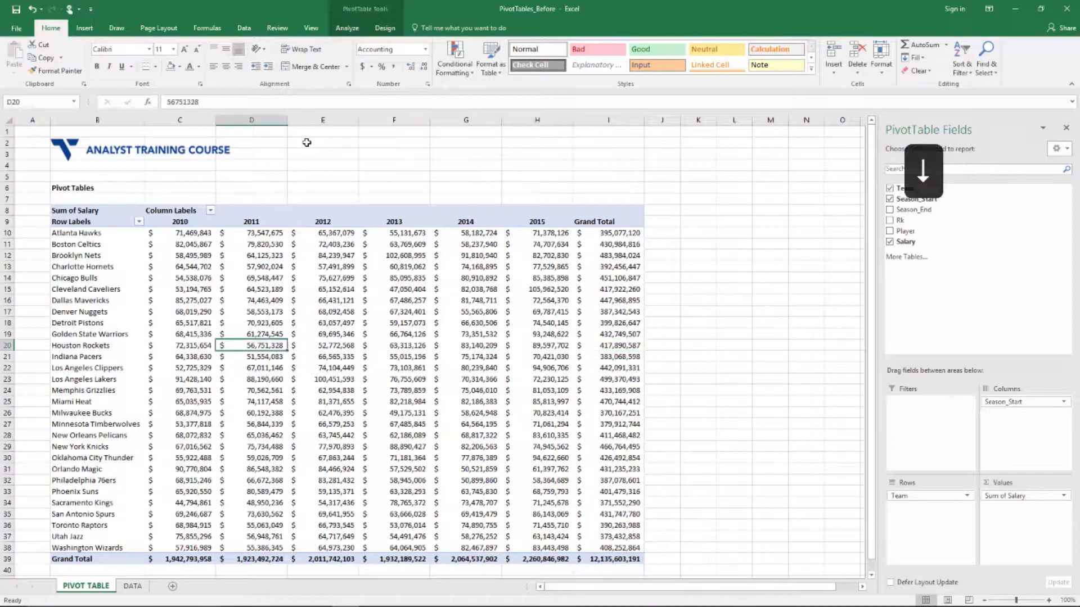
{"action": "key", "text": "ctrl+Up"}
{"action": "key", "text": "Down"}
{"action": "key", "text": "Down"}
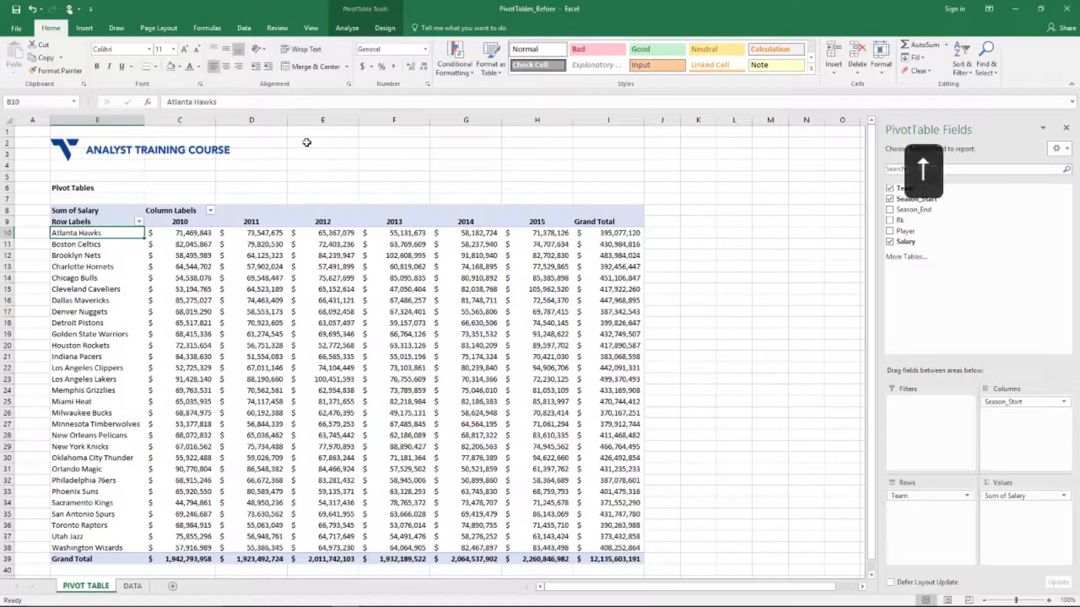
{"action": "key", "text": "ctrl+Down"}
{"action": "key", "text": "Up"}
{"action": "key", "text": "ctrl+Up"}
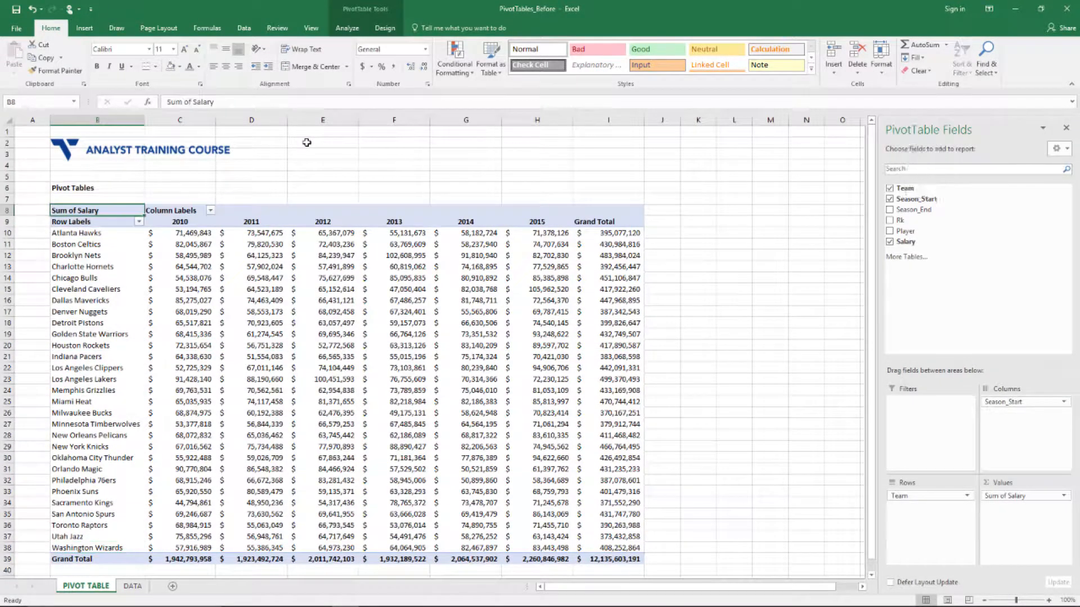
{"action": "key", "text": "Down"}
{"action": "key", "text": "Down"}
{"action": "key", "text": "Right"}
{"action": "key", "text": "Up"}
{"action": "key", "text": "Down"}
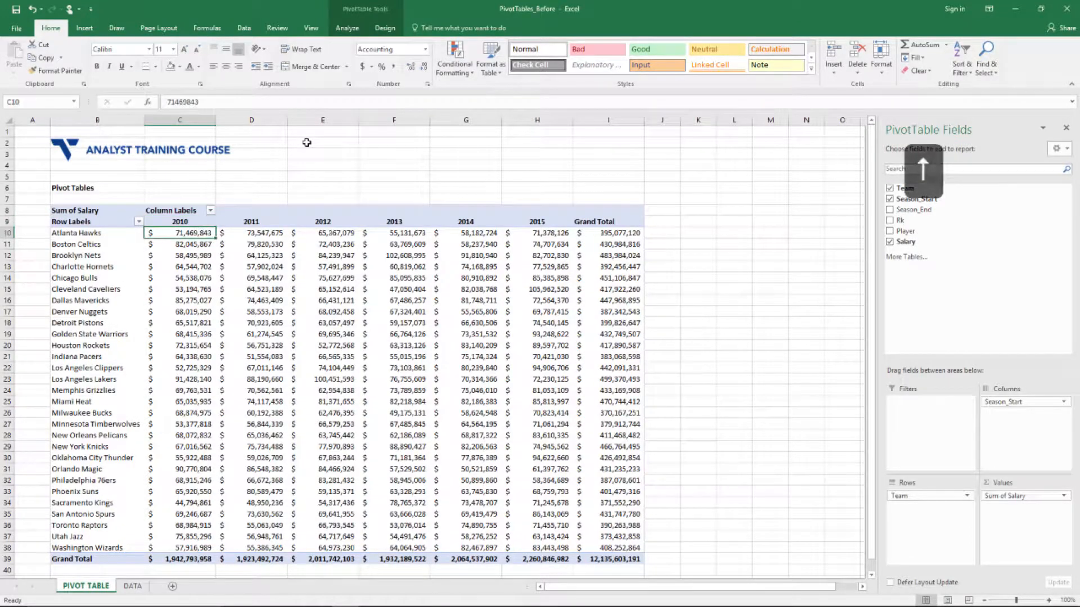
{"action": "key", "text": "Up"}
{"action": "key", "text": "Down"}
{"action": "key", "text": "Up"}
{"action": "key", "text": "Right"}
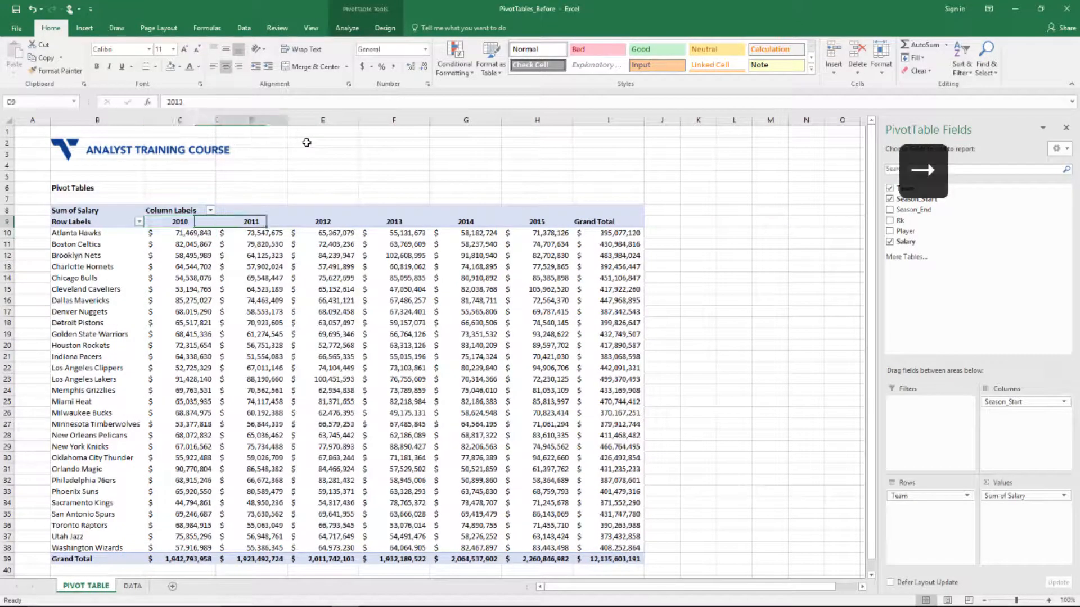
{"action": "key", "text": "Down"}
{"action": "key", "text": "Right"}
{"action": "key", "text": "Right"}
{"action": "key", "text": "Right"}
{"action": "key", "text": "Right"}
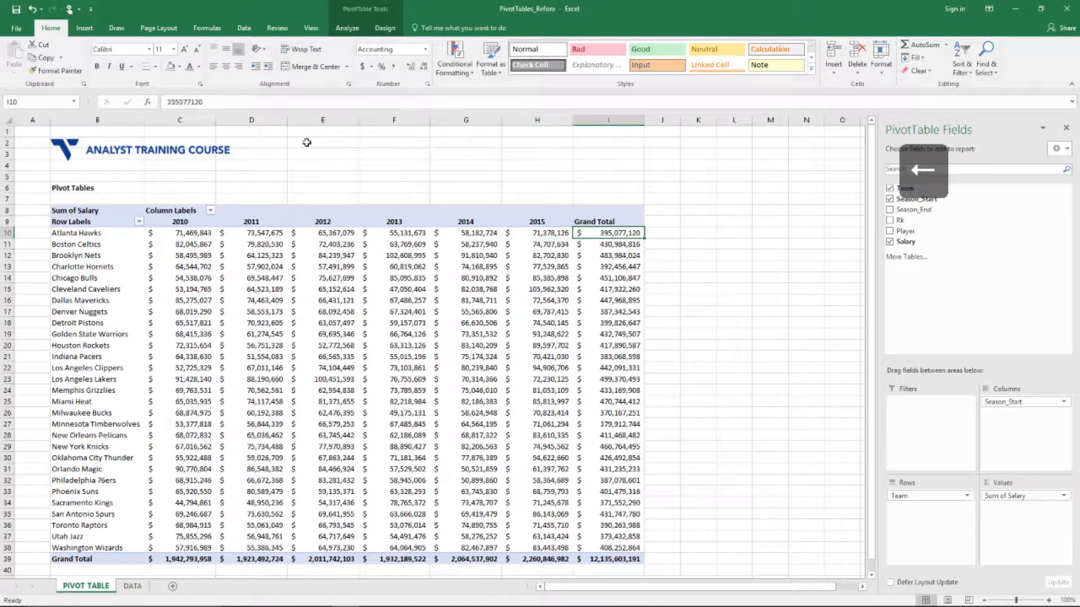
{"action": "key", "text": "Right"}
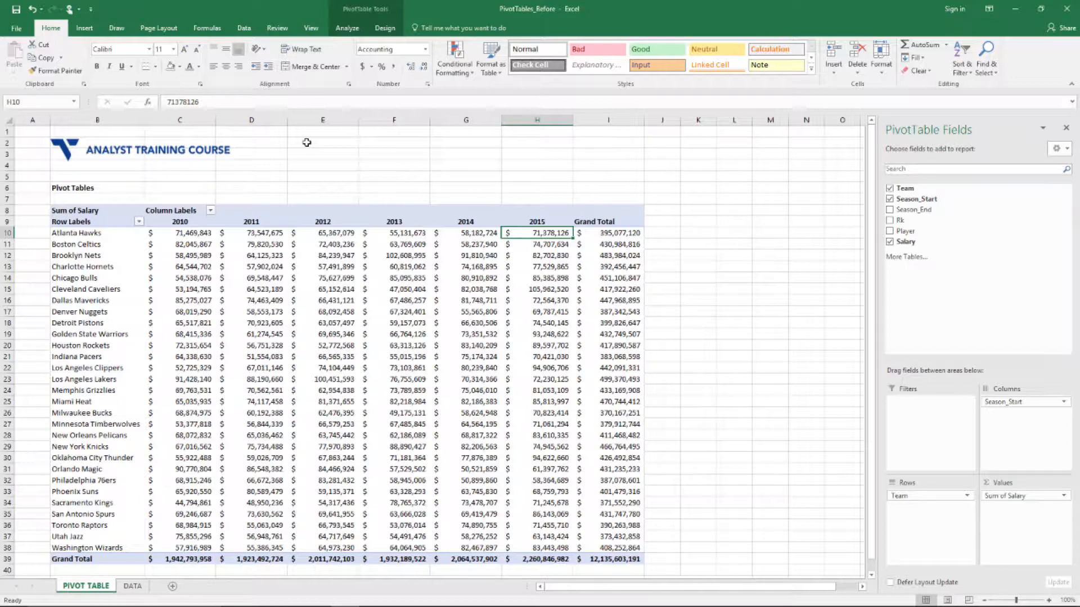
Filter the team rows to Brooklyn Nets, Cleveland Cavaliers, Dallas Mavericks and Miami Heat
{"action": "left_click", "coordinate": [139, 222]}
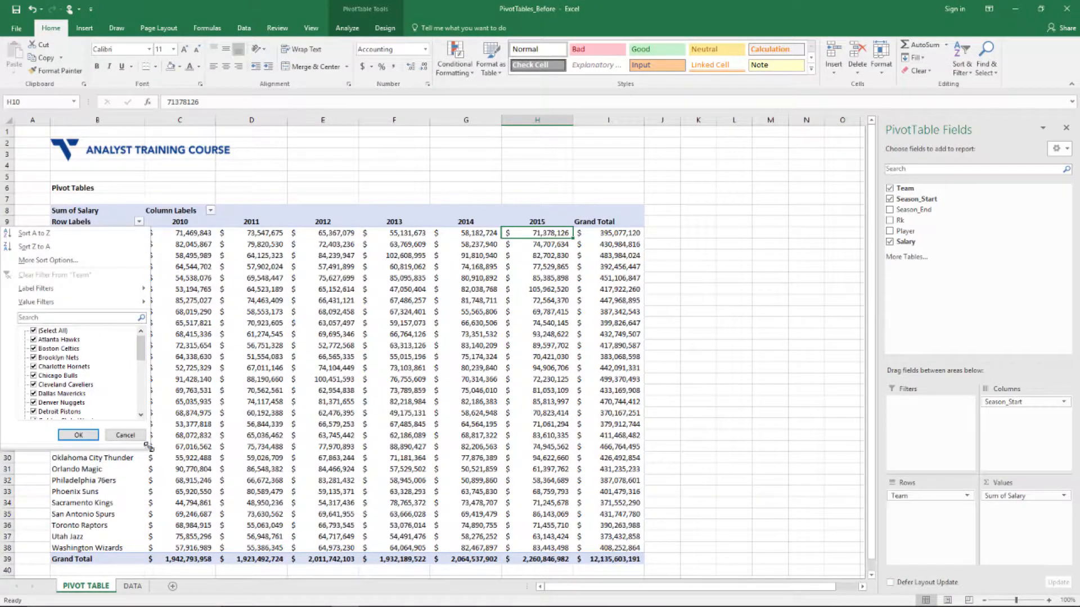
{"action": "left_click_drag", "start_coordinate": [150, 447], "coordinate": [288, 562]}
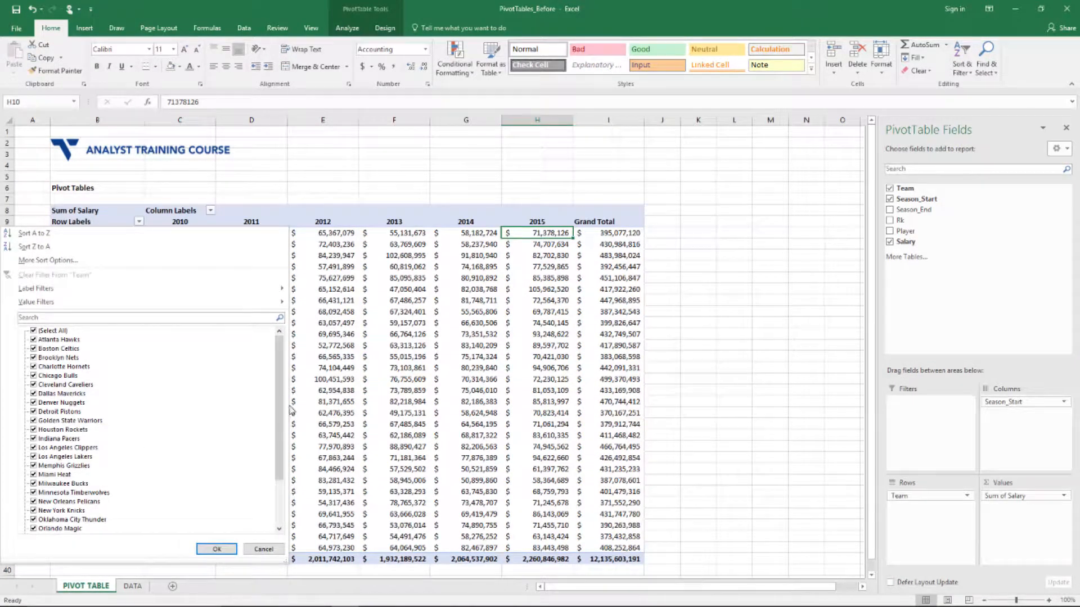
{"action": "mouse_move", "coordinate": [282, 410]}
{"action": "left_mouse_down"}
{"action": "mouse_move", "coordinate": [282, 453]}
{"action": "mouse_move", "coordinate": [282, 410]}
{"action": "left_mouse_up"}
{"action": "left_click", "coordinate": [33, 331]}
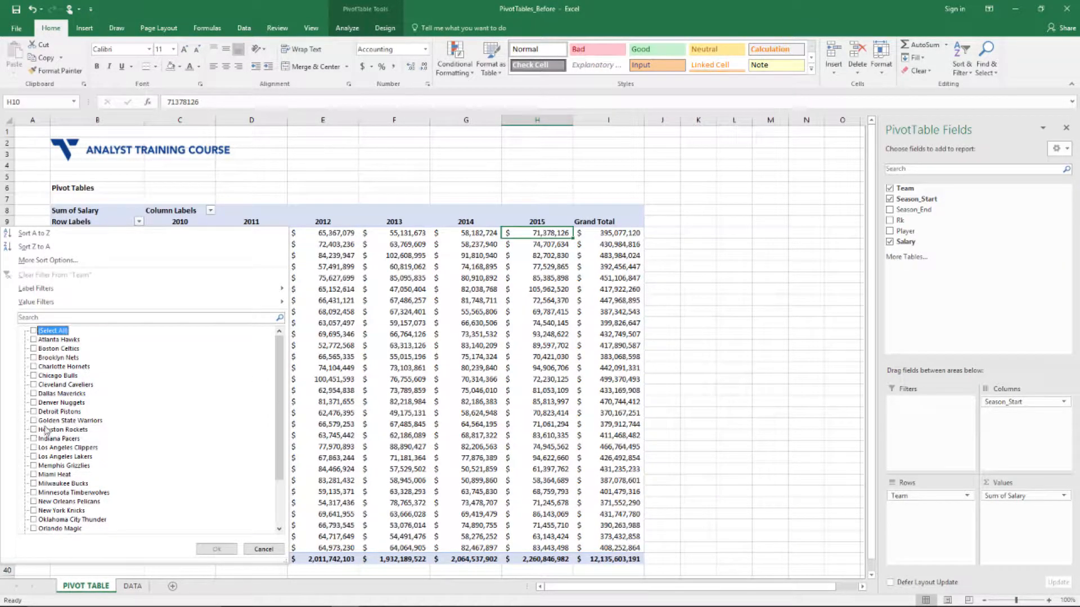
{"action": "left_click", "coordinate": [34, 358]}
{"action": "left_click", "coordinate": [33, 385]}
{"action": "left_click", "coordinate": [34, 393]}
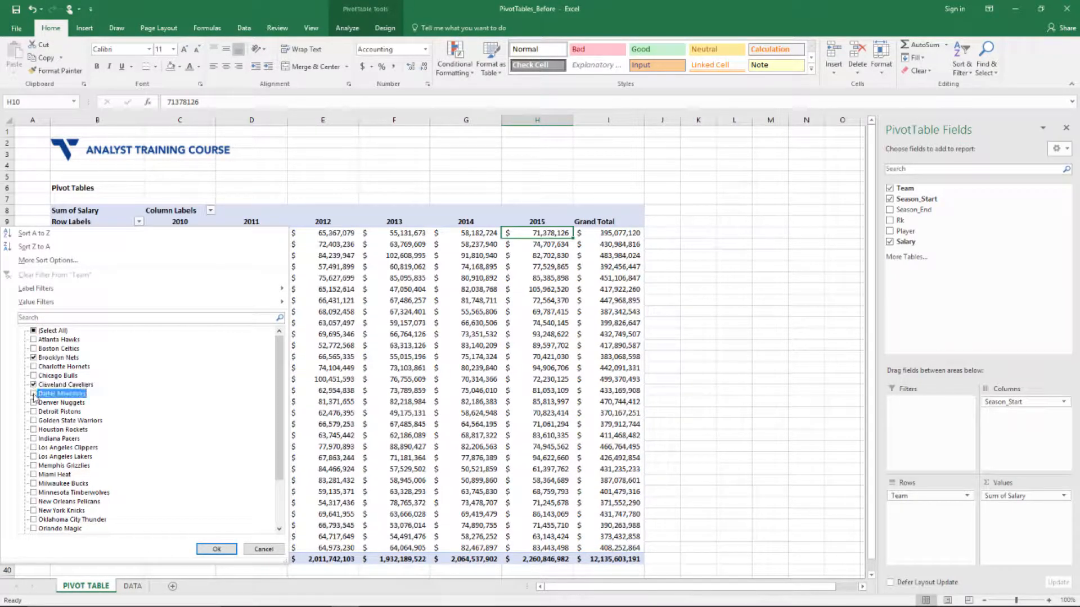
{"action": "scroll", "coordinate": [29, 450], "scroll_direction": "down", "scroll_amount": 1}
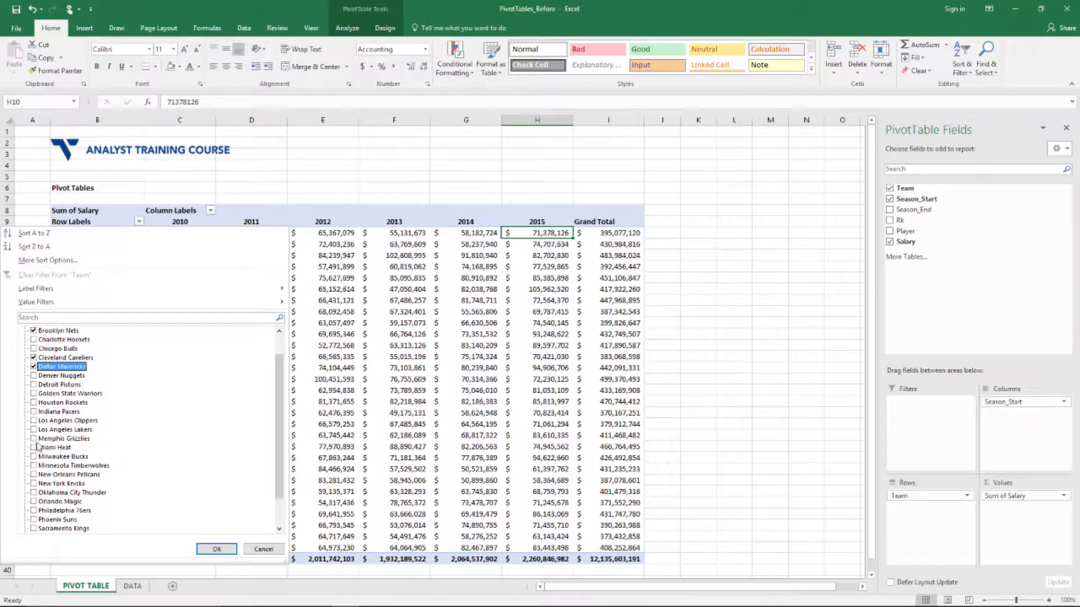
{"action": "left_click", "coordinate": [35, 448]}
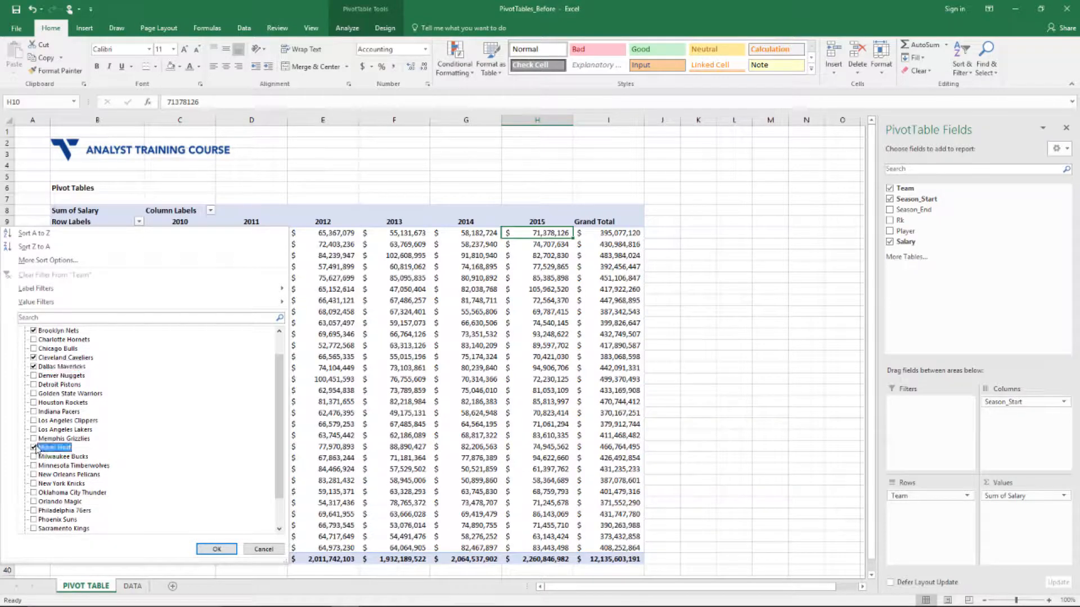
{"action": "left_click", "coordinate": [215, 549]}
Check the four filtered teams' salaries through to the $1,820,619,591 Grand Total
{"action": "left_click_drag", "start_coordinate": [113, 237], "coordinate": [96, 279]}
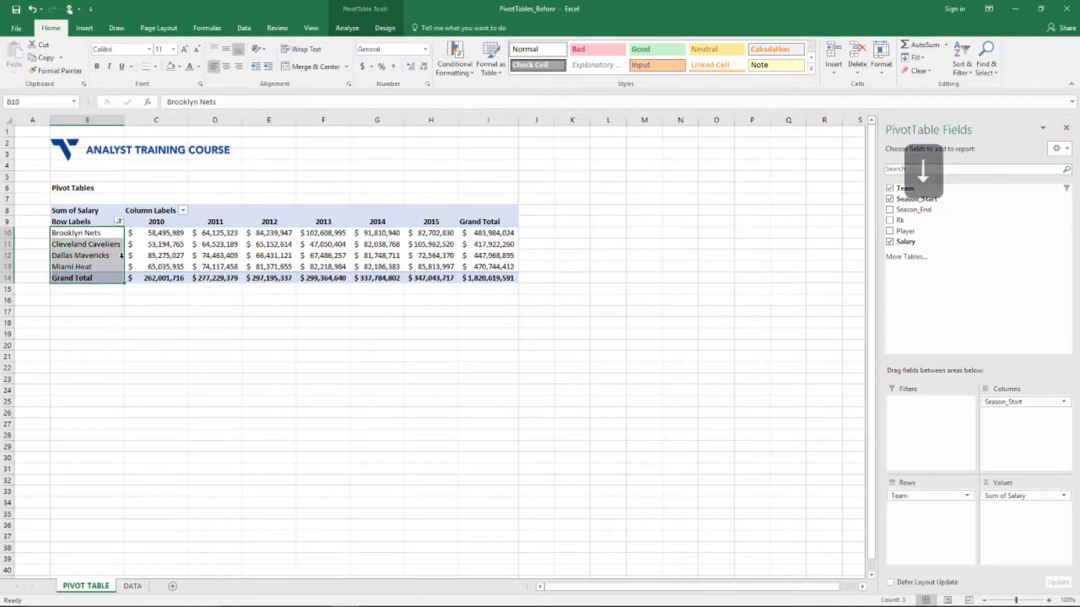
{"action": "key", "text": "Right"}
{"action": "key", "text": "ctrl+shift+Up"}
{"action": "key", "text": "Down"}
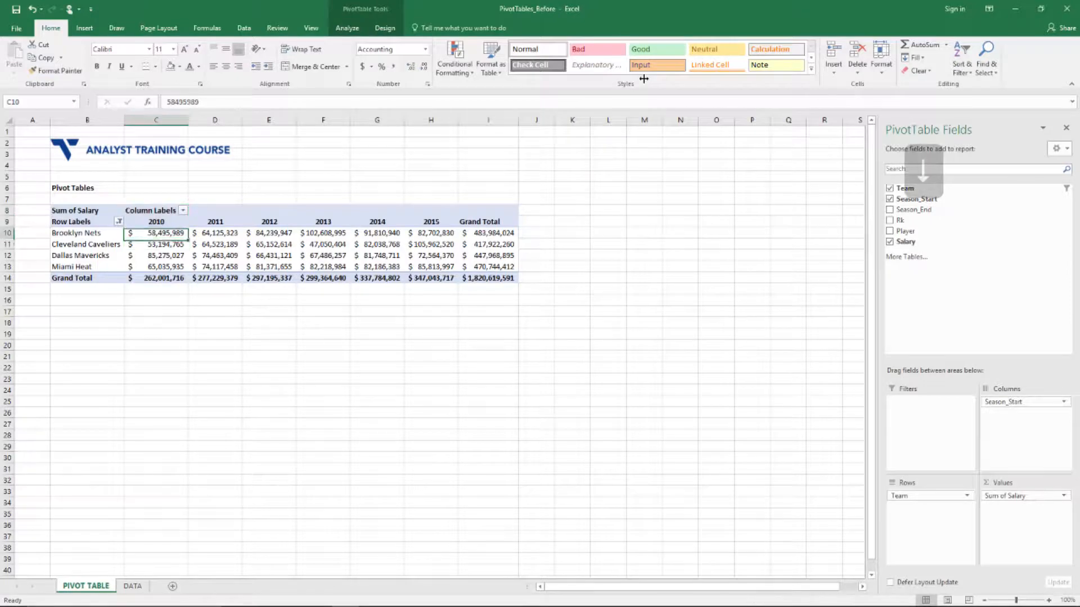
{"action": "key", "text": "ctrl+Right"}
{"action": "key", "text": "Down"}
{"action": "key", "text": "ctrl+Down"}
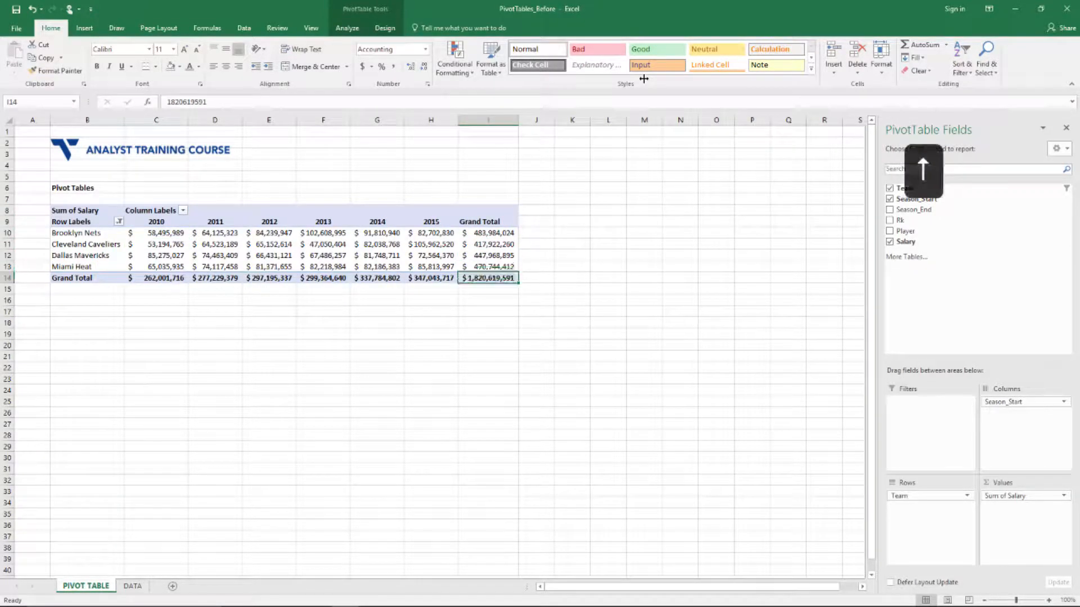
{"action": "key", "text": "Left"}
{"action": "key", "text": "Up"}
{"action": "key", "text": "Up"}
{"action": "key", "text": "Up"}
{"action": "key", "text": "Right"}
{"action": "key", "text": "Up"}
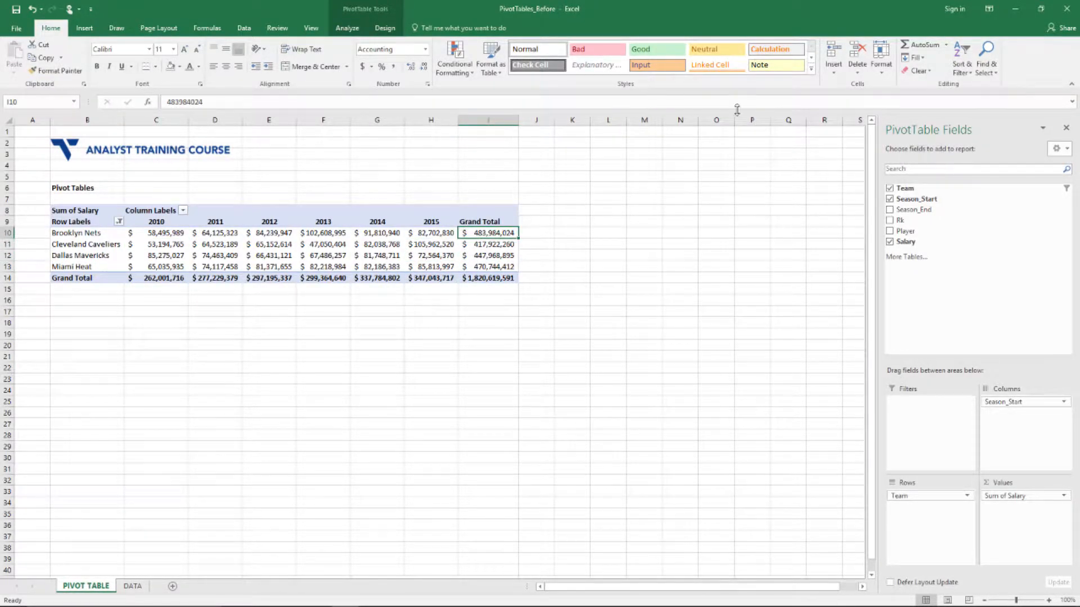
{"action": "right_click", "coordinate": [504, 231]}
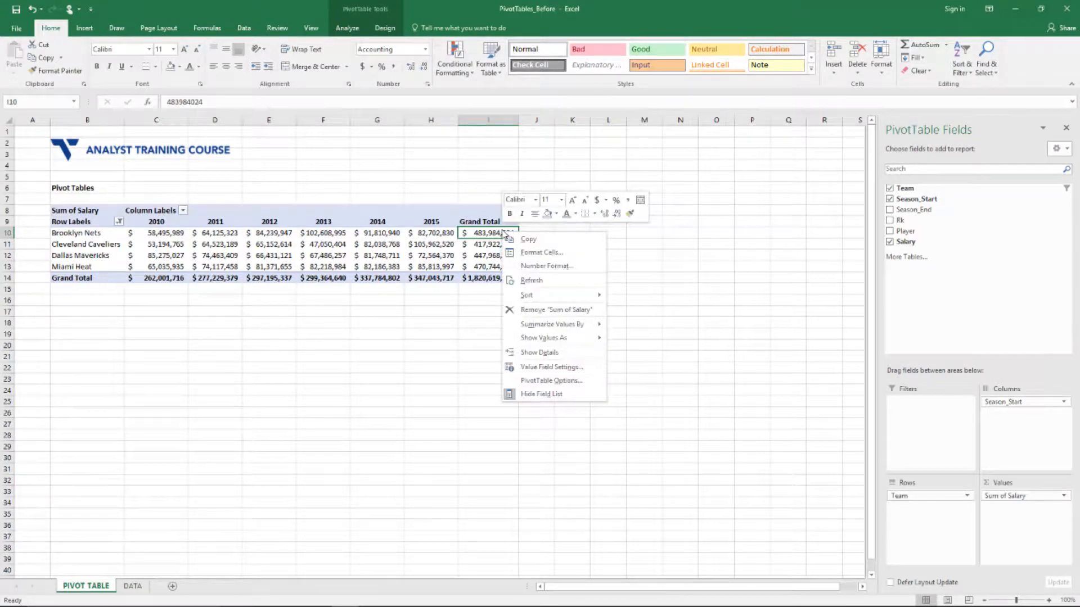
{"action": "mouse_move", "coordinate": [537, 297]}
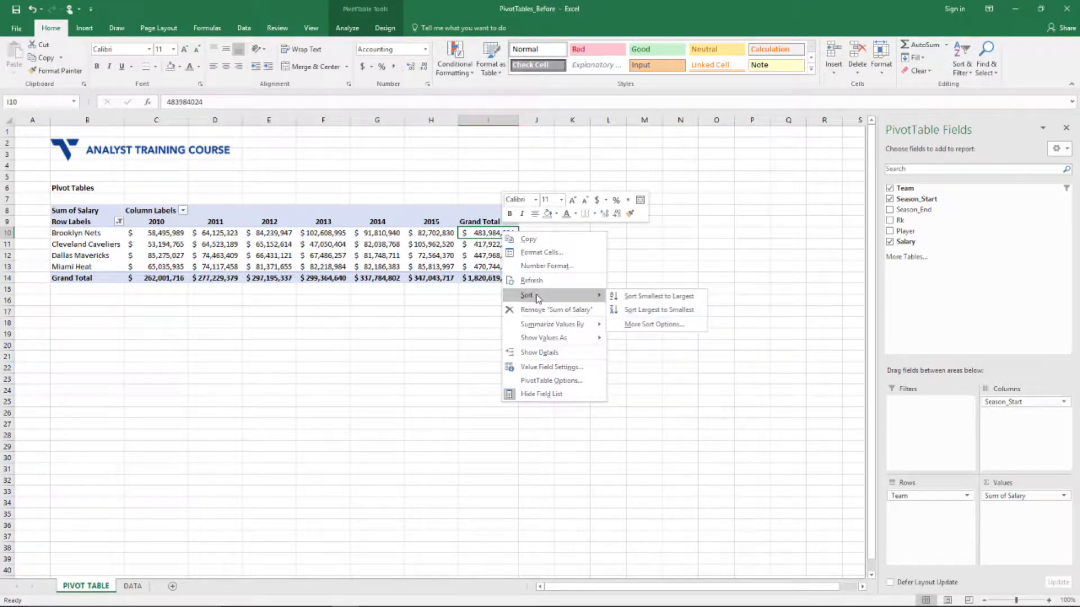
{"action": "left_click", "coordinate": [659, 310]}
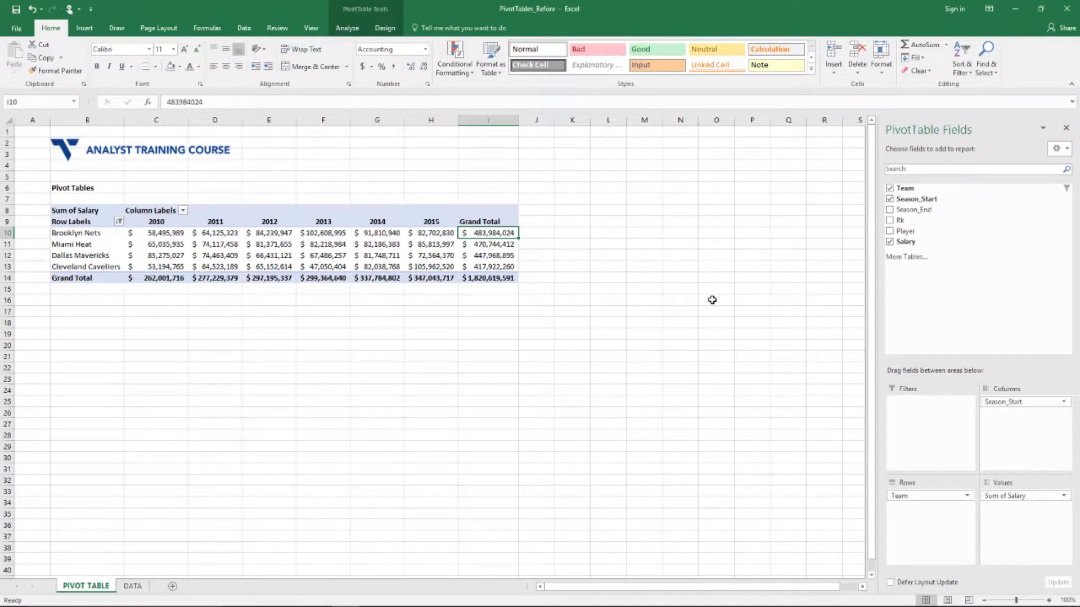
{"action": "key", "text": "ctrl+Down"}
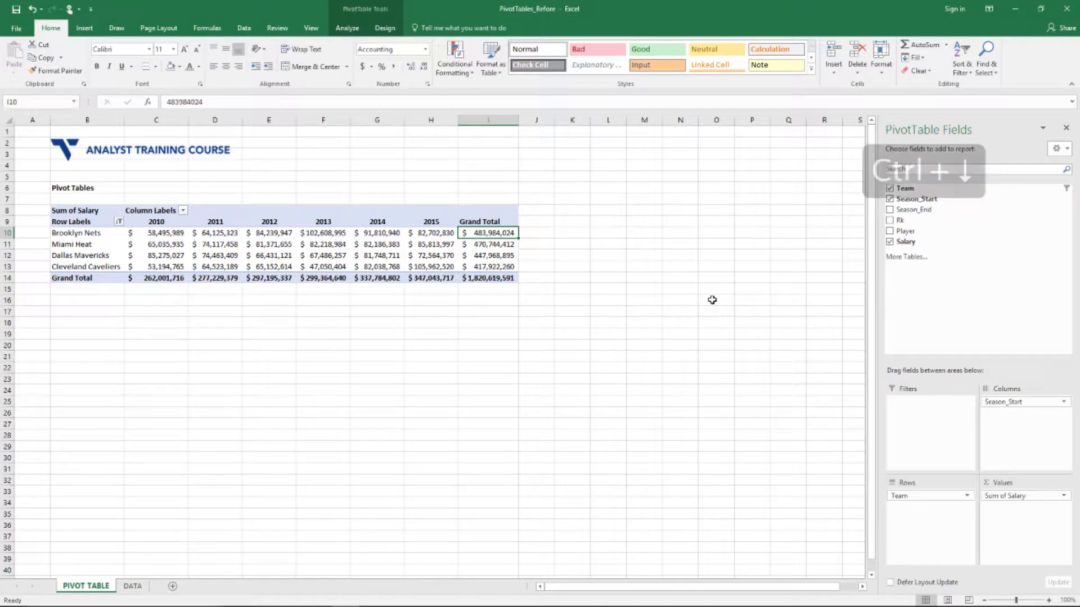
{"action": "key", "text": "Up"}
{"action": "key", "text": "ctrl+Left"}
{"action": "key", "text": "ctrl+Down"}
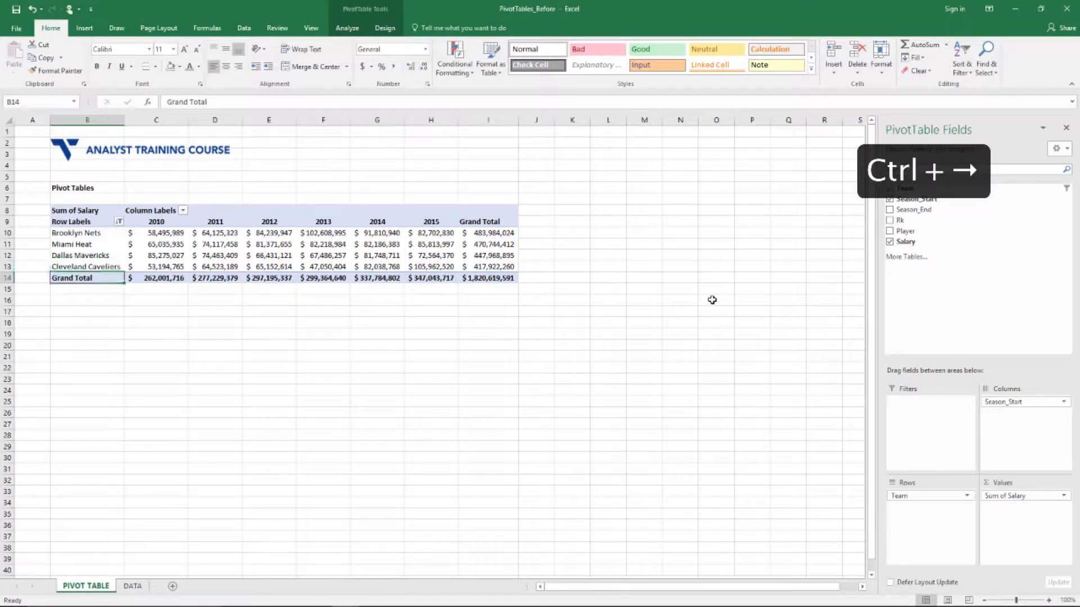
{"action": "key", "text": "Up"}
{"action": "key", "text": "Up"}
{"action": "key", "text": "Up"}
{"action": "key", "text": "Up"}
{"action": "key", "text": "ctrl+Right"}
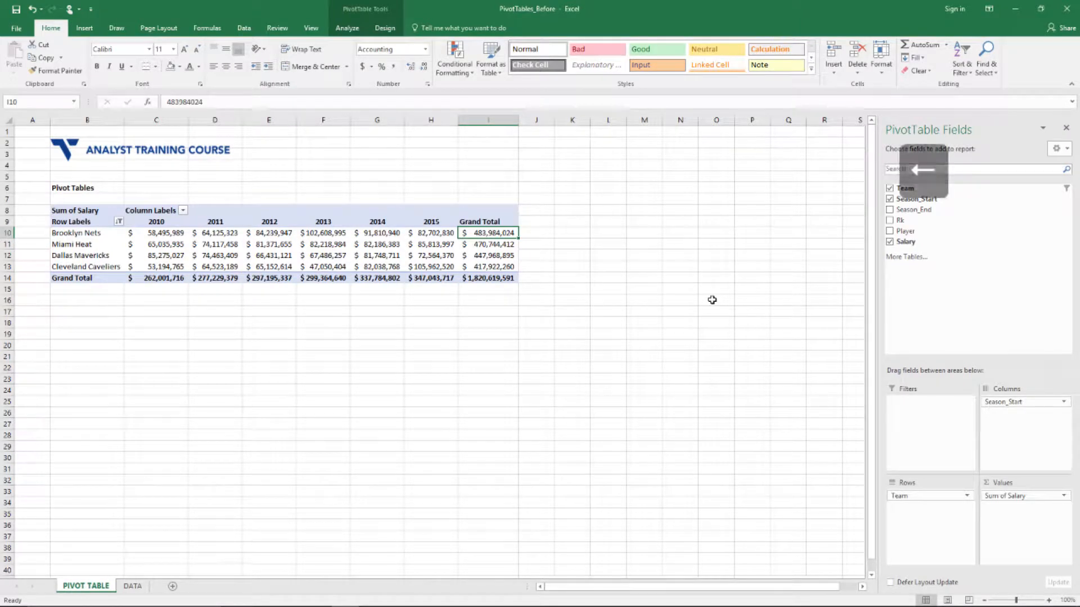
{"action": "key", "text": "Left"}
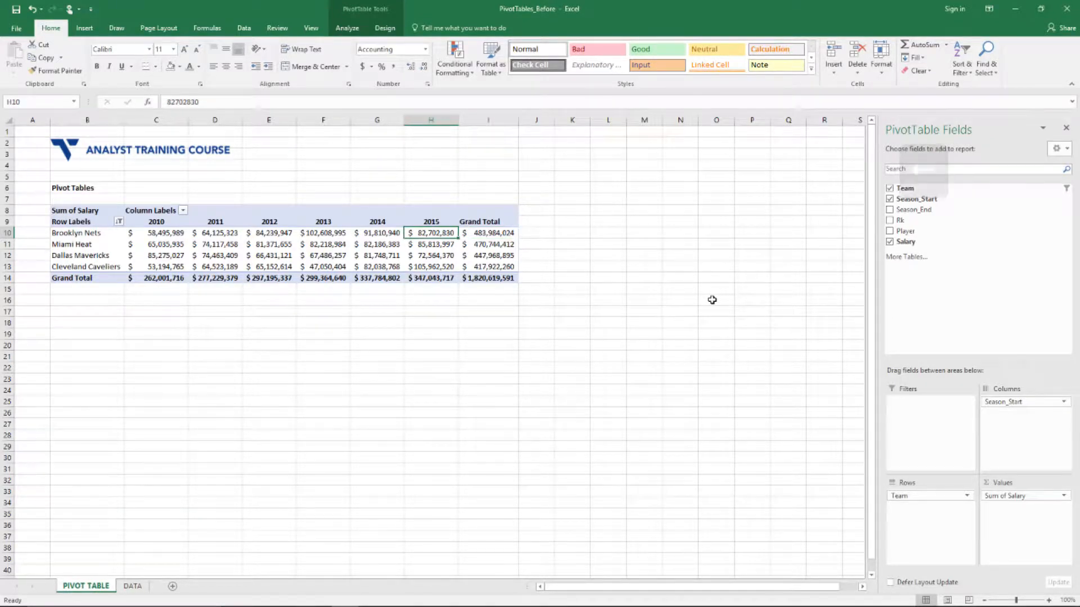
{"action": "key", "text": "Down"}
{"action": "key", "text": "Right"}
{"action": "key", "text": "Left"}
{"action": "key", "text": "Left"}
{"action": "key", "text": "Left"}
{"action": "key", "text": "Left"}
{"action": "key", "text": "Left"}
{"action": "key", "text": "Left"}
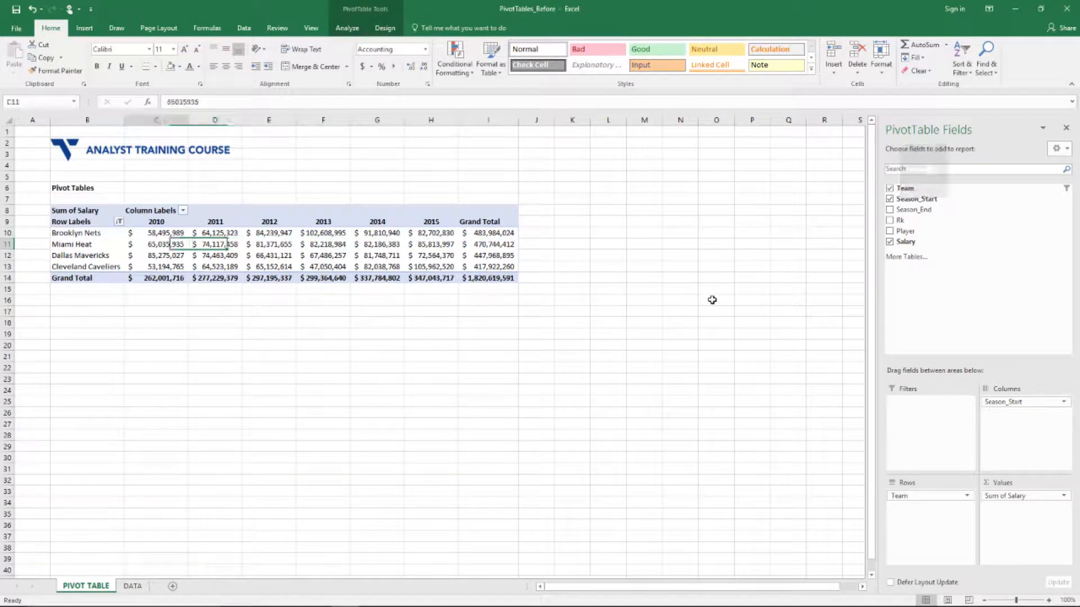
{"action": "key", "text": "Right"}
{"action": "key", "text": "Right"}
{"action": "key", "text": "Right"}
{"action": "key", "text": "Right"}
{"action": "key", "text": "Right"}
{"action": "key", "text": "Right"}
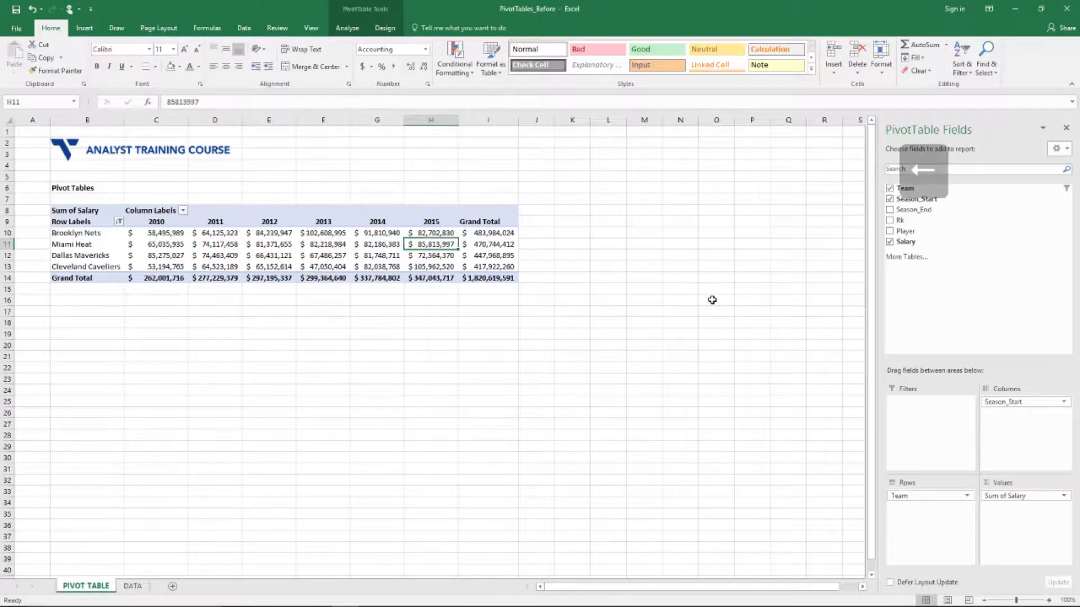
{"action": "key", "text": "Left"}
{"action": "key", "text": "Left"}
{"action": "key", "text": "Left"}
{"action": "key", "text": "Left"}
{"action": "key", "text": "Left"}
{"action": "key", "text": "Left"}
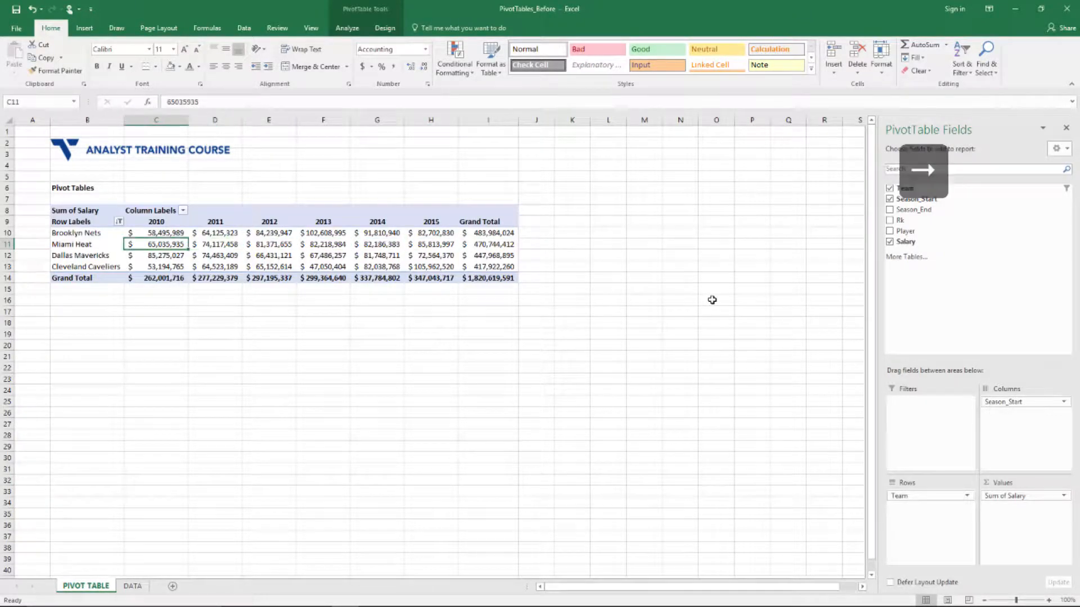
{"action": "key", "text": "Right"}
{"action": "key", "text": "Right"}
{"action": "key", "text": "Right"}
{"action": "key", "text": "Right"}
{"action": "key", "text": "Right"}
{"action": "key", "text": "Right"}
{"action": "key", "text": "Up"}
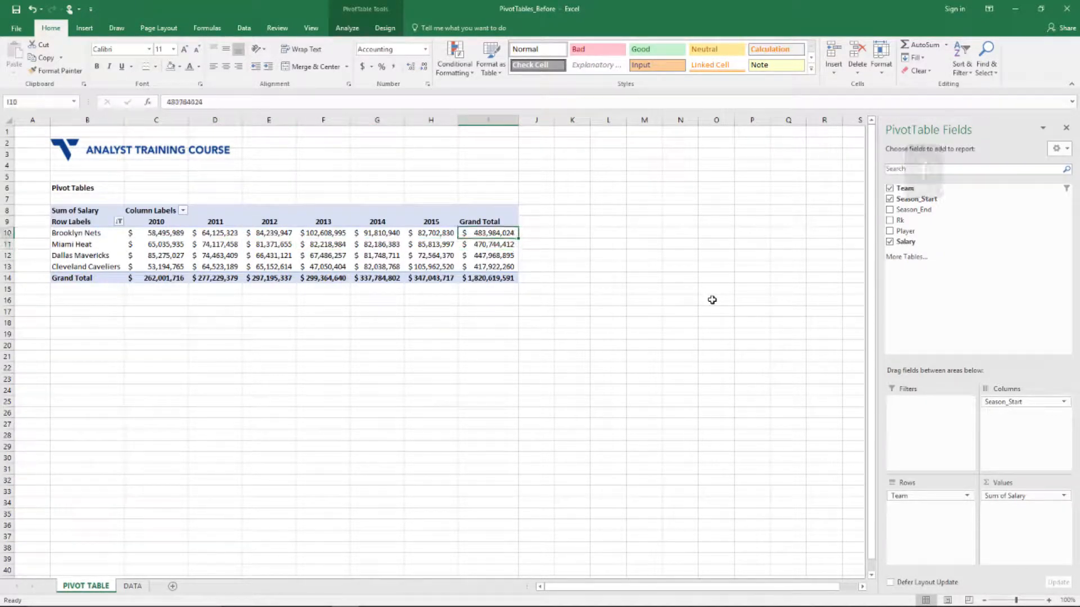
{"action": "key", "text": "Left"}
{"action": "key", "text": "Down"}
{"action": "key", "text": "Down"}
{"action": "key", "text": "Down"}
{"action": "key", "text": "Down"}
{"action": "key", "text": "Up"}
{"action": "key", "text": "Up"}
{"action": "key", "text": "Up"}
{"action": "key", "text": "Up"}
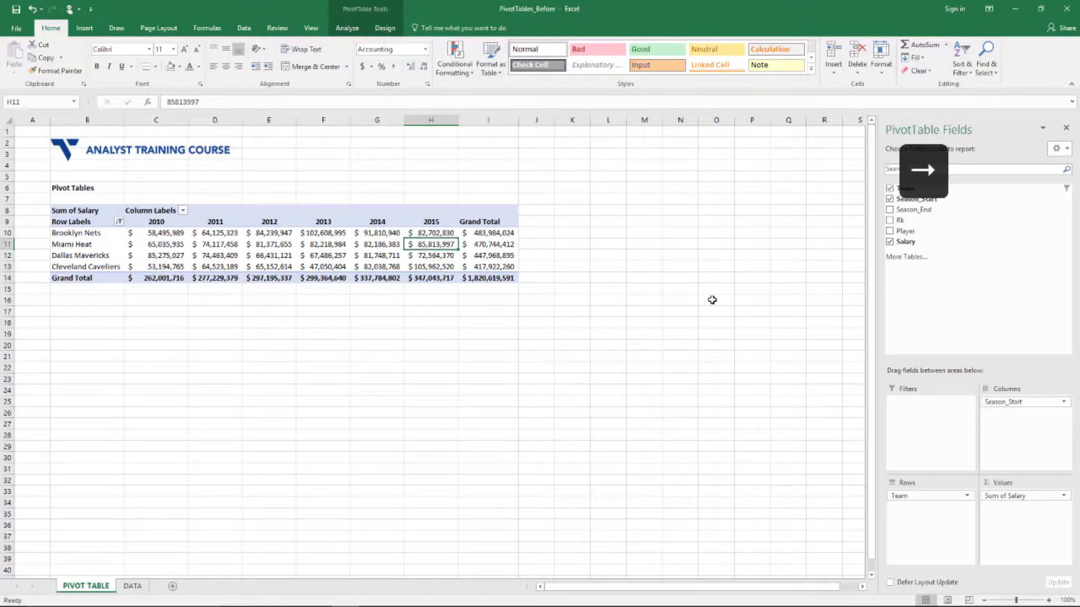
{"action": "key", "text": "Left"}
{"action": "key", "text": "Right"}
{"action": "key", "text": "Right"}
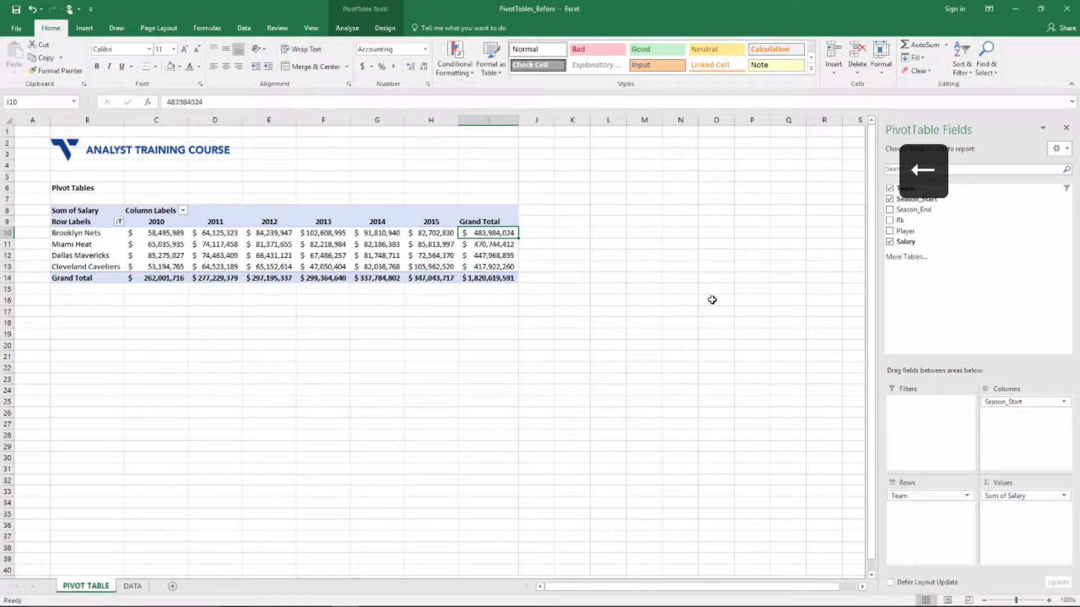
{"action": "key", "text": "Left"}
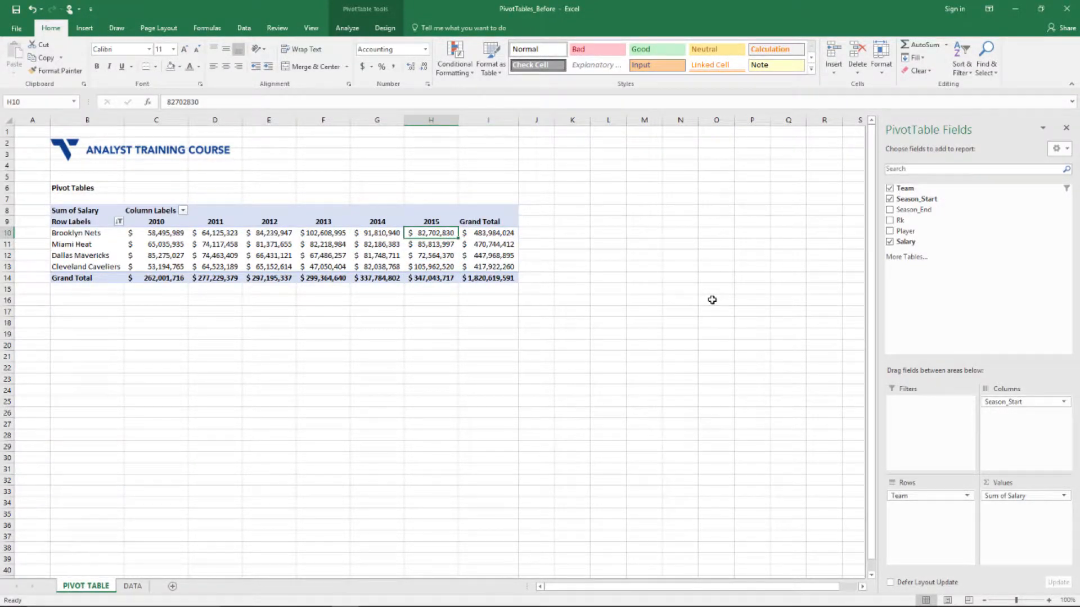
Sort the teams by 2015 salary from largest to smallest
{"action": "right_click", "coordinate": [434, 234]}
{"action": "mouse_move", "coordinate": [484, 298]}
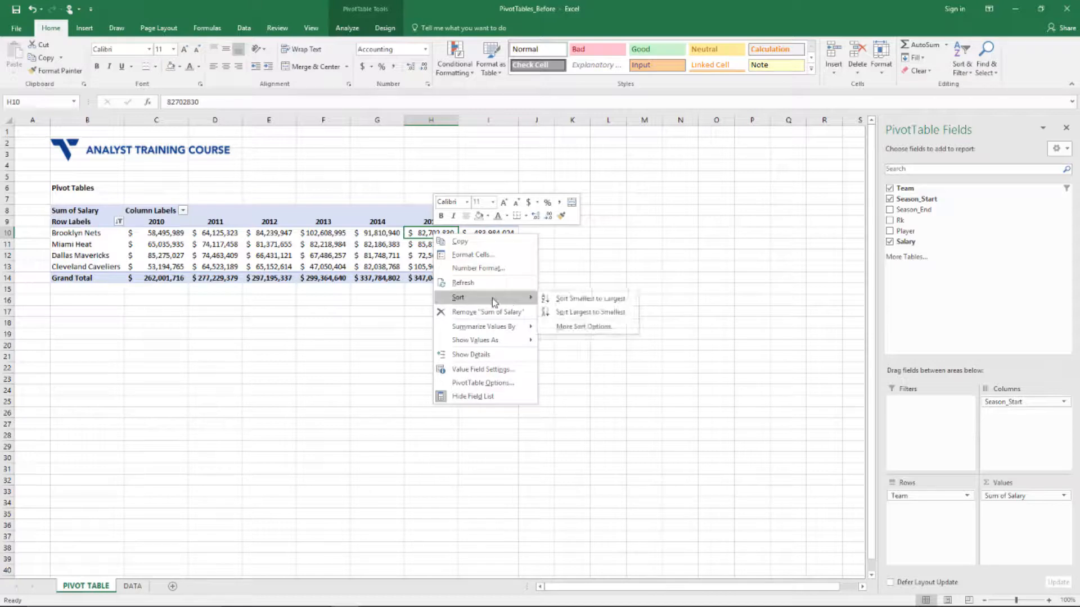
{"action": "left_click", "coordinate": [569, 313]}
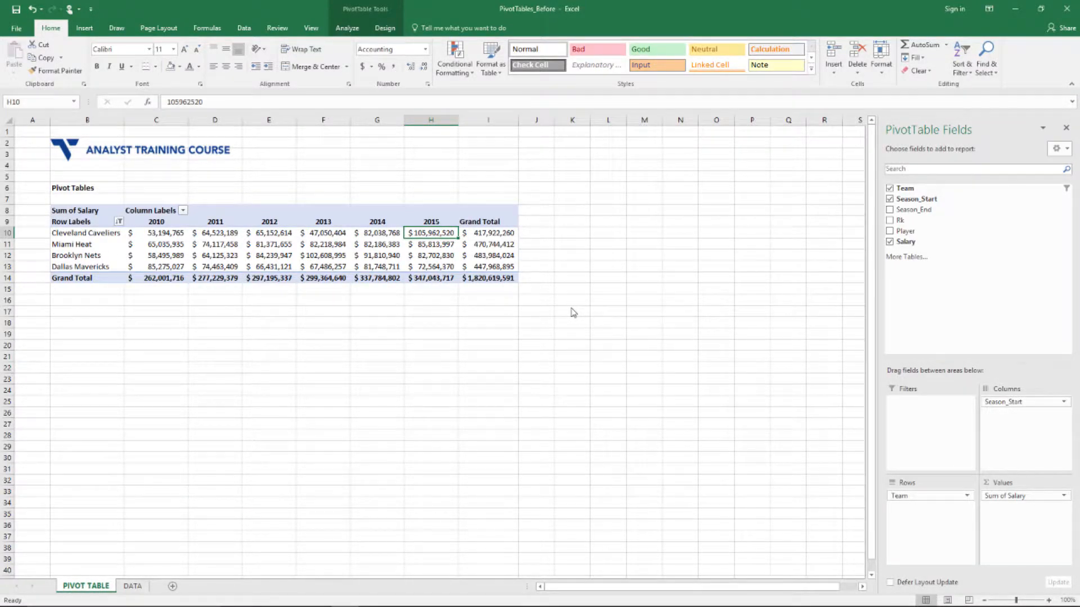
Review the sorted Cleveland Cavaliers and Brooklyn Nets rows, ending on Cleveland's 2015 salary
{"action": "key", "text": "ctrl+Left"}
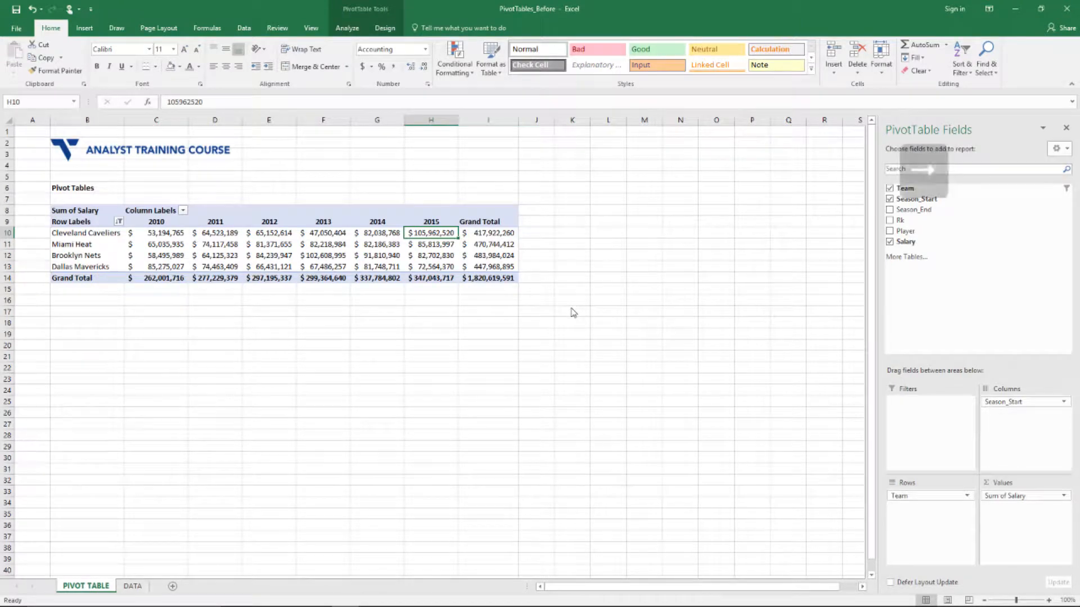
{"action": "key", "text": "Right"}
{"action": "key", "text": "Right"}
{"action": "key", "text": "Right"}
{"action": "key", "text": "Right"}
{"action": "key", "text": "Right"}
{"action": "key", "text": "Right"}
{"action": "key", "text": "Right"}
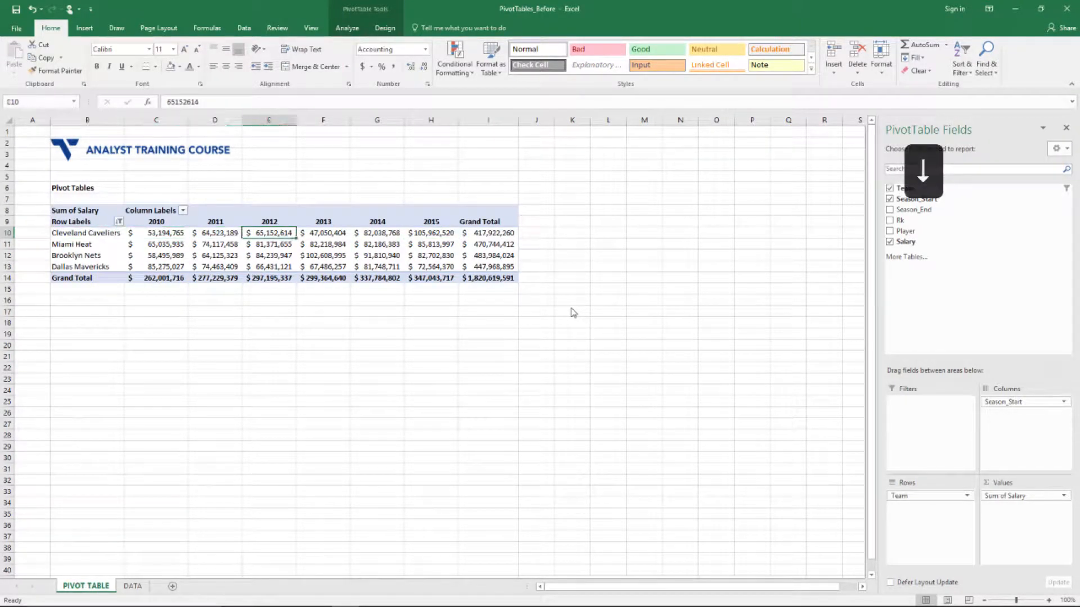
{"action": "key", "text": "Down"}
{"action": "key", "text": "Down"}
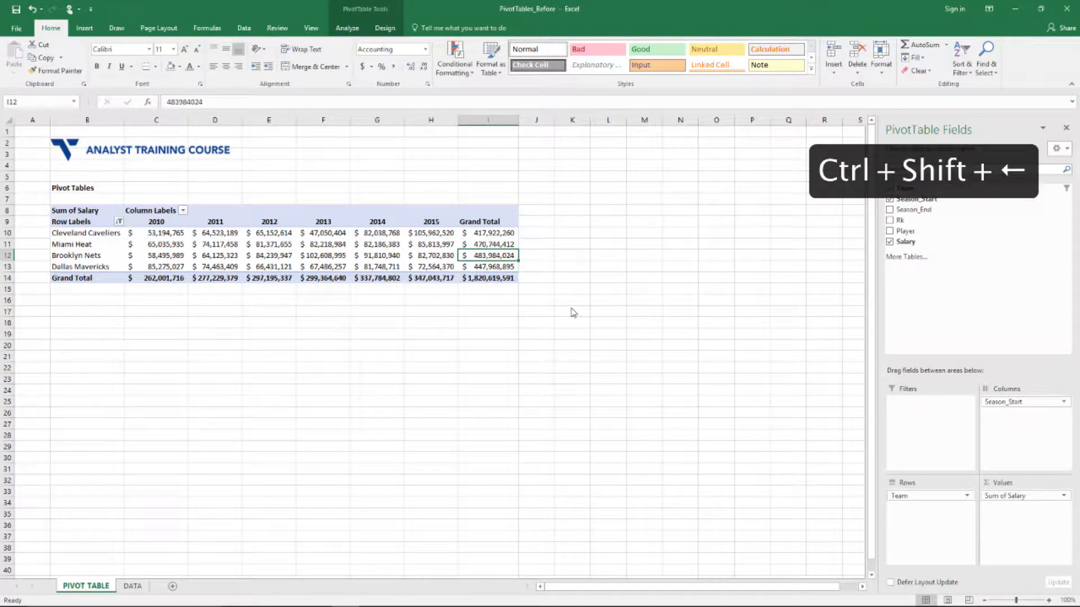
{"action": "key", "text": "ctrl+shift+Left"}
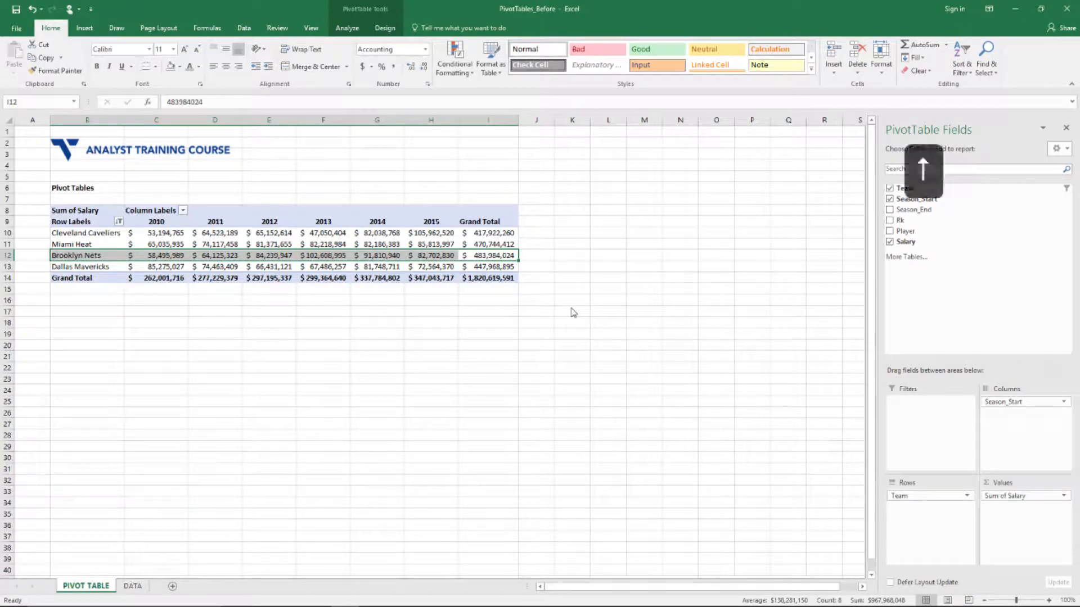
{"action": "key", "text": "Up"}
{"action": "key", "text": "Up"}
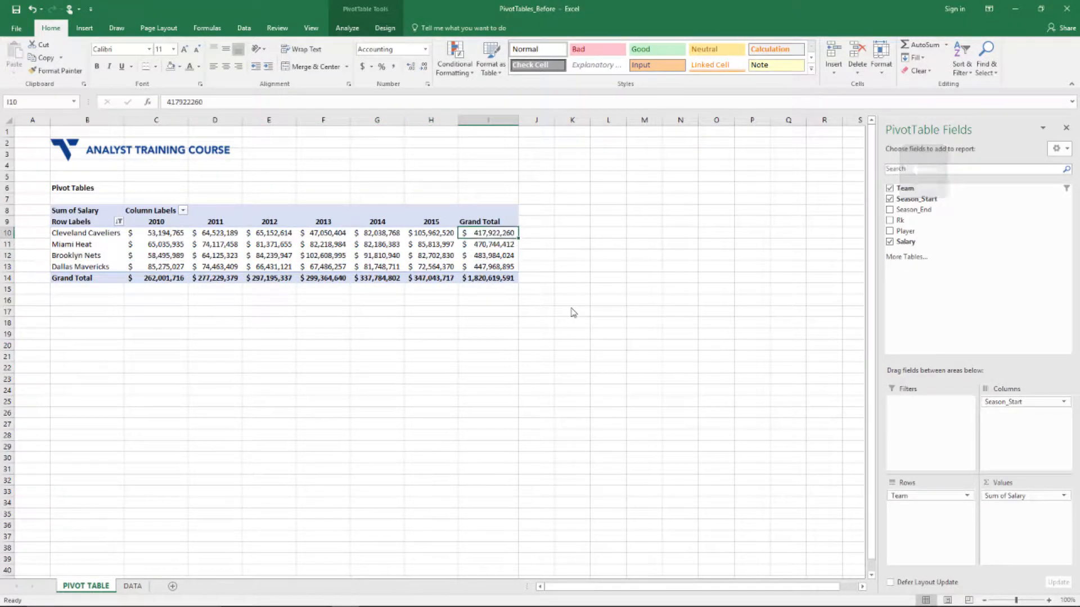
{"action": "key", "text": "Left"}
{"action": "key", "text": "Left"}
{"action": "key", "text": "Left"}
{"action": "key", "text": "Left"}
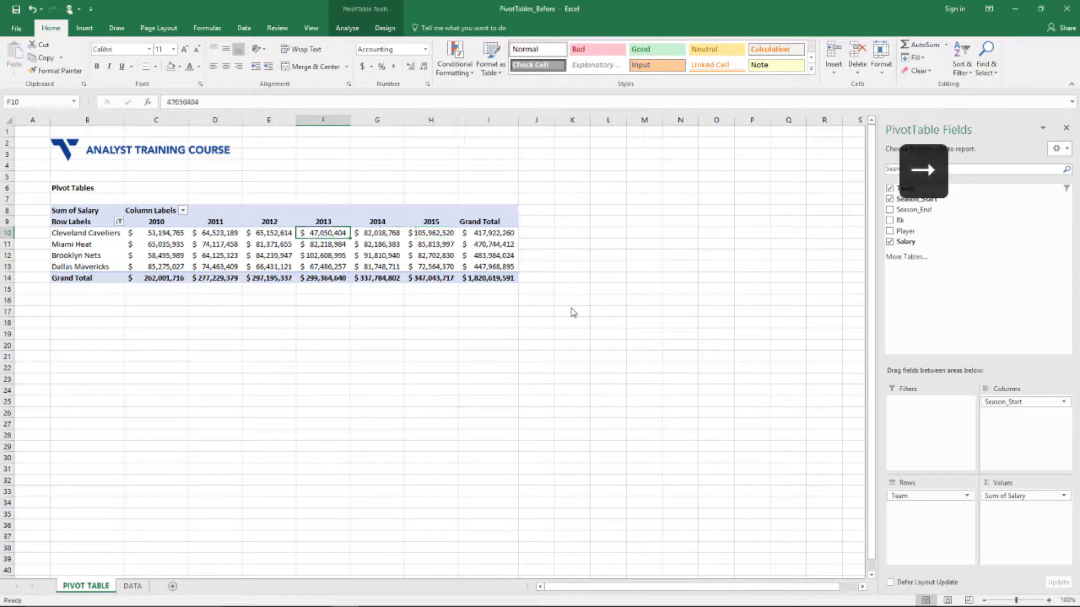
{"action": "key", "text": "Right"}
{"action": "key", "text": "Right"}
{"action": "key", "text": "Right"}
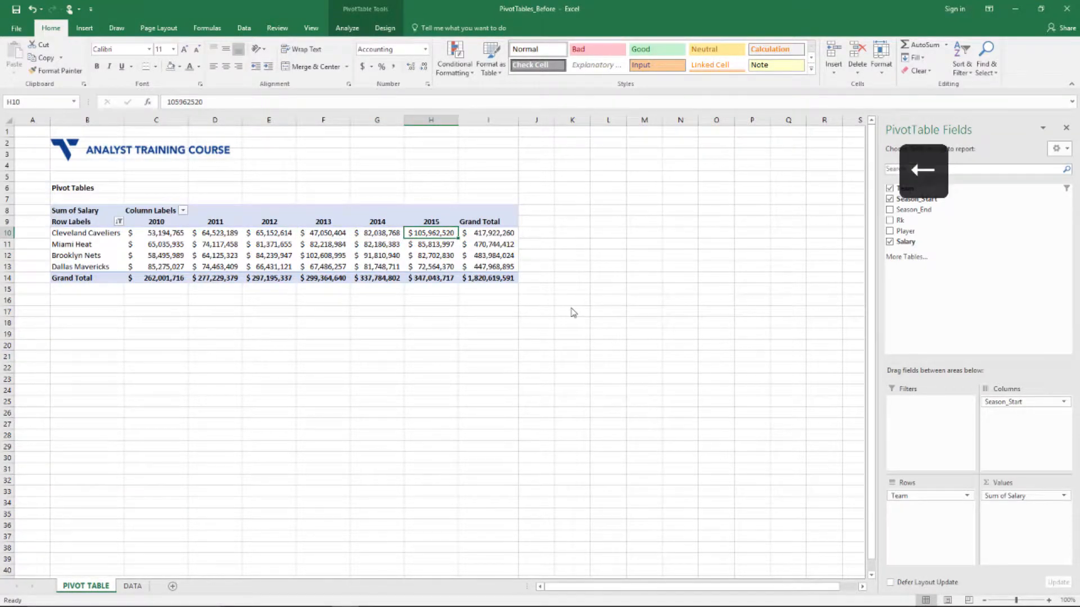
{"action": "key", "text": "Right"}
{"action": "key", "text": "Right"}
{"action": "key", "text": "Left"}
{"action": "key", "text": "Left"}
{"action": "key", "text": "Right"}
{"action": "key", "text": "Right"}
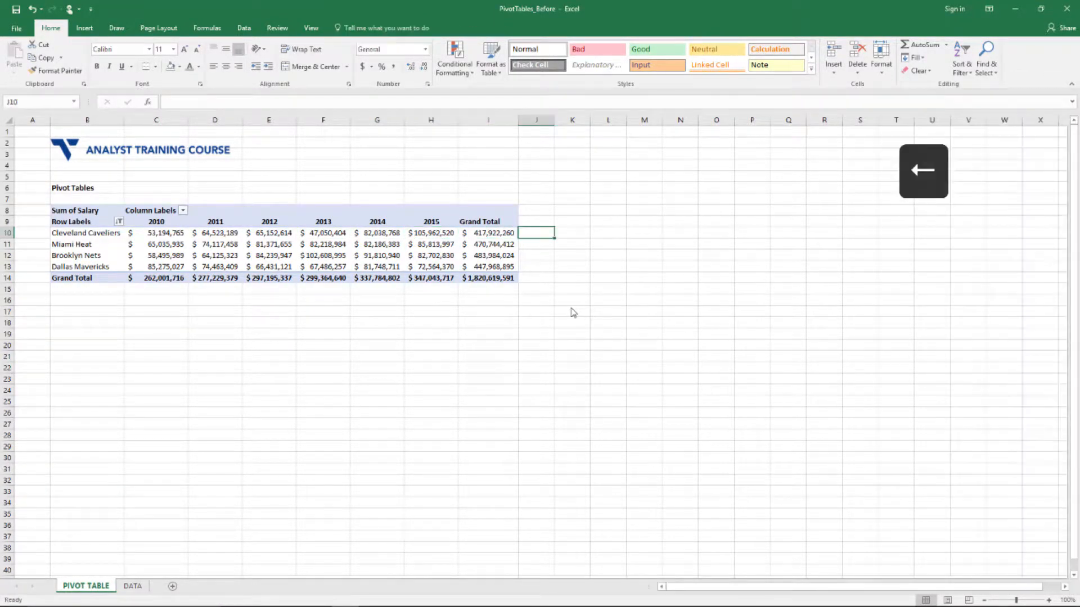
{"action": "key", "text": "Left"}
{"action": "key", "text": "Right"}
{"action": "key", "text": "Left"}
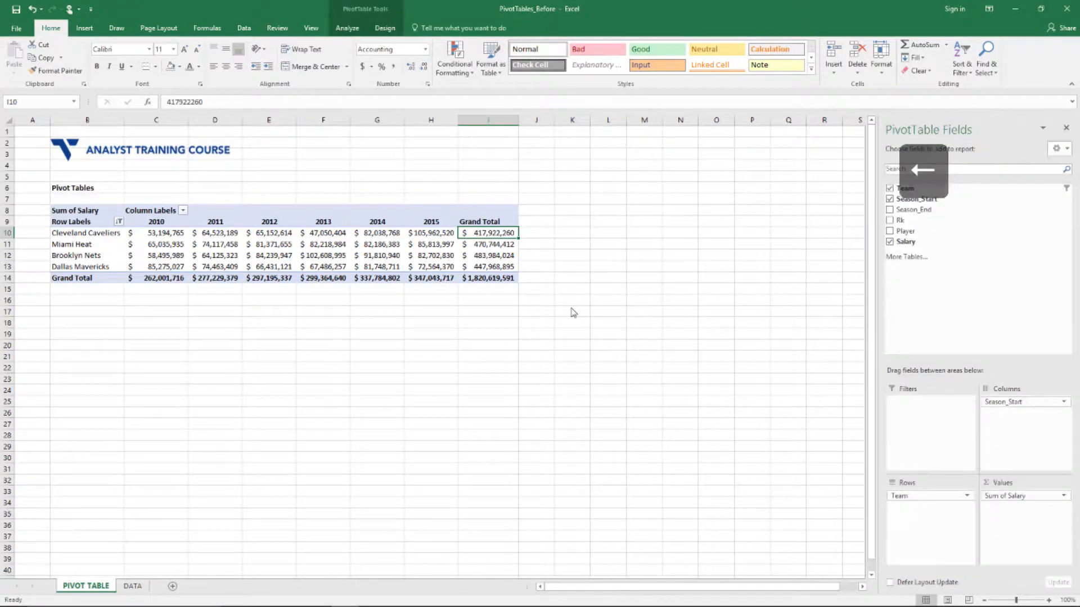
{"action": "key", "text": "Left"}
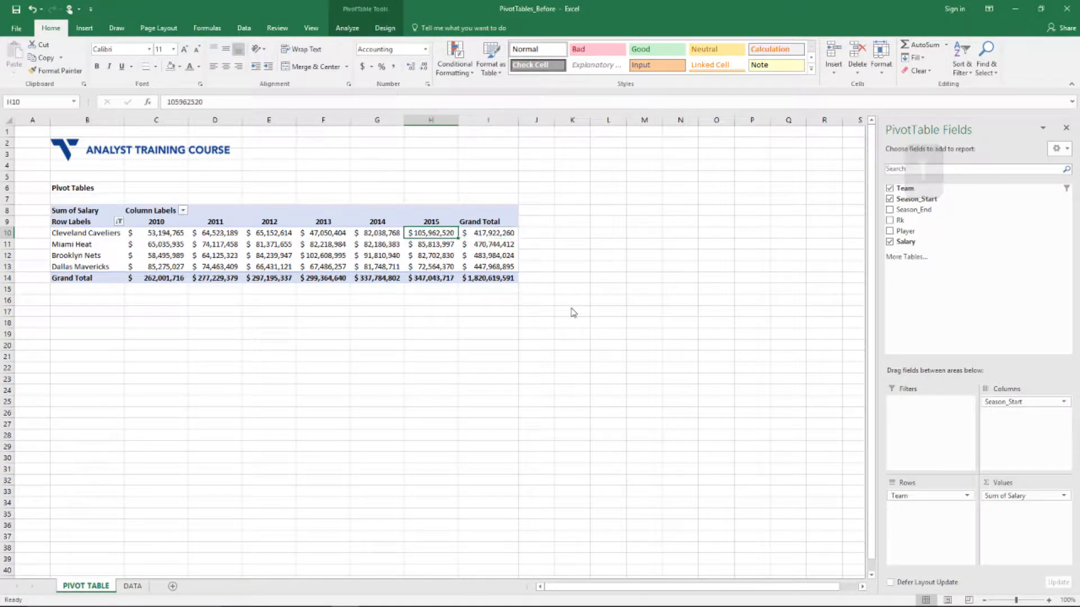
{"action": "key", "text": "Right"}
{"action": "key", "text": "Down"}
{"action": "key", "text": "Down"}
{"action": "key", "text": "Down"}
{"action": "key", "text": "Up"}
{"action": "key", "text": "Left"}
{"action": "key", "text": "Left"}
{"action": "key", "text": "Left"}
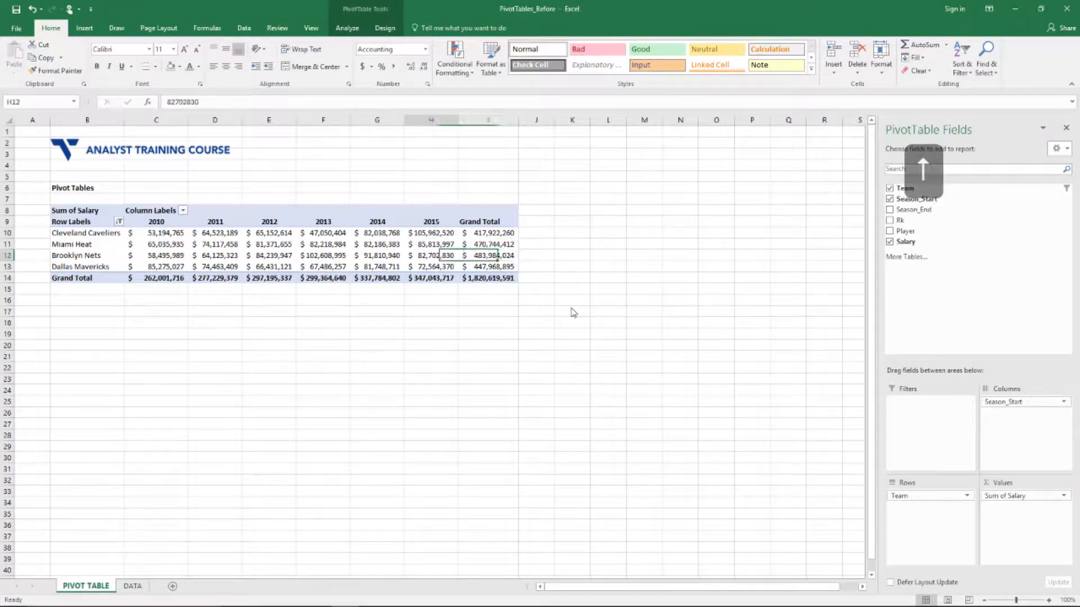
{"action": "key", "text": "Left"}
{"action": "key", "text": "Left"}
{"action": "key", "text": "Left"}
{"action": "key", "text": "Up"}
{"action": "key", "text": "Up"}
{"action": "key", "text": "Right"}
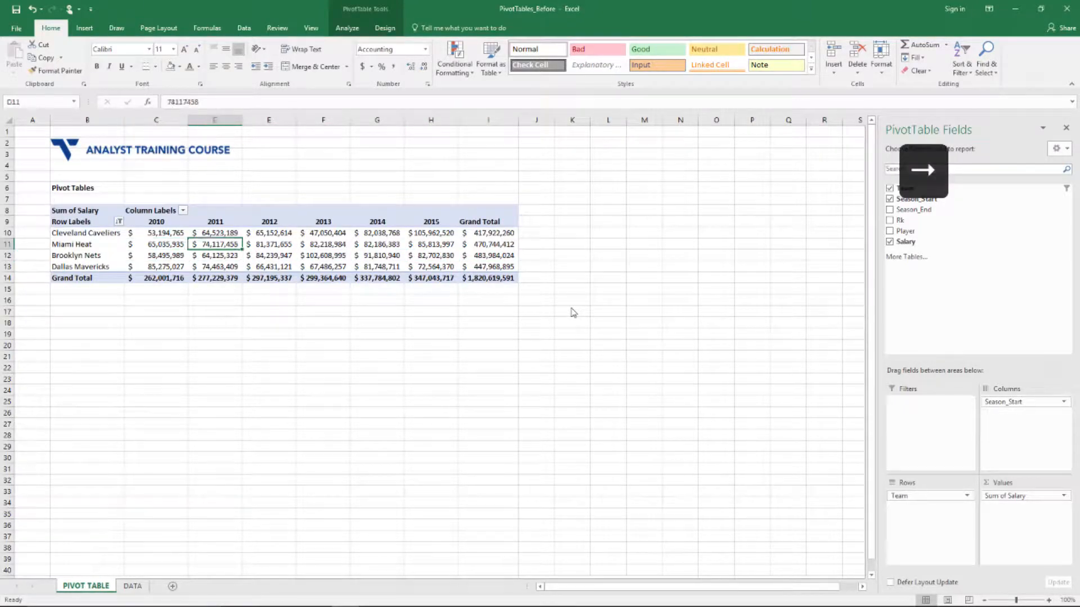
{"action": "key", "text": "Right"}
{"action": "key", "text": "Down"}
{"action": "key", "text": "Up"}
{"action": "key", "text": "Right"}
{"action": "key", "text": "Right"}
{"action": "key", "text": "Right"}
{"action": "key", "text": "Down"}
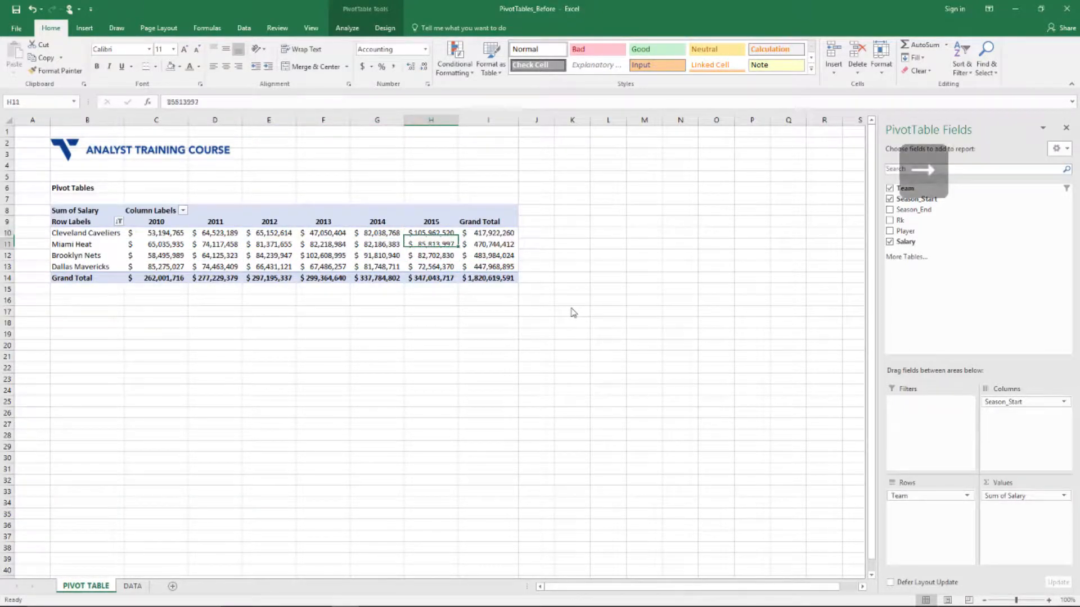
{"action": "key", "text": "Up"}
{"action": "key", "text": "Left"}
{"action": "key", "text": "Left"}
{"action": "key", "text": "Right"}
{"action": "key", "text": "Right"}
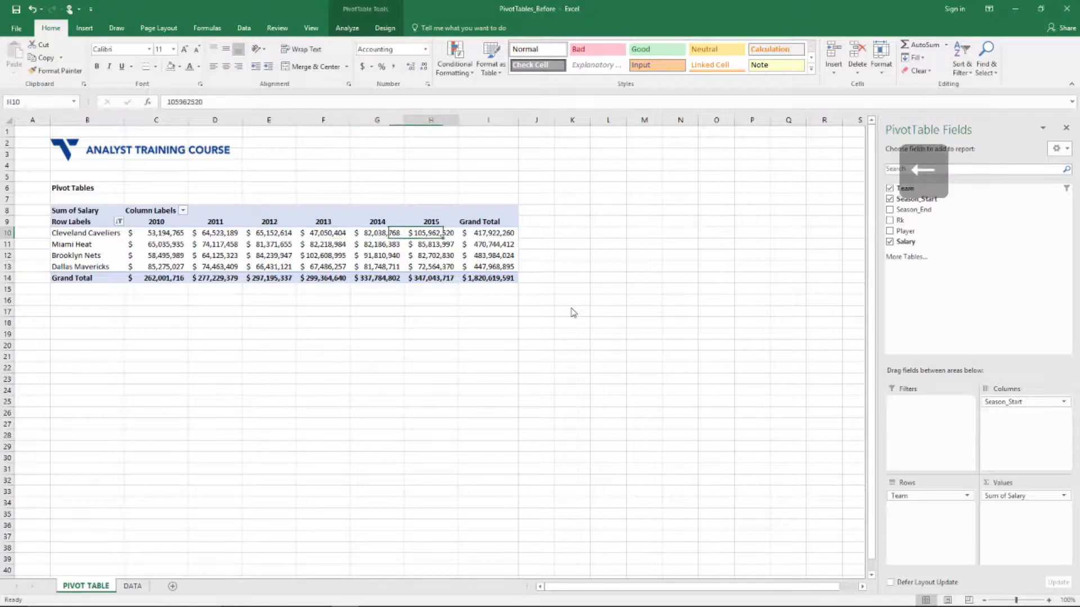
{"action": "key", "text": "Right"}
{"action": "key", "text": "Left"}
{"action": "key", "text": "Left"}
{"action": "key", "text": "Left"}
{"action": "key", "text": "Left"}
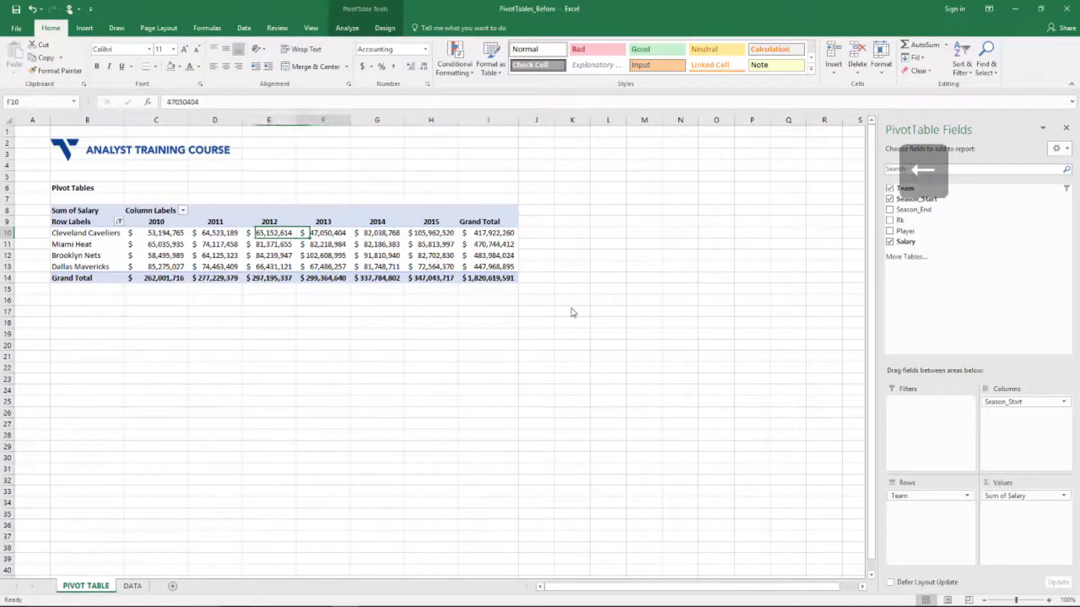
{"action": "key", "text": "Right"}
{"action": "key", "text": "Right"}
{"action": "key", "text": "Right"}
{"action": "key", "text": "Right"}
{"action": "key", "text": "Left"}
{"action": "key", "text": "Left"}
{"action": "key", "text": "Left"}
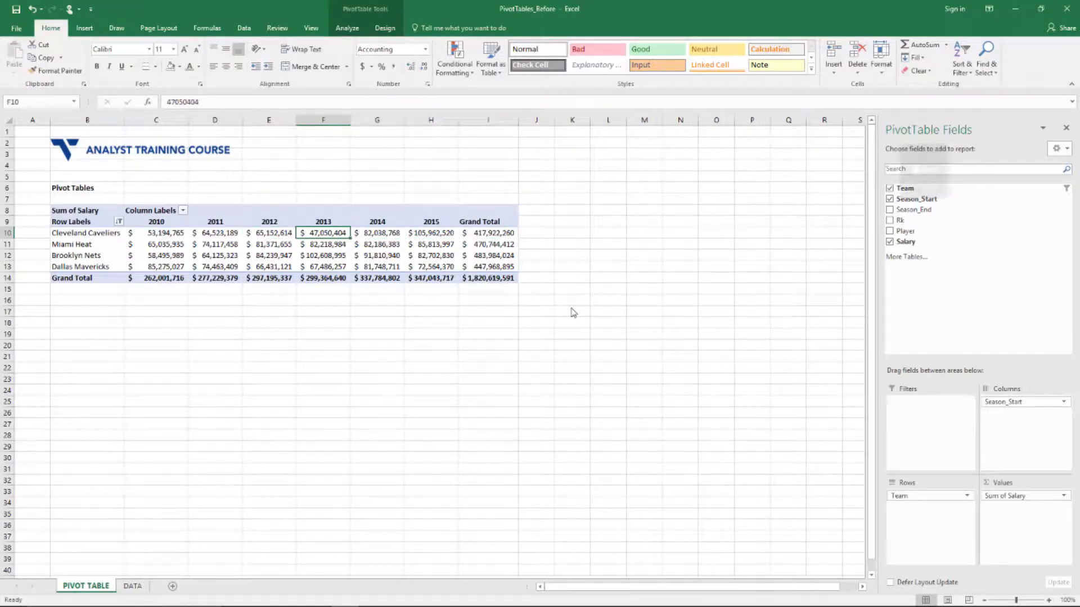
{"action": "key", "text": "Right"}
{"action": "key", "text": "Right"}
{"action": "key", "text": "Right"}
{"action": "key", "text": "Right"}
{"action": "key", "text": "Left"}
{"action": "key", "text": "Left"}
{"action": "key", "text": "Left"}
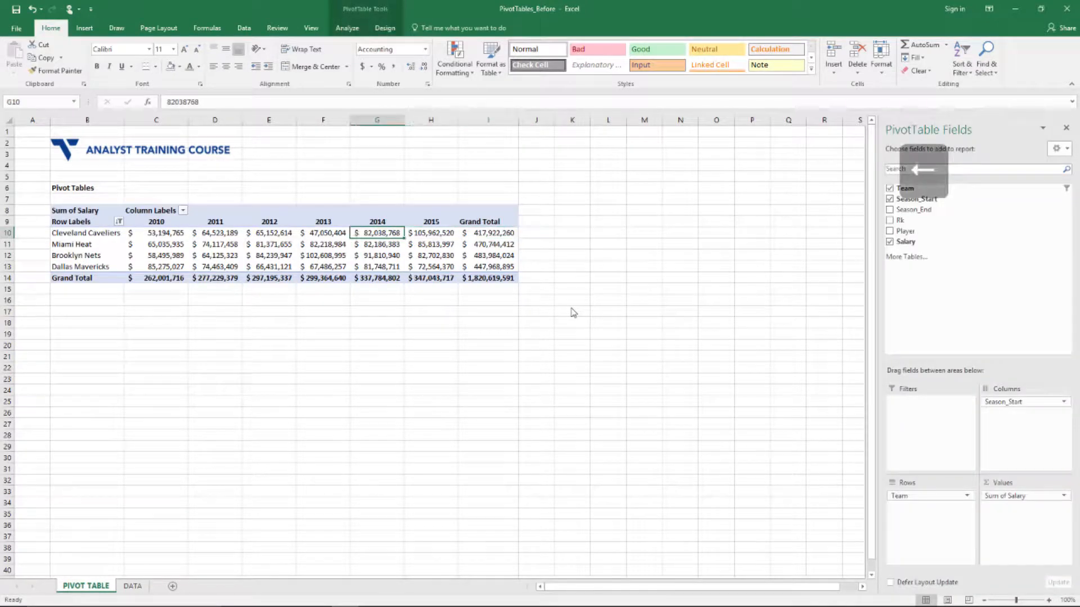
{"action": "key", "text": "Left"}
{"action": "key", "text": "Right"}
{"action": "key", "text": "Right"}
{"action": "key", "text": "Left"}
{"action": "key", "text": "Left"}
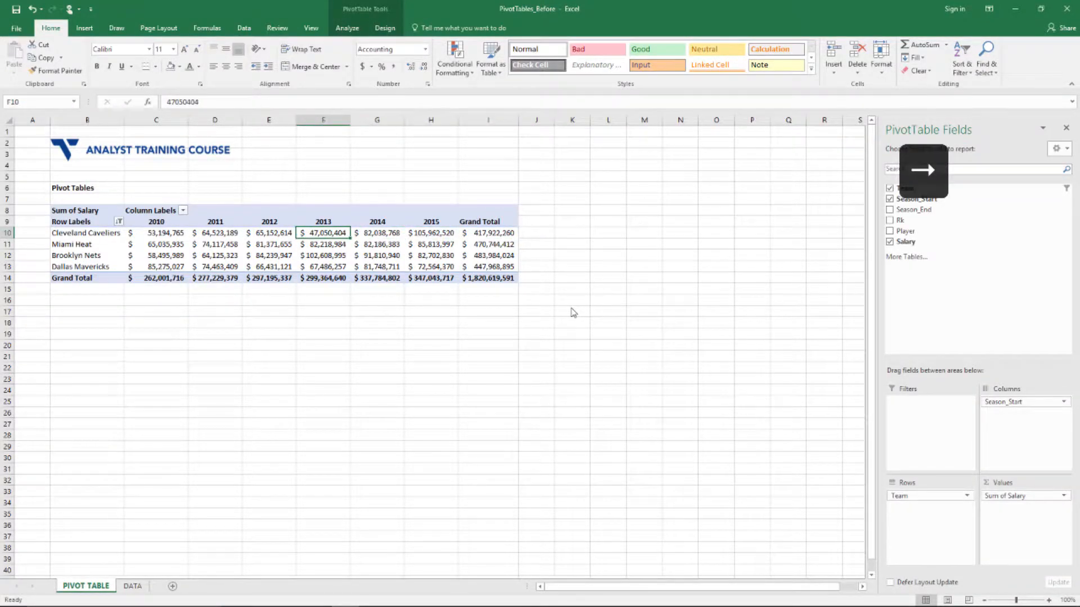
{"action": "key", "text": "Right"}
{"action": "key", "text": "Right"}
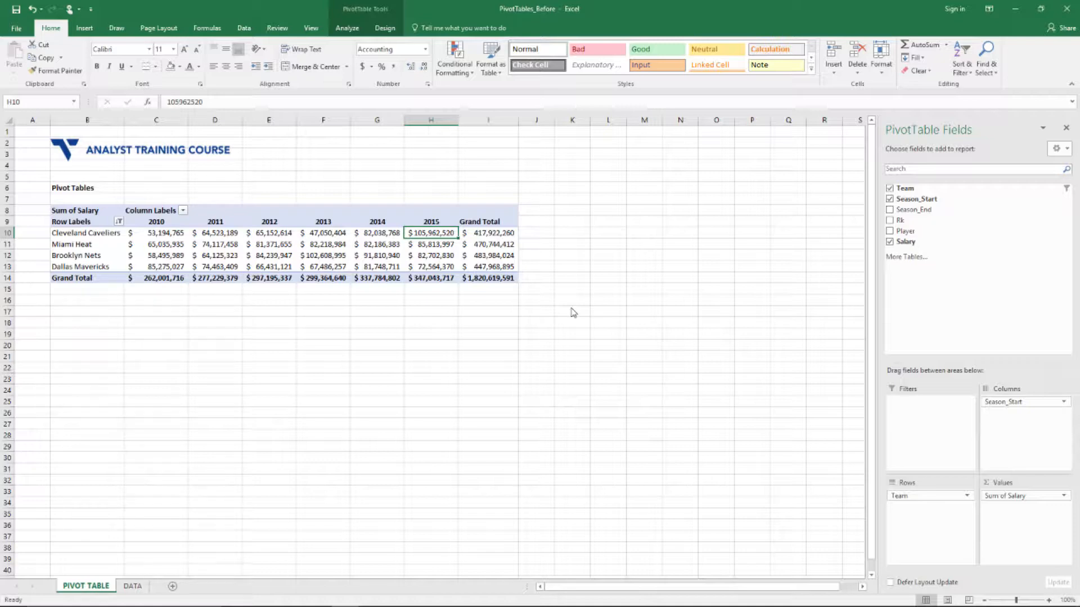
Nest Player under Team in the rows and browse the Cleveland Cavaliers player salaries
{"action": "left_click_drag", "start_coordinate": [905, 231], "coordinate": [918, 524]}
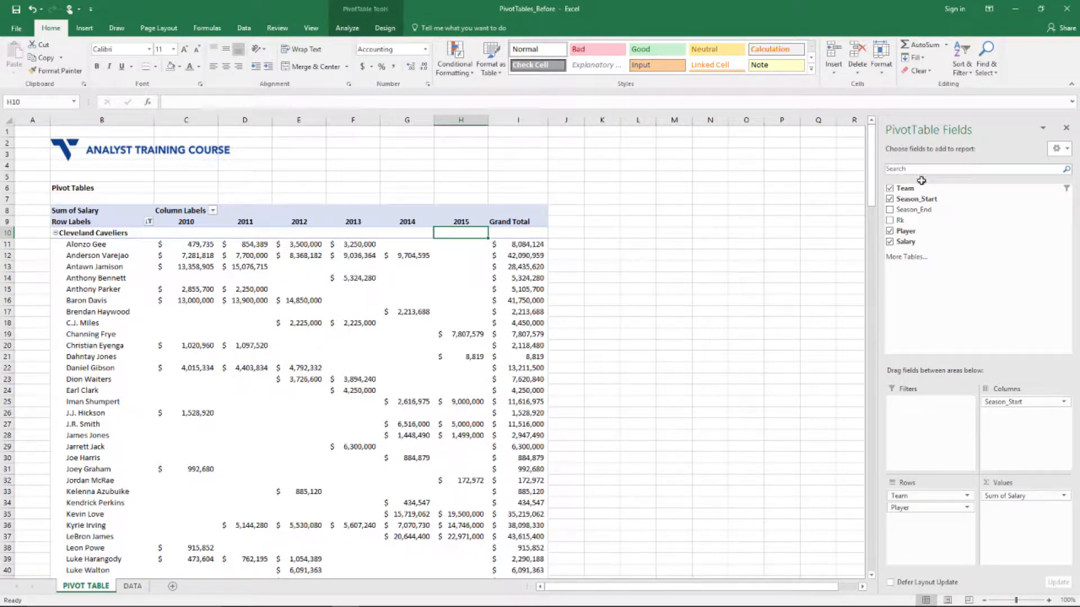
{"action": "left_click", "coordinate": [87, 243]}
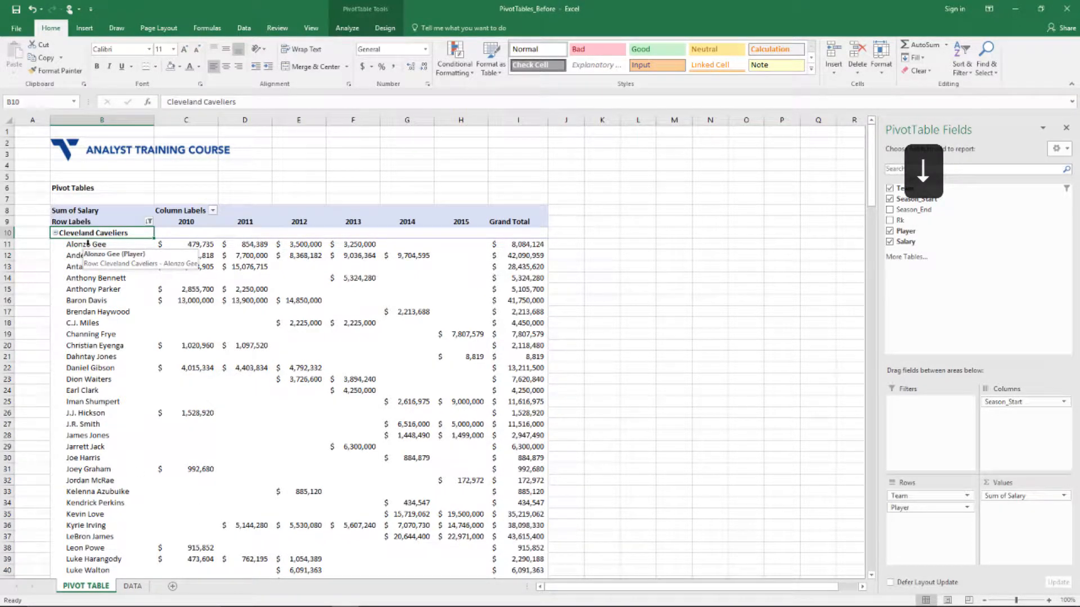
{"action": "key", "text": "Down"}
{"action": "key", "text": "ctrl+Down"}
{"action": "key", "text": "ctrl+Up"}
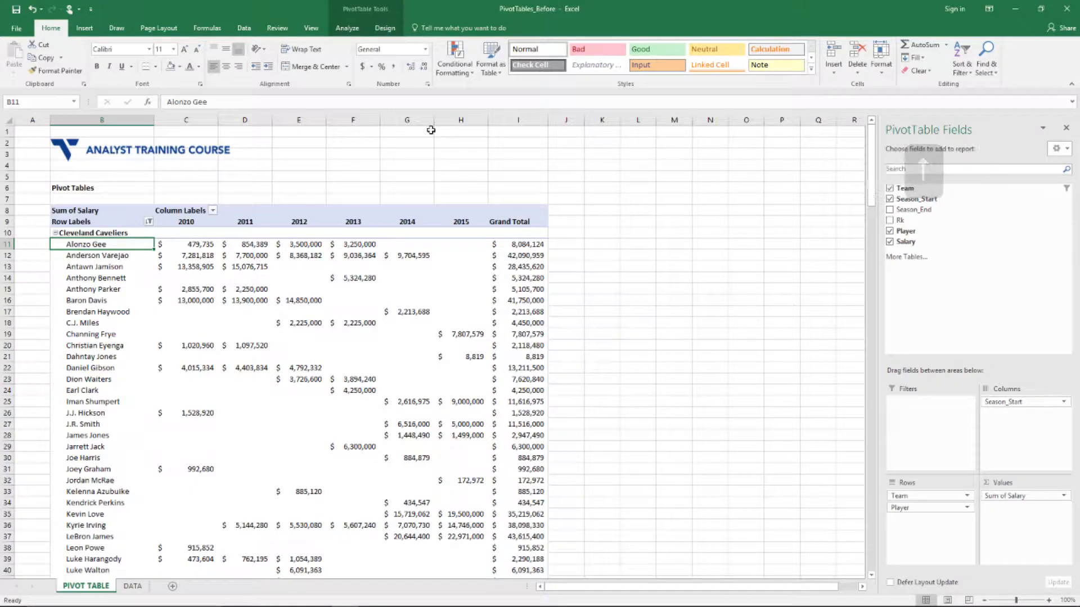
{"action": "key", "text": "ctrl+Down"}
{"action": "key", "text": "ctrl+Down"}
{"action": "key", "text": "ctrl+Up"}
{"action": "key", "text": "ctrl+Up"}
{"action": "key", "text": "Up"}
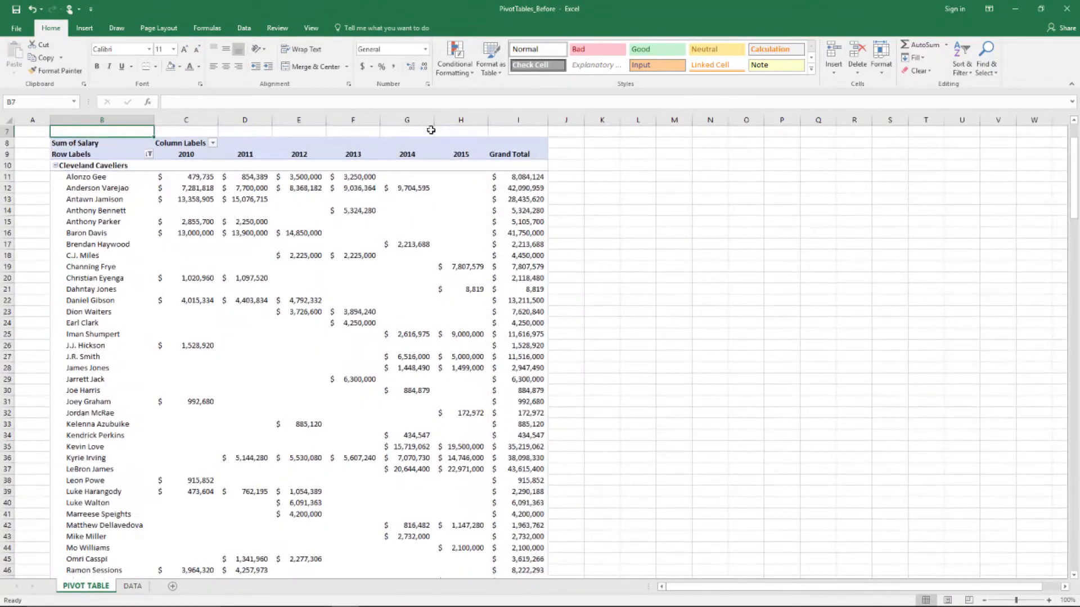
{"action": "key", "text": "Down"}
{"action": "key", "text": "Down"}
{"action": "key", "text": "Down"}
{"action": "key", "text": "Down"}
{"action": "key", "text": "Down"}
{"action": "key", "text": "Down"}
{"action": "key", "text": "Down"}
{"action": "key", "text": "Down"}
{"action": "key", "text": "Down"}
{"action": "key", "text": "Down"}
{"action": "key", "text": "Down"}
{"action": "key", "text": "Down"}
{"action": "key", "text": "Down"}
{"action": "key", "text": "Down"}
{"action": "key", "text": "Down"}
{"action": "key", "text": "Down"}
{"action": "key", "text": "Down"}
{"action": "key", "text": "Down"}
{"action": "key", "text": "Down"}
{"action": "key", "text": "Down"}
{"action": "key", "text": "Down"}
{"action": "key", "text": "Down"}
{"action": "key", "text": "Down"}
{"action": "key", "text": "Down"}
{"action": "key", "text": "Down"}
{"action": "key", "text": "Down"}
{"action": "key", "text": "Down"}
{"action": "key", "text": "Down"}
{"action": "key", "text": "Down"}
{"action": "key", "text": "Down"}
{"action": "key", "text": "Down"}
{"action": "key", "text": "Down"}
{"action": "key", "text": "Down"}
{"action": "key", "text": "Down"}
{"action": "key", "text": "Down"}
{"action": "key", "text": "Down"}
{"action": "key", "text": "Down"}
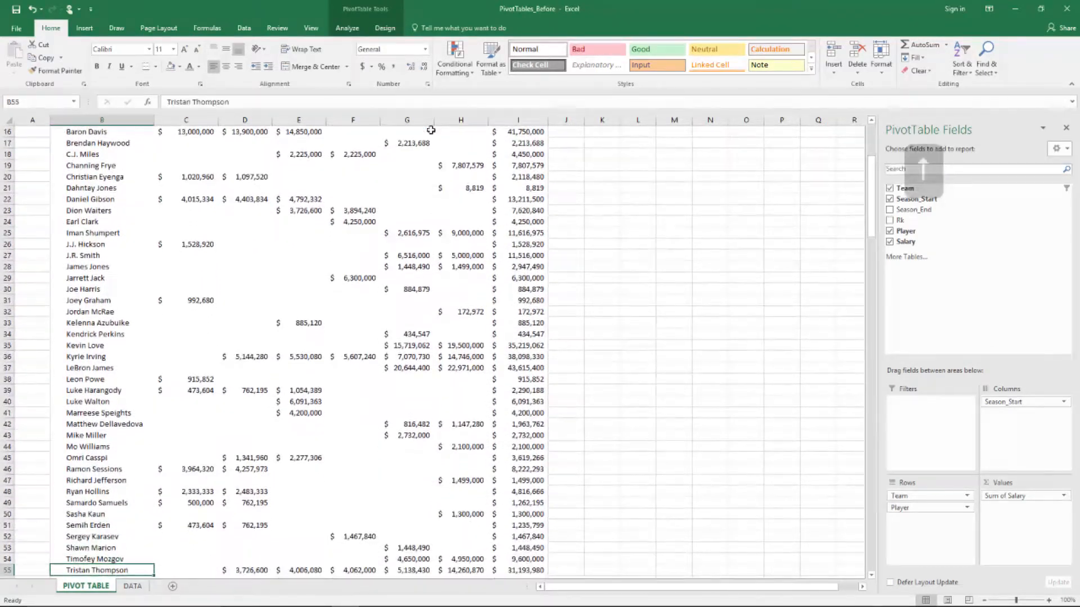
{"action": "key", "text": "ctrl+Up"}
{"action": "key", "text": "Up"}
{"action": "key", "text": "Up"}
{"action": "key", "text": "Up"}
{"action": "key", "text": "Up"}
{"action": "key", "text": "Up"}
{"action": "key", "text": "Up"}
{"action": "key", "text": "Up"}
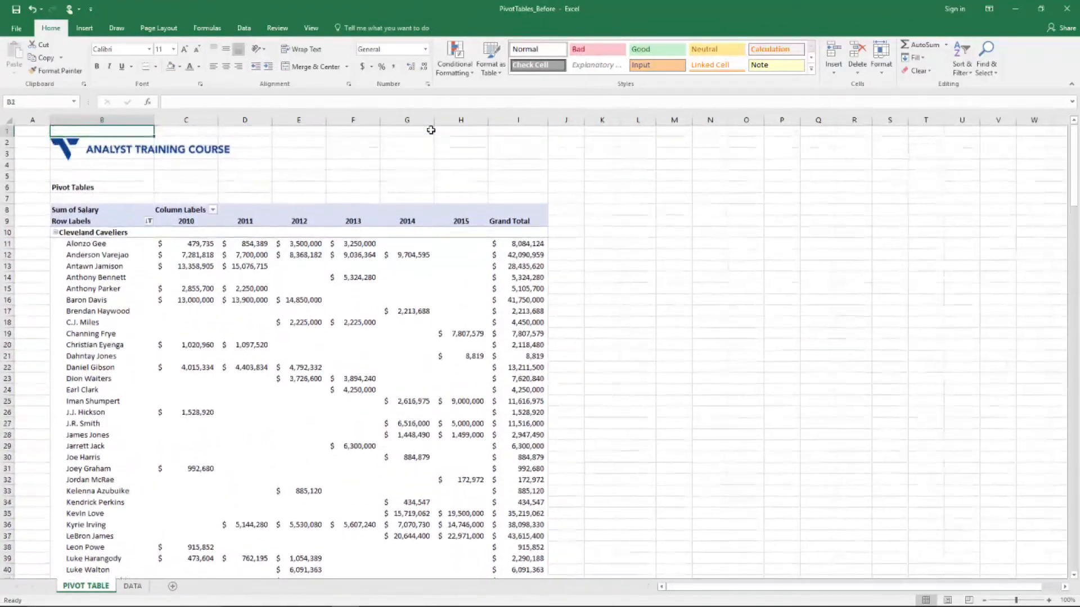
{"action": "key", "text": "Down"}
{"action": "key", "text": "Down"}
{"action": "key", "text": "Down"}
{"action": "key", "text": "Down"}
{"action": "key", "text": "Down"}
{"action": "key", "text": "Down"}
{"action": "key", "text": "Down"}
{"action": "key", "text": "Down"}
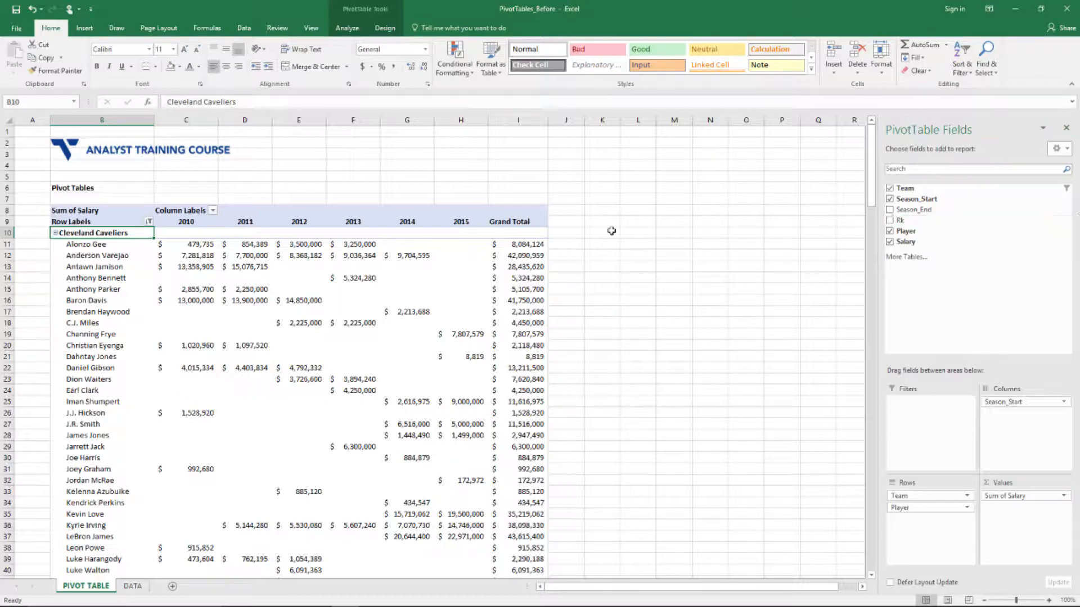
Show all team subtotals at the top of each group
{"action": "left_click", "coordinate": [385, 28]}
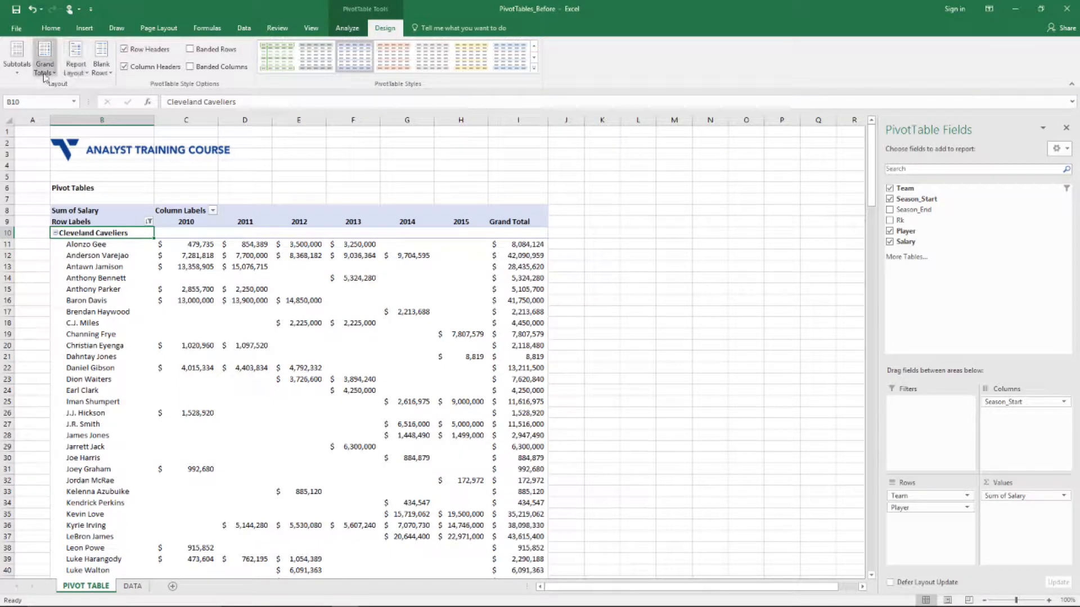
{"action": "left_click", "coordinate": [20, 64]}
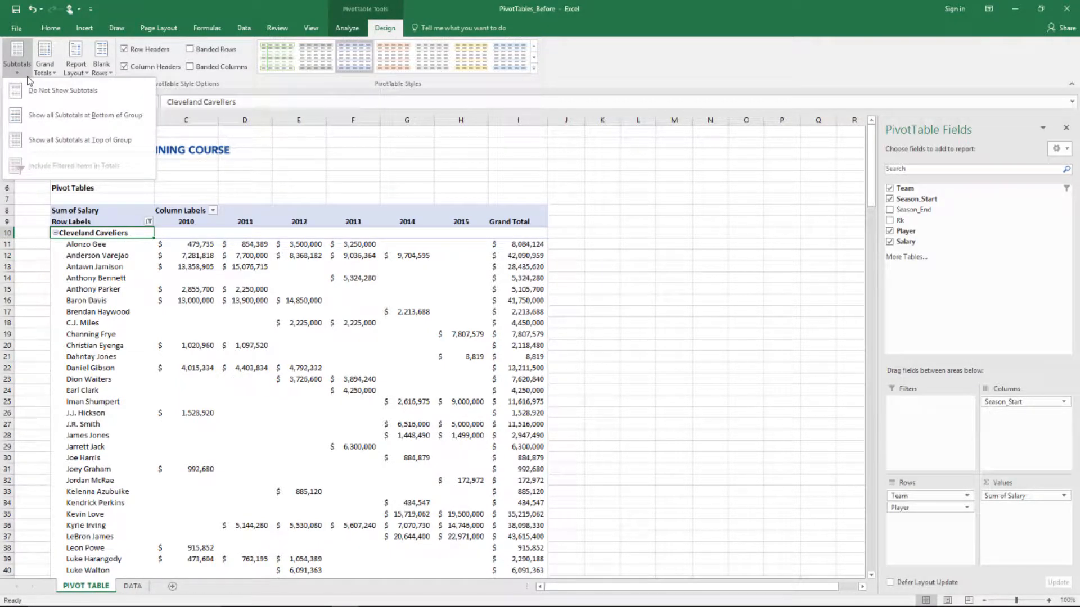
{"action": "left_click", "coordinate": [35, 139]}
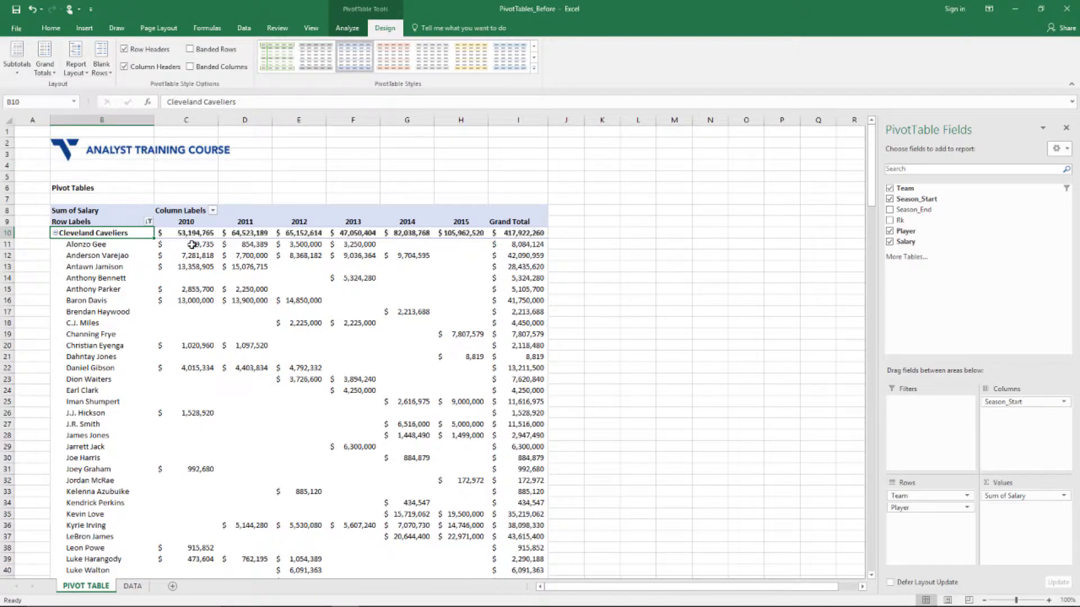
Check the Cleveland Cavaliers subtotal row through to its $417,922,260 Grand Total
{"action": "left_click_drag", "start_coordinate": [186, 233], "coordinate": [547, 221]}
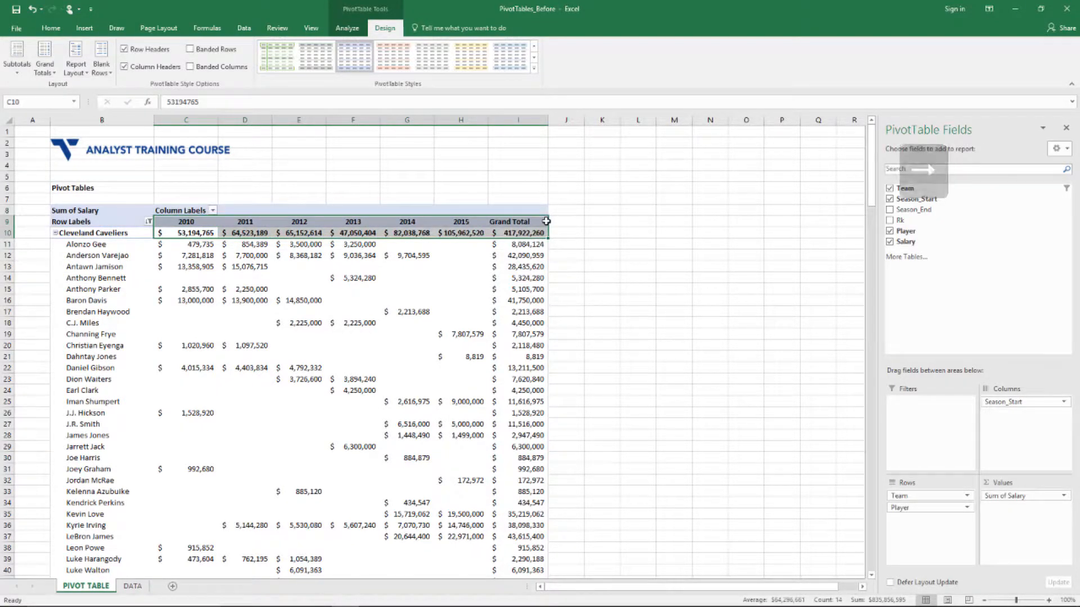
{"action": "key", "text": "Down"}
{"action": "key", "text": "Down"}
{"action": "key", "text": "Down"}
{"action": "key", "text": "Up"}
{"action": "key", "text": "Up"}
{"action": "key", "text": "Up"}
{"action": "key", "text": "Right"}
{"action": "key", "text": "Right"}
{"action": "key", "text": "Right"}
{"action": "key", "text": "Right"}
{"action": "key", "text": "Right"}
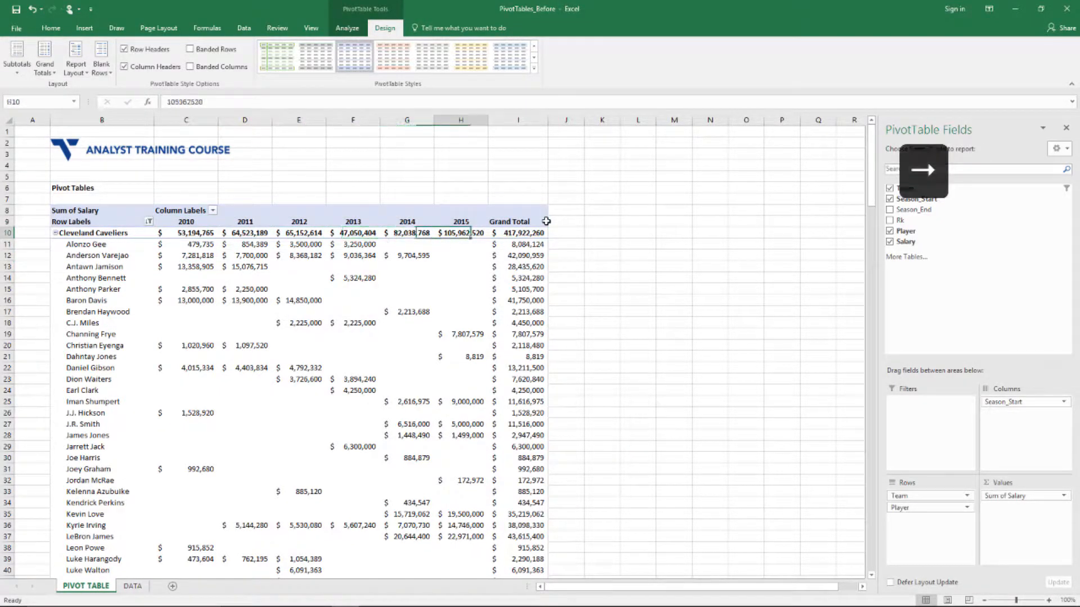
{"action": "key", "text": "Left"}
{"action": "key", "text": "Left"}
{"action": "key", "text": "Right"}
{"action": "key", "text": "Right"}
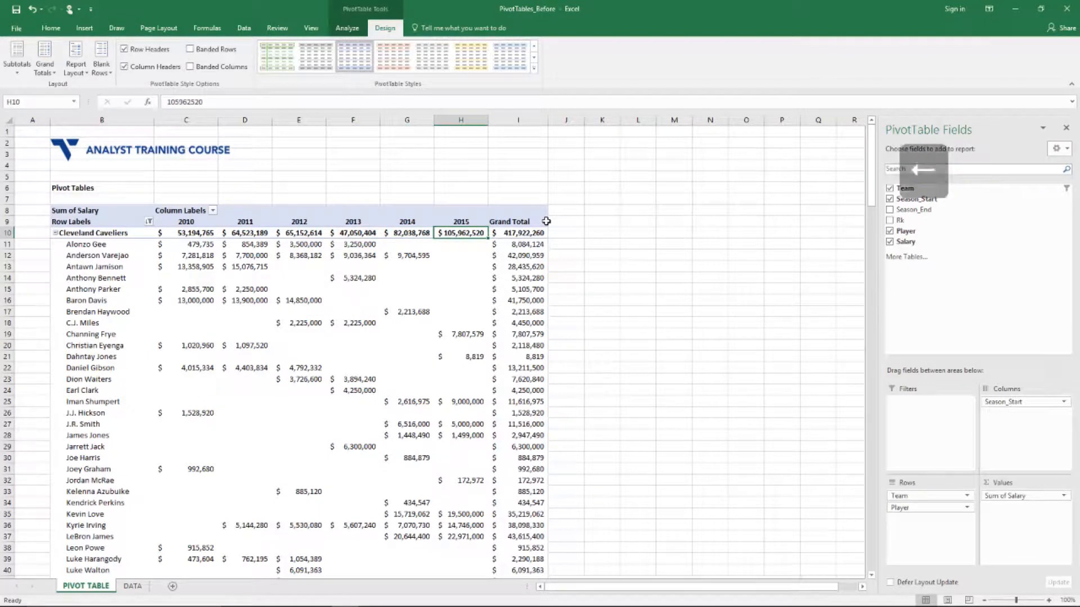
{"action": "key", "text": "Right"}
{"action": "key", "text": "Left"}
{"action": "key", "text": "Left"}
{"action": "key", "text": "Left"}
{"action": "key", "text": "Left"}
{"action": "key", "text": "Left"}
{"action": "key", "text": "Left"}
{"action": "key", "text": "Left"}
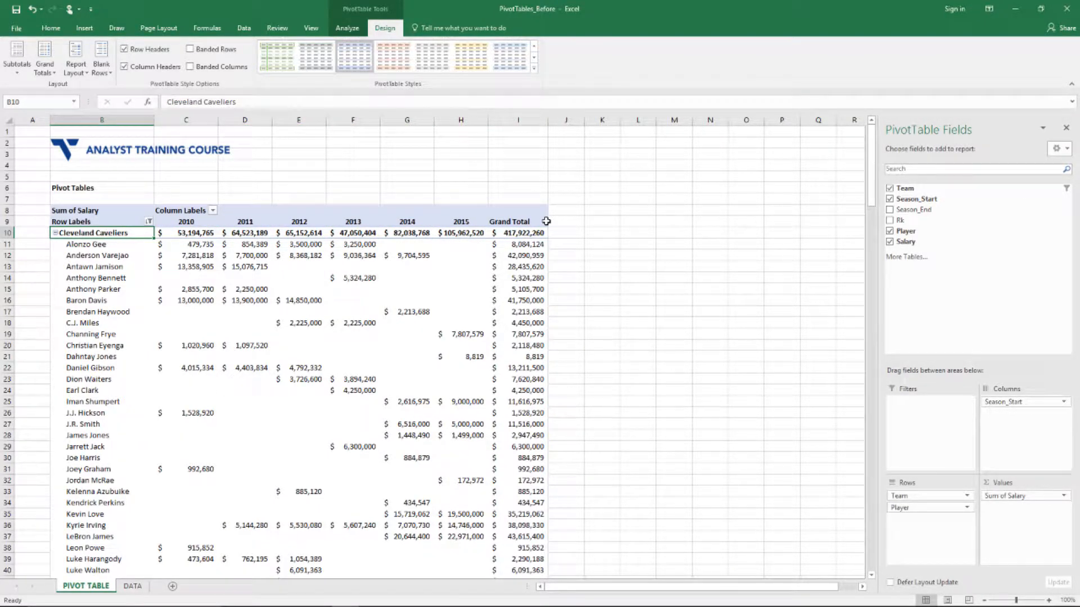
Switch the PivotTable's report layout to Show in Tabular Form
{"action": "left_click", "coordinate": [89, 72]}
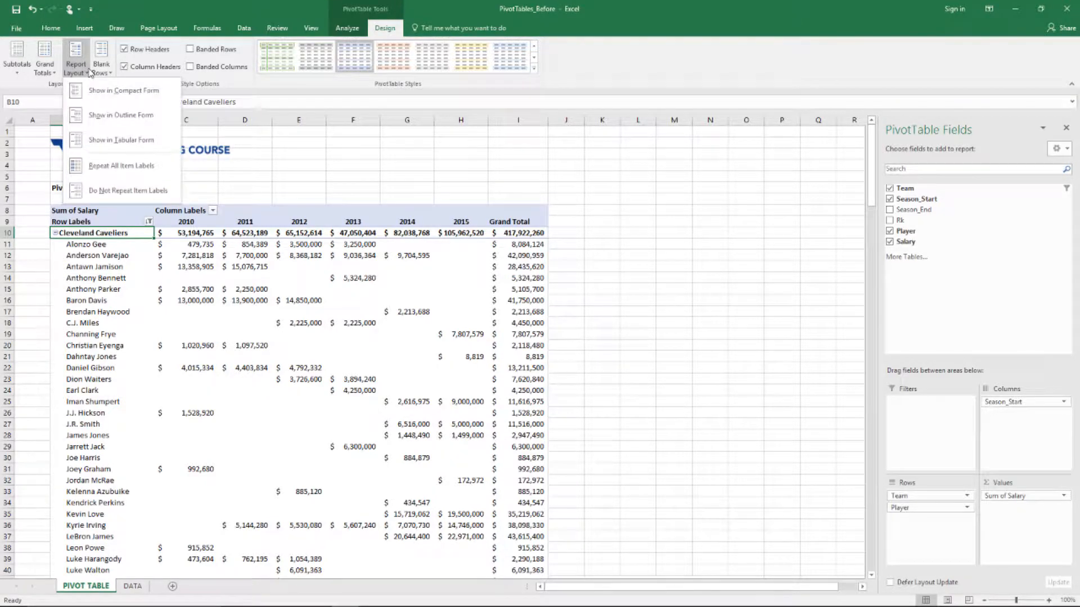
{"action": "left_click", "coordinate": [96, 140]}
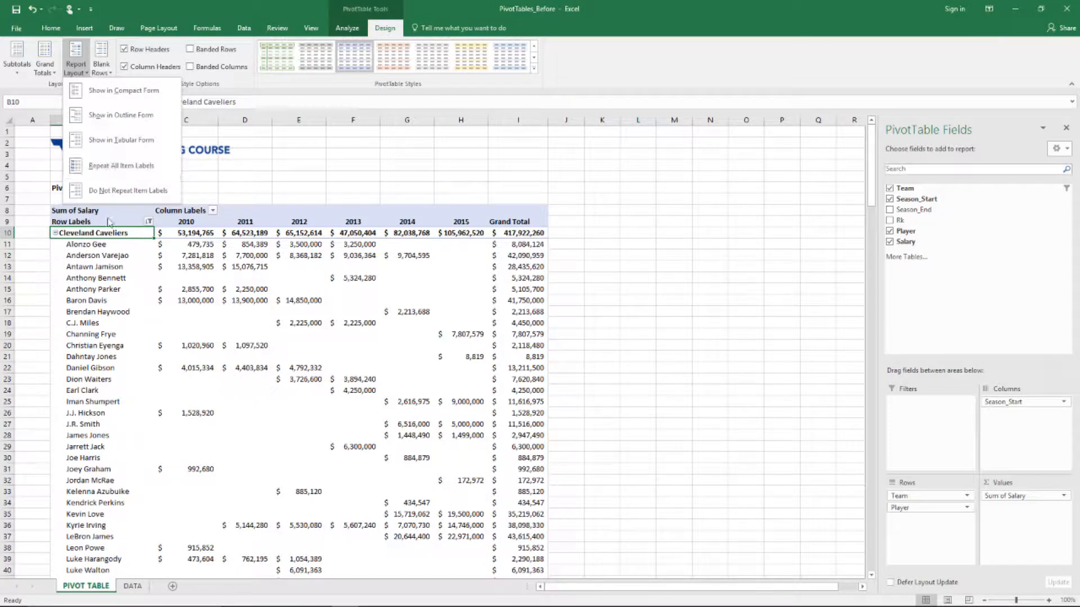
{"action": "key", "text": "Down"}
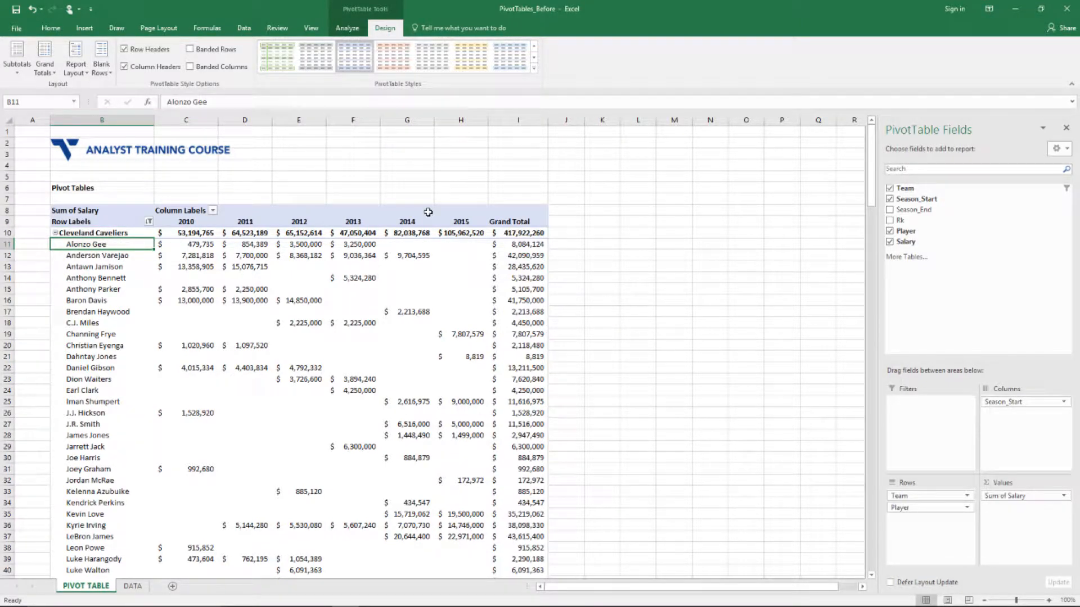
{"action": "scroll", "coordinate": [289, 321], "scroll_direction": "down", "scroll_amount": 13}
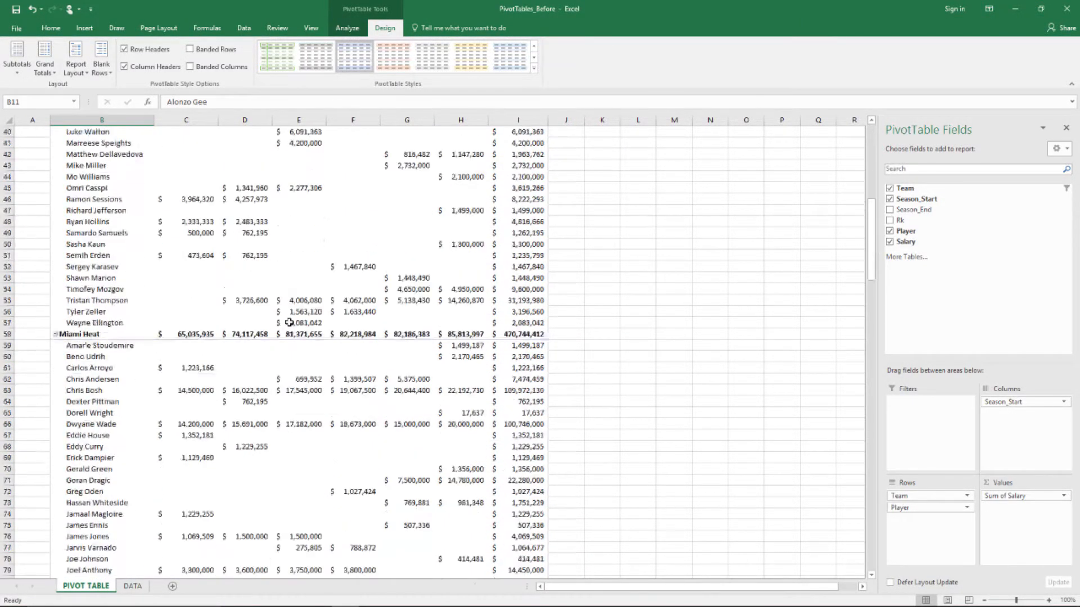
{"action": "scroll", "coordinate": [288, 323], "scroll_direction": "up", "scroll_amount": 13}
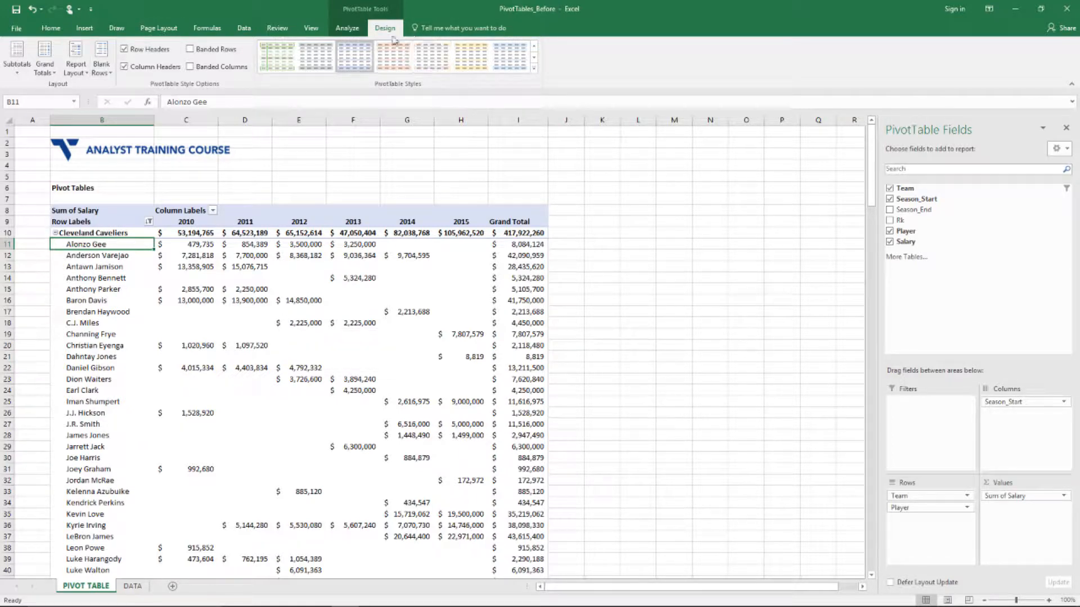
{"action": "key", "text": "Left"}
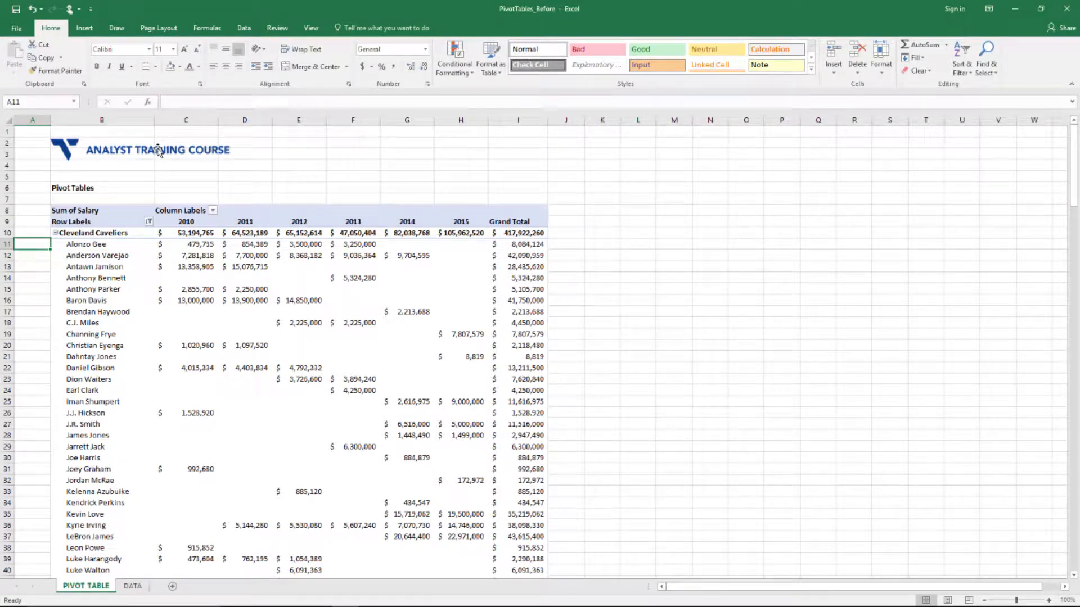
{"action": "key", "text": "Right"}
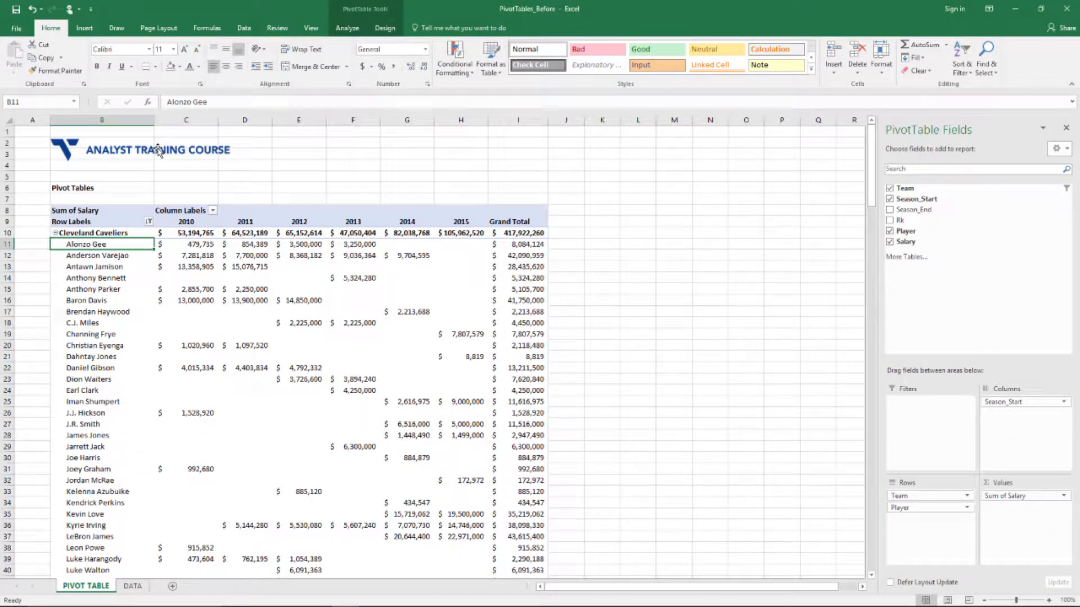
{"action": "left_click", "coordinate": [389, 26]}
{"action": "left_click", "coordinate": [82, 66]}
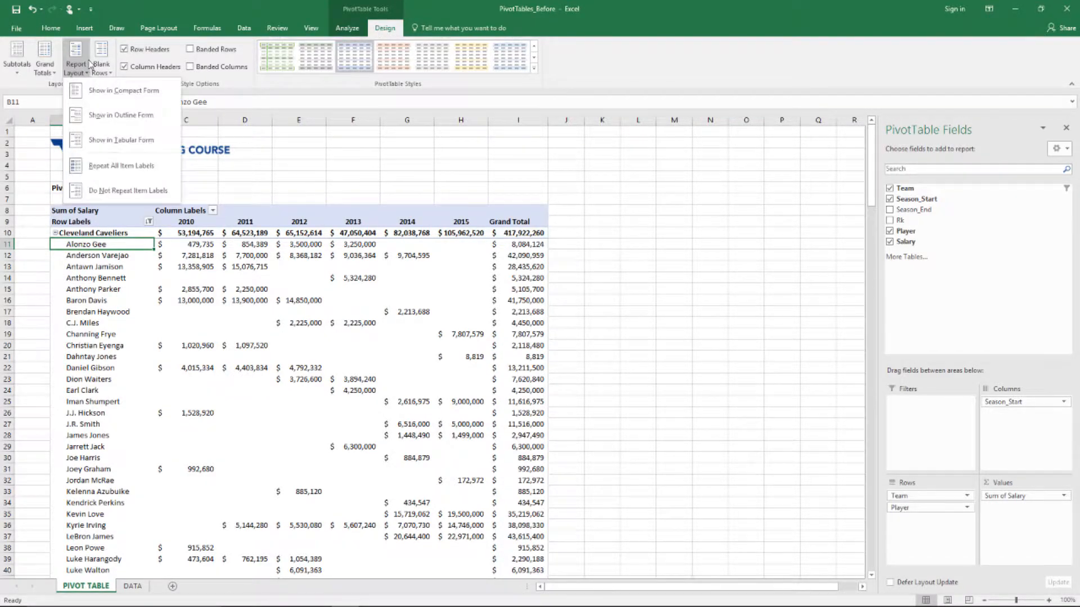
{"action": "left_click", "coordinate": [105, 138]}
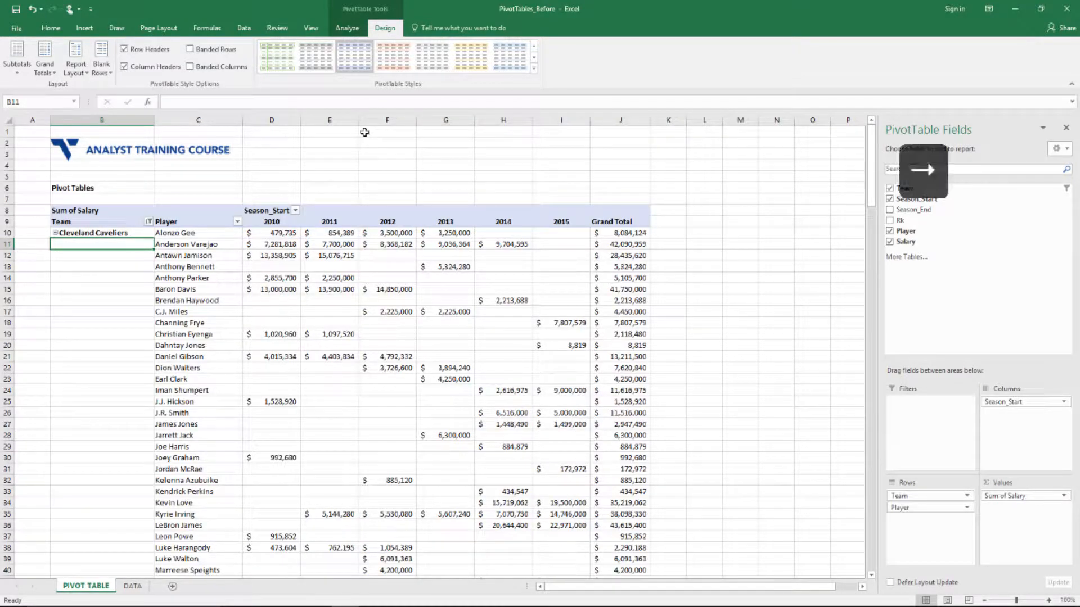
Check the separate Team and Player columns and the Cleveland Cavaliers Total row of $417,922,260
{"action": "key", "text": "Up"}
{"action": "key", "text": "Right"}
{"action": "key", "text": "Left"}
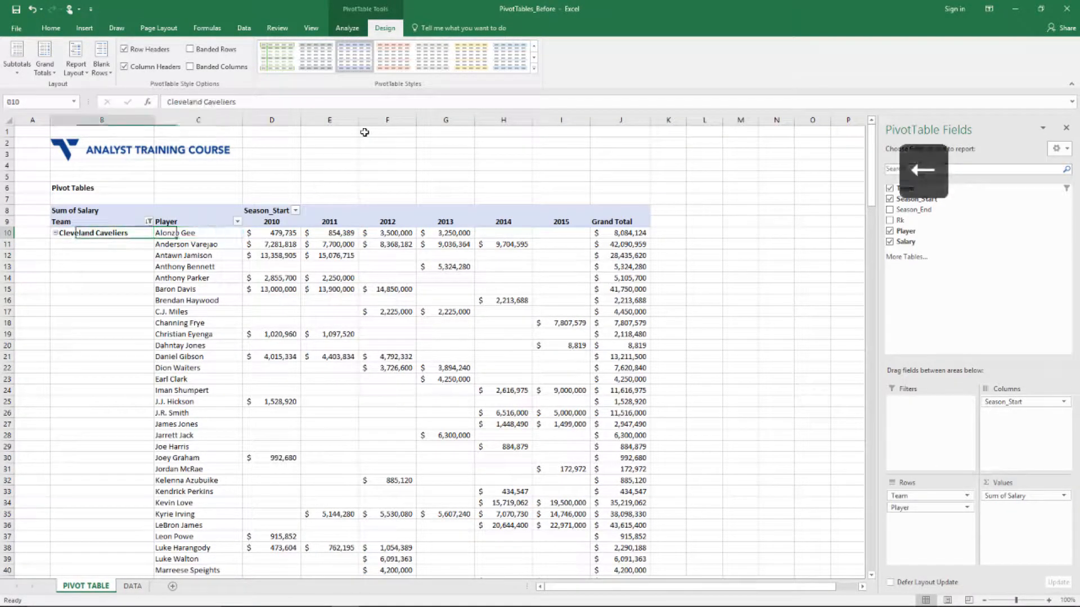
{"action": "key", "text": "Right"}
{"action": "key", "text": "Left"}
{"action": "key", "text": "Right"}
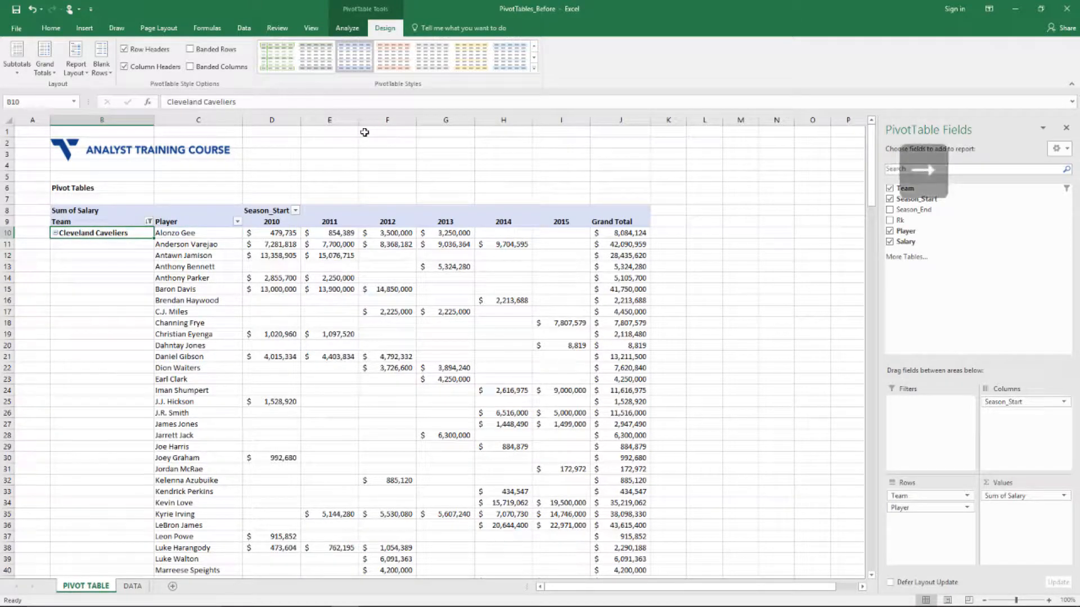
{"action": "key", "text": "Right"}
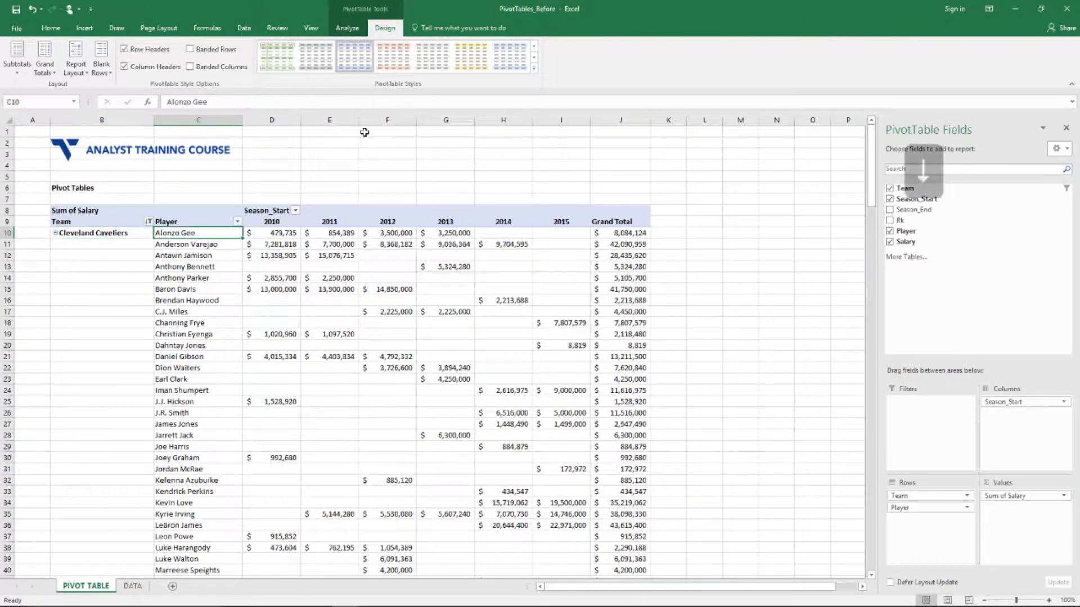
{"action": "key", "text": "Left"}
{"action": "key", "text": "Right"}
{"action": "key", "text": "Down"}
{"action": "key", "text": "Left"}
{"action": "key", "text": "Down"}
{"action": "key", "text": "Down"}
{"action": "key", "text": "Down"}
{"action": "key", "text": "Down"}
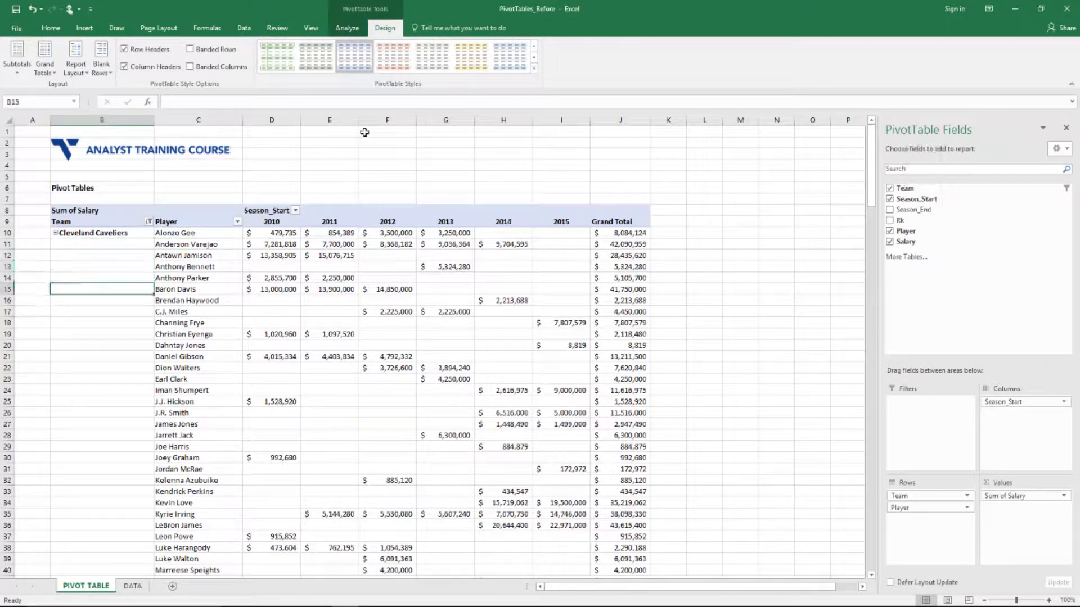
{"action": "key", "text": "Down"}
{"action": "key", "text": "Down"}
{"action": "key", "text": "Down"}
{"action": "key", "text": "Down"}
{"action": "key", "text": "Down"}
{"action": "key", "text": "Down"}
{"action": "key", "text": "Down"}
{"action": "key", "text": "Down"}
{"action": "key", "text": "Down"}
{"action": "key", "text": "Down"}
{"action": "key", "text": "Down"}
{"action": "key", "text": "Down"}
{"action": "key", "text": "Down"}
{"action": "key", "text": "Down"}
{"action": "key", "text": "Down"}
{"action": "key", "text": "Down"}
{"action": "key", "text": "Down"}
{"action": "key", "text": "Down"}
{"action": "key", "text": "Down"}
{"action": "key", "text": "Down"}
{"action": "key", "text": "Up"}
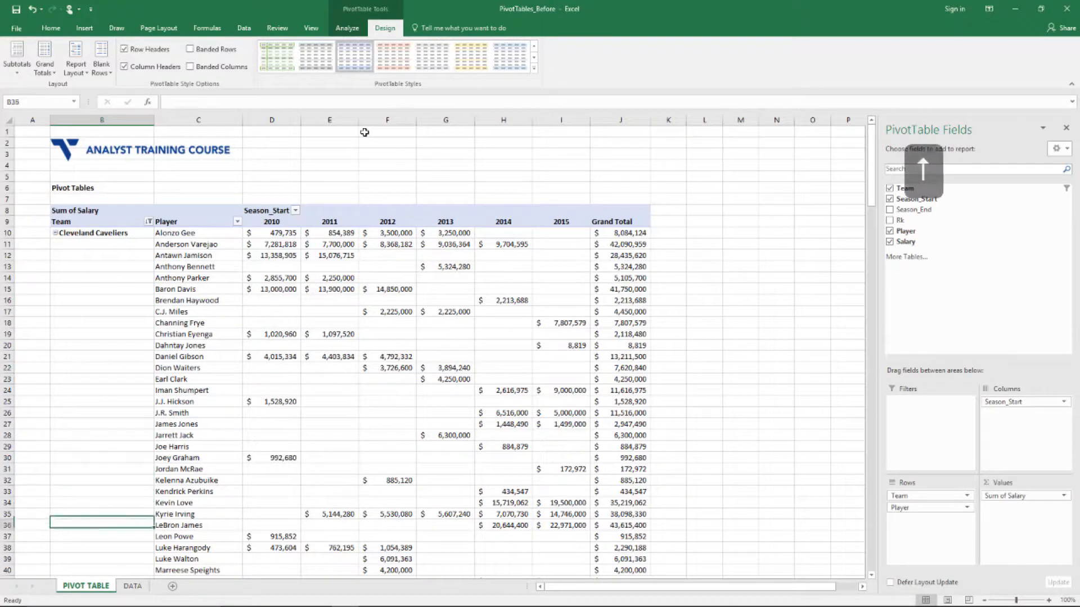
{"action": "key", "text": "Down"}
{"action": "key", "text": "Down"}
{"action": "key", "text": "Down"}
{"action": "key", "text": "Down"}
{"action": "key", "text": "Down"}
{"action": "key", "text": "Down"}
{"action": "key", "text": "Down"}
{"action": "key", "text": "Down"}
{"action": "key", "text": "Down"}
{"action": "key", "text": "Down"}
{"action": "key", "text": "Down"}
{"action": "key", "text": "Down"}
{"action": "key", "text": "Down"}
{"action": "key", "text": "Down"}
{"action": "key", "text": "Down"}
{"action": "key", "text": "Down"}
{"action": "key", "text": "Down"}
{"action": "key", "text": "Down"}
{"action": "key", "text": "Down"}
{"action": "key", "text": "Down"}
{"action": "key", "text": "Up"}
{"action": "key", "text": "Up"}
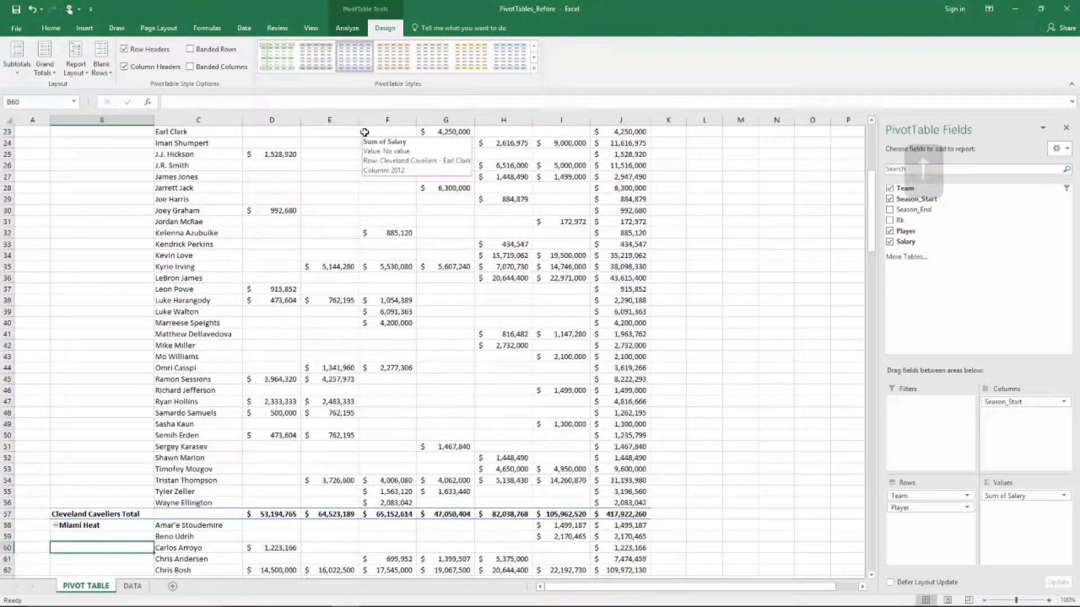
{"action": "key", "text": "Up"}
{"action": "key", "text": "Up"}
{"action": "key", "text": "Up"}
{"action": "key", "text": "ctrl+Up"}
{"action": "key", "text": "Up"}
{"action": "key", "text": "Up"}
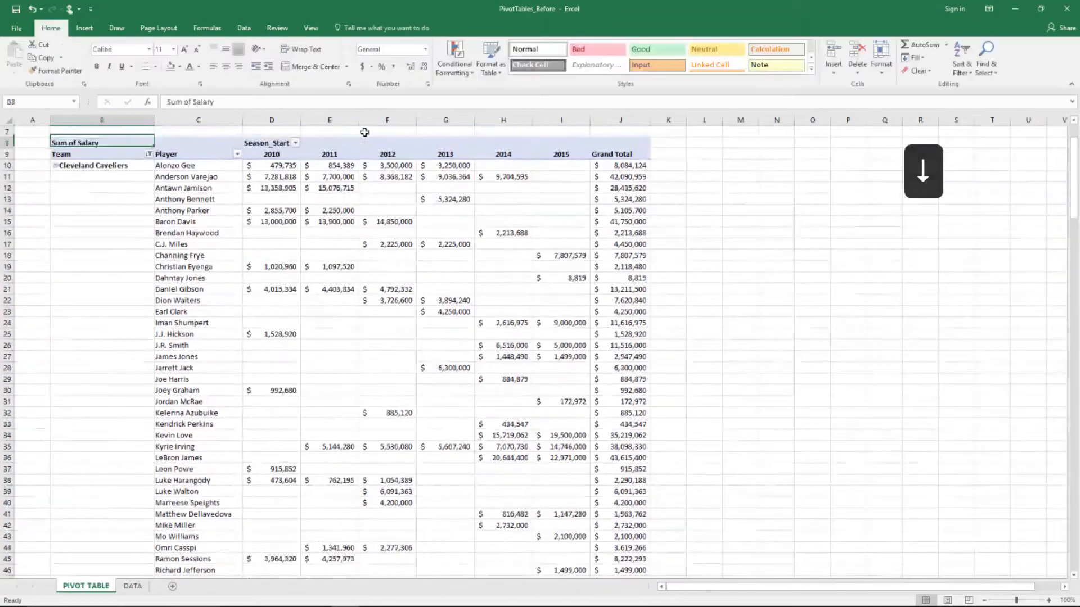
{"action": "key", "text": "Down"}
{"action": "key", "text": "Down"}
{"action": "left_click", "coordinate": [385, 28]}
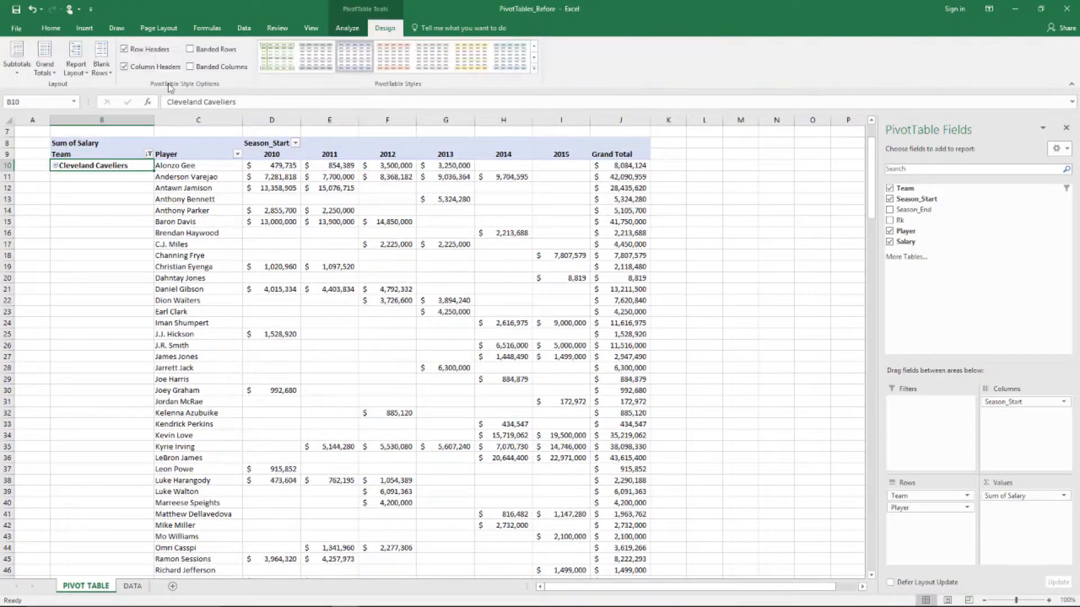
{"action": "left_click", "coordinate": [76, 67]}
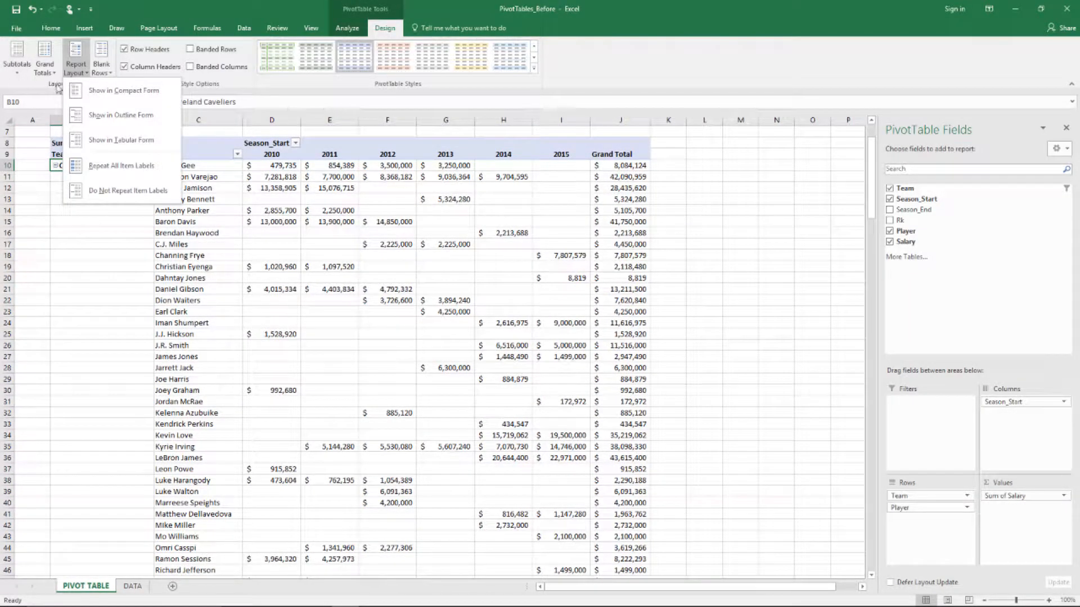
{"action": "left_click", "coordinate": [107, 166]}
{"action": "key", "text": "ctrl+Down"}
{"action": "key", "text": "ctrl+Up"}
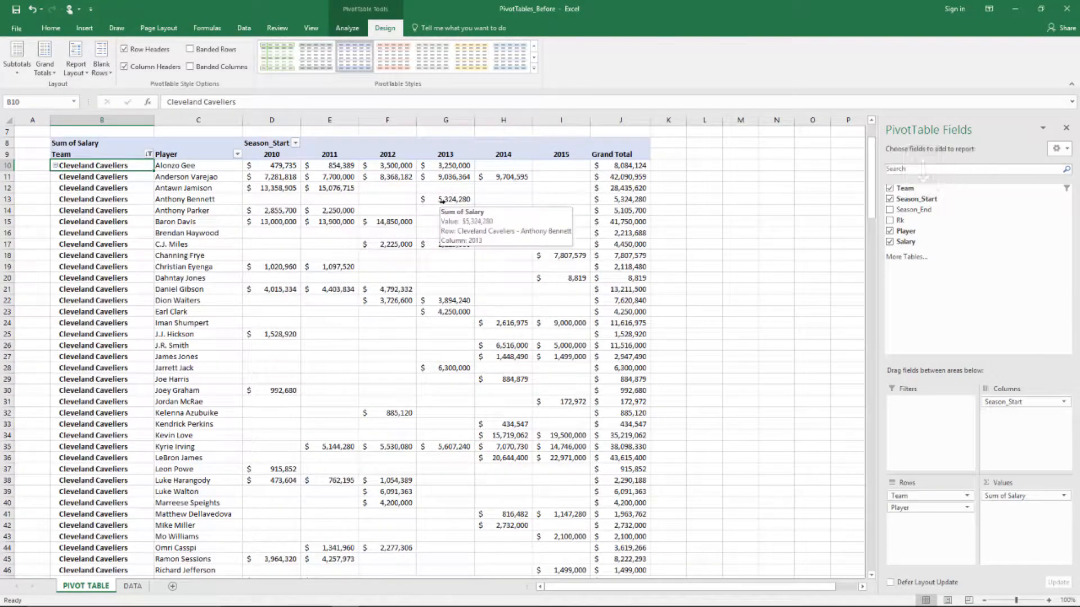
{"action": "key", "text": "ctrl+Down"}
{"action": "key", "text": "ctrl+Up"}
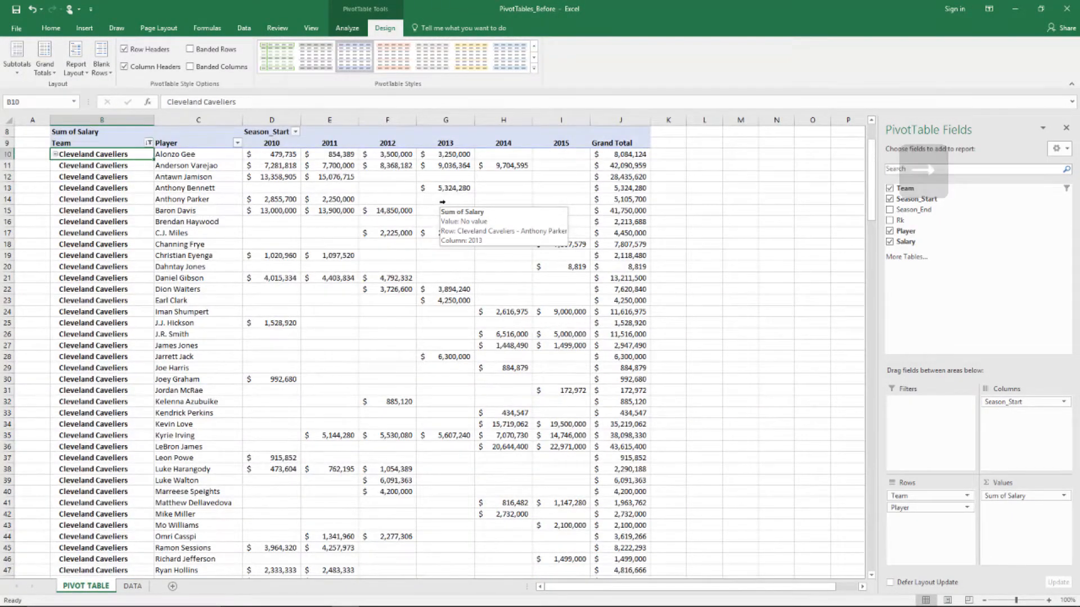
{"action": "key", "text": "Right"}
{"action": "key", "text": "Right"}
{"action": "key", "text": "Right"}
{"action": "key", "text": "Right"}
{"action": "key", "text": "Right"}
{"action": "key", "text": "Right"}
{"action": "key", "text": "Right"}
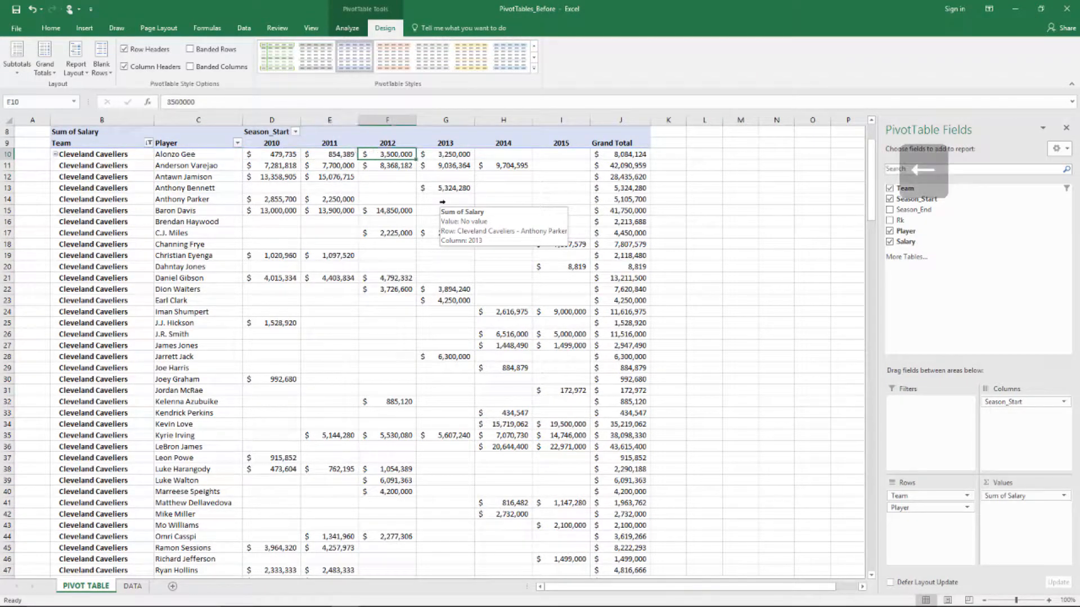
{"action": "key", "text": "Left"}
{"action": "key", "text": "Left"}
{"action": "key", "text": "Left"}
{"action": "key", "text": "Left"}
{"action": "key", "text": "Left"}
{"action": "key", "text": "Left"}
{"action": "key", "text": "Left"}
{"action": "key", "text": "Left"}
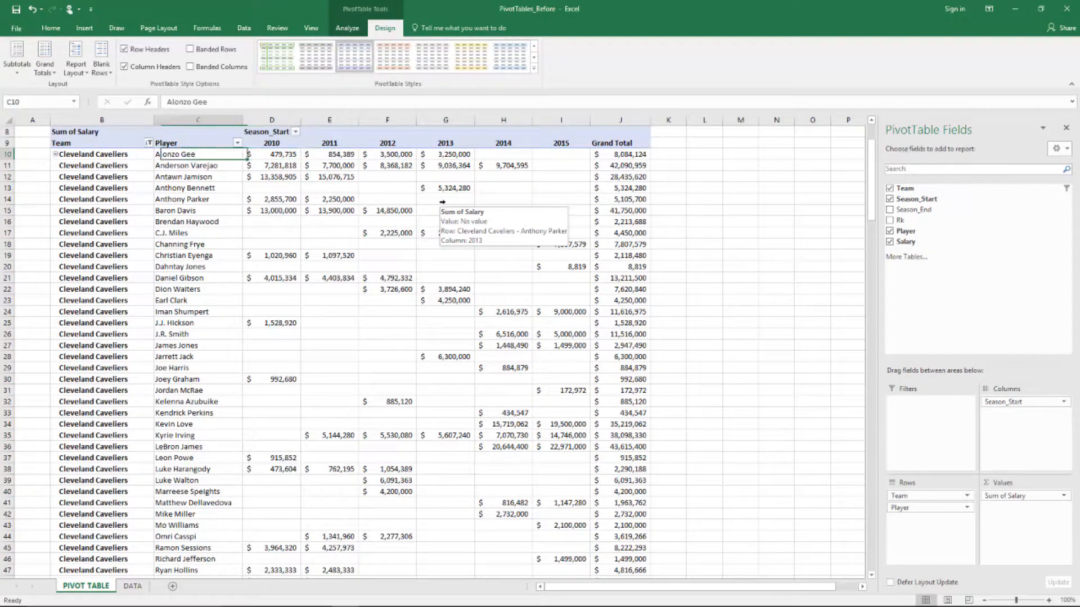
{"action": "key", "text": "Up"}
{"action": "key", "text": "Up"}
{"action": "key", "text": "Up"}
{"action": "key", "text": "Up"}
{"action": "key", "text": "Up"}
{"action": "key", "text": "Up"}
{"action": "key", "text": "Down"}
{"action": "key", "text": "Down"}
{"action": "key", "text": "Down"}
{"action": "key", "text": "Down"}
{"action": "key", "text": "Down"}
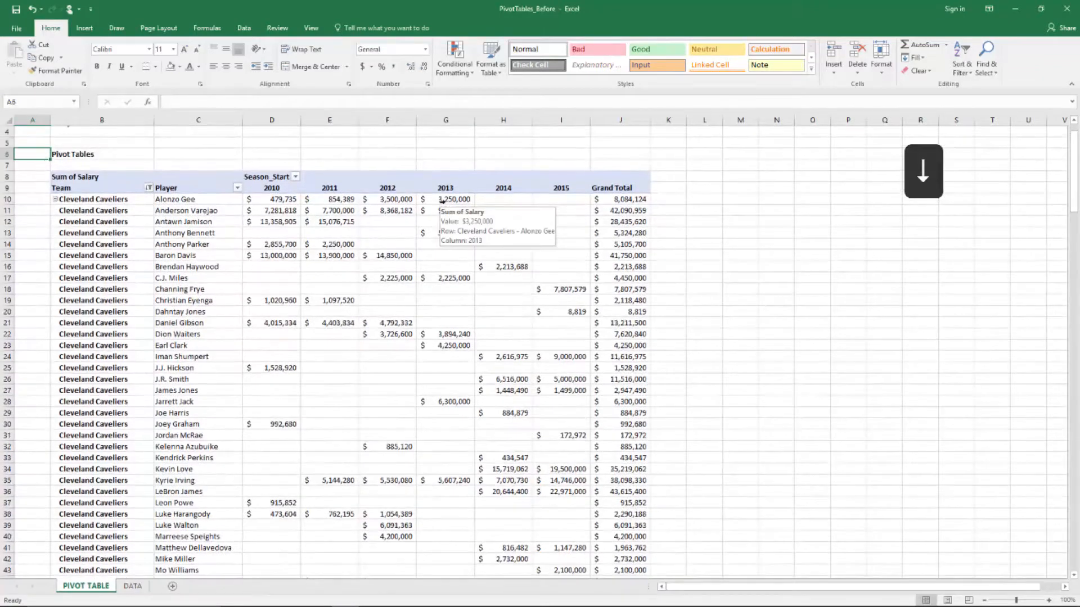
{"action": "key", "text": "Down"}
{"action": "key", "text": "Right"}
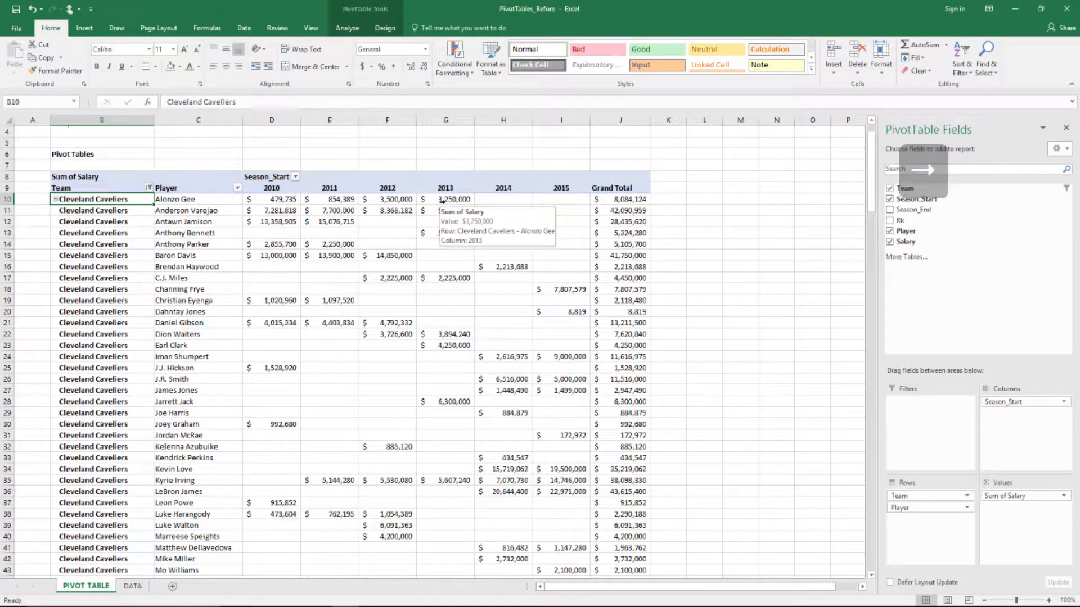
{"action": "key", "text": "Right"}
{"action": "key", "text": "Right"}
{"action": "key", "text": "Right"}
{"action": "key", "text": "Right"}
{"action": "key", "text": "Right"}
{"action": "key", "text": "Right"}
{"action": "key", "text": "Right"}
{"action": "key", "text": "Right"}
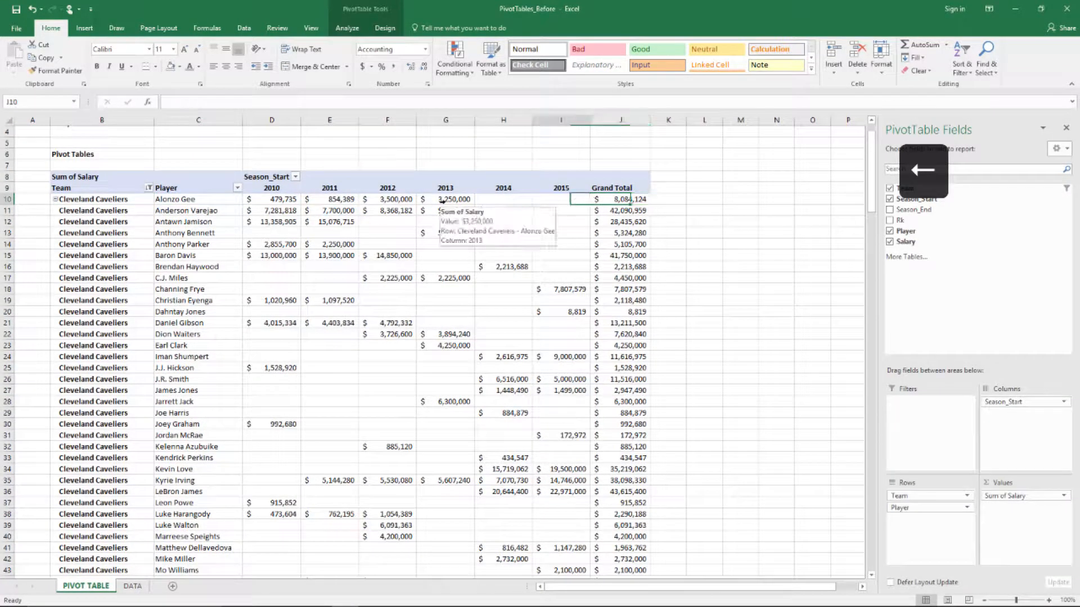
{"action": "key", "text": "Left"}
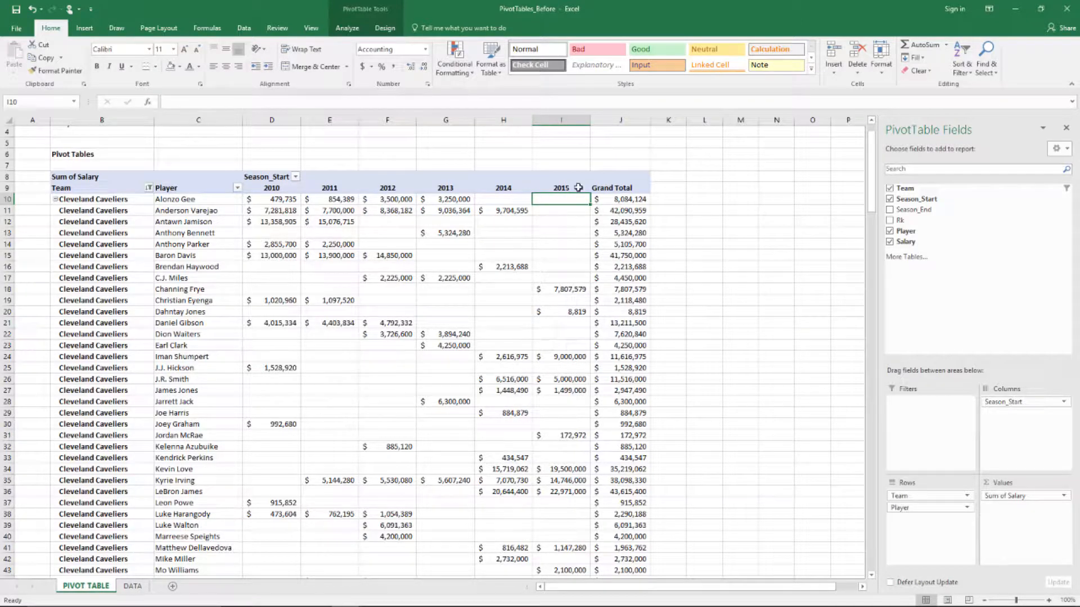
Sort the Cavaliers players by 2015 salary, largest to smallest, with LeBron James first at $22,971,000
{"action": "right_click", "coordinate": [564, 200]}
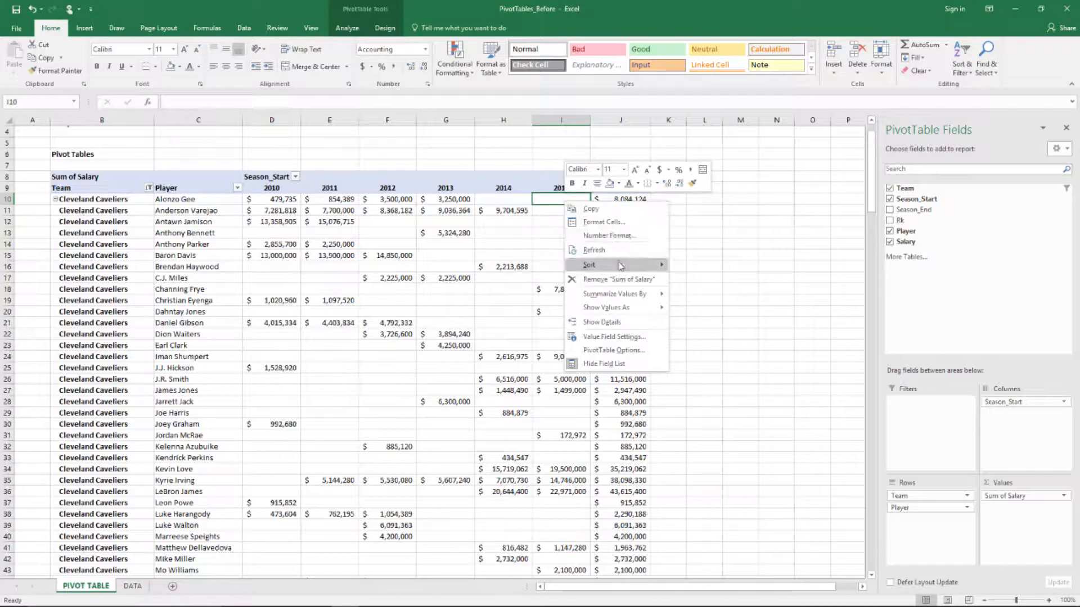
{"action": "mouse_move", "coordinate": [625, 267]}
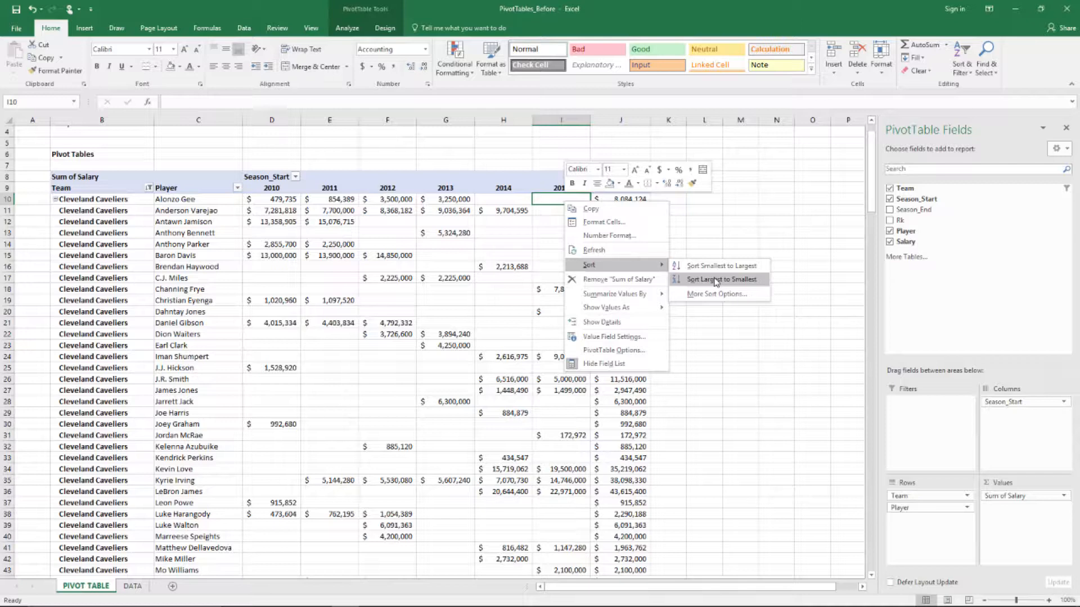
{"action": "left_click", "coordinate": [716, 280]}
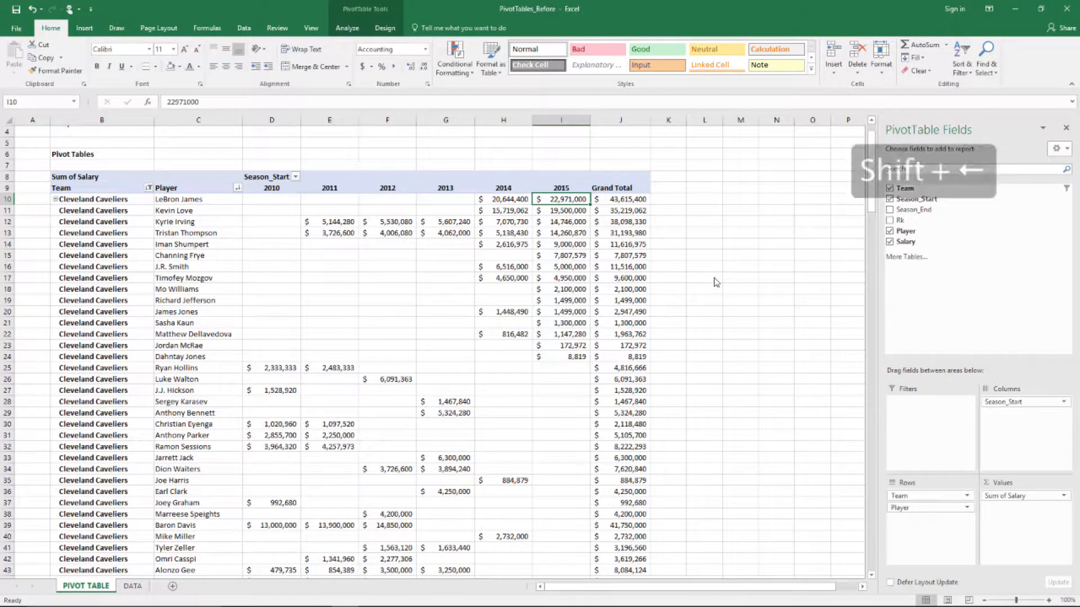
{"action": "key", "text": "Left"}
{"action": "key", "text": "Left"}
{"action": "key", "text": "shift+Left"}
{"action": "key", "text": "shift+Left"}
{"action": "key", "text": "shift+Left"}
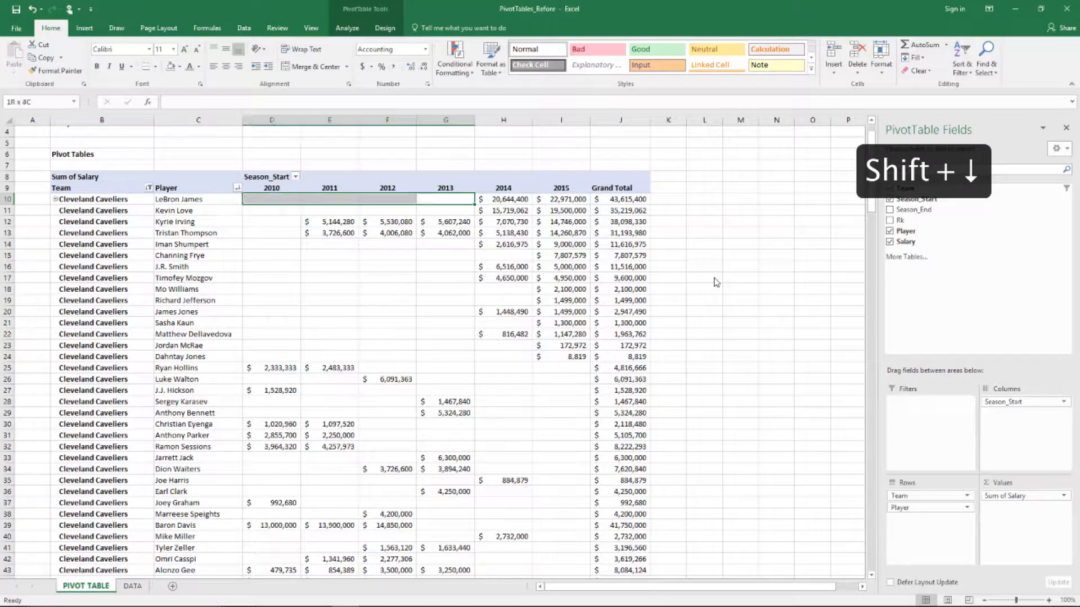
{"action": "key", "text": "shift+Down"}
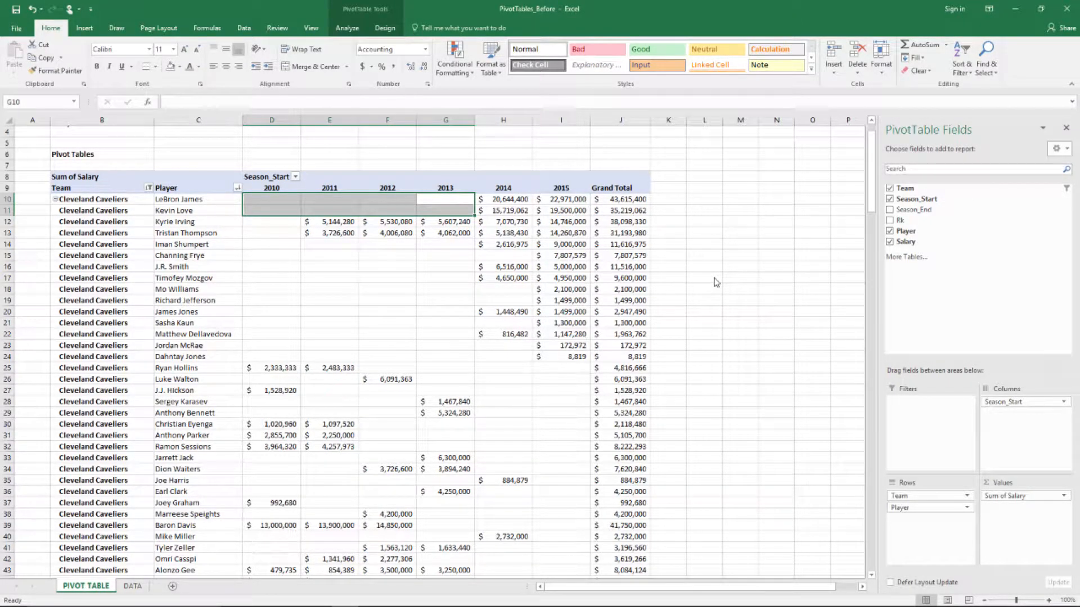
{"action": "key", "text": "shift+Up"}
{"action": "key", "text": "Right"}
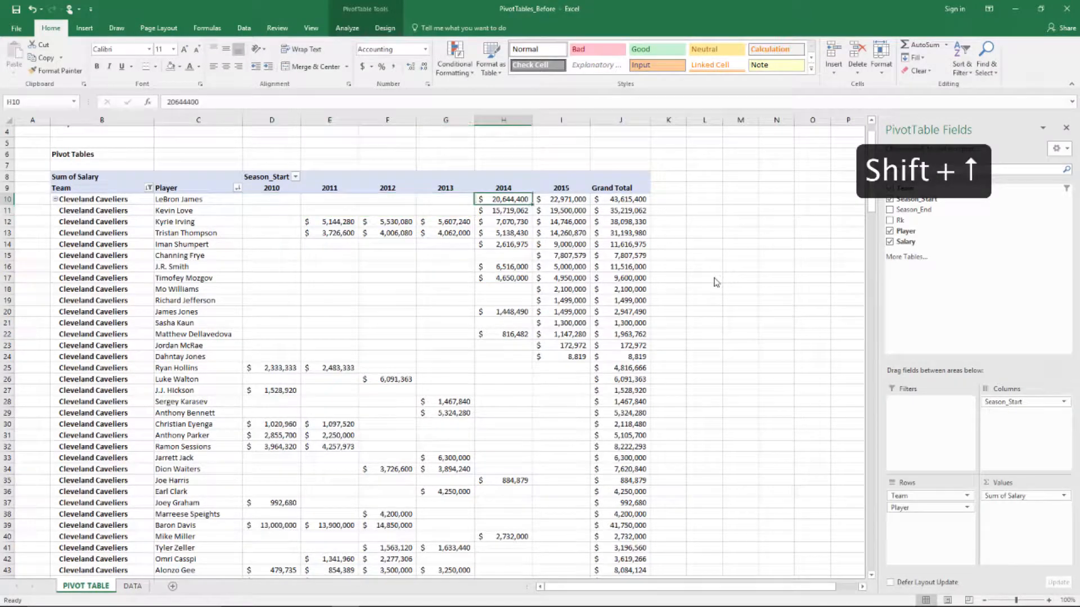
{"action": "key", "text": "Left"}
{"action": "key", "text": "shift+Down"}
{"action": "key", "text": "shift+Down"}
{"action": "key", "text": "shift+Up"}
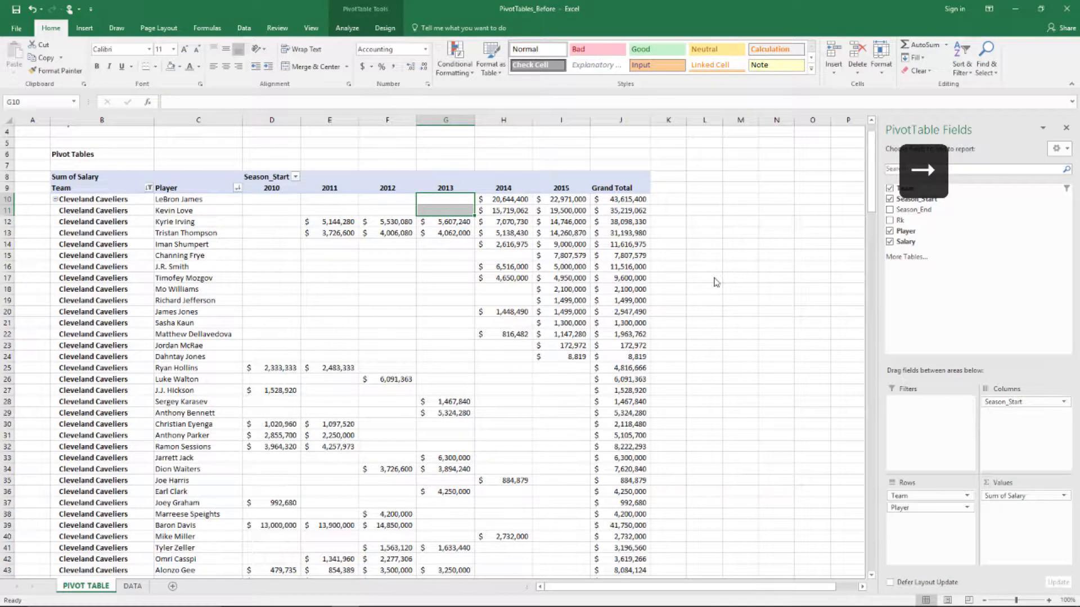
{"action": "key", "text": "Right"}
{"action": "key", "text": "Right"}
{"action": "key", "text": "shift+Down"}
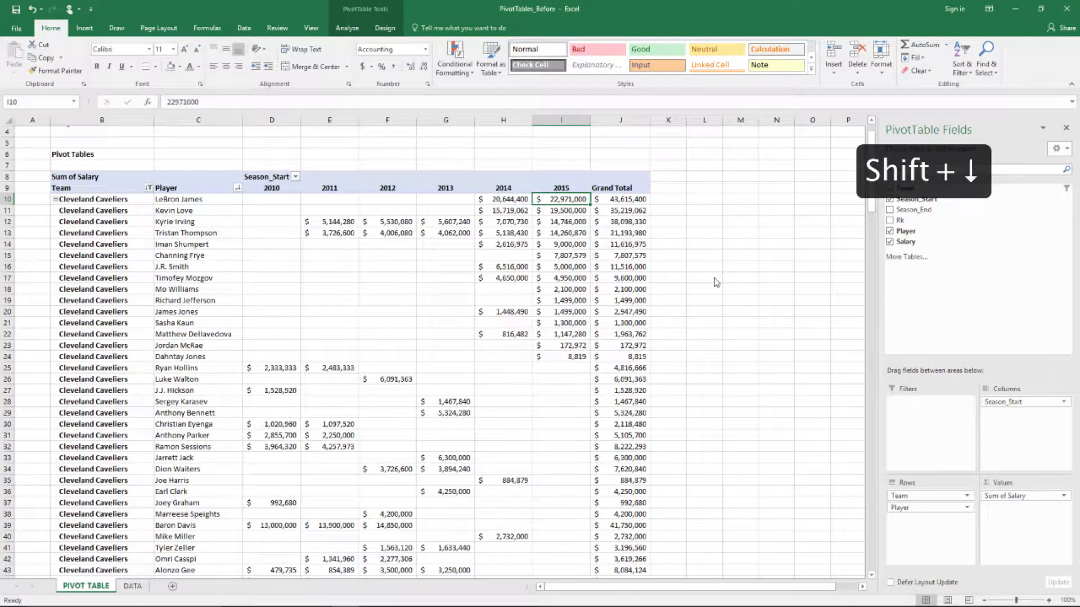
{"action": "key", "text": "shift+Down"}
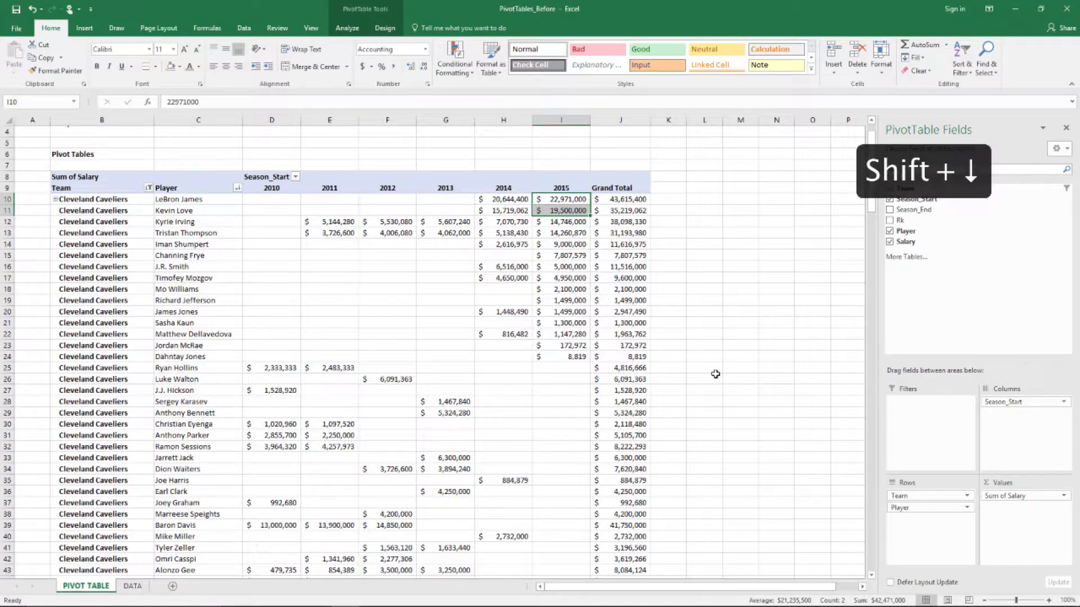
{"action": "key", "text": "shift+Down"}
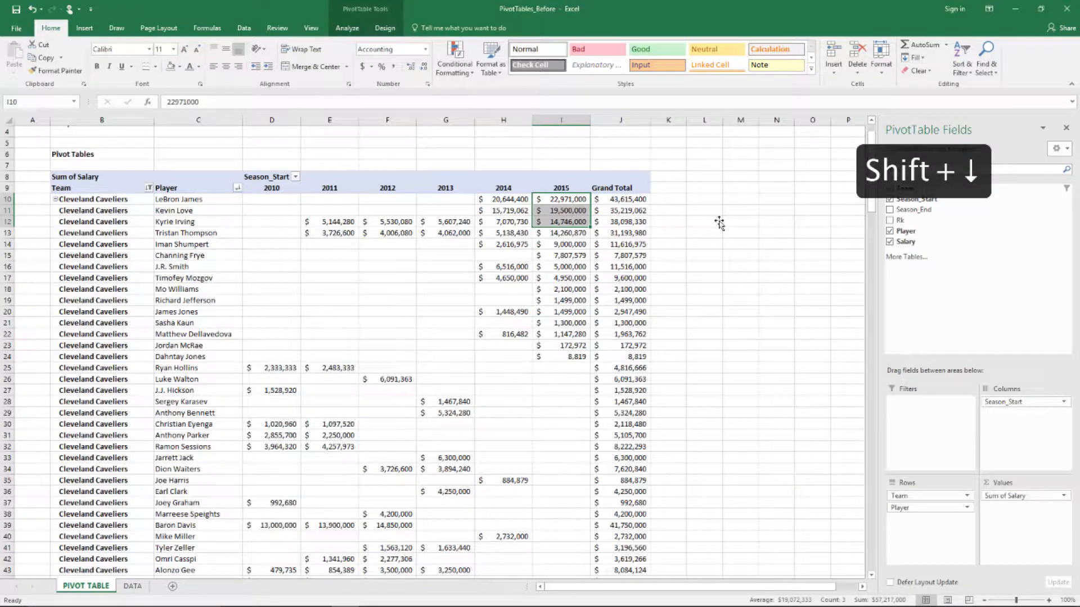
{"action": "key", "text": "shift+Down"}
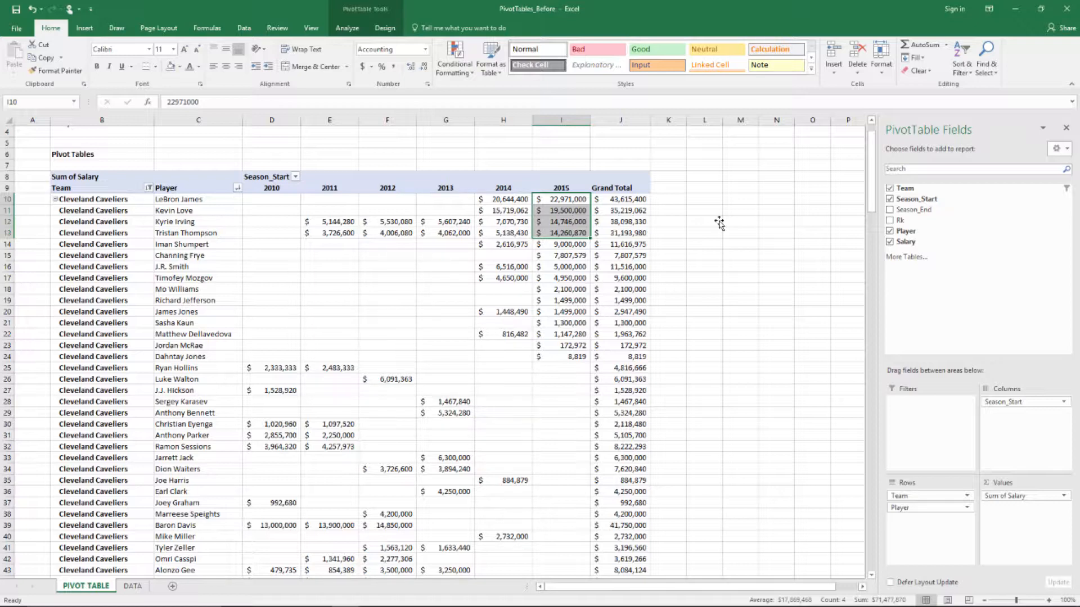
{"action": "left_click", "coordinate": [580, 178]}
{"action": "key", "text": "ctrl+Left"}
{"action": "key", "text": "Down"}
{"action": "key", "text": "Left"}
{"action": "key", "text": "Left"}
{"action": "key", "text": "Left"}
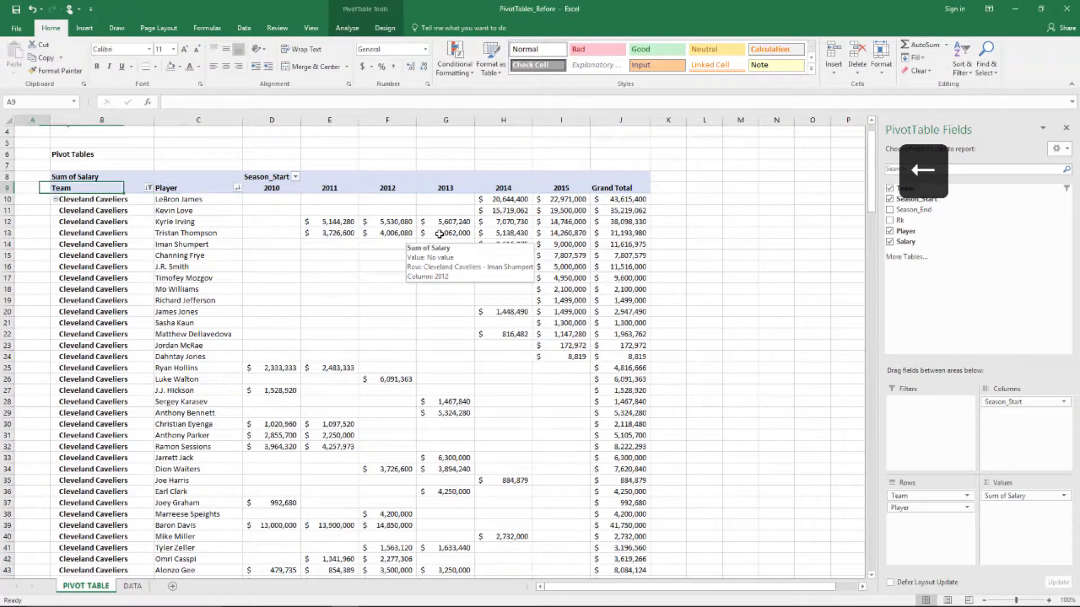
{"action": "left_click", "coordinate": [149, 188]}
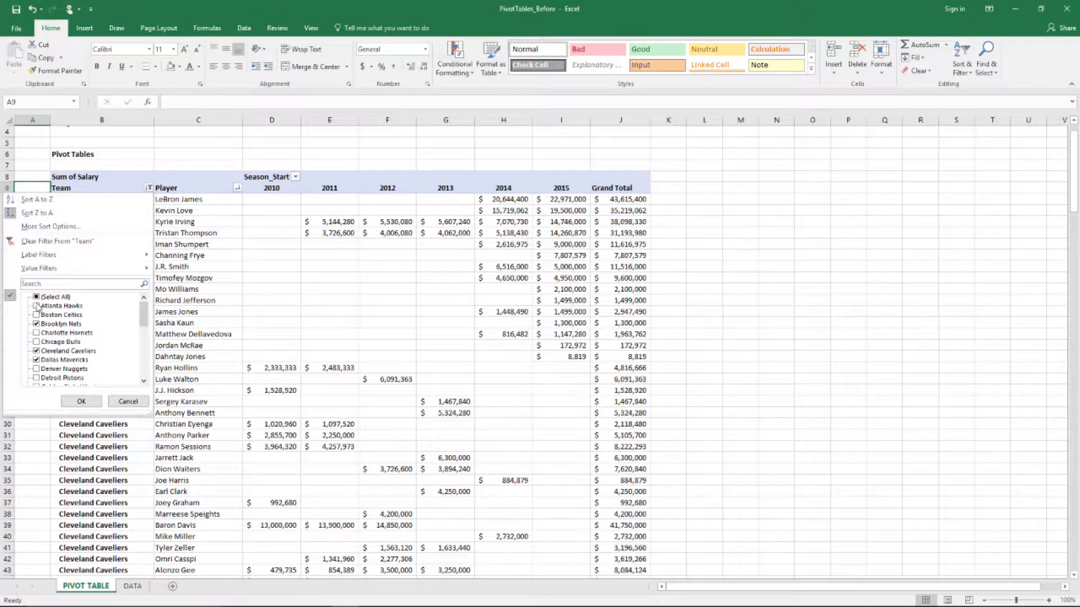
{"action": "left_click", "coordinate": [81, 401]}
{"action": "key", "text": "Down"}
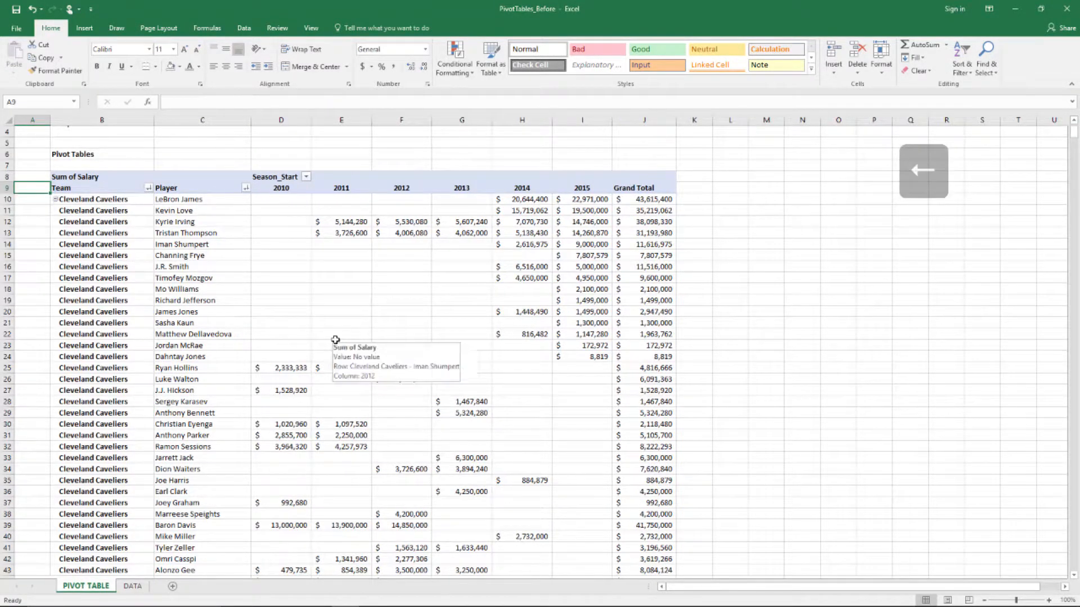
{"action": "key", "text": "Right"}
{"action": "key", "text": "Right"}
{"action": "key", "text": "Right"}
{"action": "key", "text": "Right"}
{"action": "key", "text": "Left"}
{"action": "key", "text": "Left"}
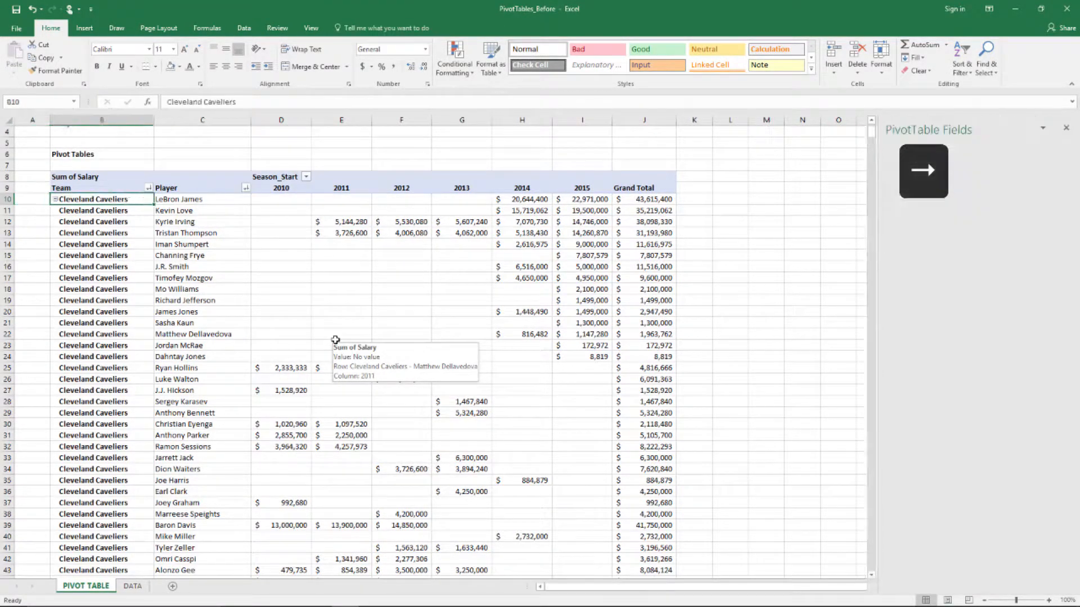
{"action": "key", "text": "Right"}
{"action": "key", "text": "Right"}
{"action": "key", "text": "Right"}
{"action": "key", "text": "Right"}
{"action": "key", "text": "Right"}
{"action": "key", "text": "Right"}
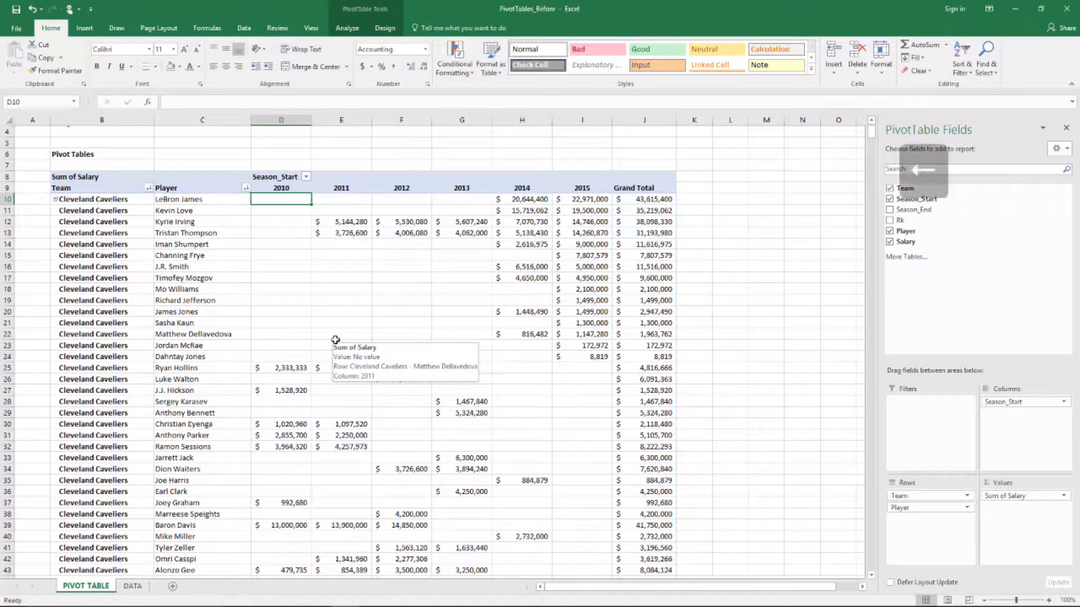
{"action": "key", "text": "Left"}
{"action": "key", "text": "Left"}
{"action": "key", "text": "Left"}
{"action": "key", "text": "Left"}
{"action": "key", "text": "Left"}
{"action": "key", "text": "Left"}
{"action": "key", "text": "Left"}
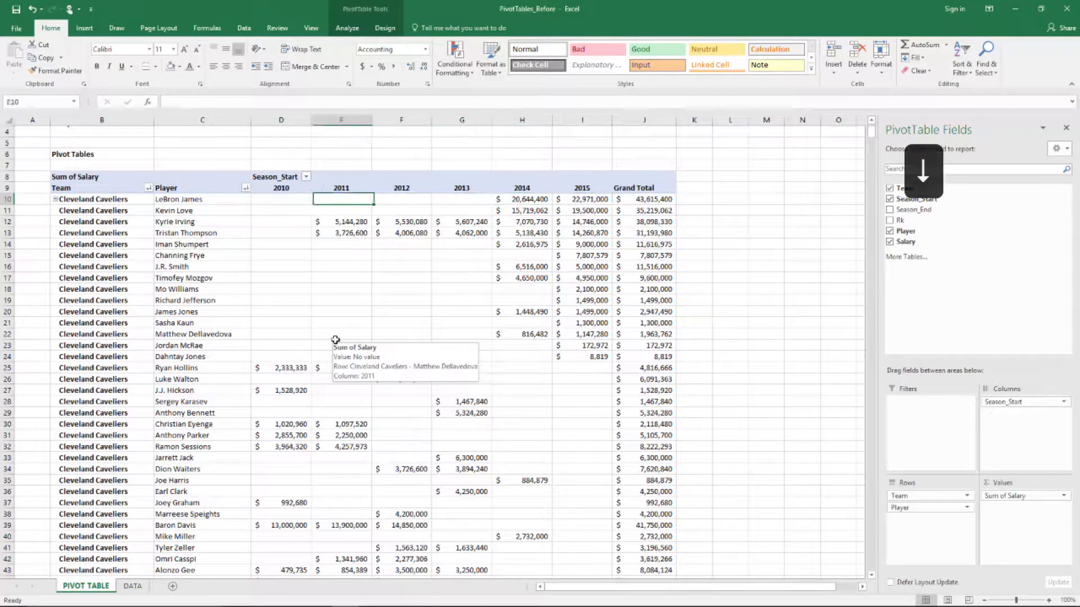
{"action": "key", "text": "Down"}
{"action": "key", "text": "Right"}
{"action": "key", "text": "shift"}
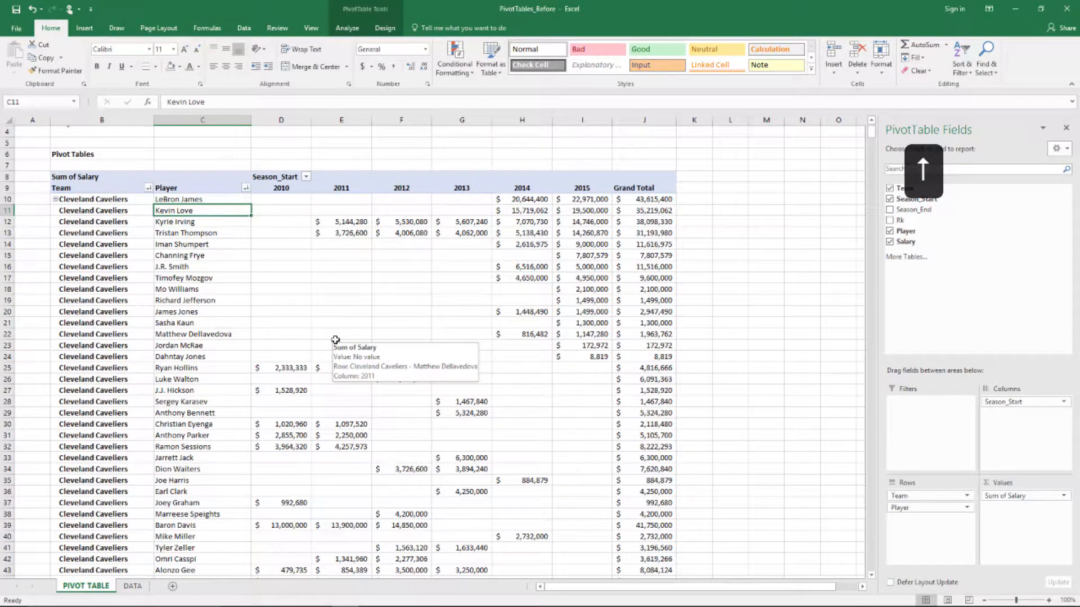
{"action": "key", "text": "Up"}
{"action": "key", "text": "Up"}
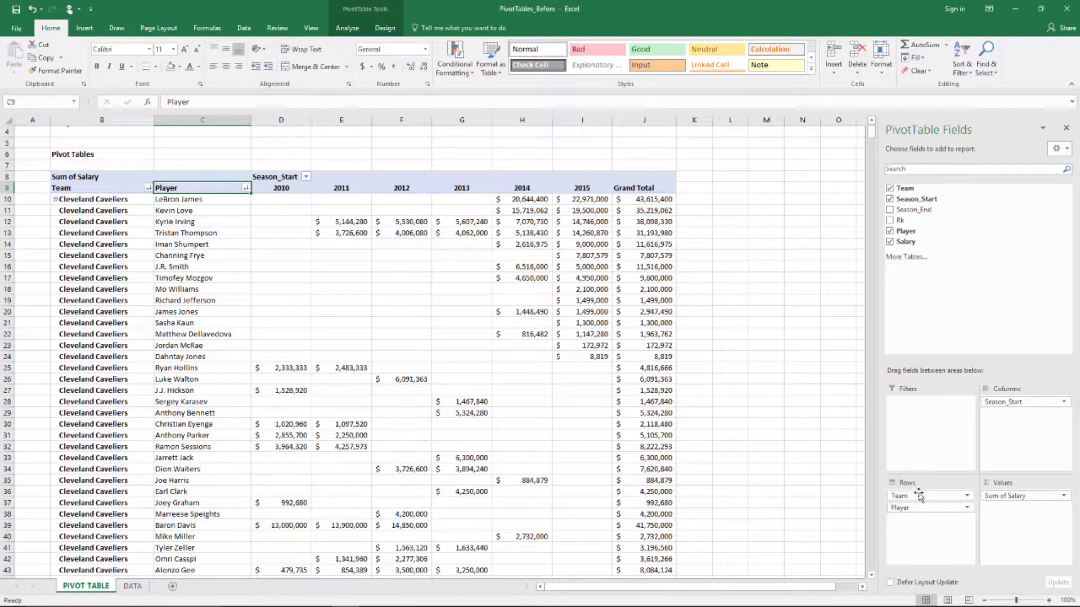
Nest Team under Player in the rows and review Joe Johnson's salaries by team and season
{"action": "left_click_drag", "start_coordinate": [918, 496], "coordinate": [928, 522]}
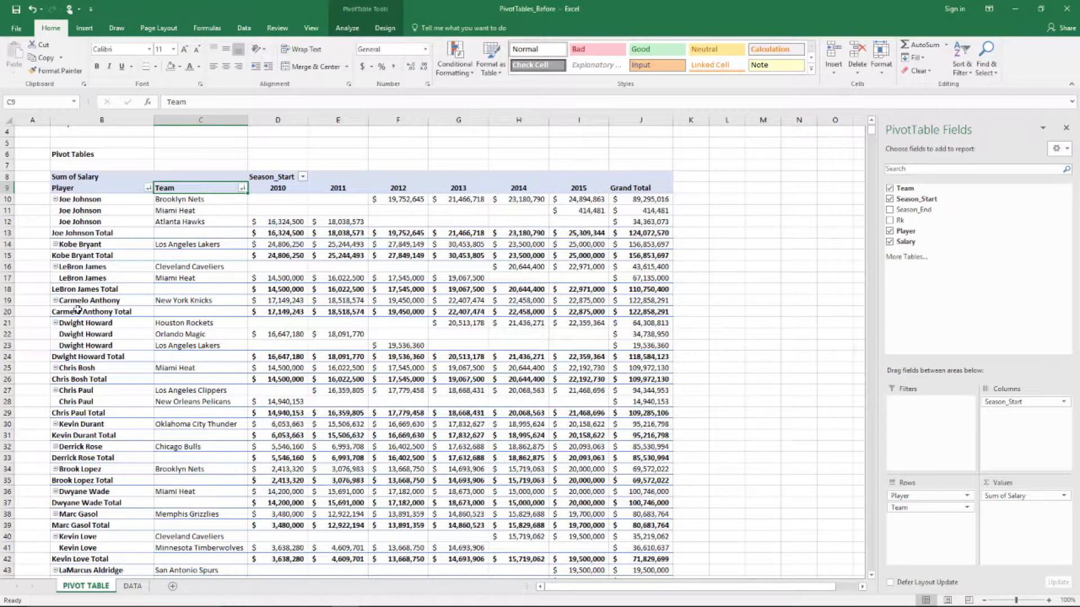
{"action": "key", "text": "Down"}
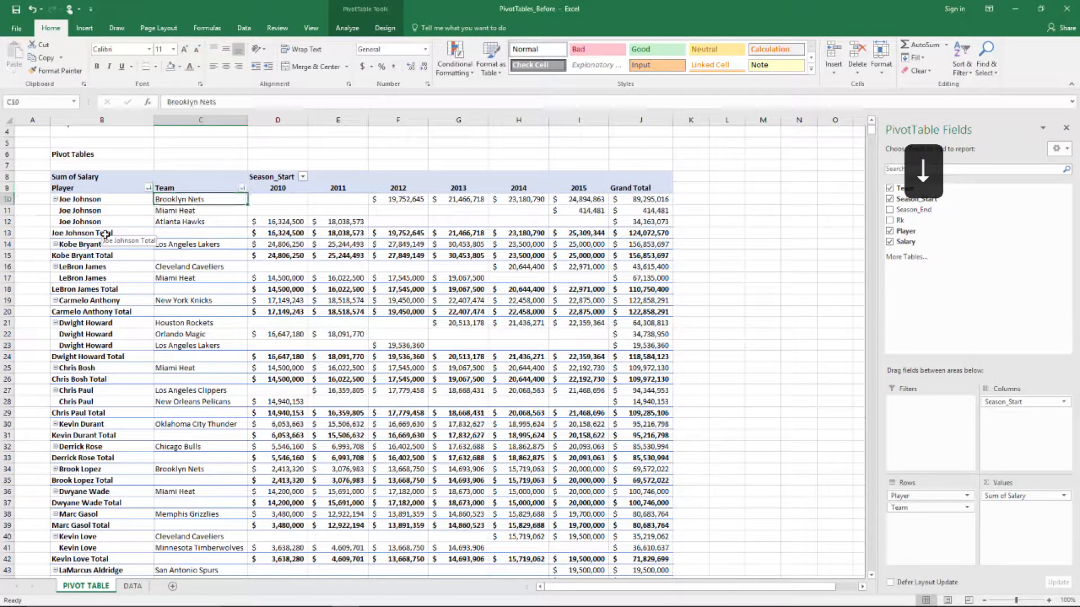
{"action": "key", "text": "Left"}
{"action": "key", "text": "Right"}
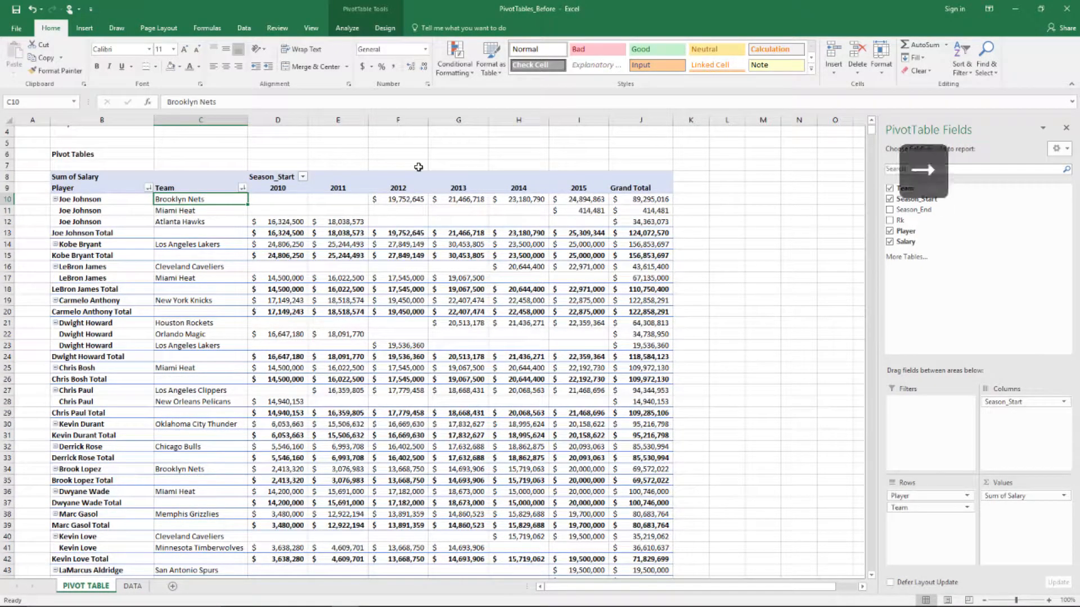
{"action": "key", "text": "Up"}
{"action": "key", "text": "Right"}
{"action": "key", "text": "Down"}
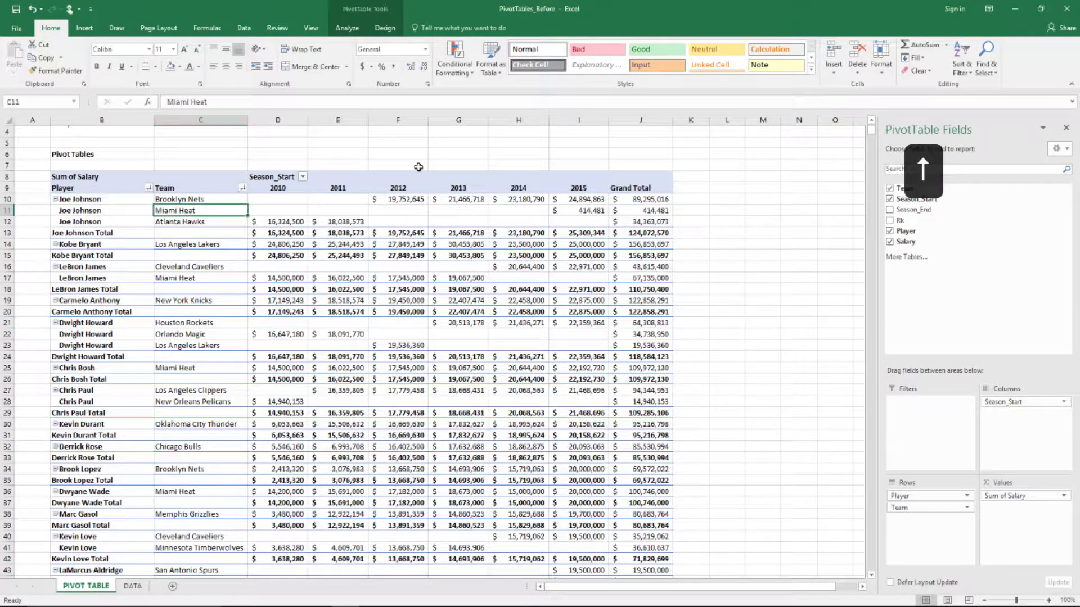
{"action": "key", "text": "Up"}
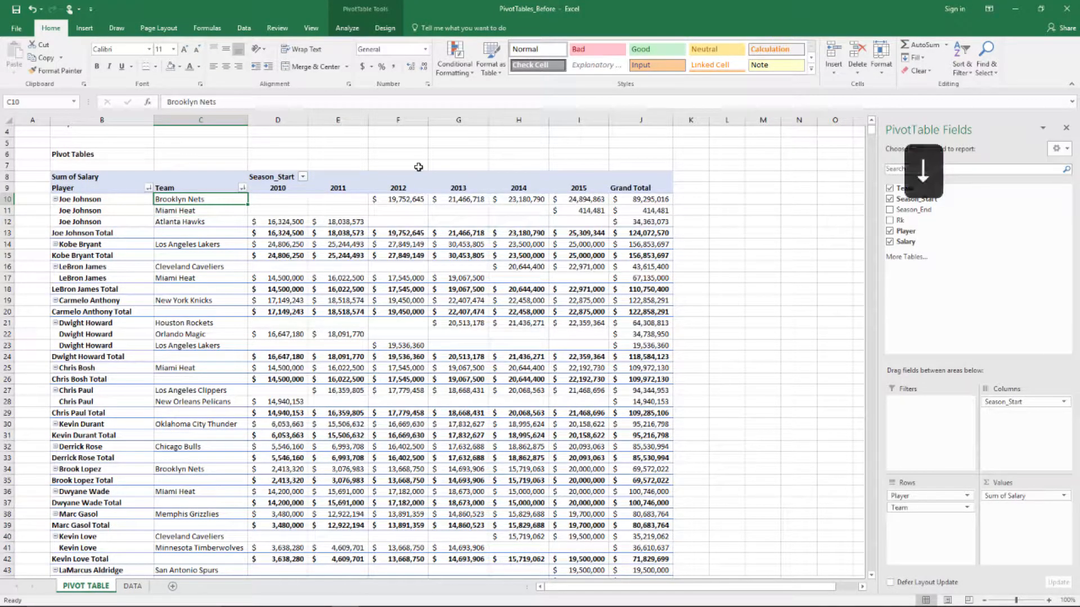
{"action": "key", "text": "Down"}
{"action": "key", "text": "Down"}
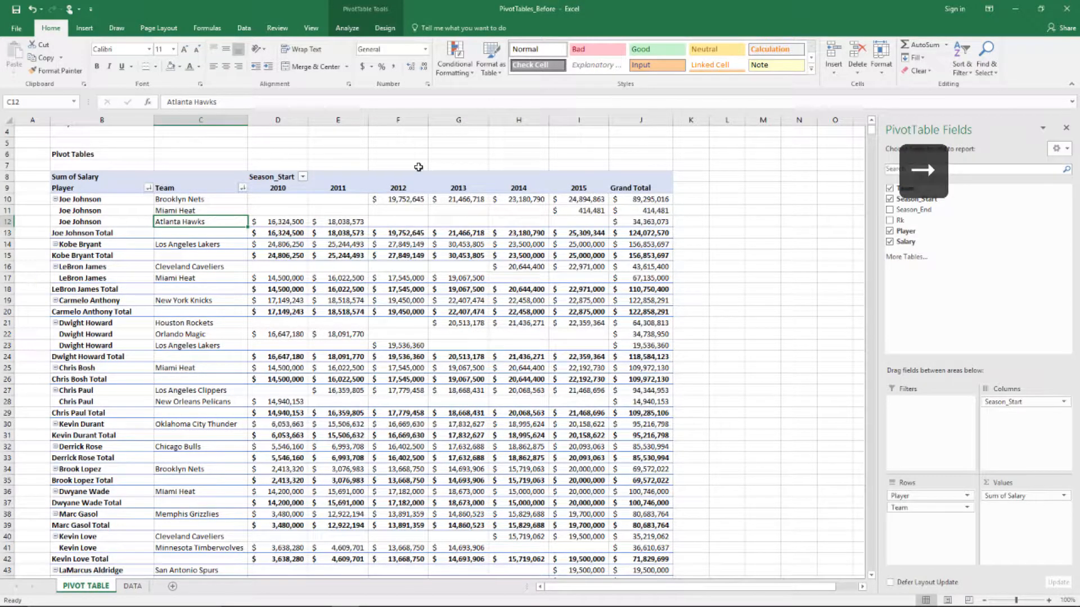
{"action": "key", "text": "Right"}
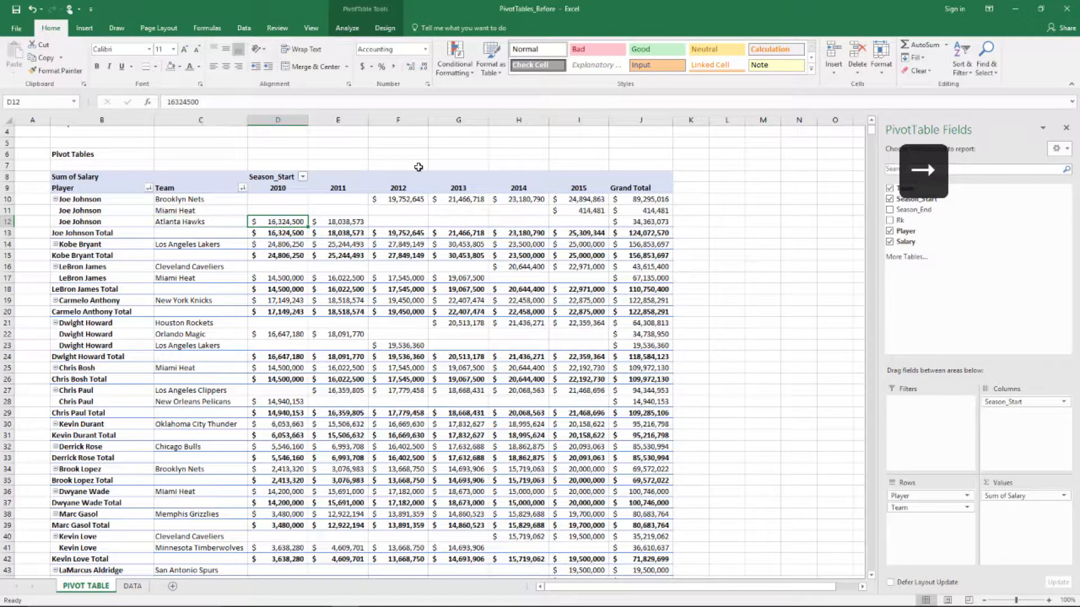
{"action": "key", "text": "shift+Right"}
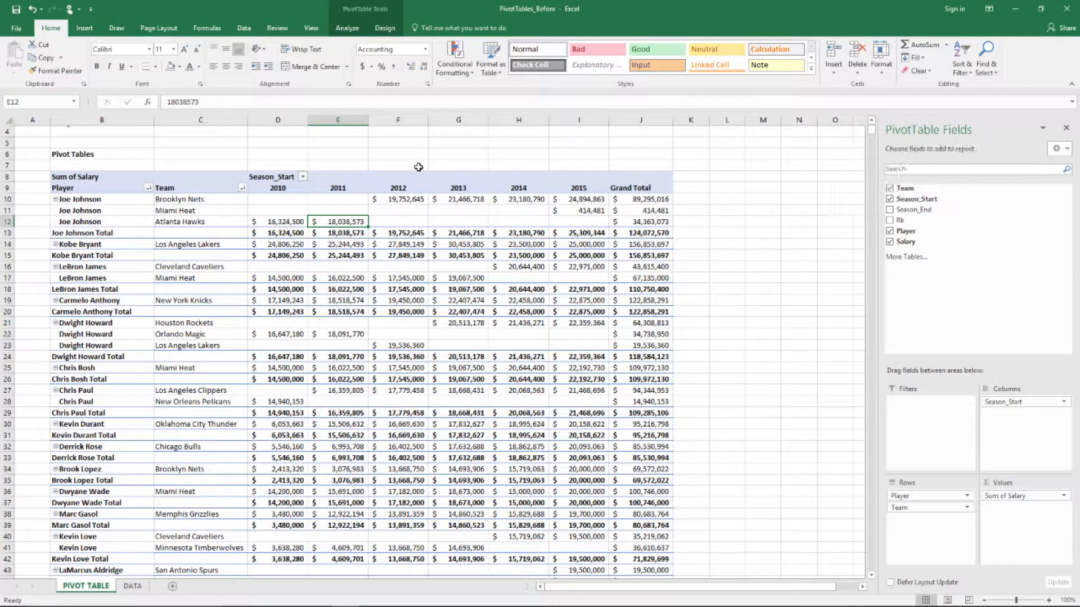
{"action": "key", "text": "Right"}
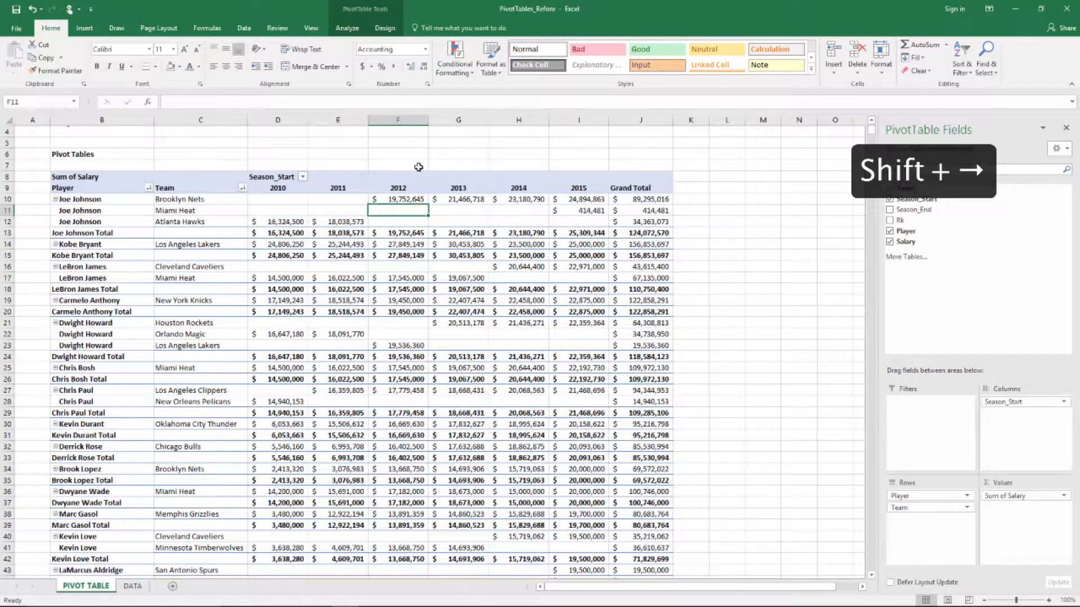
{"action": "key", "text": "shift+Right"}
{"action": "key", "text": "shift+Right"}
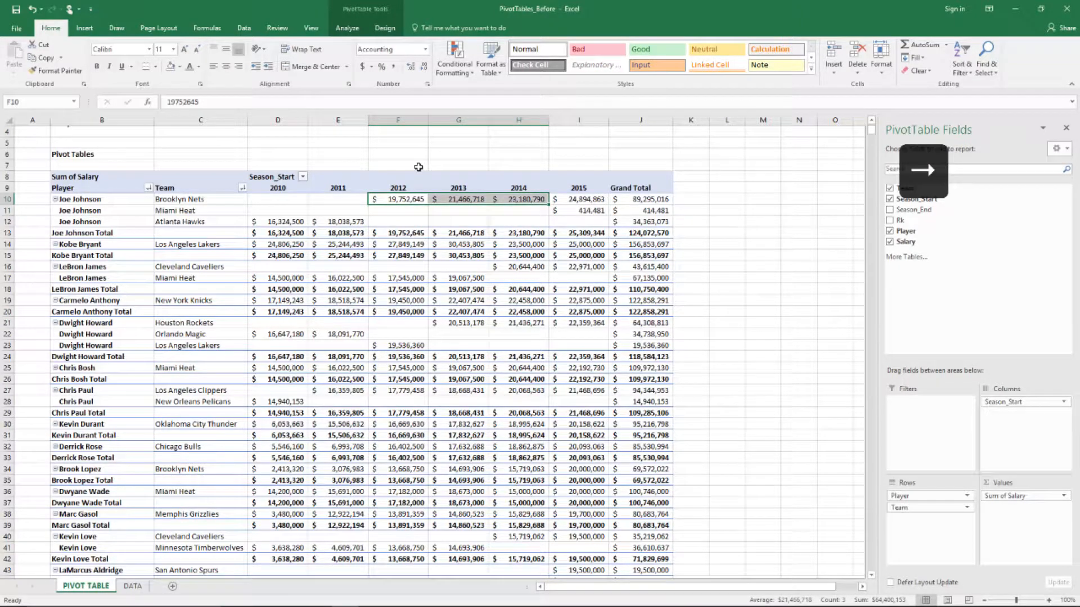
{"action": "key", "text": "Right"}
{"action": "key", "text": "Right"}
{"action": "key", "text": "Right"}
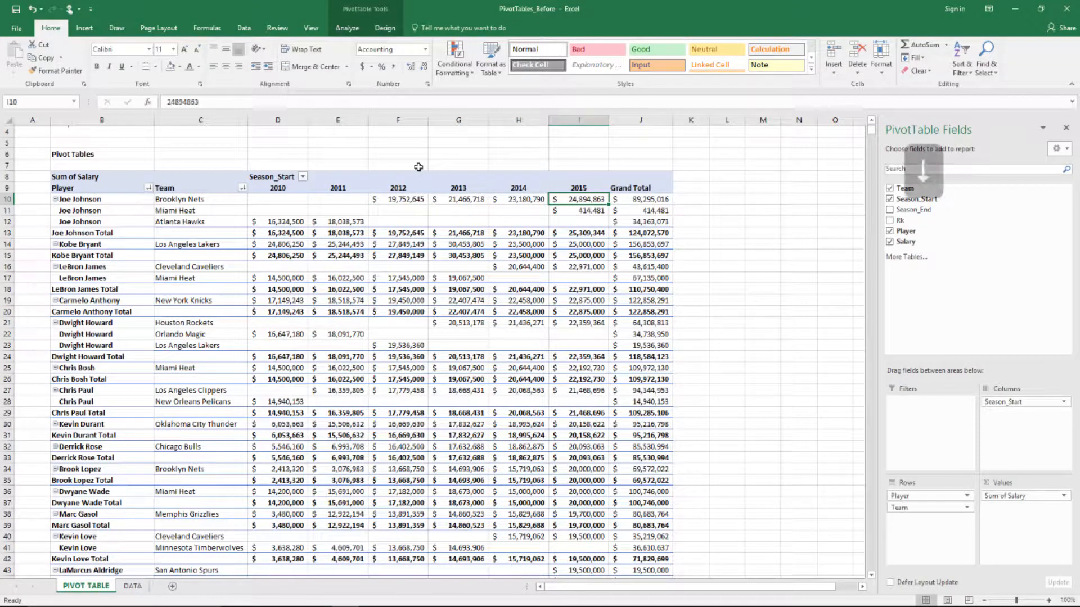
{"action": "key", "text": "Down"}
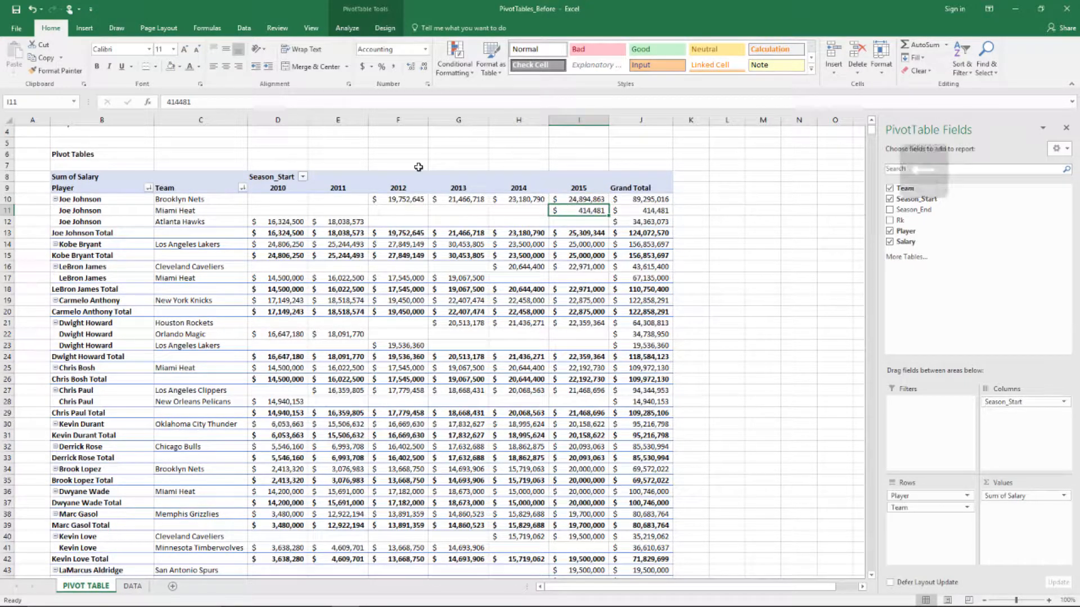
Review Kobe Bryant's 2010–2015 salaries and his Total row, then LeBron James's 2010 salary
{"action": "key", "text": "Down"}
{"action": "key", "text": "Down"}
{"action": "key", "text": "Down"}
{"action": "key", "text": "Left"}
{"action": "key", "text": "Left"}
{"action": "key", "text": "Left"}
{"action": "key", "text": "Left"}
{"action": "key", "text": "Left"}
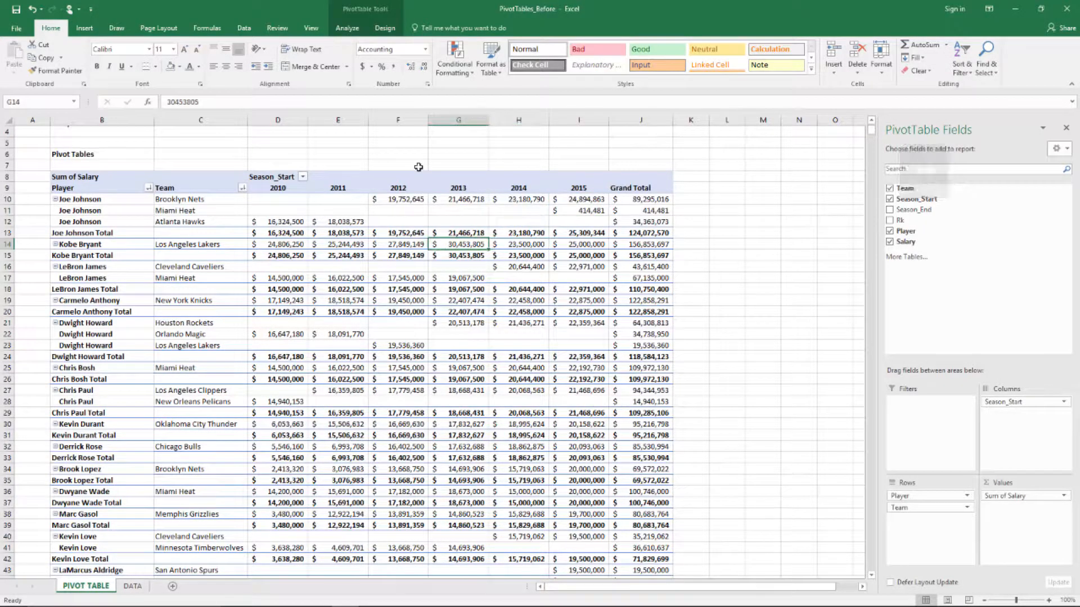
{"action": "key", "text": "Right"}
{"action": "key", "text": "Right"}
{"action": "key", "text": "Right"}
{"action": "key", "text": "Right"}
{"action": "key", "text": "Right"}
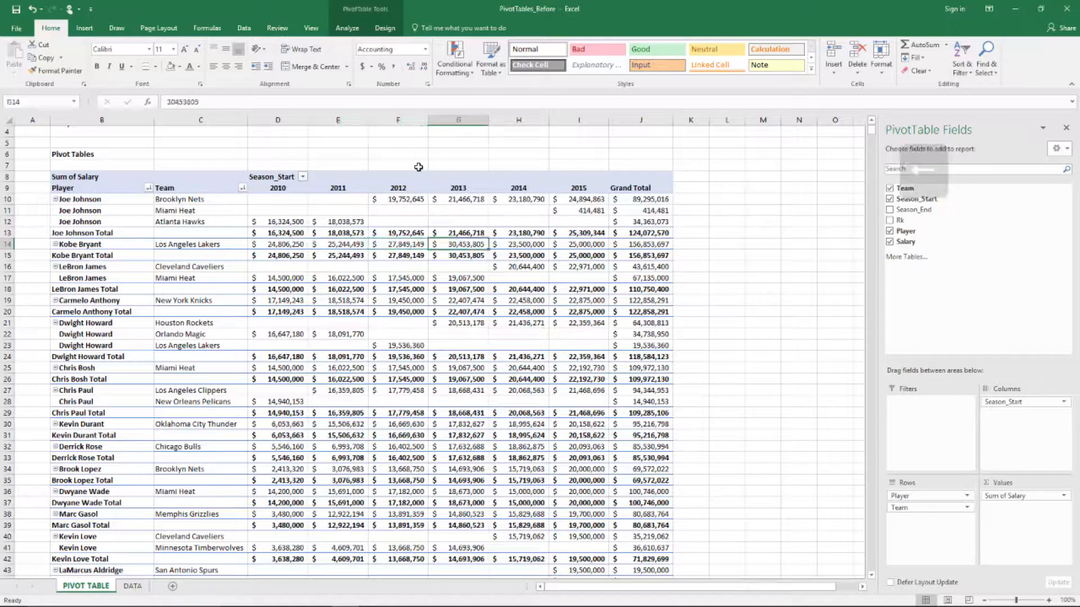
{"action": "key", "text": "Left"}
{"action": "key", "text": "Left"}
{"action": "key", "text": "Left"}
{"action": "key", "text": "Left"}
{"action": "key", "text": "Left"}
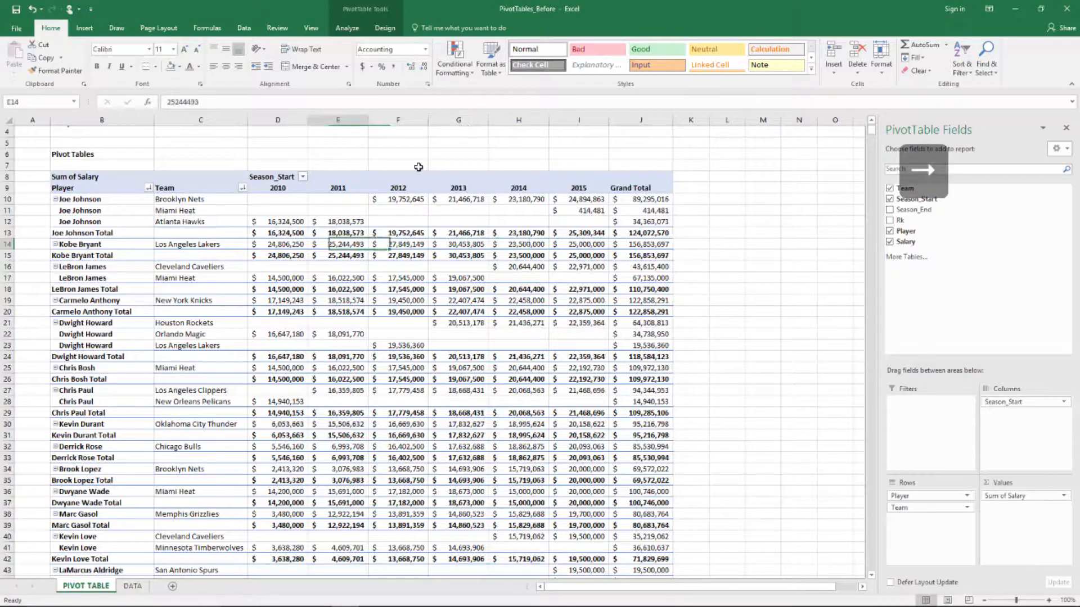
{"action": "key", "text": "Right"}
{"action": "key", "text": "Right"}
{"action": "key", "text": "Right"}
{"action": "key", "text": "Right"}
{"action": "key", "text": "Right"}
{"action": "key", "text": "Right"}
{"action": "key", "text": "Left"}
{"action": "key", "text": "Left"}
{"action": "key", "text": "Left"}
{"action": "key", "text": "Left"}
{"action": "key", "text": "Left"}
{"action": "key", "text": "Left"}
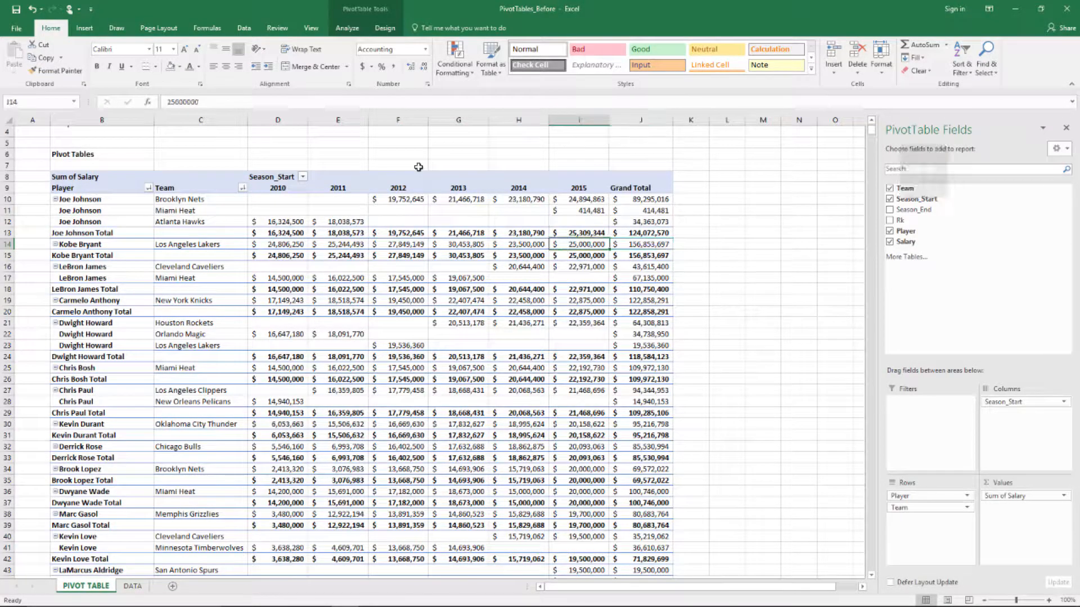
{"action": "key", "text": "Left"}
{"action": "key", "text": "Right"}
{"action": "key", "text": "Right"}
{"action": "key", "text": "Right"}
{"action": "key", "text": "Right"}
{"action": "key", "text": "Right"}
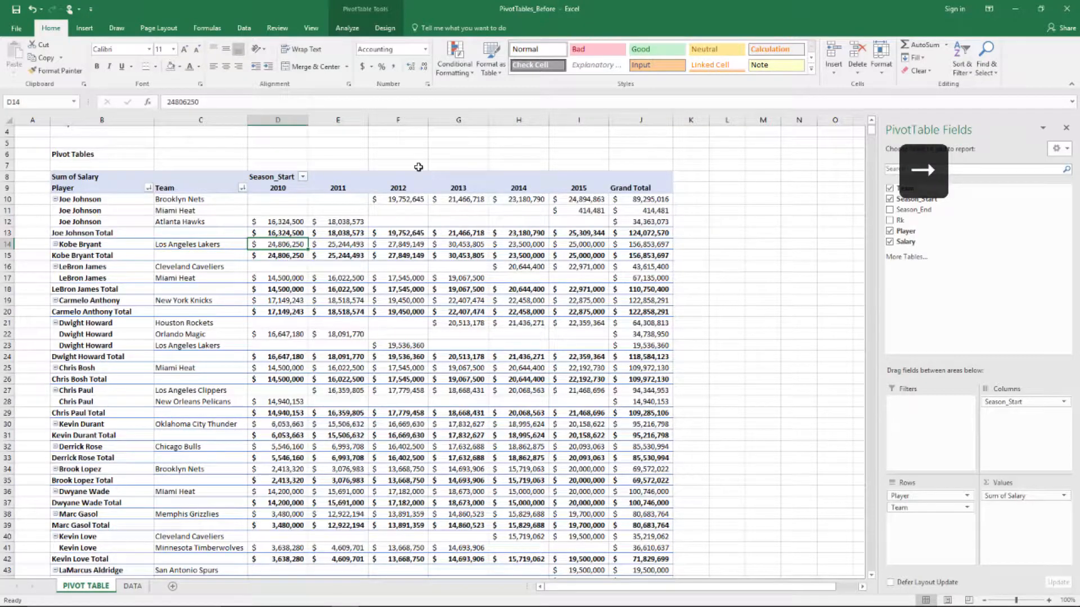
{"action": "key", "text": "Right"}
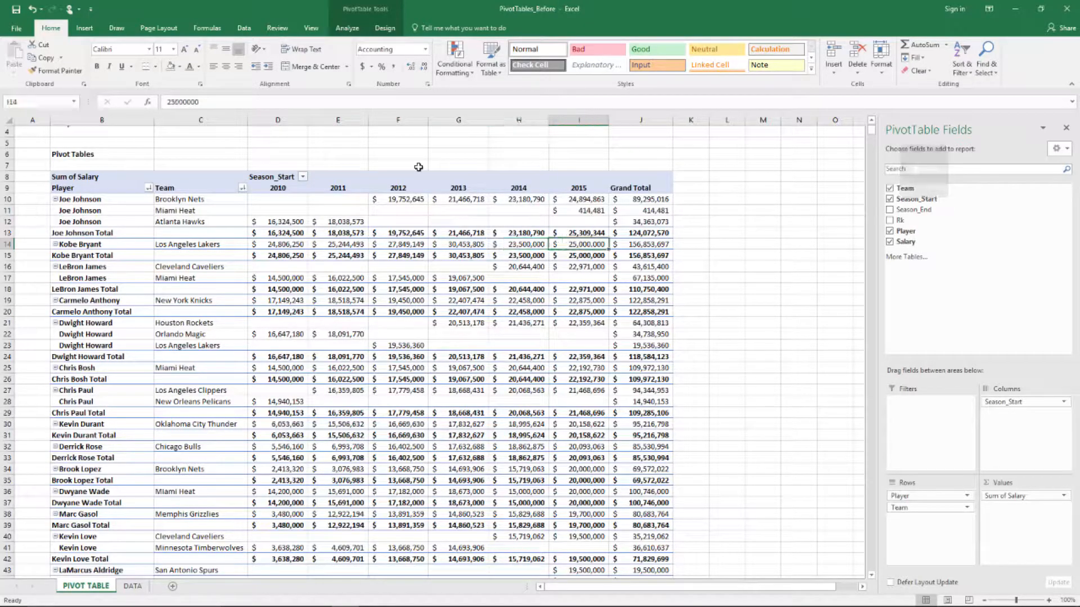
{"action": "key", "text": "Right"}
{"action": "key", "text": "Left"}
{"action": "key", "text": "Left"}
{"action": "key", "text": "Left"}
{"action": "key", "text": "Left"}
{"action": "key", "text": "Left"}
{"action": "key", "text": "Left"}
{"action": "key", "text": "Left"}
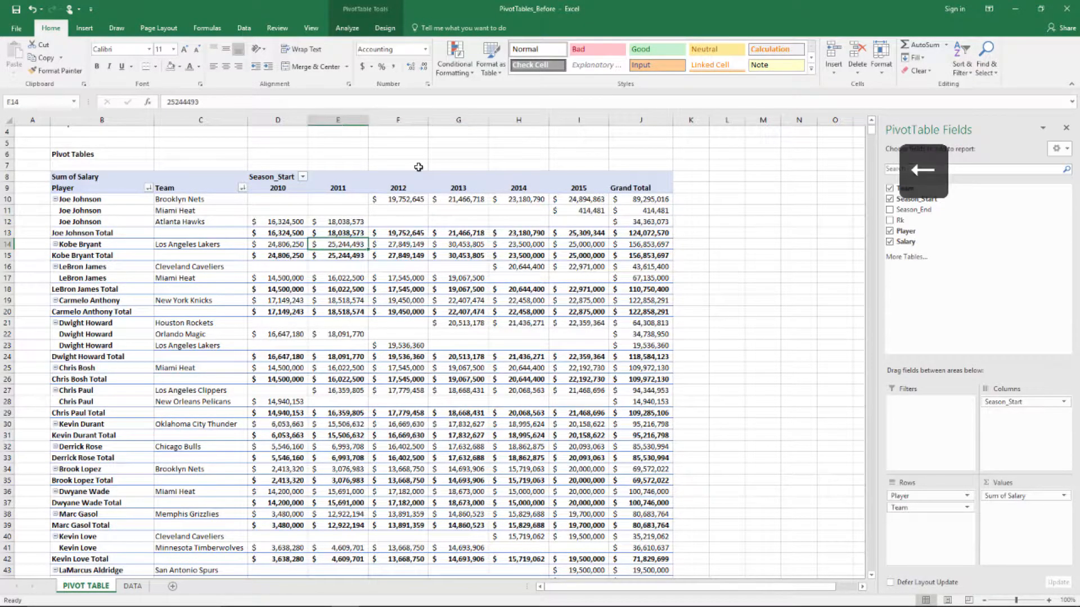
{"action": "key", "text": "Left"}
{"action": "key", "text": "Down"}
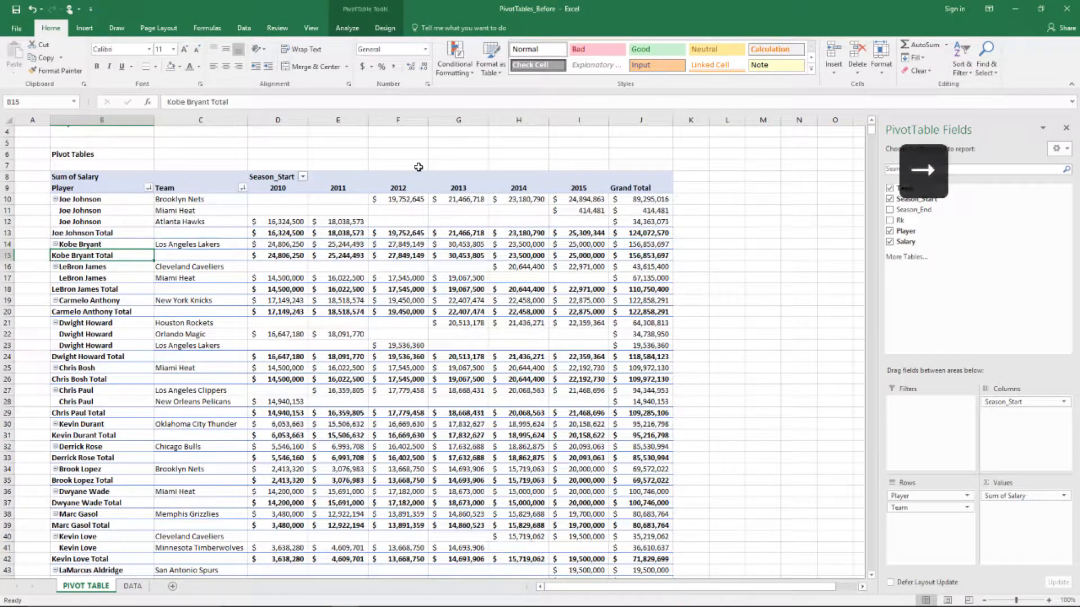
{"action": "key", "text": "Down"}
{"action": "key", "text": "Right"}
{"action": "key", "text": "Right"}
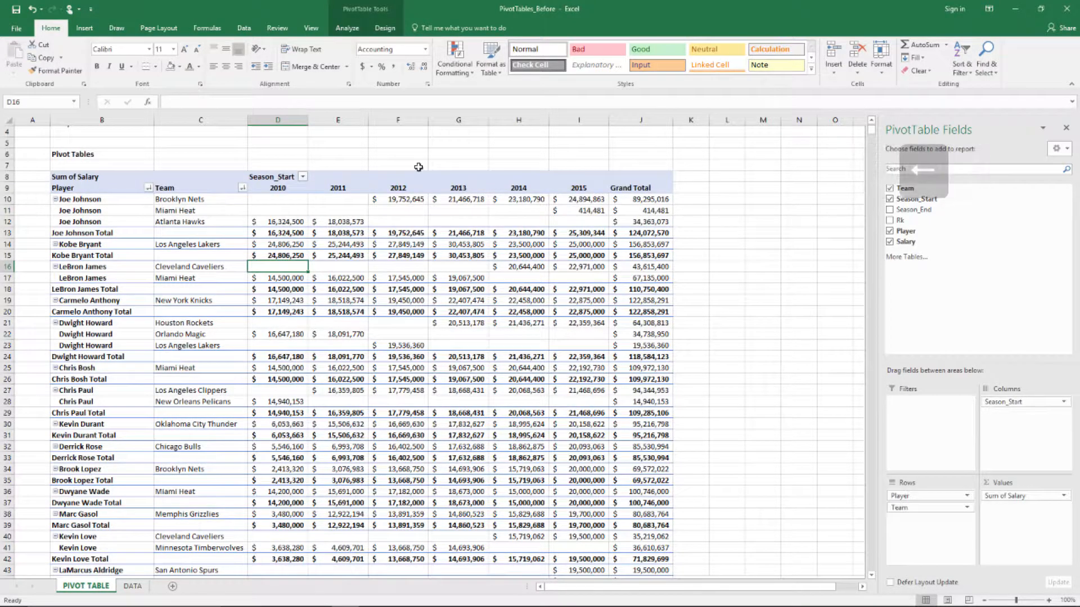
Recheck Joe Johnson's Miami Heat, Atlanta Hawks and Brooklyn Nets salaries, then drag Team out of Rows
{"action": "key", "text": "Up"}
{"action": "key", "text": "Left"}
{"action": "key", "text": "Up"}
{"action": "key", "text": "Up"}
{"action": "key", "text": "Up"}
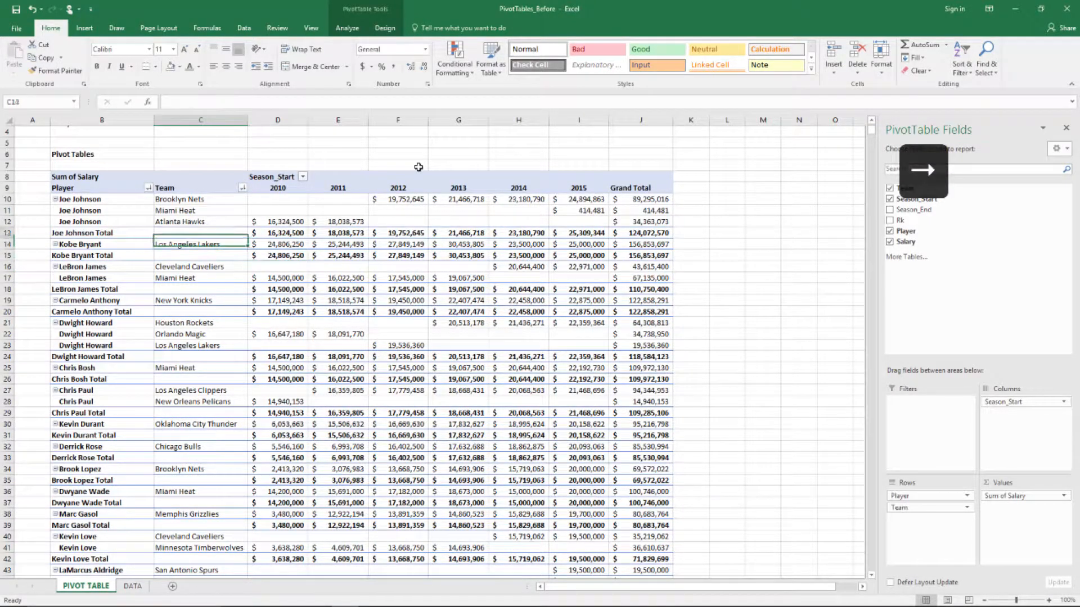
{"action": "key", "text": "Up"}
{"action": "key", "text": "Right"}
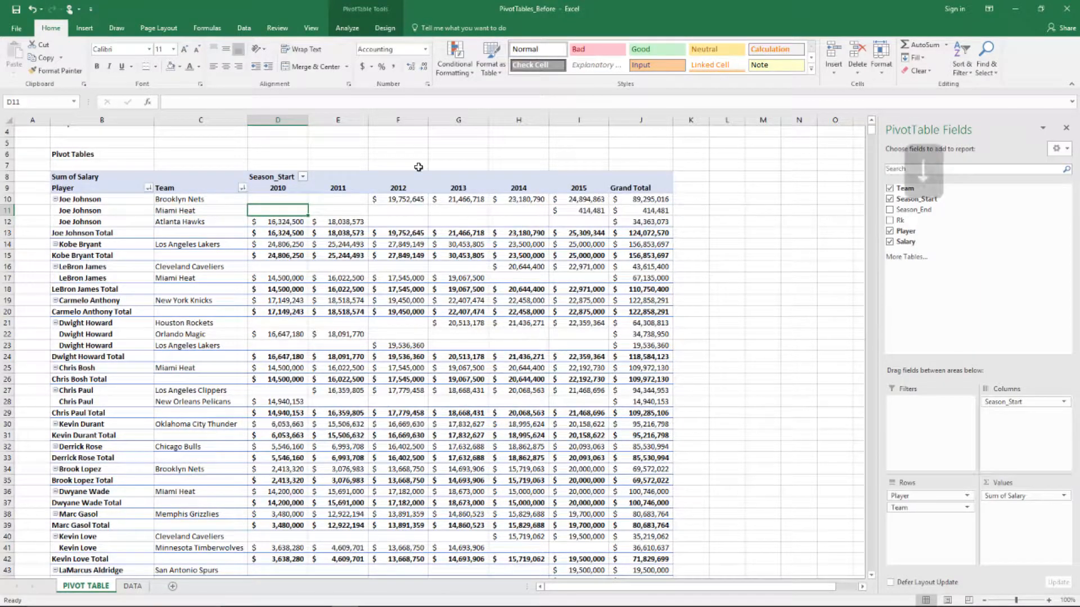
{"action": "key", "text": "Down"}
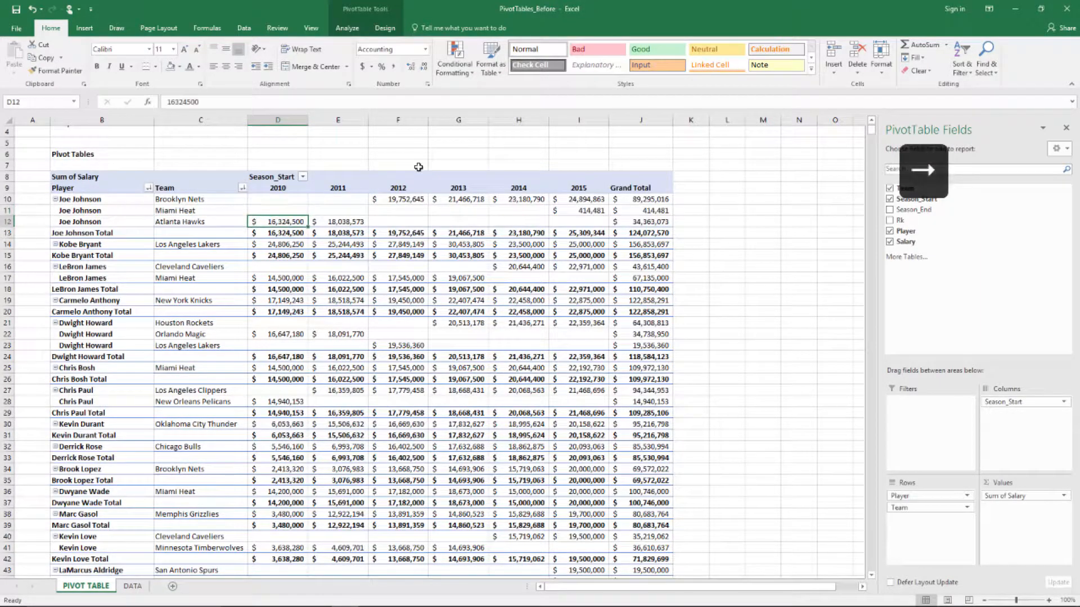
{"action": "key", "text": "Right"}
{"action": "key", "text": "Left"}
{"action": "key", "text": "Right"}
{"action": "key", "text": "Right"}
{"action": "key", "text": "Up"}
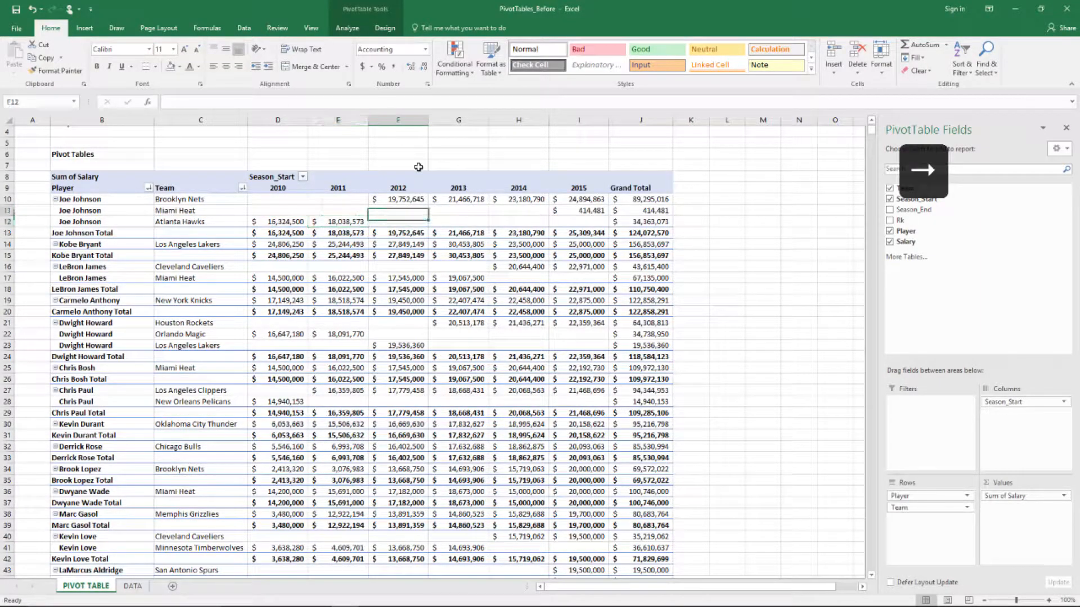
{"action": "key", "text": "Up"}
{"action": "key", "text": "Right"}
{"action": "key", "text": "Right"}
{"action": "key", "text": "Right"}
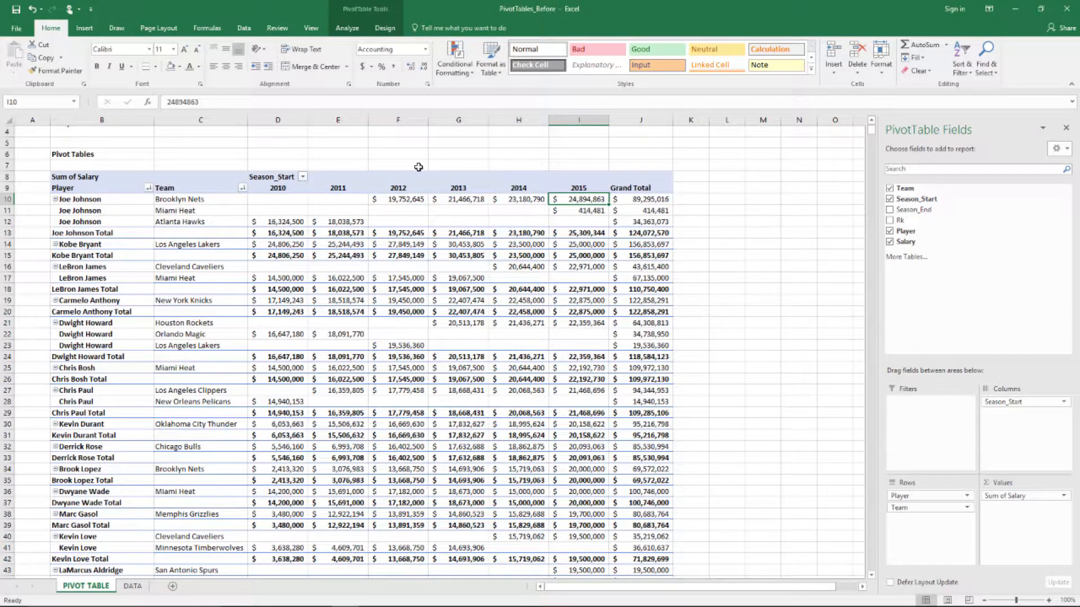
{"action": "key", "text": "Down"}
{"action": "key", "text": "Down"}
{"action": "key", "text": "Down"}
{"action": "key", "text": "Down"}
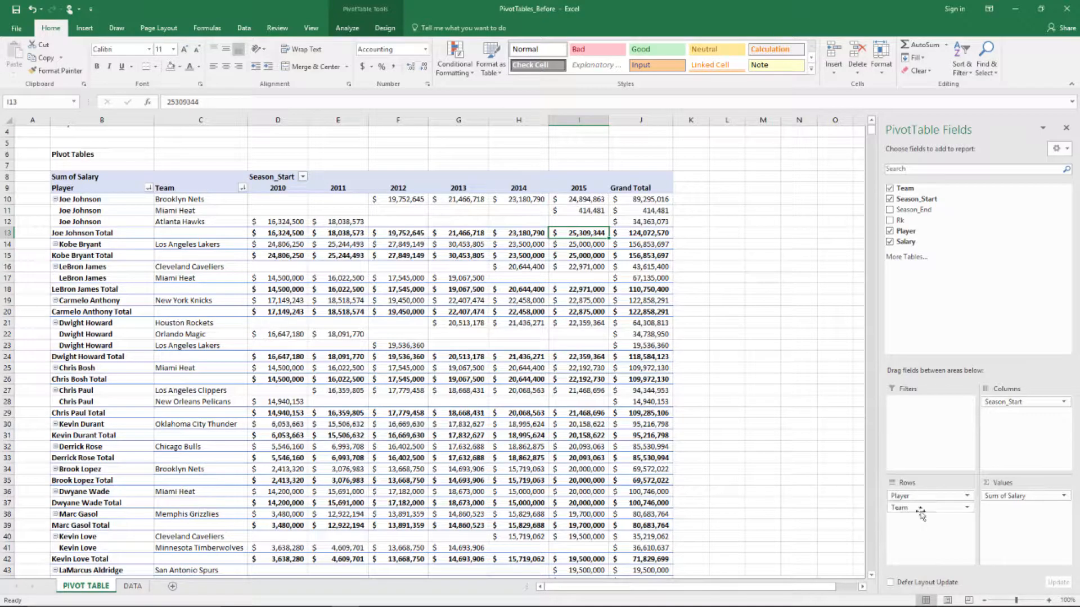
{"action": "left_click_drag", "start_coordinate": [920, 508], "coordinate": [499, 535]}
{"action": "scroll", "coordinate": [501, 535], "scroll_direction": "up", "scroll_amount": 1}
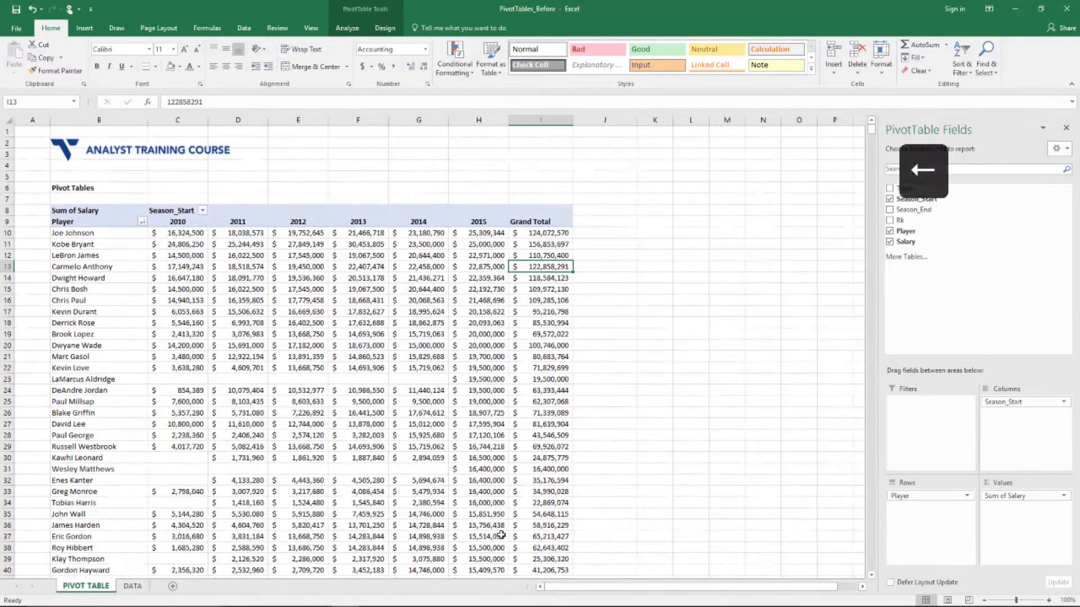
{"action": "key", "text": "Up"}
{"action": "key", "text": "Up"}
{"action": "key", "text": "Up"}
{"action": "key", "text": "Up"}
{"action": "key", "text": "Left"}
{"action": "key", "text": "Left"}
{"action": "key", "text": "Left"}
{"action": "key", "text": "Left"}
{"action": "key", "text": "Left"}
{"action": "key", "text": "Left"}
{"action": "key", "text": "Left"}
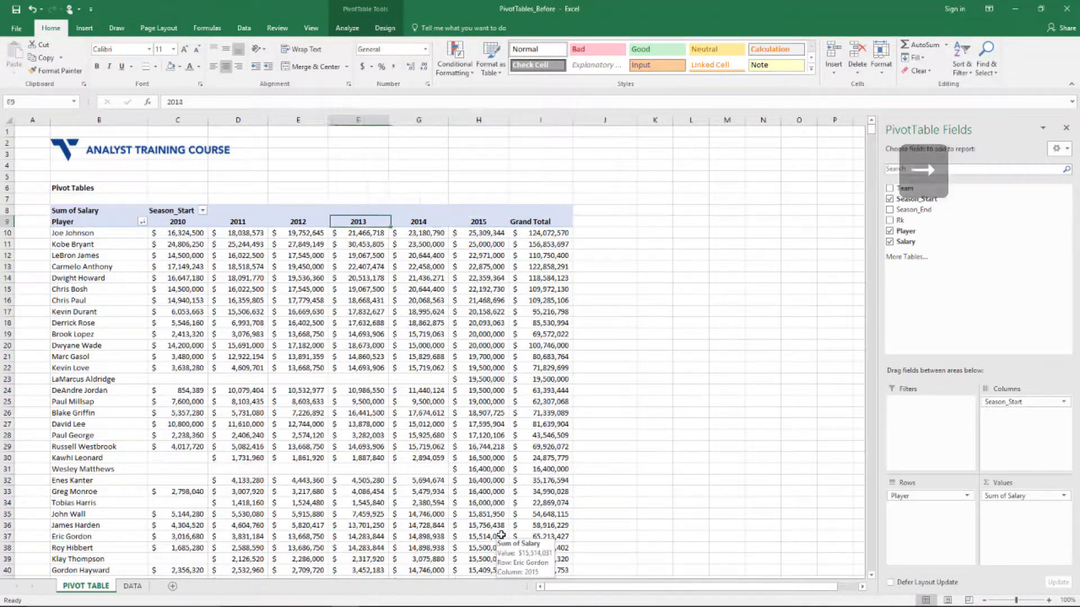
{"action": "key", "text": "Down"}
{"action": "key", "text": "Right"}
{"action": "key", "text": "Right"}
{"action": "key", "text": "Right"}
{"action": "key", "text": "Right"}
{"action": "key", "text": "Right"}
{"action": "key", "text": "Right"}
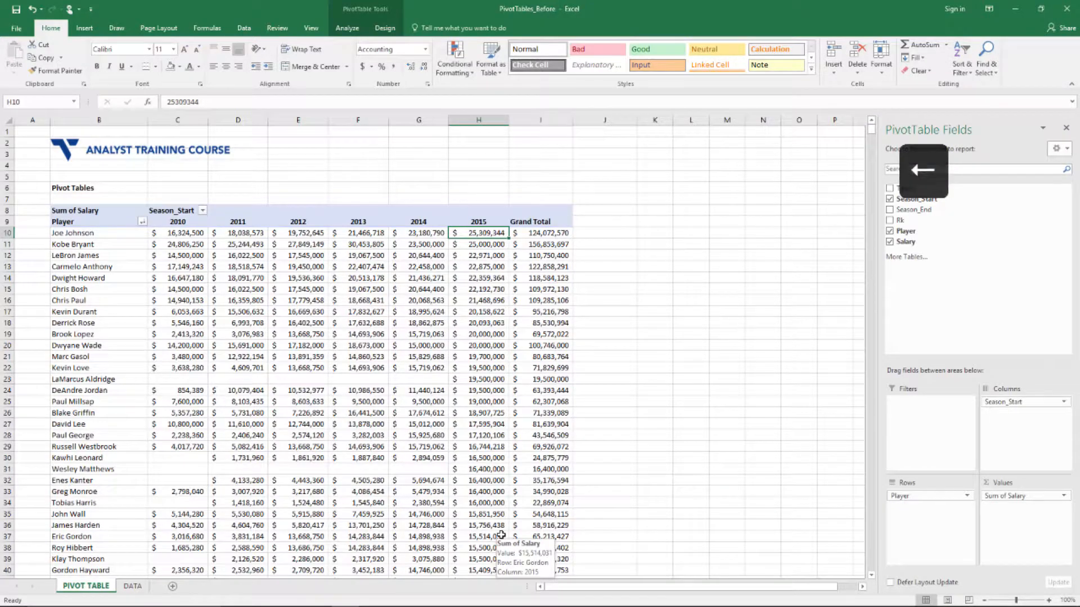
{"action": "key", "text": "Left"}
{"action": "key", "text": "Left"}
{"action": "key", "text": "Left"}
{"action": "key", "text": "Left"}
{"action": "key", "text": "Left"}
{"action": "key", "text": "Left"}
{"action": "key", "text": "Right"}
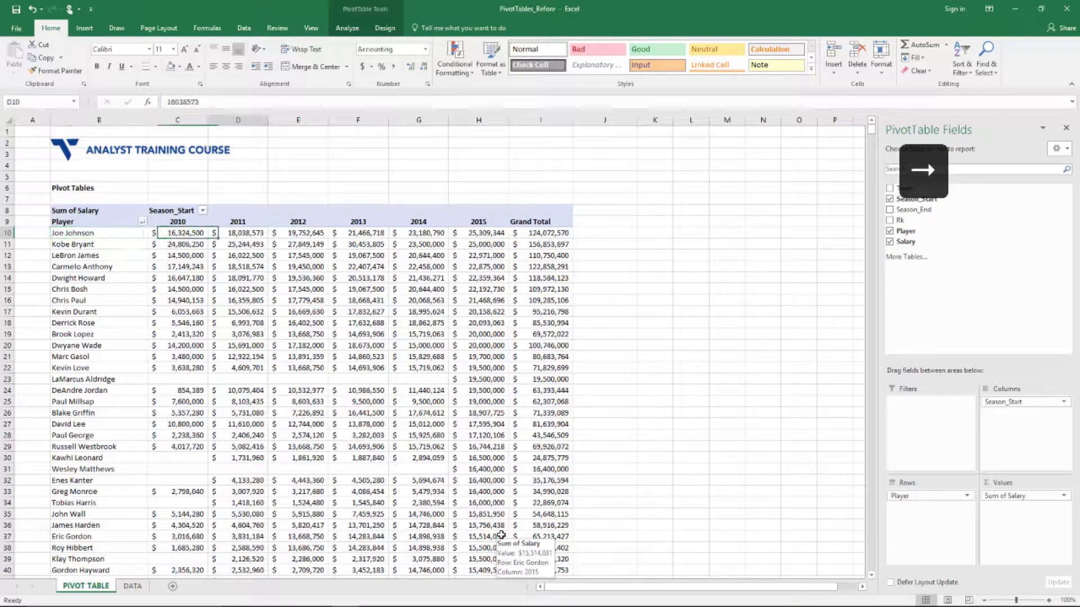
{"action": "key", "text": "Right"}
{"action": "key", "text": "Right"}
{"action": "key", "text": "Right"}
{"action": "key", "text": "Right"}
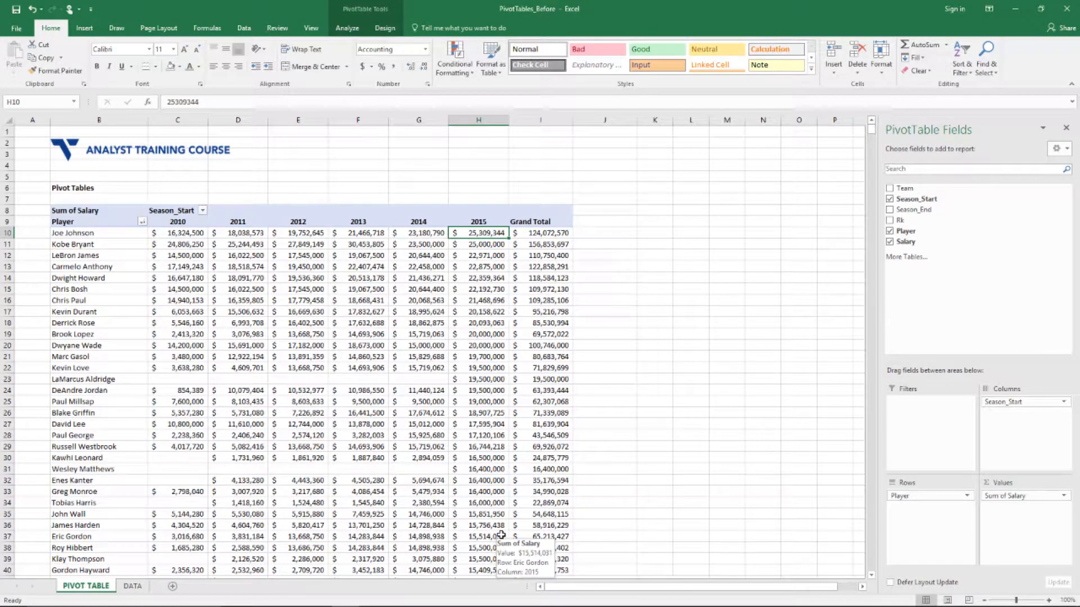
{"action": "key", "text": "Right"}
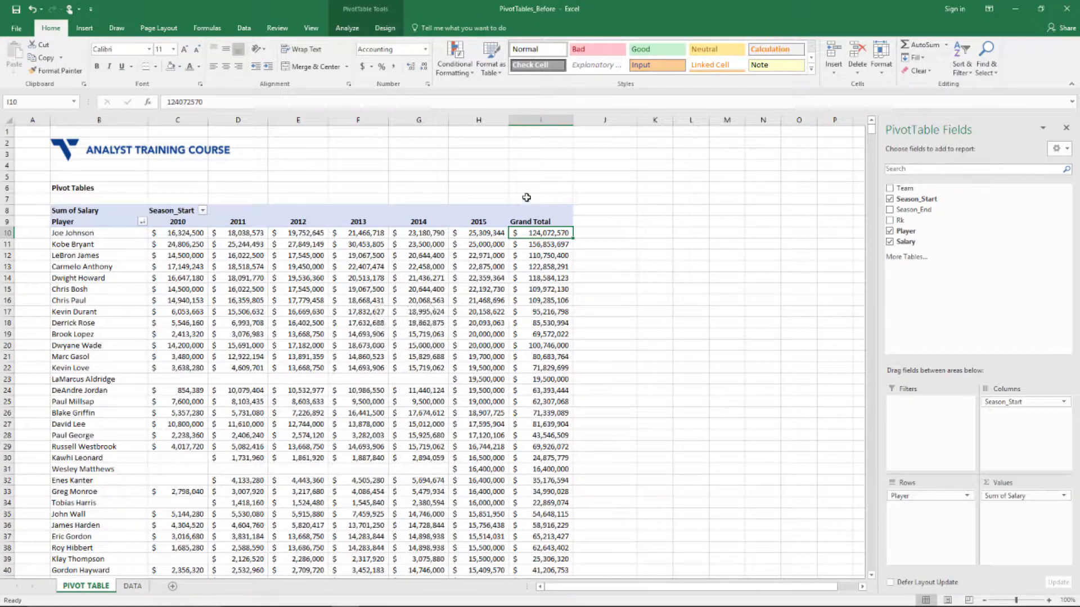
Sort the players by Grand Total, largest to smallest, so Kobe Bryant is first
{"action": "right_click", "coordinate": [533, 232]}
{"action": "mouse_move", "coordinate": [588, 294]}
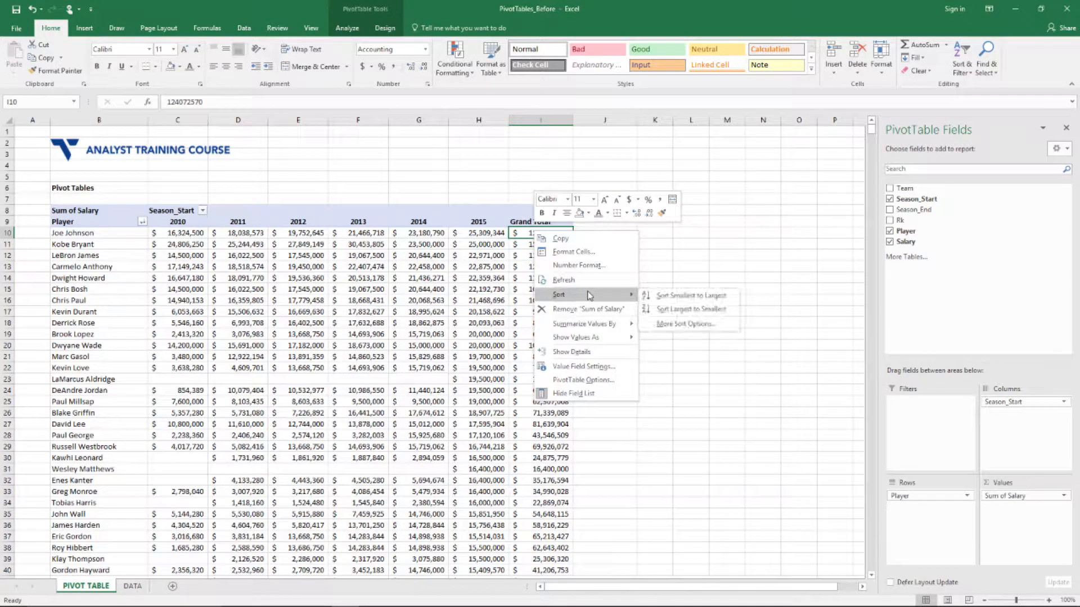
{"action": "left_click", "coordinate": [684, 309]}
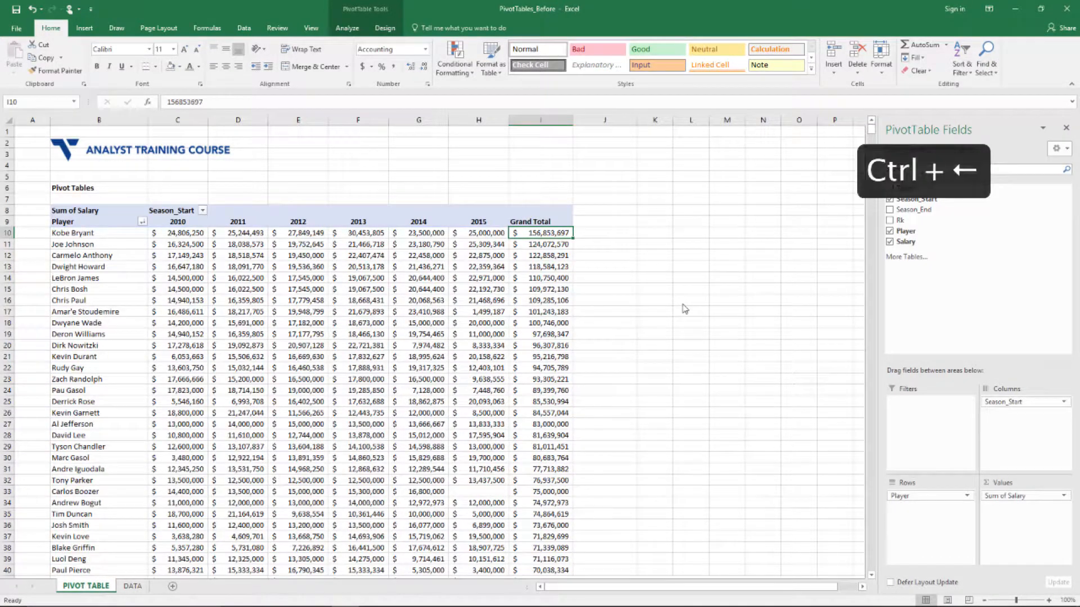
Review Kobe Bryant's 2010–2015 salaries and $156,853,697 Grand Total, then select the Grand Total heading
{"action": "key", "text": "ctrl+Left"}
{"action": "key", "text": "Right"}
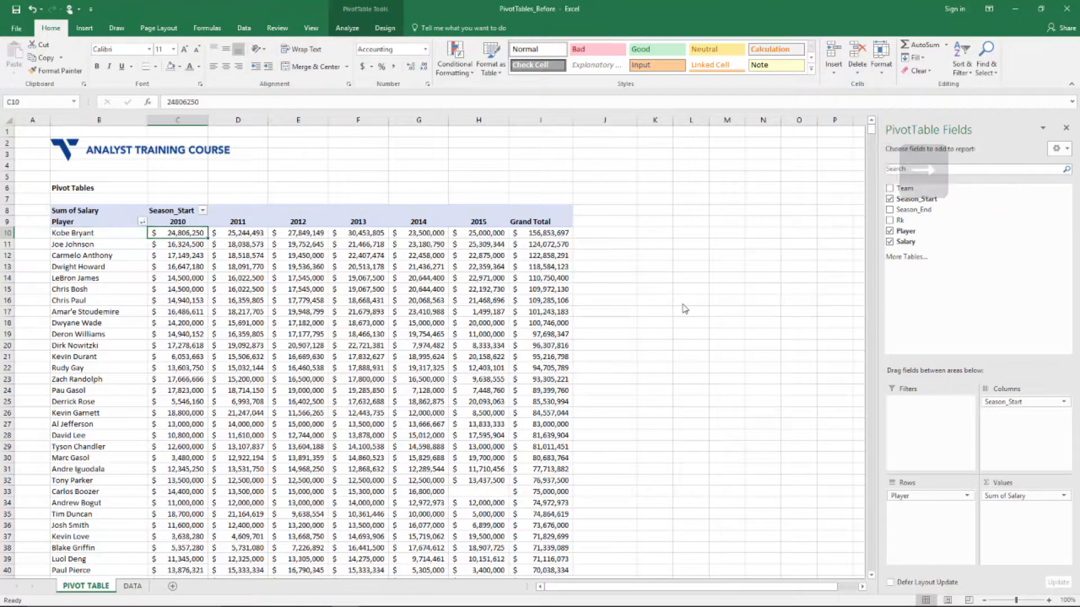
{"action": "key", "text": "shift+Right"}
{"action": "key", "text": "shift+Right"}
{"action": "key", "text": "shift+Right"}
{"action": "key", "text": "shift+Right"}
{"action": "key", "text": "shift+Right"}
{"action": "key", "text": "Right"}
{"action": "key", "text": "Right"}
{"action": "key", "text": "Right"}
{"action": "key", "text": "Right"}
{"action": "key", "text": "Right"}
{"action": "key", "text": "Right"}
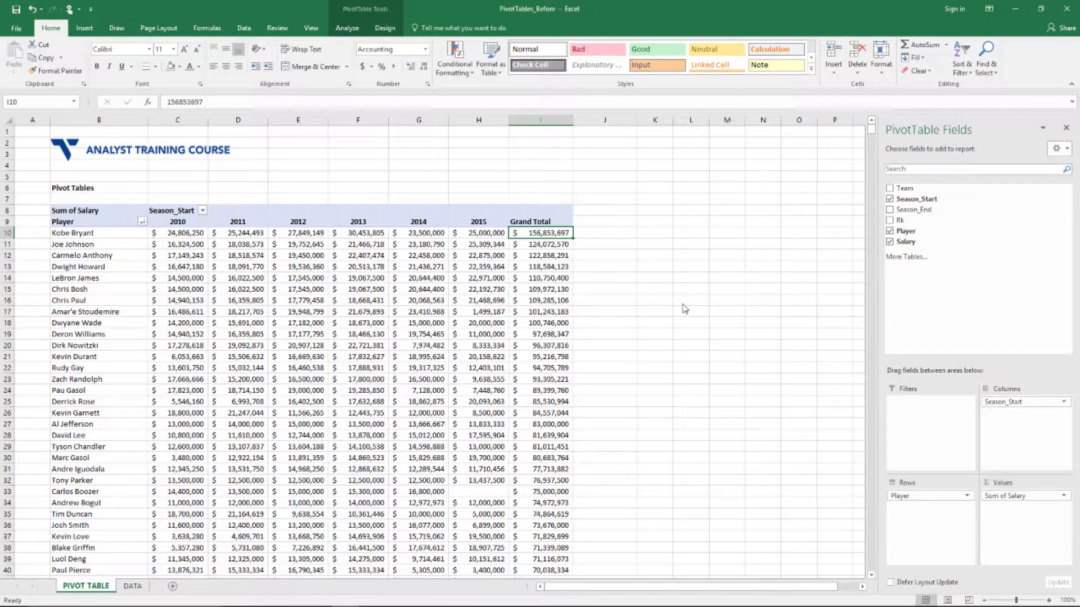
{"action": "key", "text": "shift+Left"}
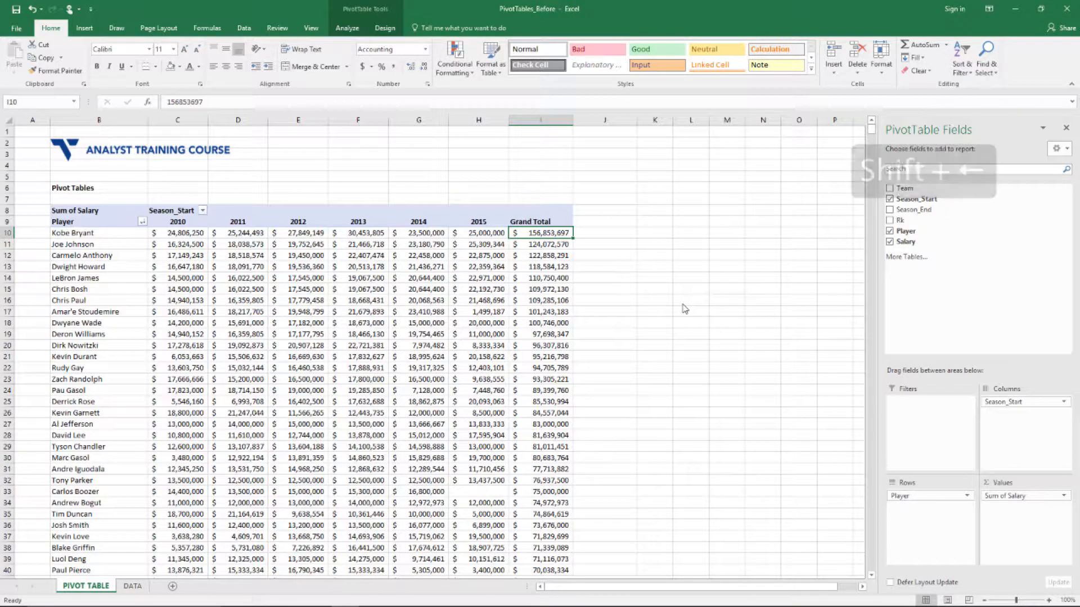
{"action": "key", "text": "Left"}
{"action": "key", "text": "shift+Left"}
{"action": "key", "text": "shift+Left"}
{"action": "key", "text": "shift+Left"}
{"action": "key", "text": "shift+Left"}
{"action": "key", "text": "shift+Left"}
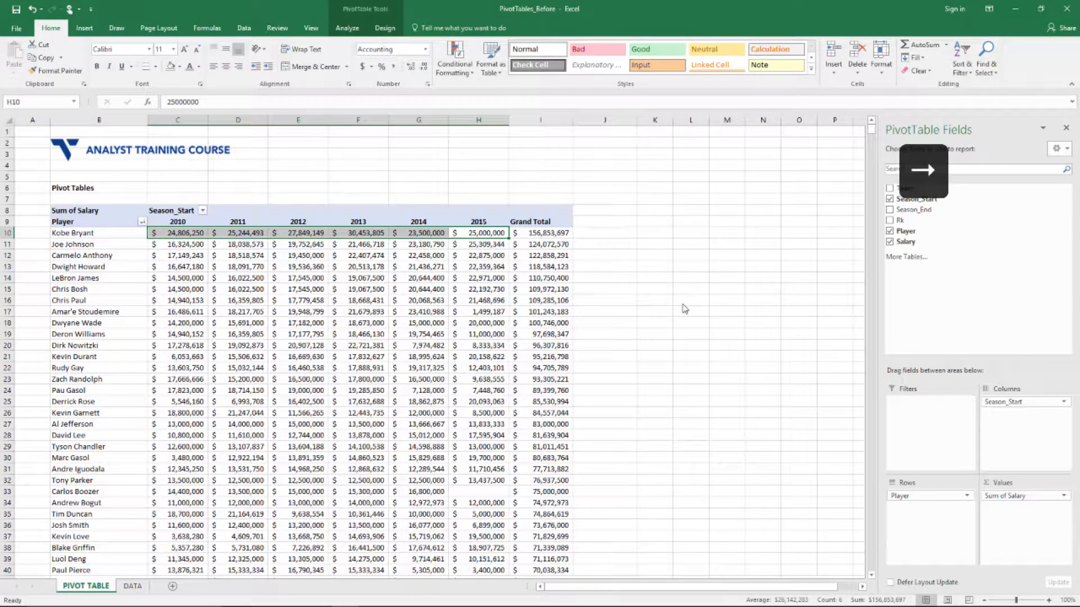
{"action": "key", "text": "Right"}
{"action": "key", "text": "Right"}
{"action": "key", "text": "Up"}
{"action": "left_click", "coordinate": [540, 221]}
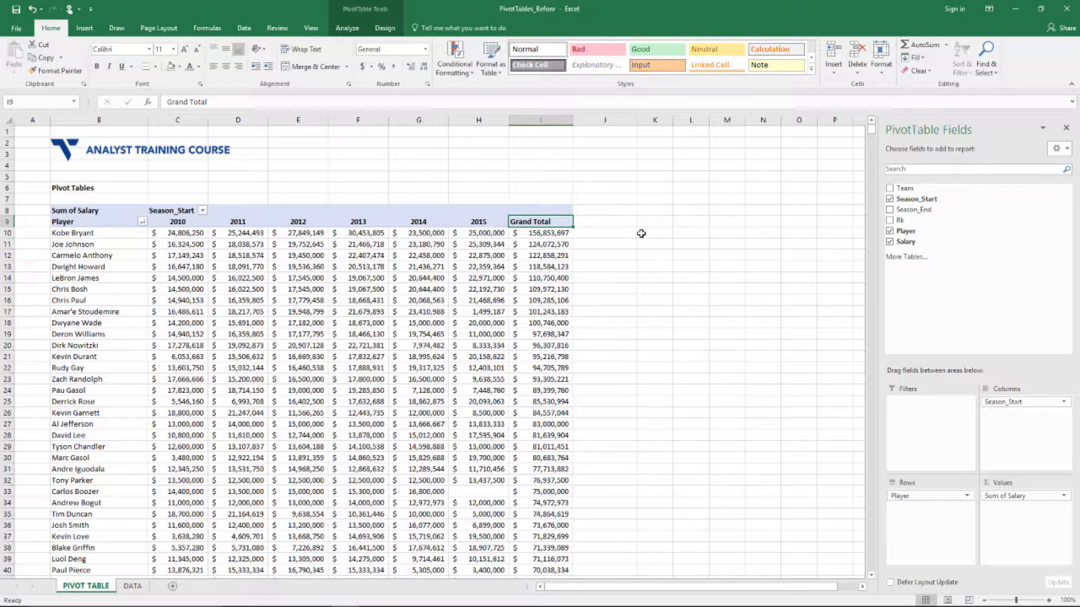
Summarize salaries by Average instead of Sum, giving Kobe Bryant a $26,142,283 Grand Total
{"action": "right_click", "coordinate": [549, 227]}
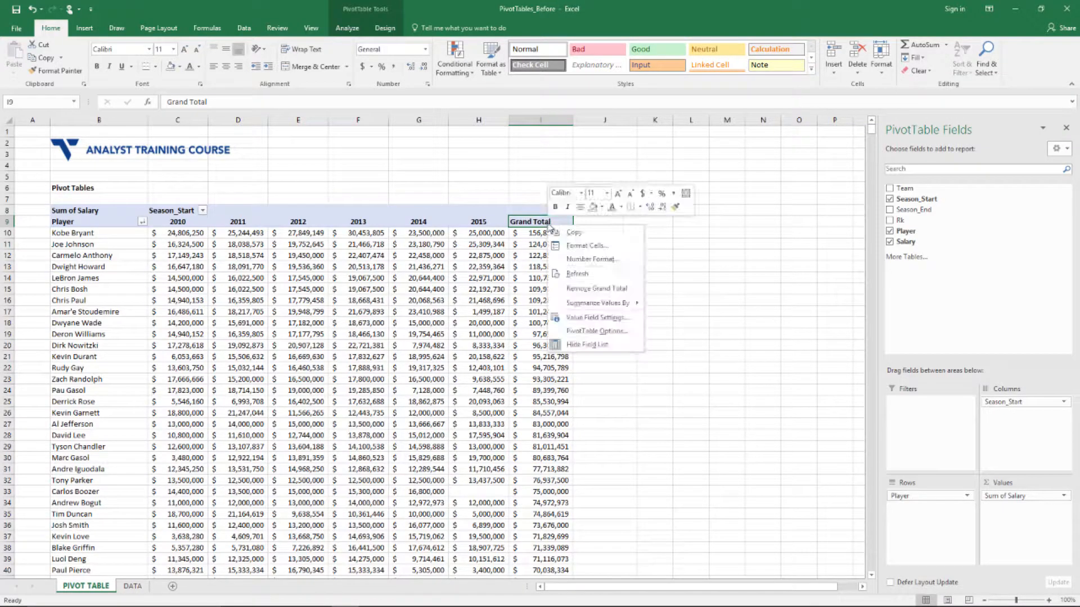
{"action": "mouse_move", "coordinate": [631, 304]}
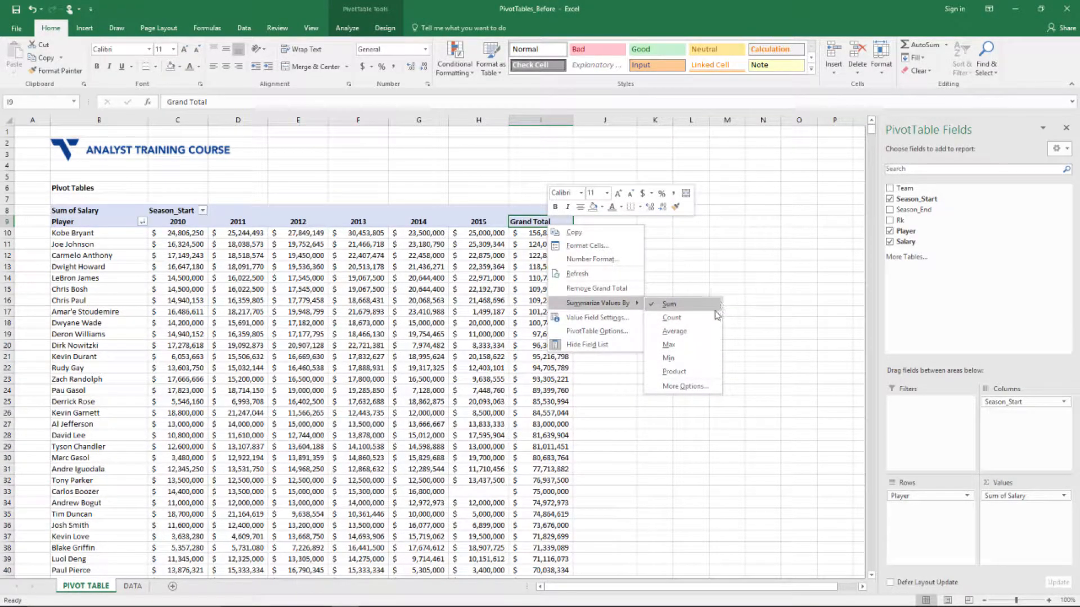
{"action": "left_click", "coordinate": [708, 333]}
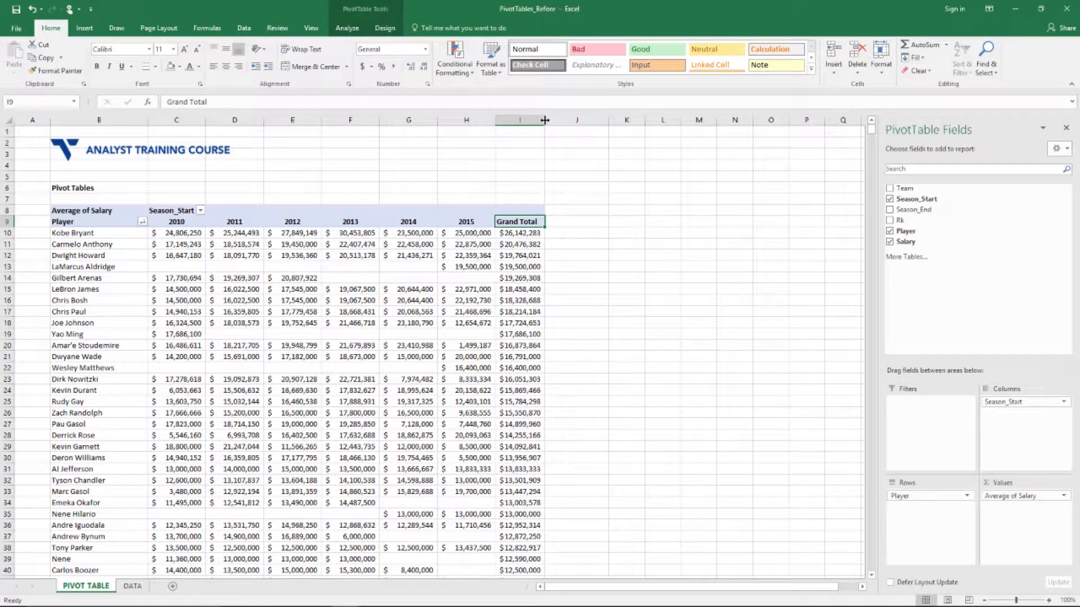
{"action": "key", "text": "Down"}
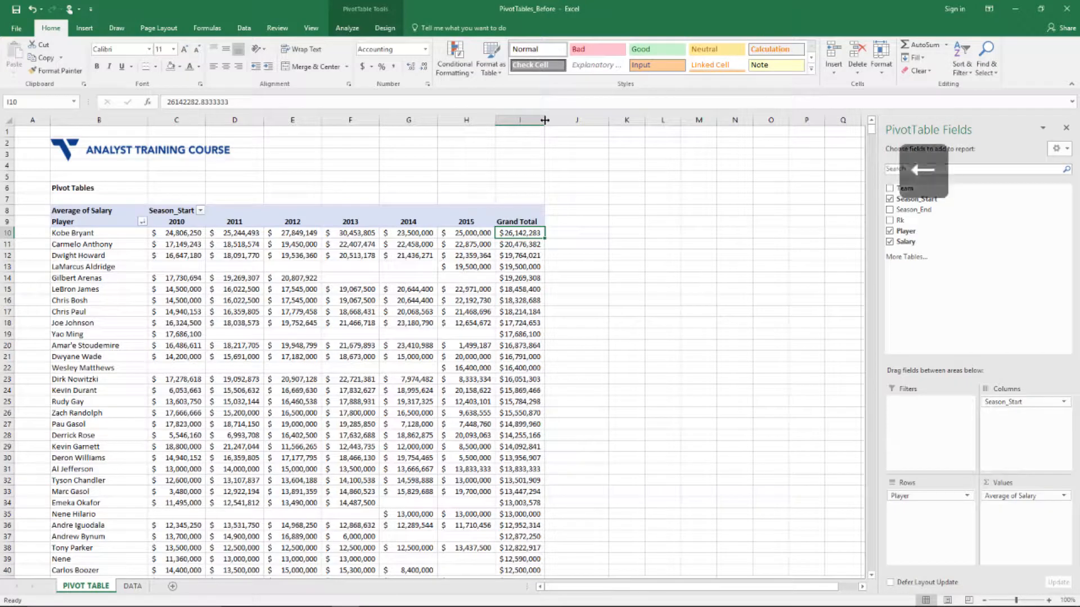
{"action": "key", "text": "Left"}
{"action": "key", "text": "Left"}
{"action": "key", "text": "Left"}
{"action": "key", "text": "Left"}
{"action": "key", "text": "Left"}
{"action": "key", "text": "Left"}
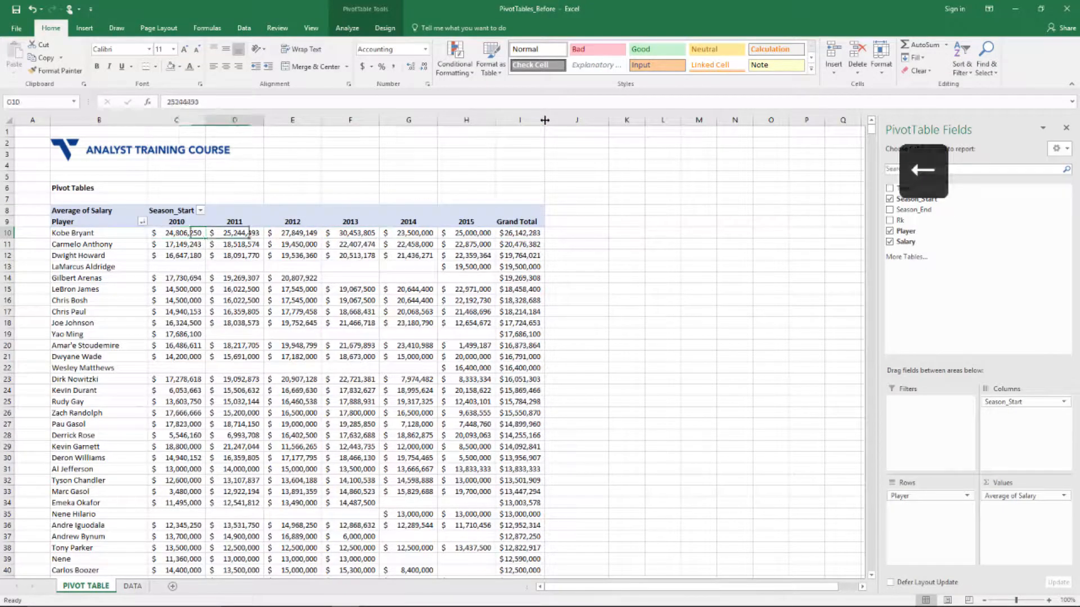
{"action": "key", "text": "Right"}
{"action": "key", "text": "Right"}
{"action": "key", "text": "Right"}
{"action": "key", "text": "Right"}
{"action": "key", "text": "Right"}
{"action": "key", "text": "Right"}
{"action": "key", "text": "Left"}
{"action": "key", "text": "Right"}
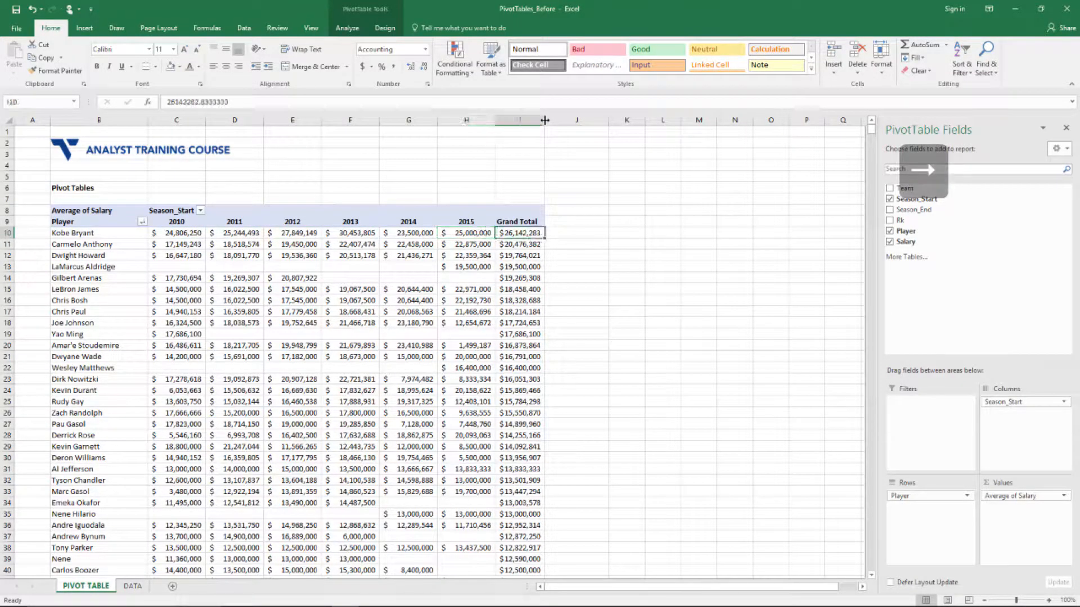
{"action": "key", "text": "Left"}
{"action": "key", "text": "Left"}
{"action": "key", "text": "Left"}
{"action": "key", "text": "Left"}
{"action": "key", "text": "Left"}
{"action": "key", "text": "Left"}
{"action": "key", "text": "Right"}
{"action": "key", "text": "Right"}
{"action": "key", "text": "Right"}
{"action": "key", "text": "Right"}
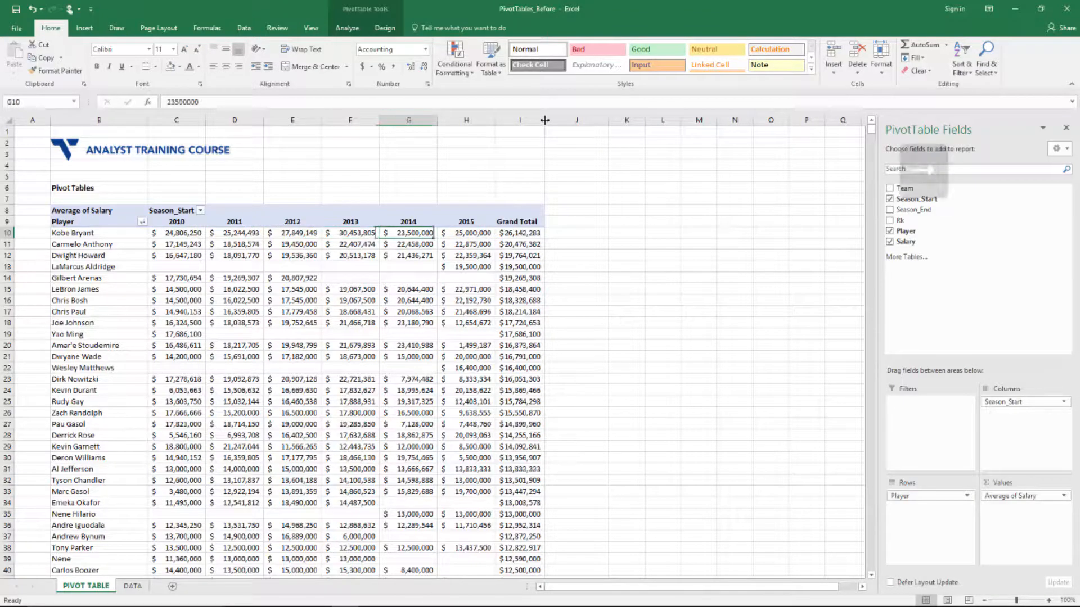
{"action": "key", "text": "Left"}
{"action": "key", "text": "Left"}
{"action": "key", "text": "Left"}
{"action": "key", "text": "Right"}
{"action": "key", "text": "Right"}
{"action": "key", "text": "Right"}
{"action": "key", "text": "Right"}
{"action": "key", "text": "Left"}
{"action": "key", "text": "Left"}
{"action": "key", "text": "Left"}
{"action": "key", "text": "Left"}
{"action": "key", "text": "Right"}
{"action": "key", "text": "Right"}
{"action": "key", "text": "Right"}
{"action": "key", "text": "Right"}
{"action": "key", "text": "Right"}
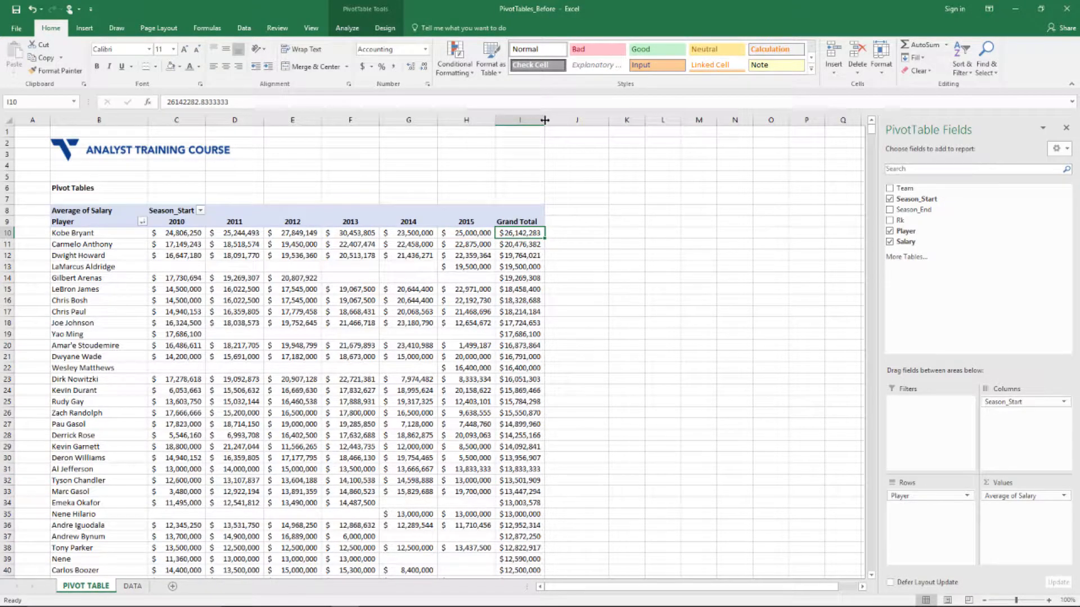
{"action": "key", "text": "Down"}
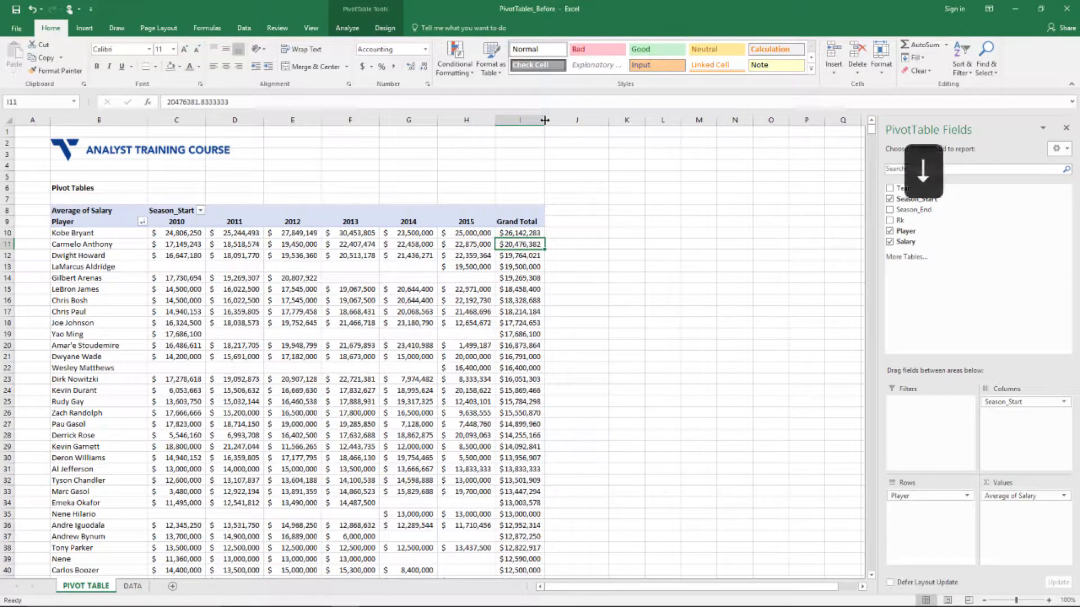
{"action": "key", "text": "Down"}
{"action": "key", "text": "Down"}
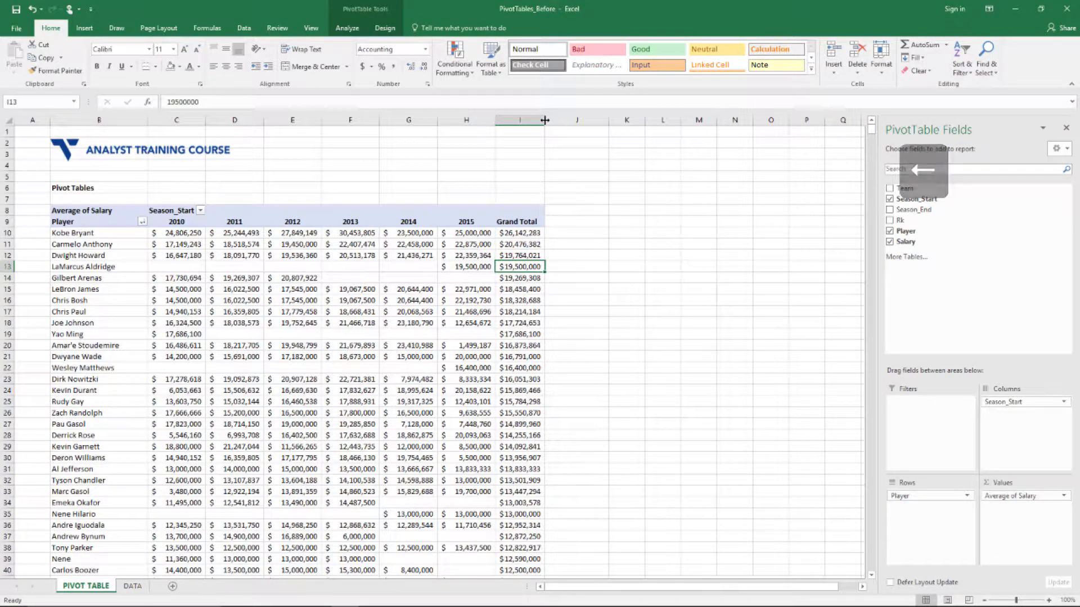
{"action": "key", "text": "Left"}
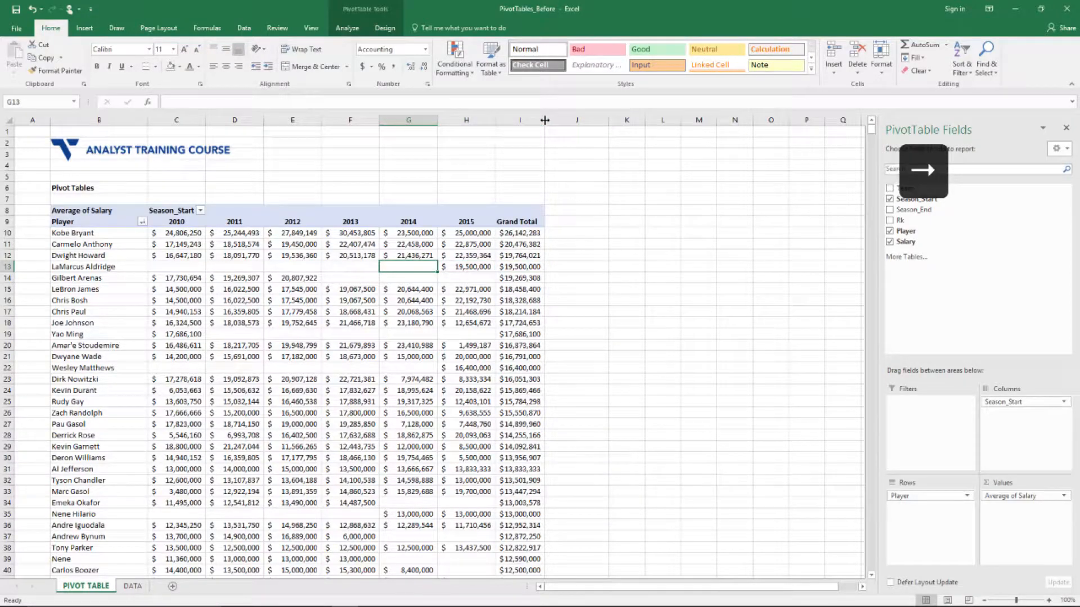
{"action": "key", "text": "Right"}
{"action": "key", "text": "Down"}
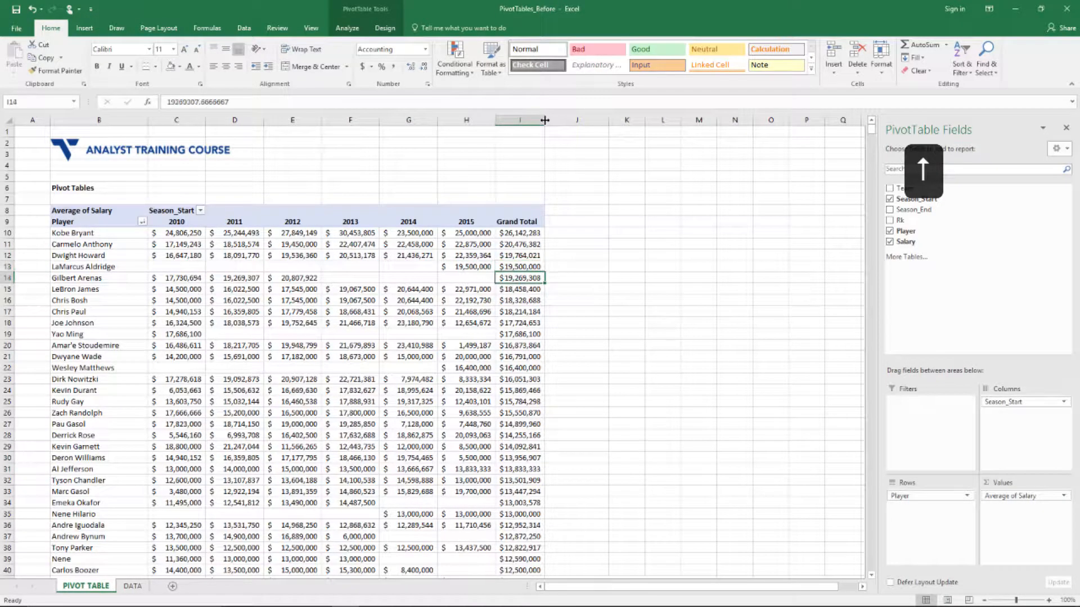
{"action": "key", "text": "Up"}
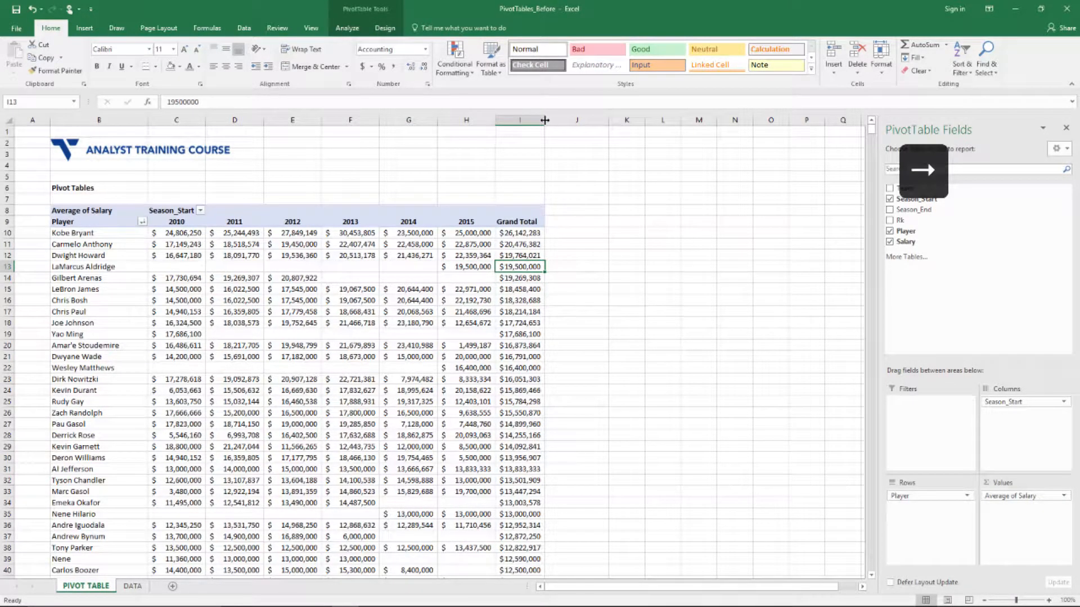
{"action": "key", "text": "Right"}
{"action": "key", "text": "Left"}
{"action": "key", "text": "Right"}
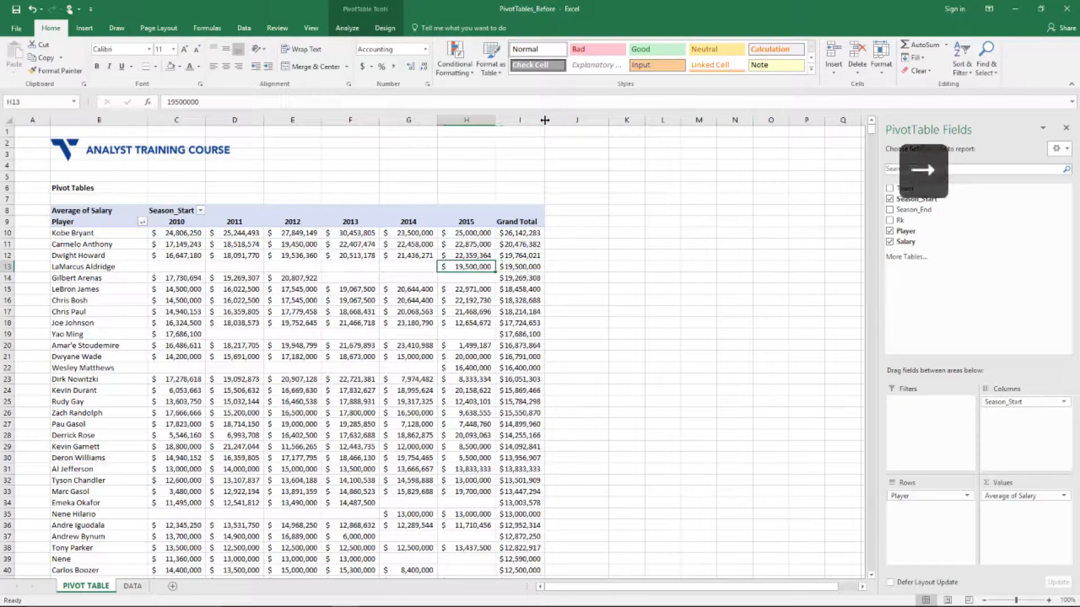
{"action": "key", "text": "Left"}
{"action": "key", "text": "Right"}
{"action": "key", "text": "Left"}
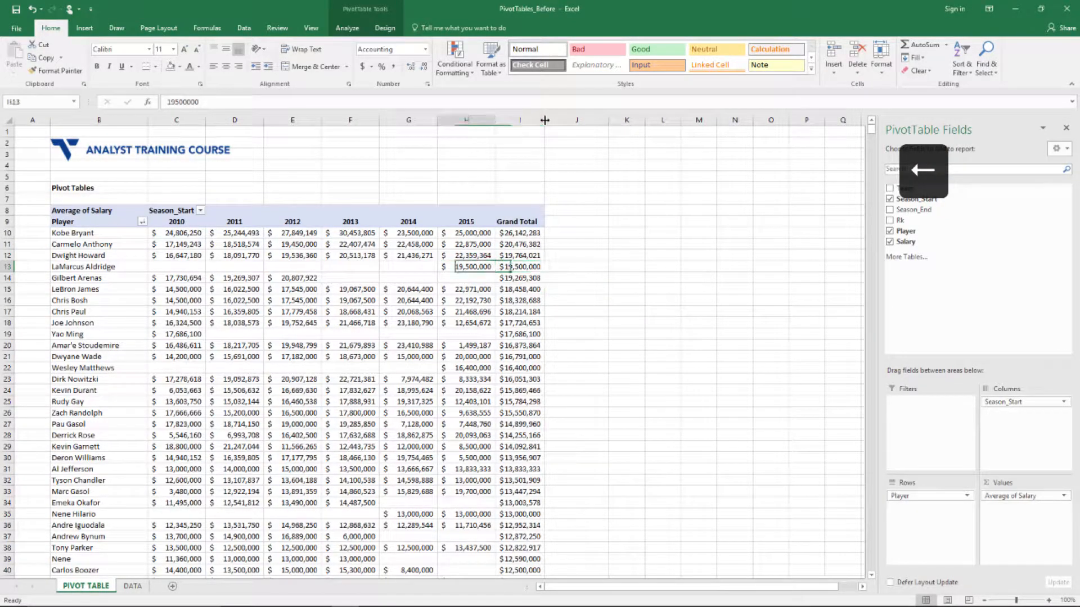
{"action": "key", "text": "Right"}
{"action": "key", "text": "Right"}
{"action": "key", "text": "Left"}
{"action": "key", "text": "Right"}
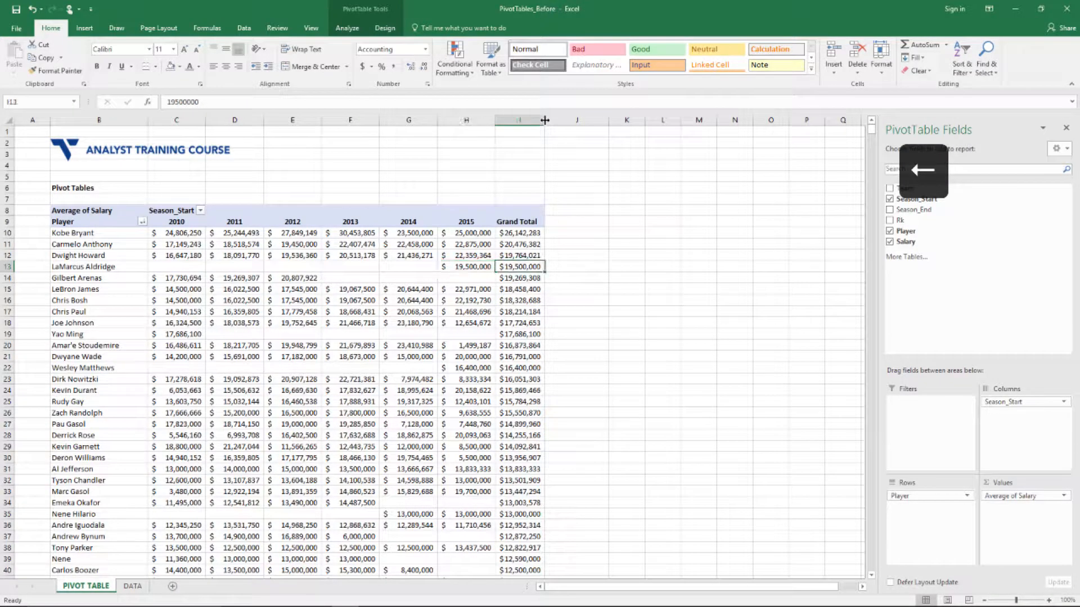
{"action": "key", "text": "Left"}
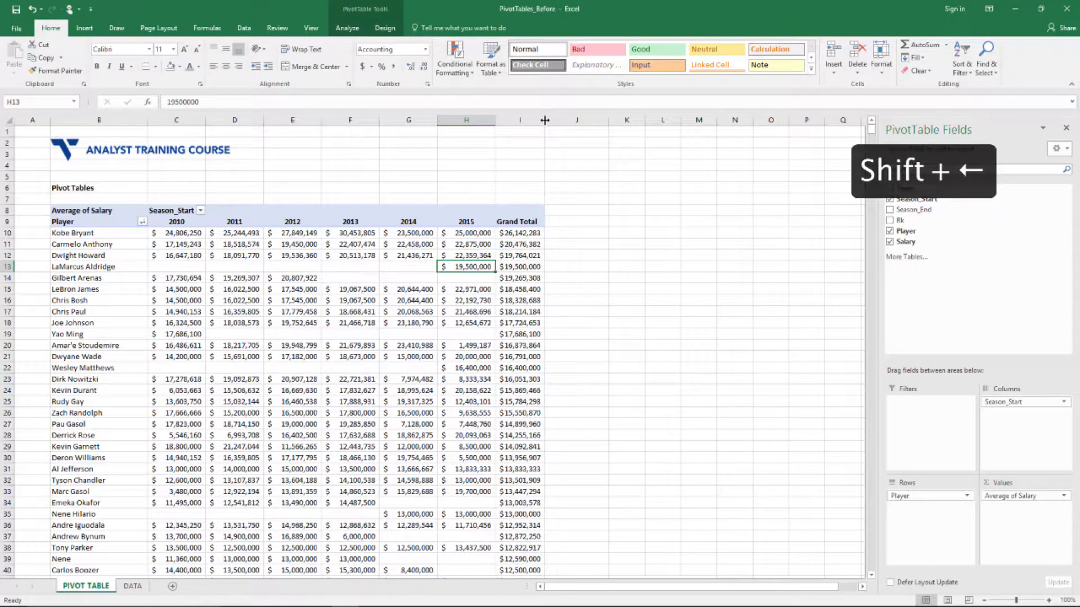
{"action": "key", "text": "shift+Left"}
{"action": "key", "text": "shift+Left"}
{"action": "key", "text": "shift+Left"}
{"action": "key", "text": "shift+Left"}
{"action": "key", "text": "shift+Left"}
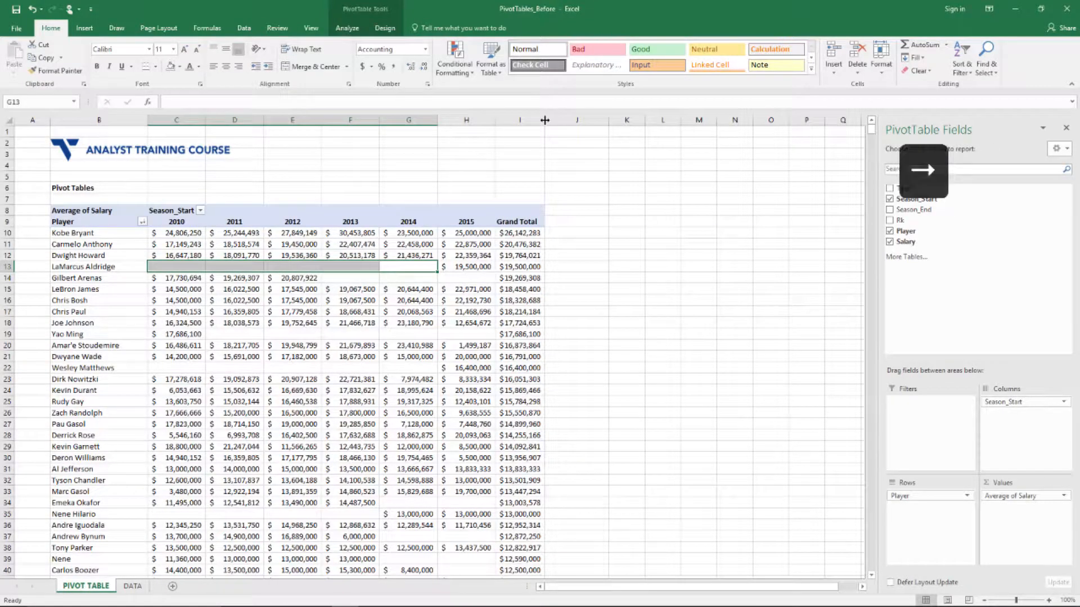
{"action": "key", "text": "Right"}
{"action": "key", "text": "Down"}
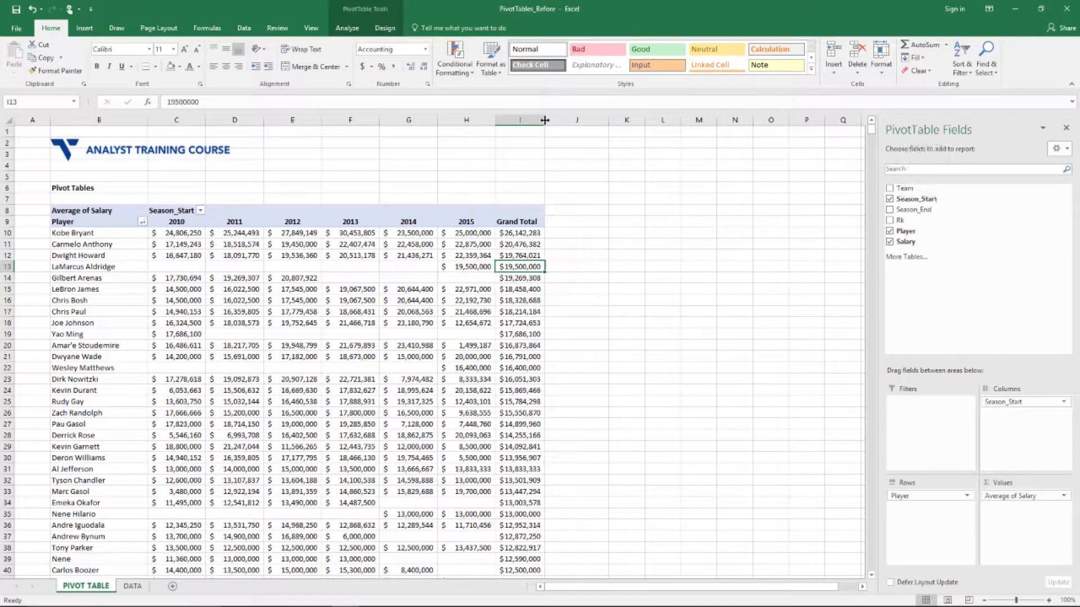
{"action": "key", "text": "Left"}
{"action": "key", "text": "Left"}
{"action": "key", "text": "Left"}
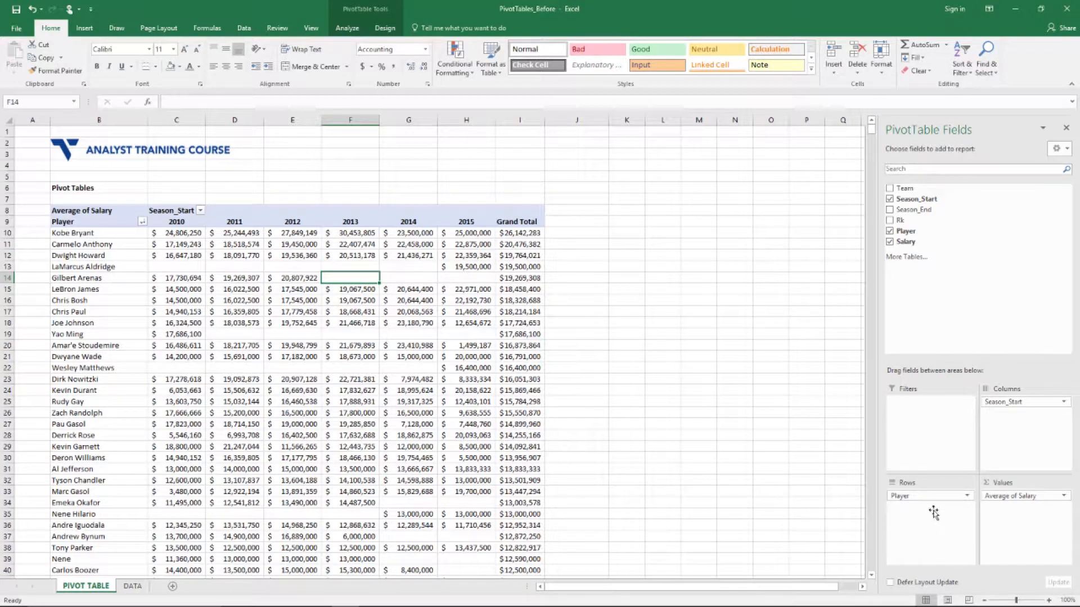
Drag Player out of Rows, leaving one average-salary row per season with a $4,774,037 Grand Total
{"action": "left_click_drag", "start_coordinate": [927, 496], "coordinate": [647, 517]}
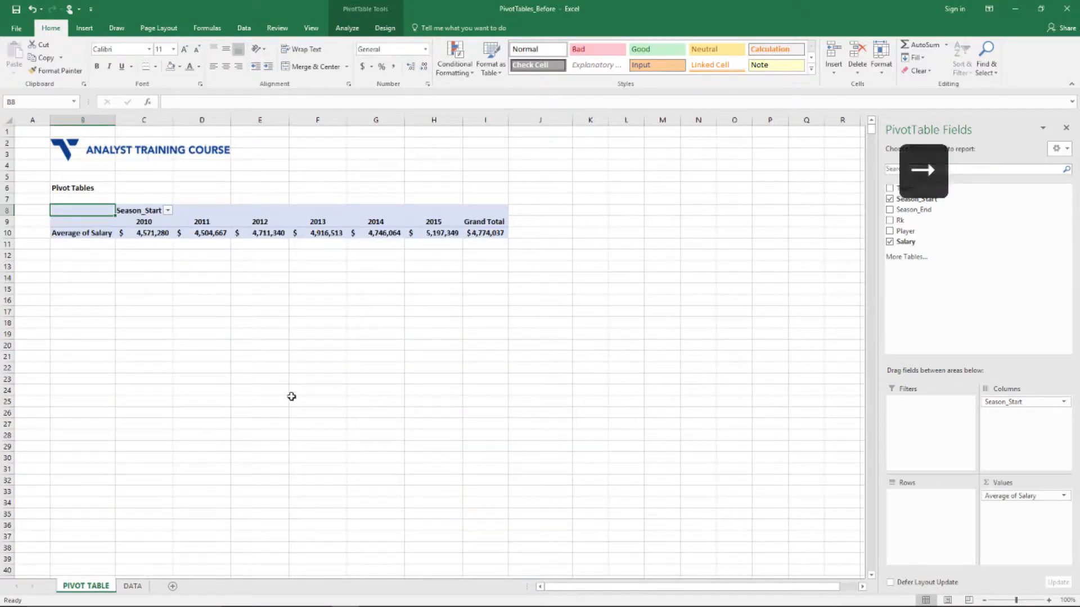
{"action": "key", "text": "Down"}
{"action": "key", "text": "Down"}
{"action": "key", "text": "Right"}
{"action": "key", "text": "Up"}
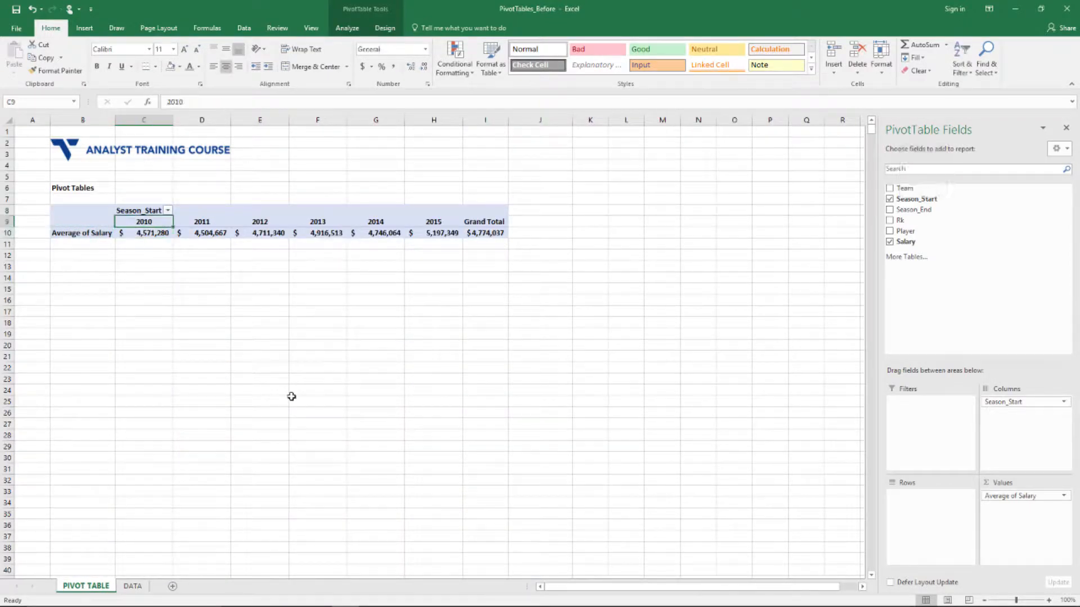
{"action": "key", "text": "Down"}
{"action": "key", "text": "Right"}
{"action": "key", "text": "Right"}
{"action": "key", "text": "Right"}
{"action": "key", "text": "Right"}
{"action": "key", "text": "Right"}
{"action": "key", "text": "Right"}
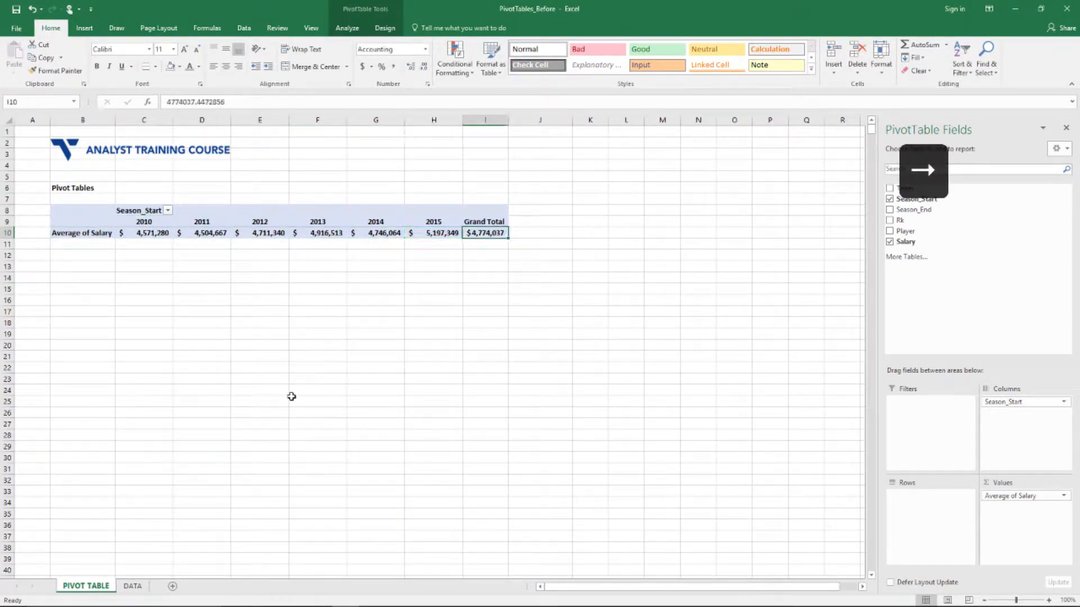
{"action": "key", "text": "Left"}
{"action": "key", "text": "Right"}
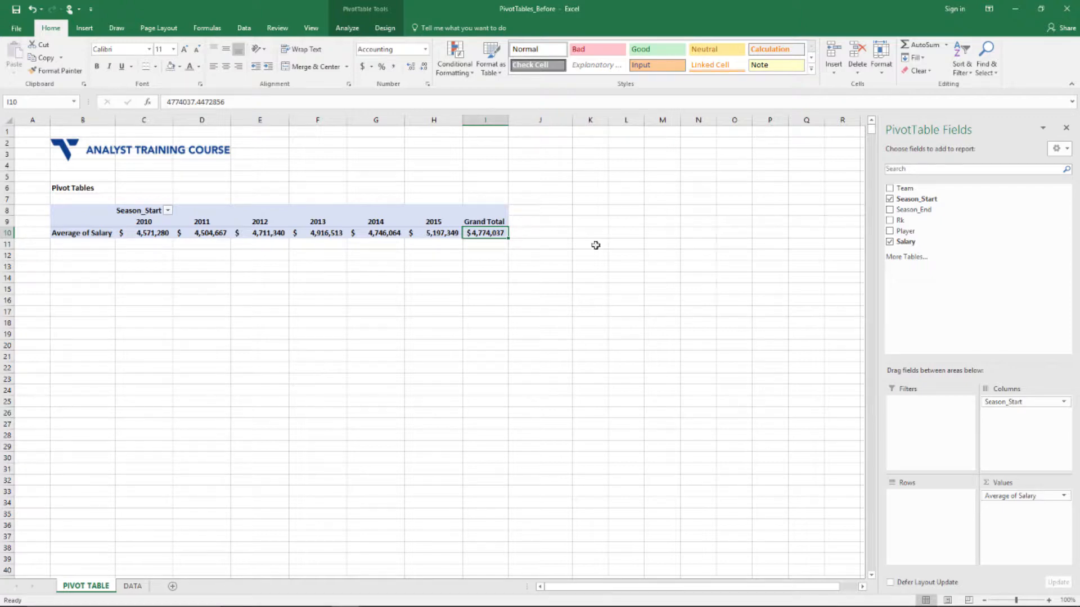
Add Team to the Rows area to list average salary per team by season
{"action": "left_click_drag", "start_coordinate": [910, 192], "coordinate": [915, 499]}
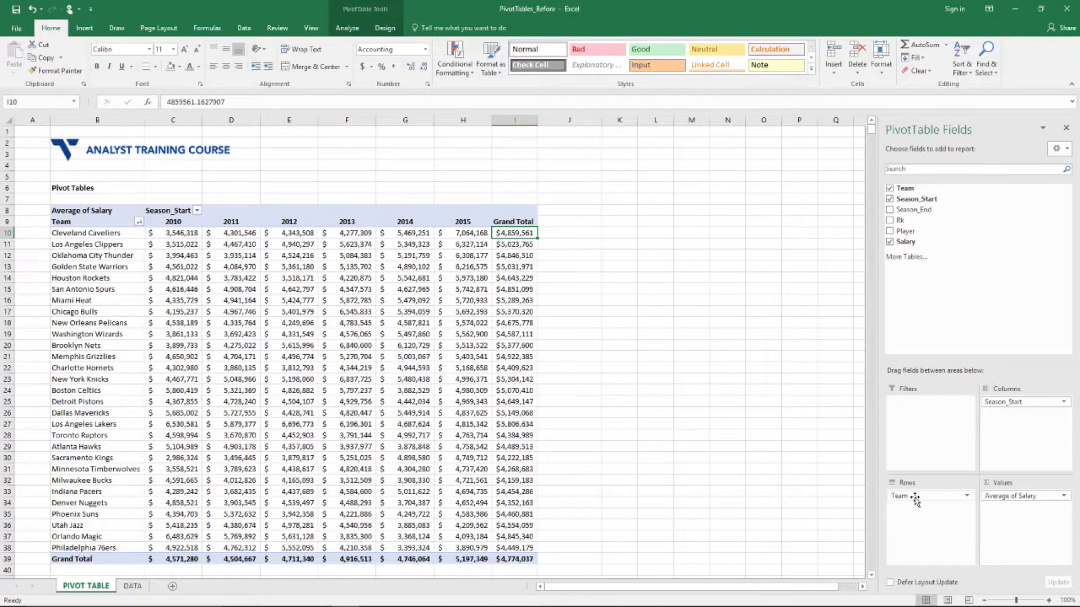
{"action": "key", "text": "ctrl+Down"}
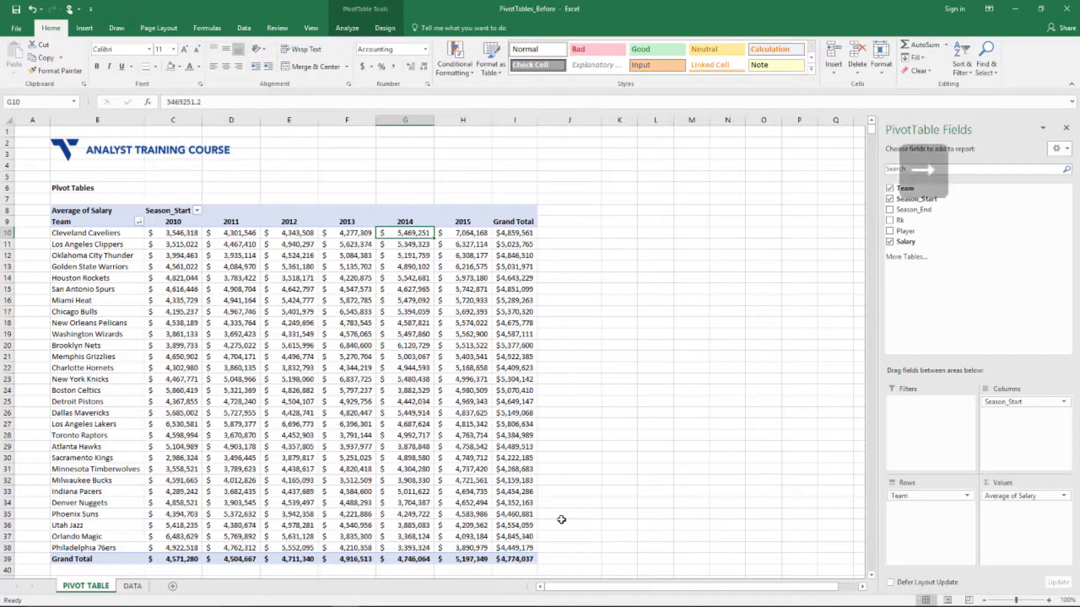
{"action": "key", "text": "Left"}
{"action": "key", "text": "Left"}
{"action": "key", "text": "Left"}
{"action": "key", "text": "Right"}
{"action": "key", "text": "Right"}
{"action": "key", "text": "Right"}
{"action": "key", "text": "Right"}
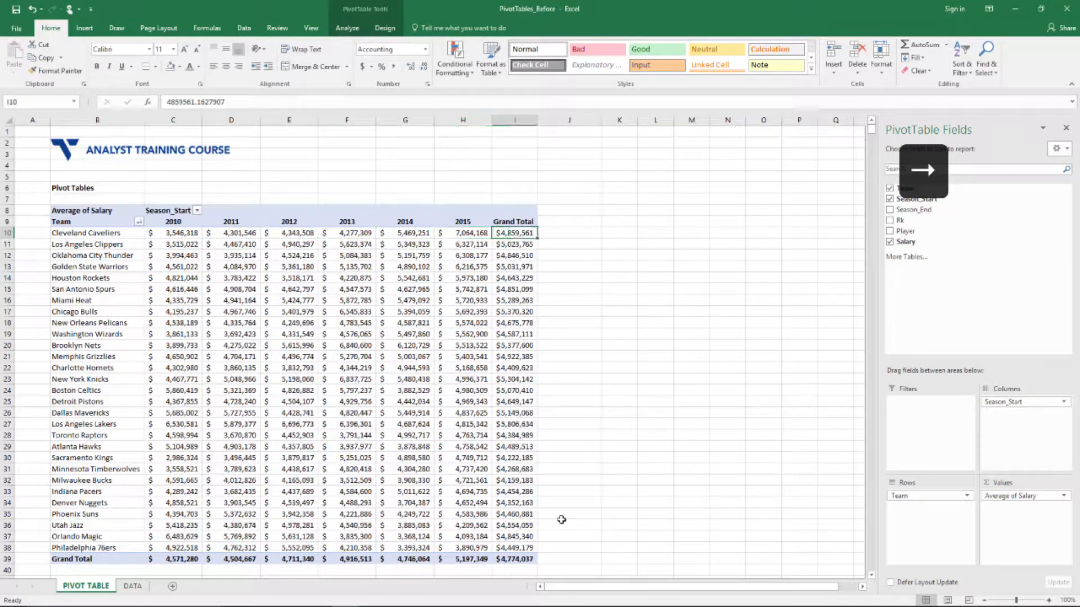
Sort the teams by Grand Total, largest to smallest, putting Los Angeles Lakers first at $5,806,634
{"action": "right_click", "coordinate": [534, 230]}
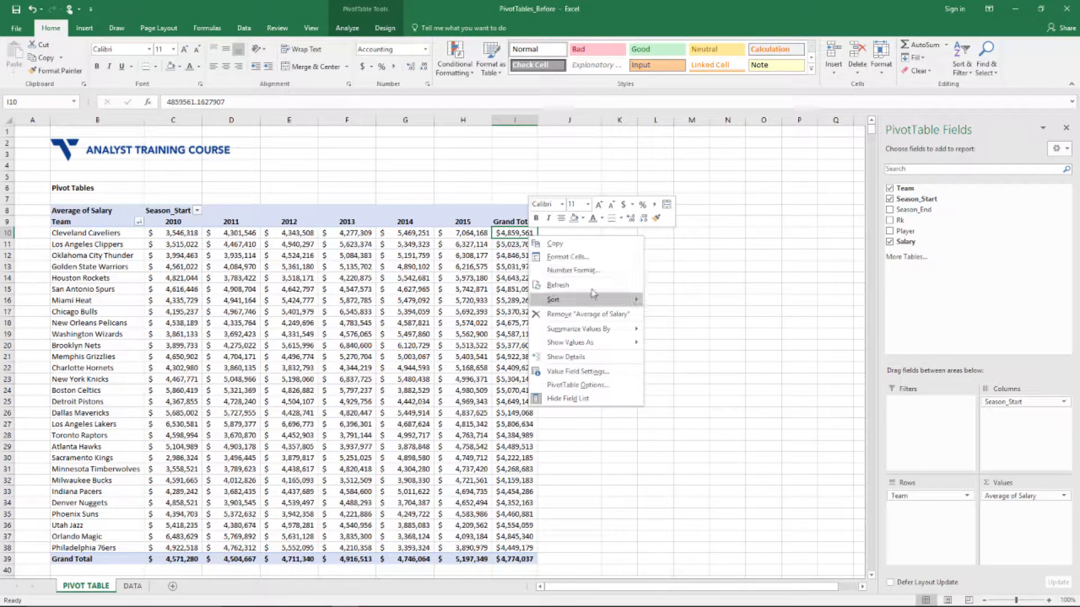
{"action": "mouse_move", "coordinate": [554, 299]}
{"action": "key", "text": "ctrl+Left"}
{"action": "left_click", "coordinate": [673, 314]}
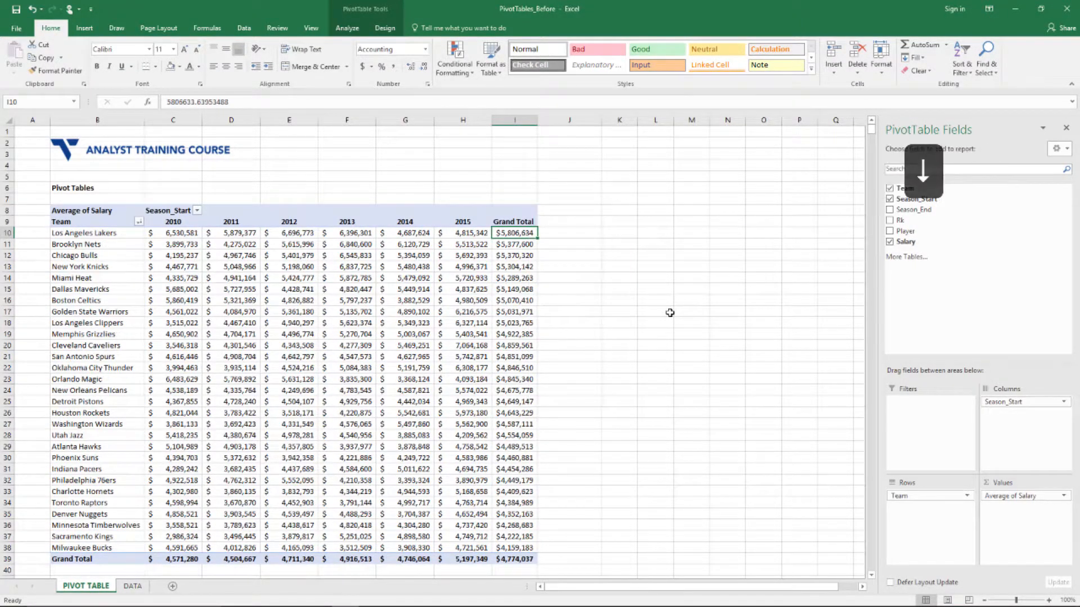
Select the top three teams' Grand Total averages, I10:I12, up from Chicago Bulls
{"action": "key", "text": "ctrl+Left"}
{"action": "key", "text": "Down"}
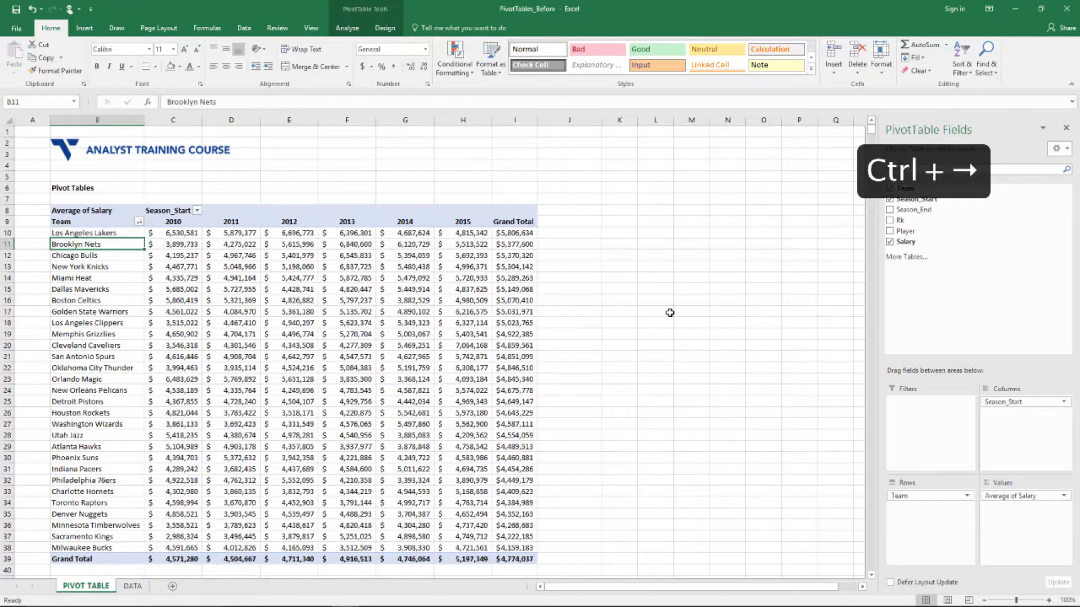
{"action": "key", "text": "Down"}
{"action": "key", "text": "ctrl+Right"}
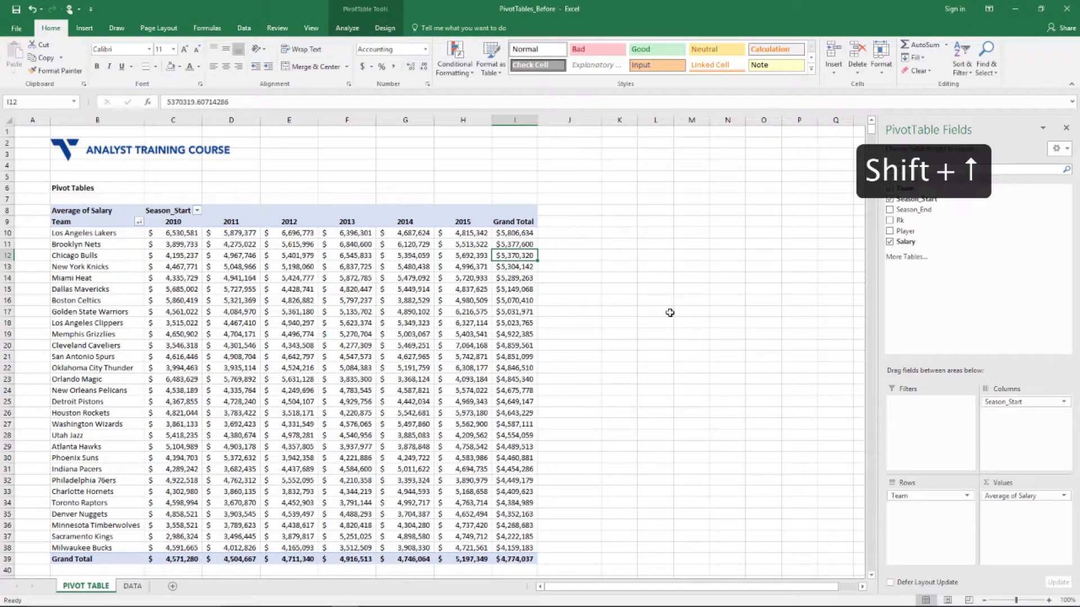
{"action": "key", "text": "shift+Up"}
{"action": "key", "text": "shift+Up"}
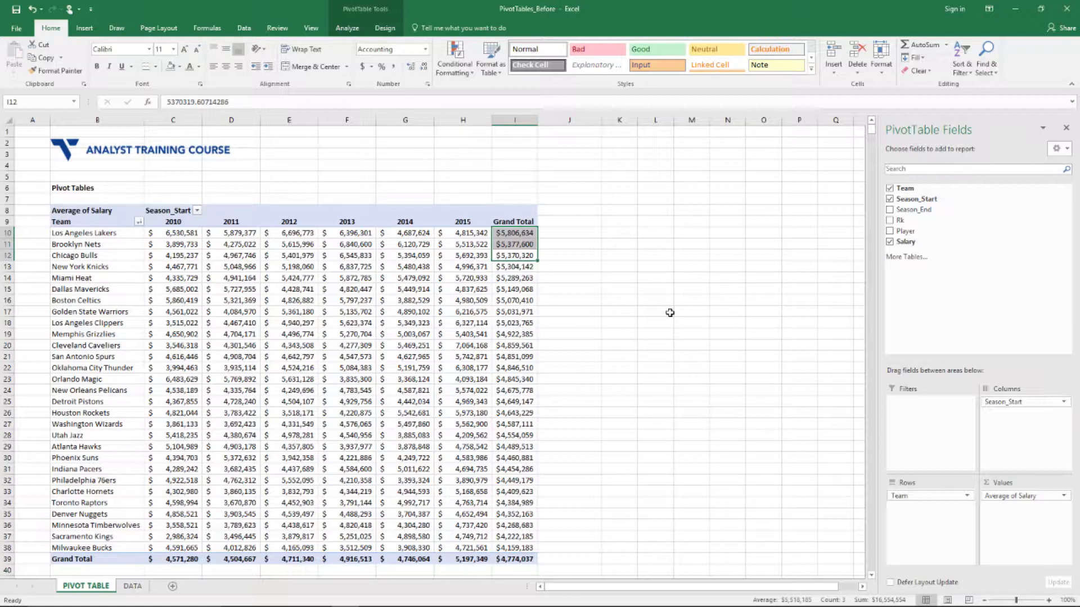
Replace Team with Rk in the PivotTable rows to average salary by rank
{"action": "key", "text": "Down"}
{"action": "key", "text": "Down"}
{"action": "key", "text": "Left"}
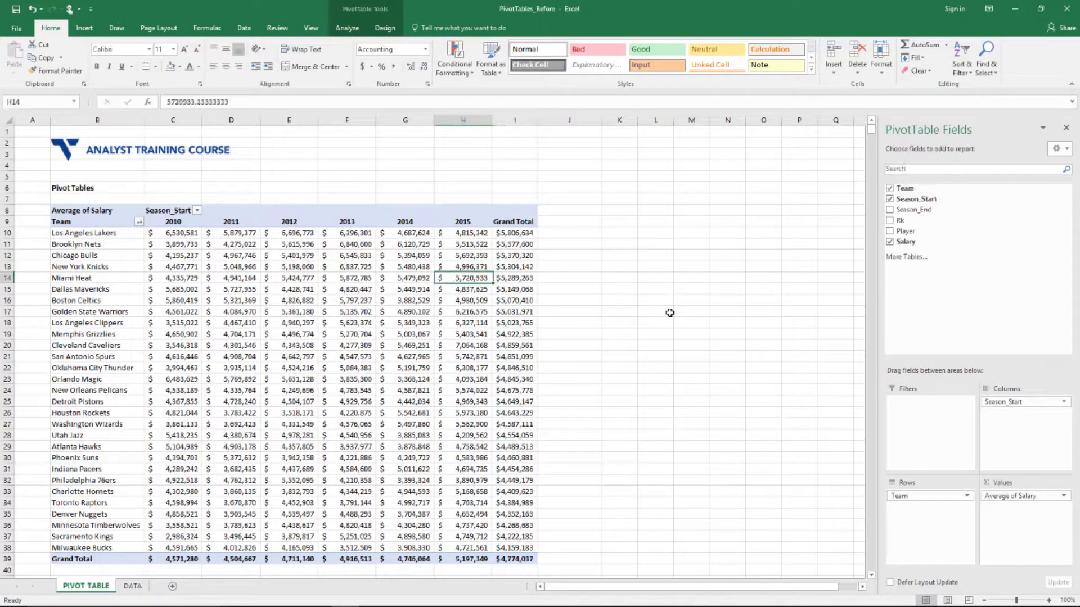
{"action": "key", "text": "Left"}
{"action": "key", "text": "Left"}
{"action": "key", "text": "Left"}
{"action": "key", "text": "Left"}
{"action": "key", "text": "Left"}
{"action": "key", "text": "Left"}
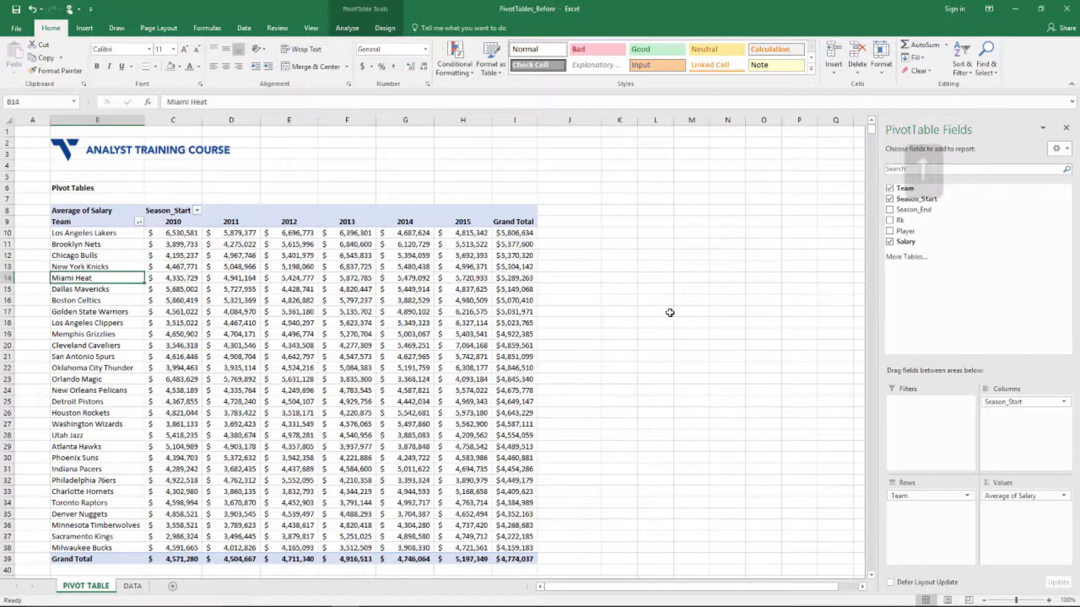
{"action": "key", "text": "Right"}
{"action": "key", "text": "Right"}
{"action": "key", "text": "Right"}
{"action": "key", "text": "Right"}
{"action": "key", "text": "Right"}
{"action": "key", "text": "Right"}
{"action": "key", "text": "Right"}
{"action": "key", "text": "Up"}
{"action": "key", "text": "Up"}
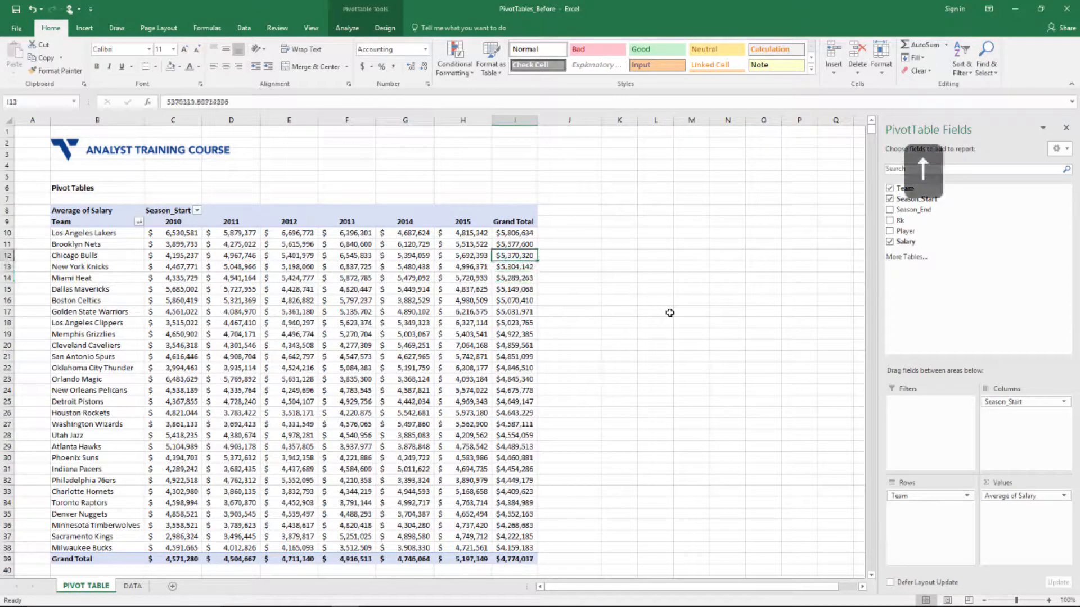
{"action": "key", "text": "Up"}
{"action": "key", "text": "Up"}
{"action": "key", "text": "Down"}
{"action": "key", "text": "Down"}
{"action": "key", "text": "Down"}
{"action": "key", "text": "Up"}
{"action": "key", "text": "Up"}
{"action": "key", "text": "Up"}
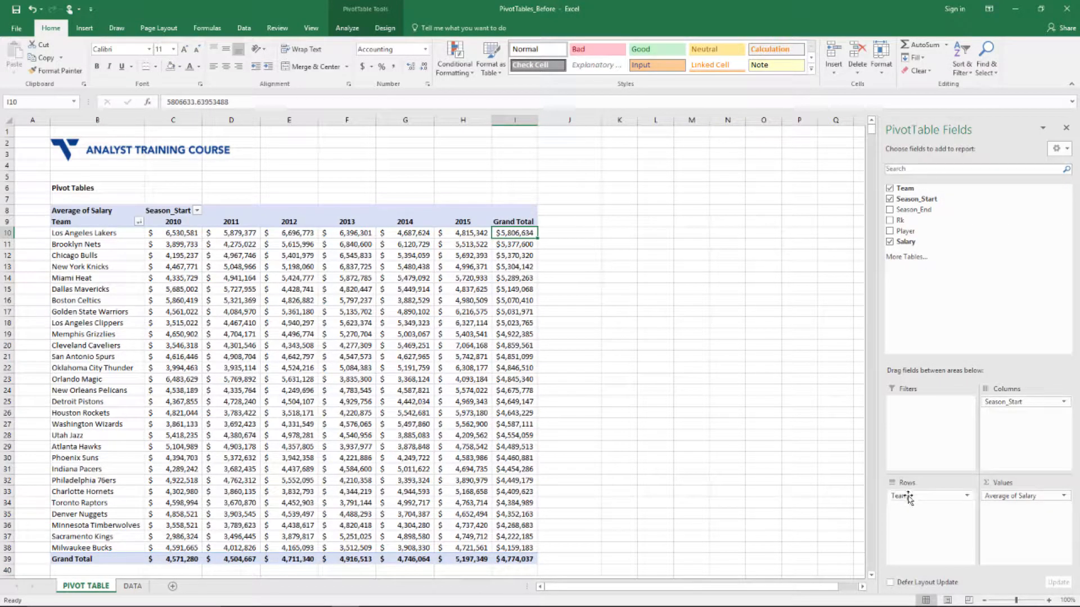
{"action": "left_click_drag", "start_coordinate": [908, 496], "coordinate": [669, 542]}
{"action": "left_click_drag", "start_coordinate": [900, 220], "coordinate": [934, 497]}
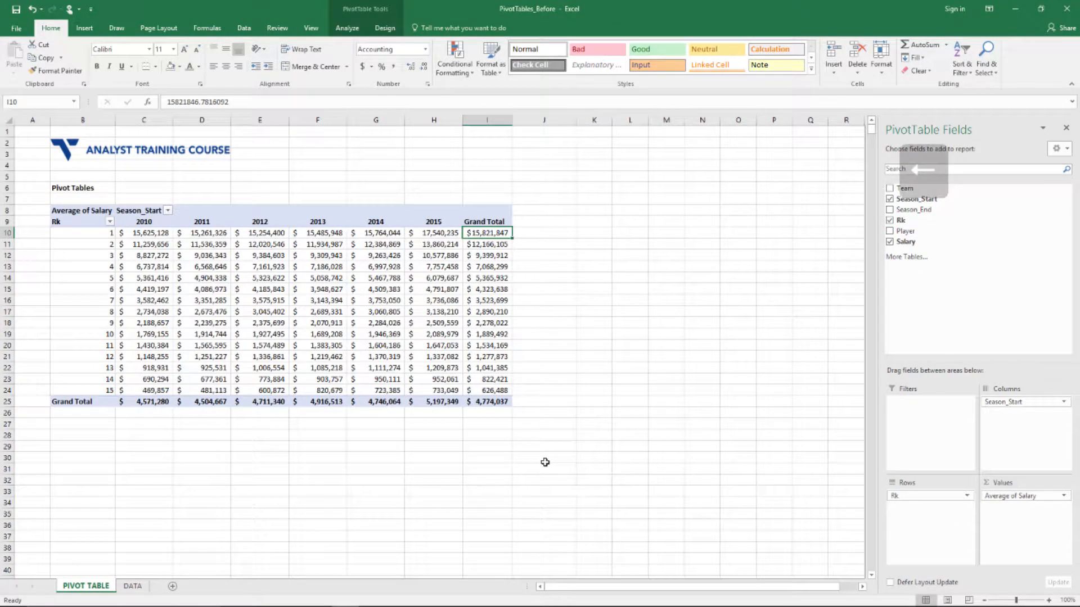
Scan the rank 1–15 grand totals and move to the empty column beside the table
{"action": "key", "text": "Left"}
{"action": "key", "text": "Left"}
{"action": "key", "text": "Left"}
{"action": "key", "text": "Left"}
{"action": "key", "text": "Left"}
{"action": "key", "text": "Left"}
{"action": "key", "text": "Left"}
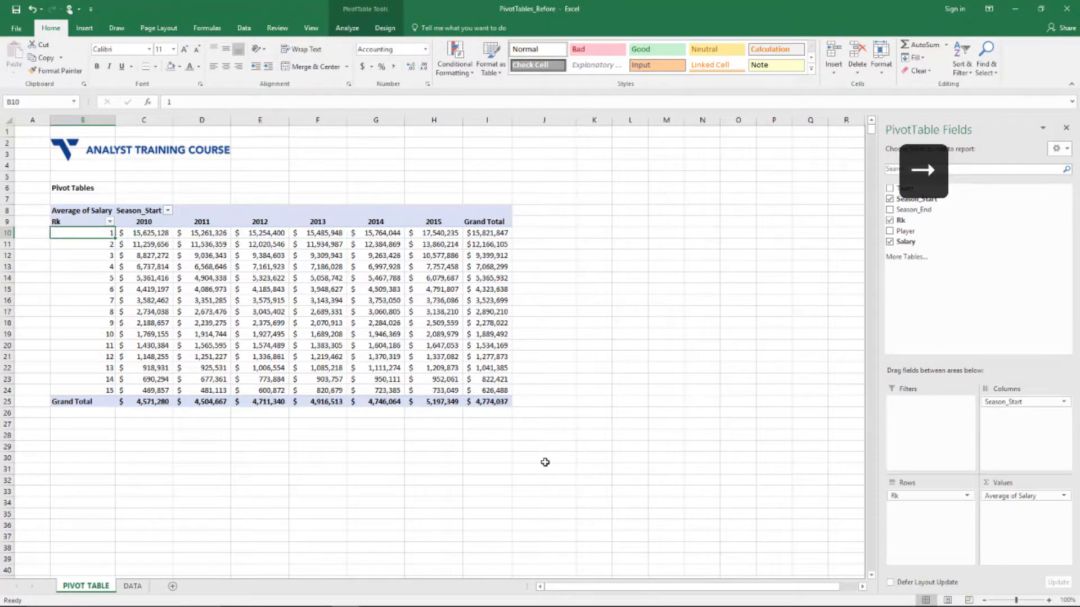
{"action": "key", "text": "Right"}
{"action": "key", "text": "Right"}
{"action": "key", "text": "Right"}
{"action": "key", "text": "Right"}
{"action": "key", "text": "Right"}
{"action": "key", "text": "Right"}
{"action": "key", "text": "Right"}
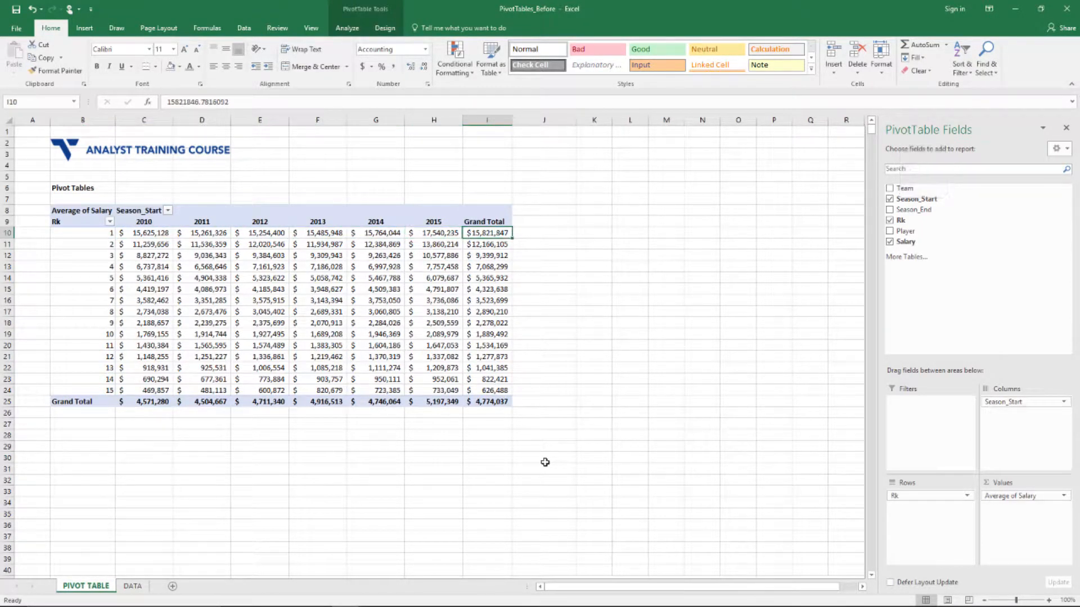
{"action": "key", "text": "Down"}
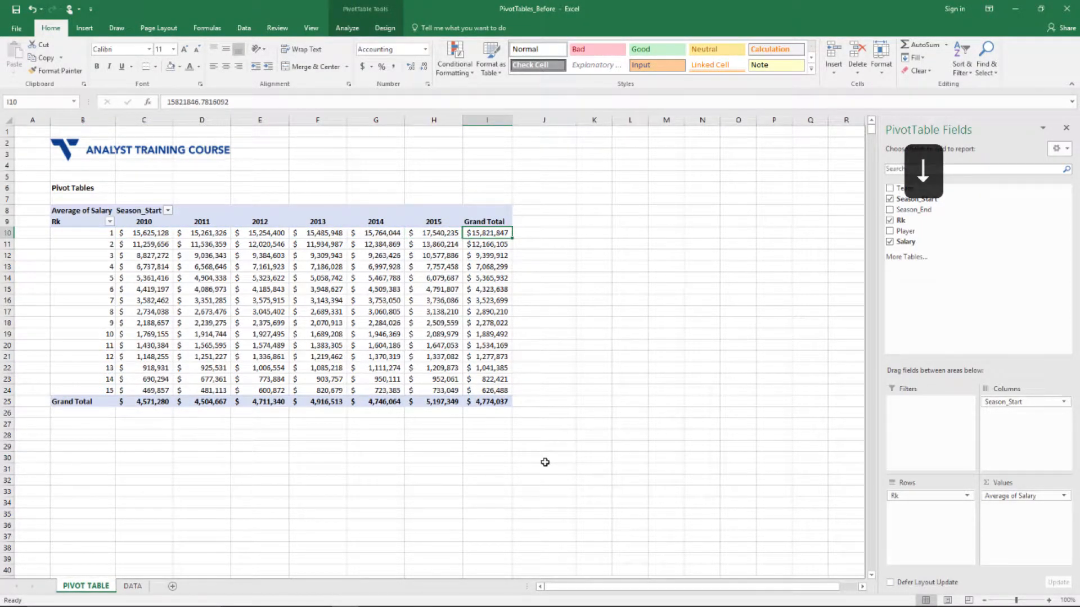
{"action": "key", "text": "Down"}
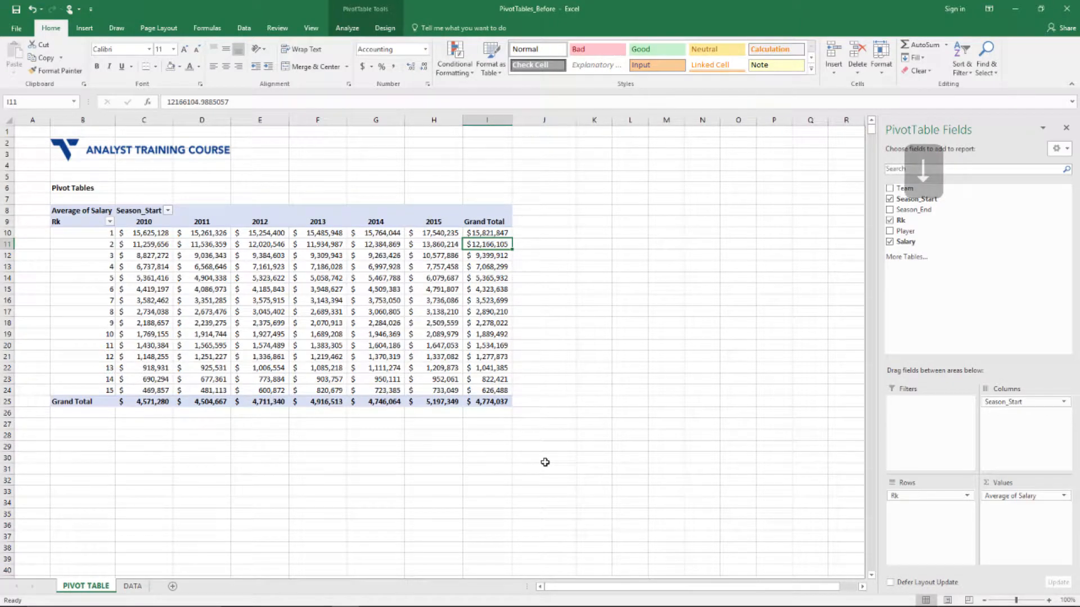
{"action": "key", "text": "Down"}
{"action": "key", "text": "Down"}
{"action": "key", "text": "Down"}
{"action": "key", "text": "Down"}
{"action": "key", "text": "Down"}
{"action": "key", "text": "Down"}
{"action": "key", "text": "Down"}
{"action": "key", "text": "Down"}
{"action": "key", "text": "Down"}
{"action": "key", "text": "Down"}
{"action": "key", "text": "Down"}
{"action": "key", "text": "Down"}
{"action": "key", "text": "Down"}
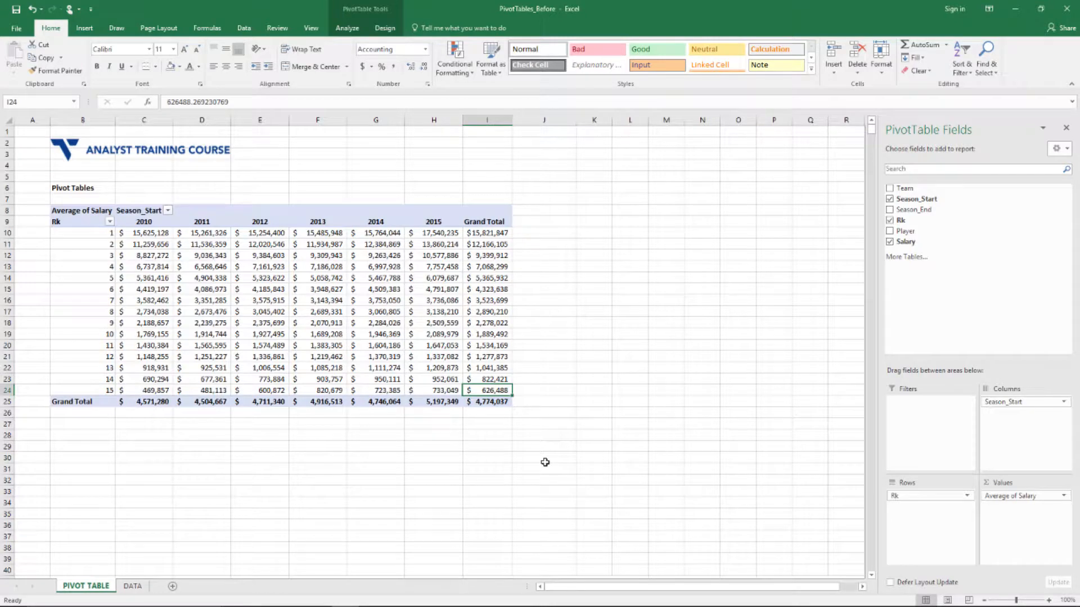
{"action": "key", "text": "Right"}
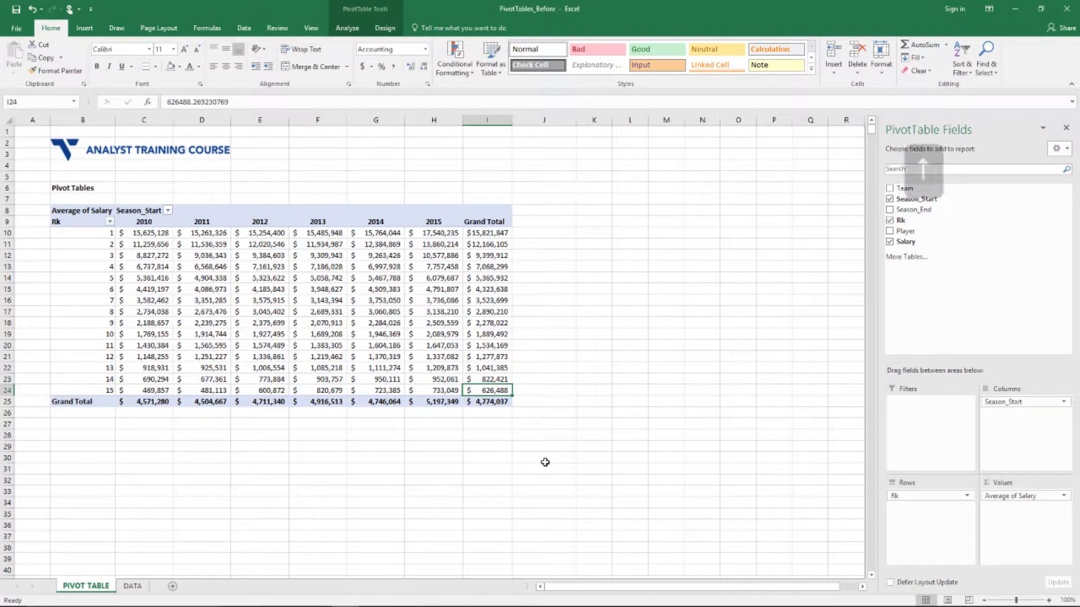
{"action": "key", "text": "Up"}
{"action": "key", "text": "Up"}
{"action": "key", "text": "Up"}
{"action": "key", "text": "Up"}
{"action": "key", "text": "Up"}
{"action": "key", "text": "Up"}
{"action": "key", "text": "Up"}
{"action": "key", "text": "Up"}
{"action": "key", "text": "Up"}
{"action": "key", "text": "Up"}
{"action": "key", "text": "Up"}
{"action": "key", "text": "Up"}
{"action": "key", "text": "Up"}
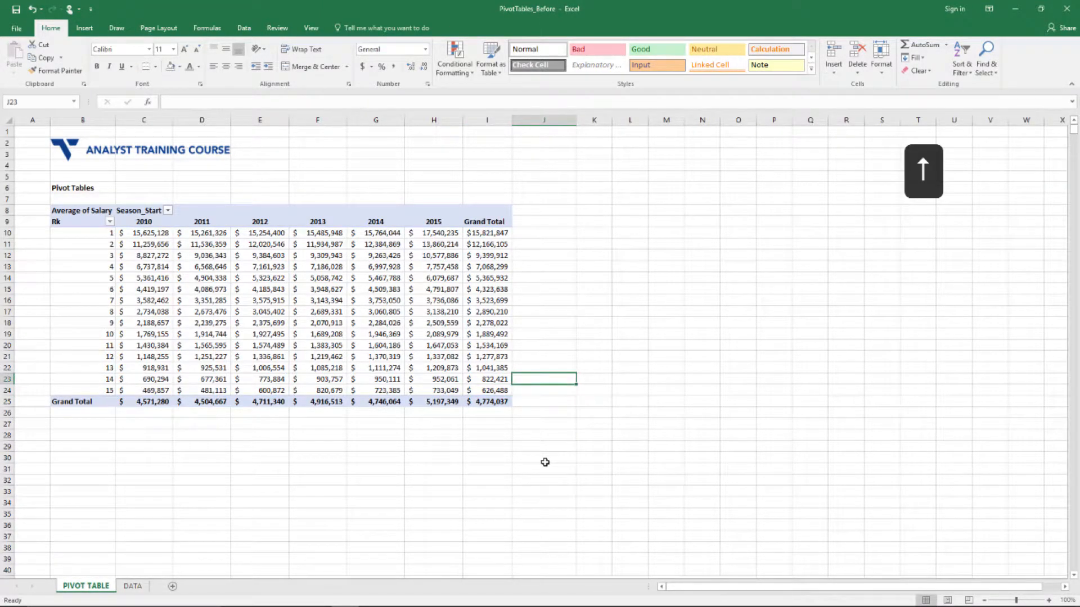
Add helper formulas beside the pivot referencing the rank 1 and rank 15 grand totals
{"action": "key", "text": "Up"}
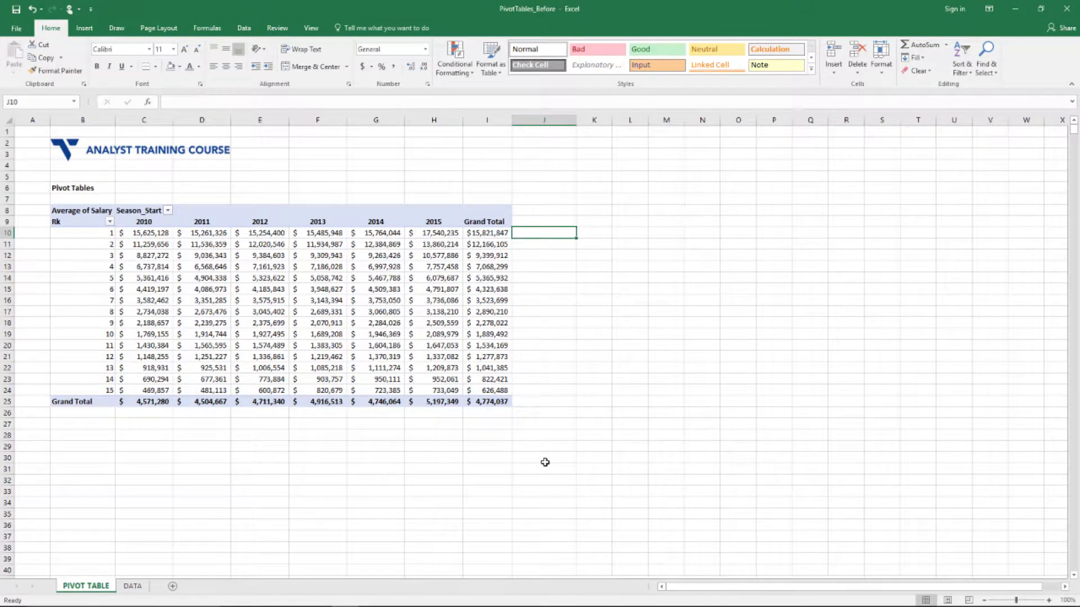
{"action": "type", "text": "="}
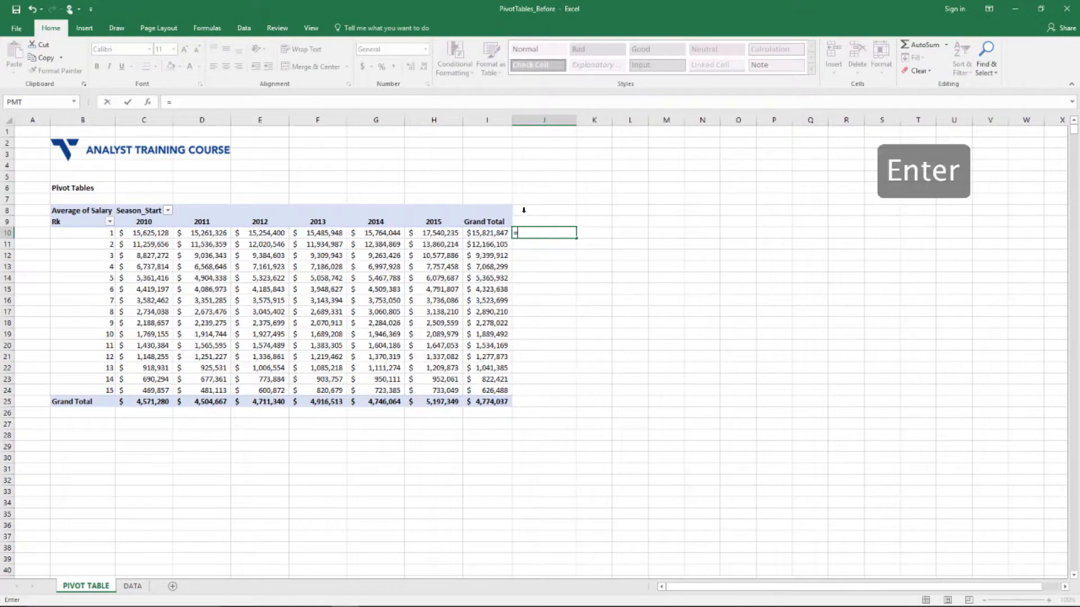
{"action": "key", "text": "Left"}
{"action": "key", "text": "Return"}
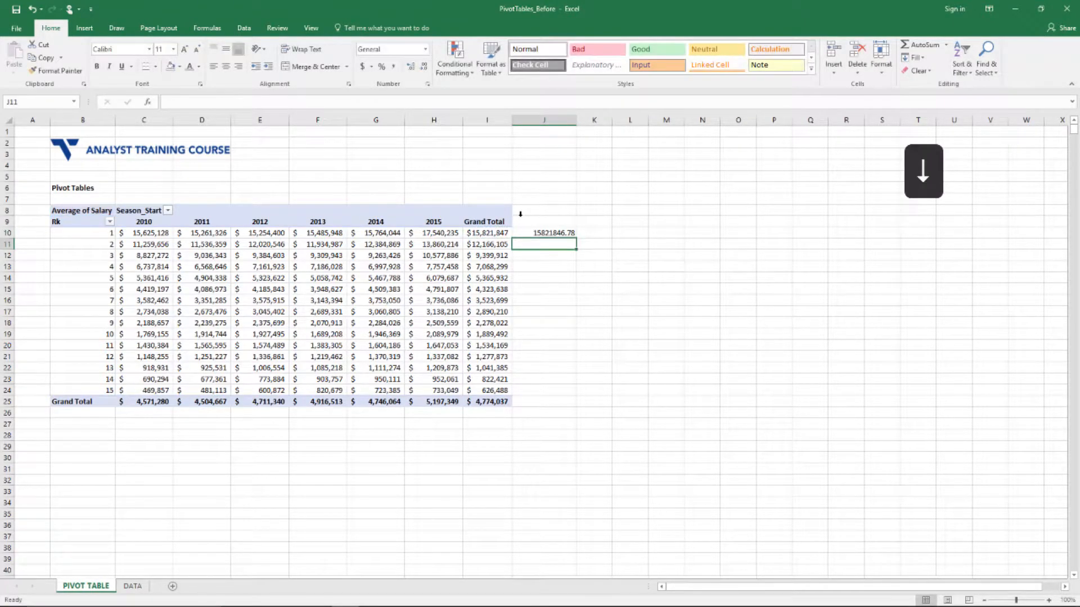
{"action": "key", "text": "Down"}
{"action": "key", "text": "Down"}
{"action": "key", "text": "Down"}
{"action": "key", "text": "Down"}
{"action": "key", "text": "Down"}
{"action": "key", "text": "Down"}
{"action": "key", "text": "Down"}
{"action": "key", "text": "Down"}
{"action": "key", "text": "Down"}
{"action": "key", "text": "Down"}
{"action": "key", "text": "Down"}
{"action": "key", "text": "Down"}
{"action": "key", "text": "Down"}
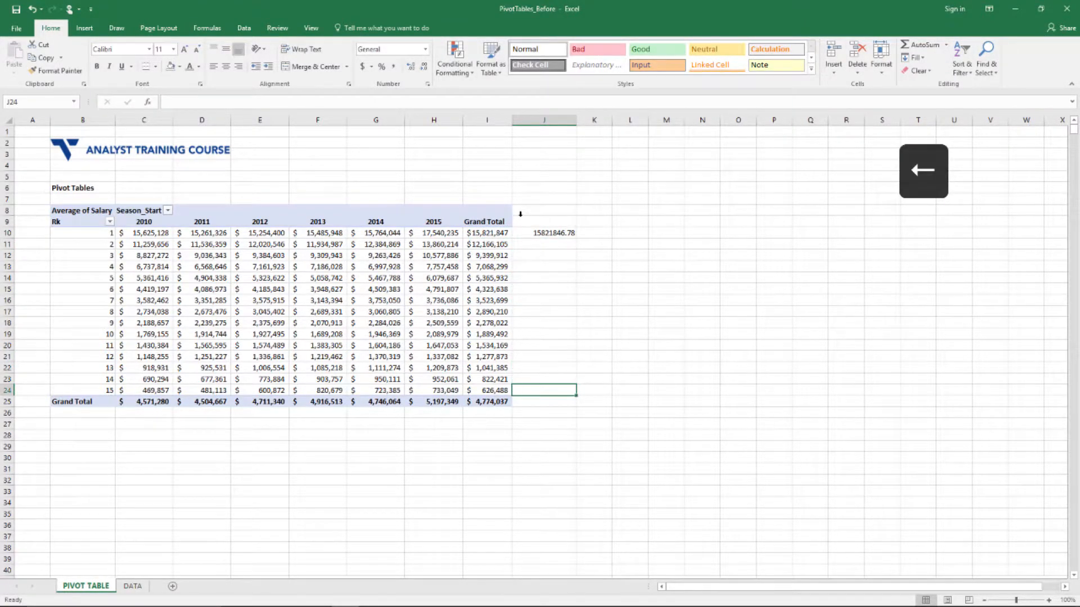
{"action": "type", "text": "="}
{"action": "key", "text": "Left"}
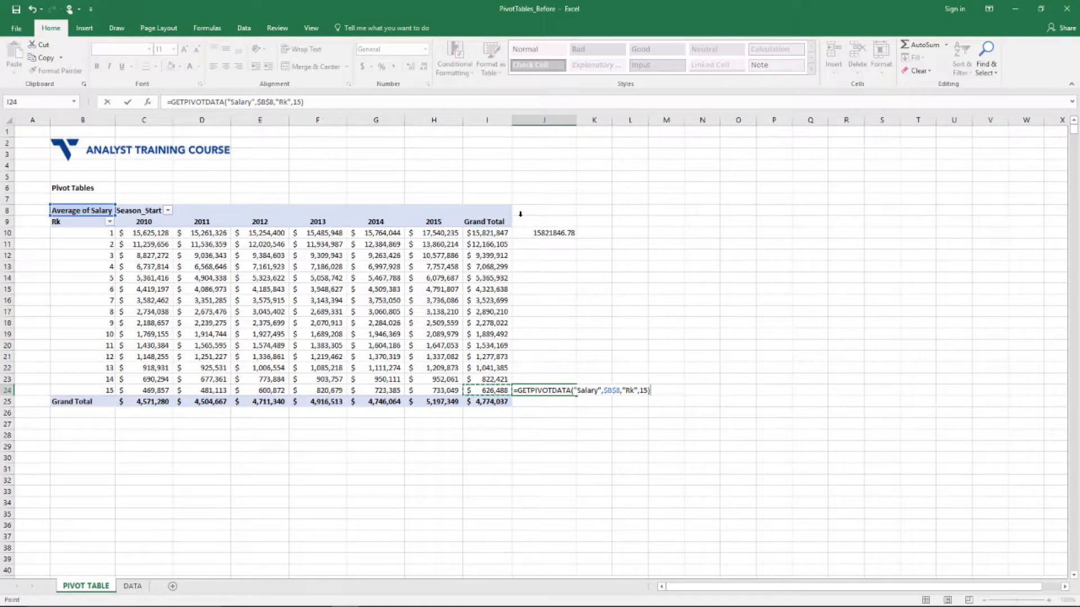
{"action": "key", "text": "Return"}
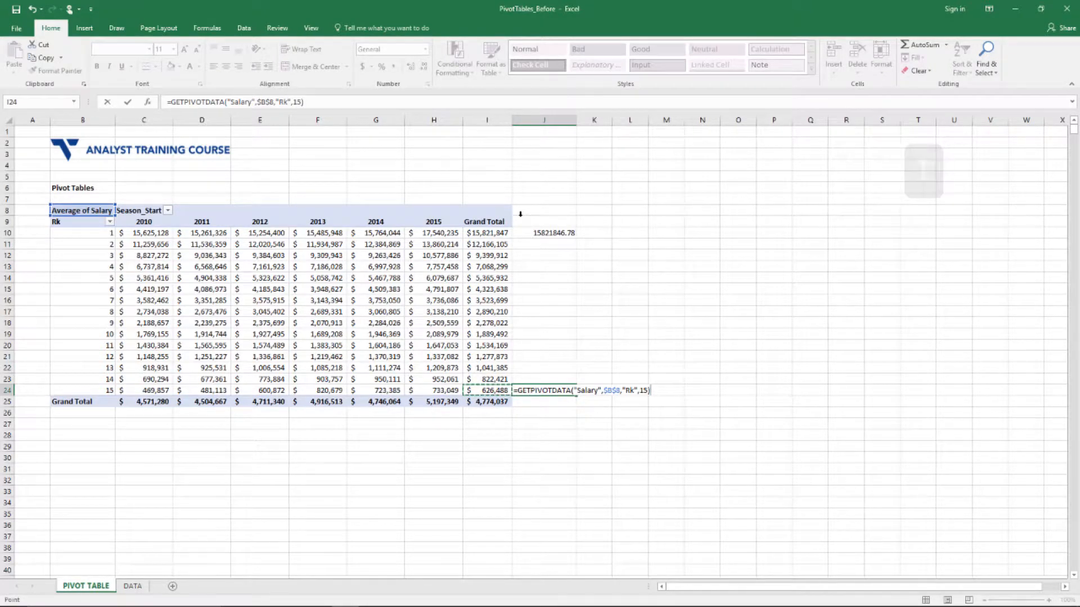
Compute the rank 1 to rank 15 average salary ratio, about 25.25
{"action": "key", "text": "Right"}
{"action": "key", "text": "Up"}
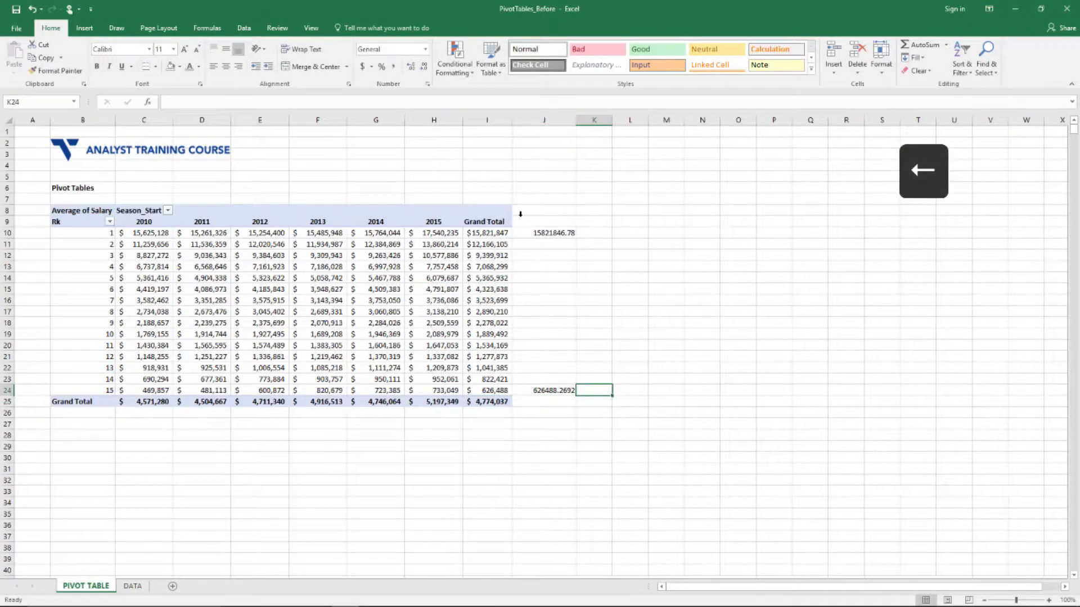
{"action": "type", "text": "="}
{"action": "key", "text": "Left"}
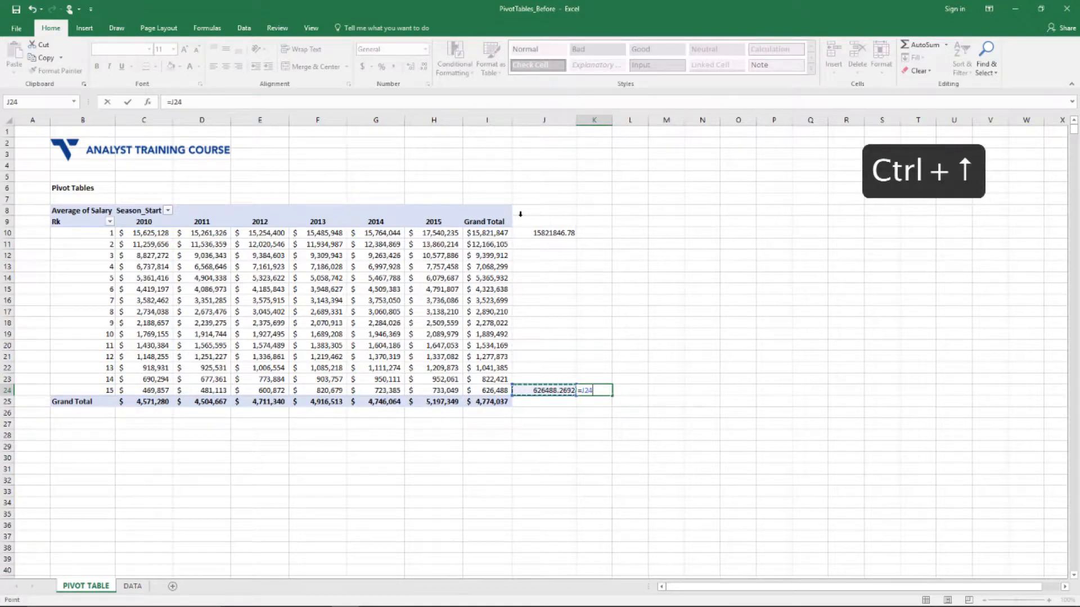
{"action": "key", "text": "ctrl+Up"}
{"action": "type", "text": "/"}
{"action": "key", "text": "Left"}
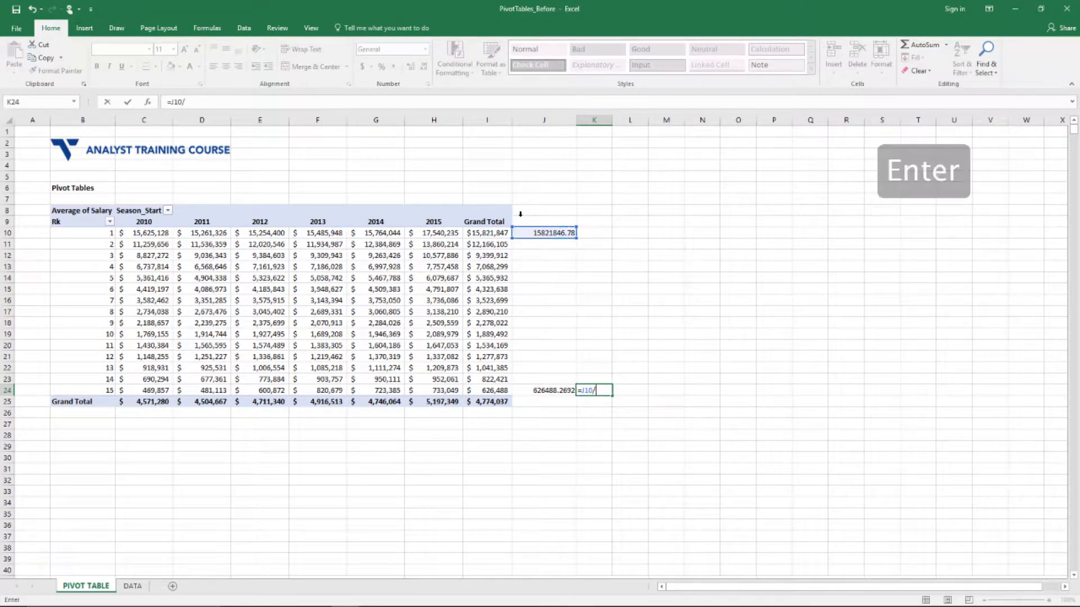
{"action": "key", "text": "Return"}
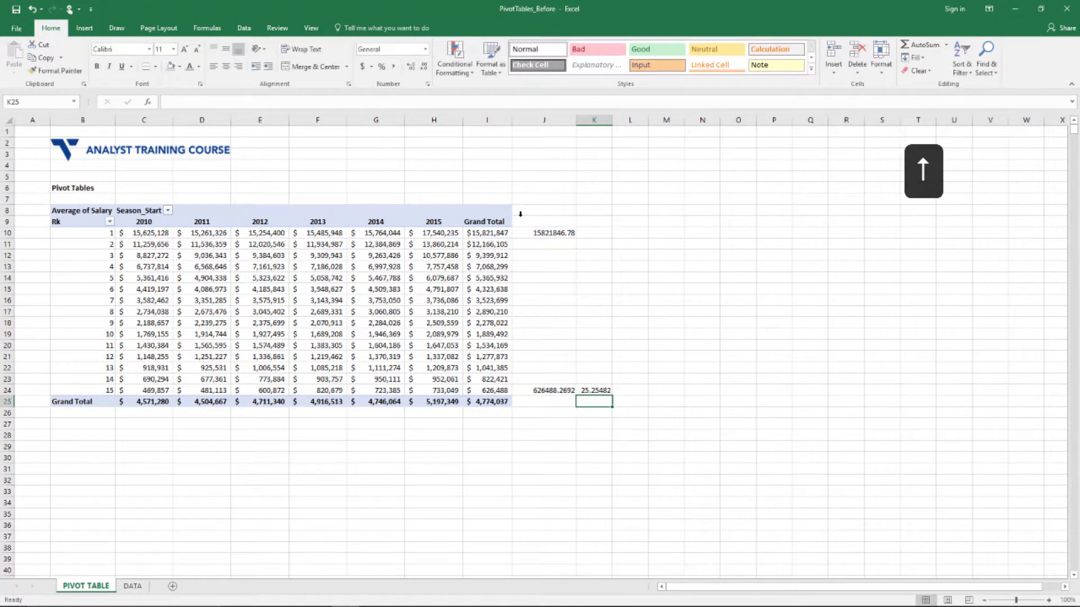
{"action": "key", "text": "Up"}
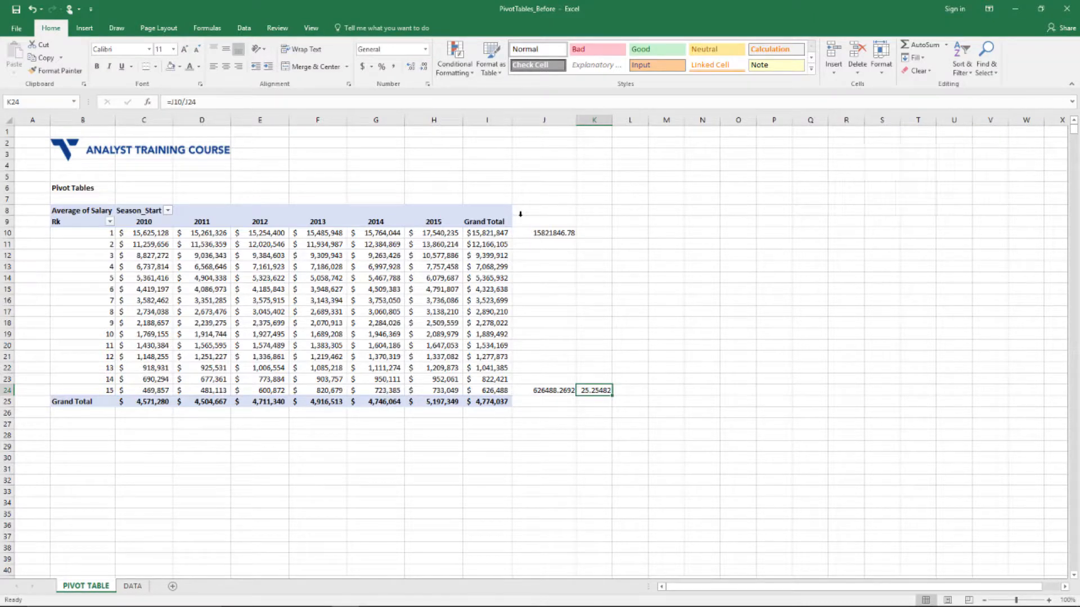
Clear the helper cells J9:K24 and return into the pivot table
{"action": "key", "text": "shift+Left"}
{"action": "key", "text": "ctrl+shift+Up"}
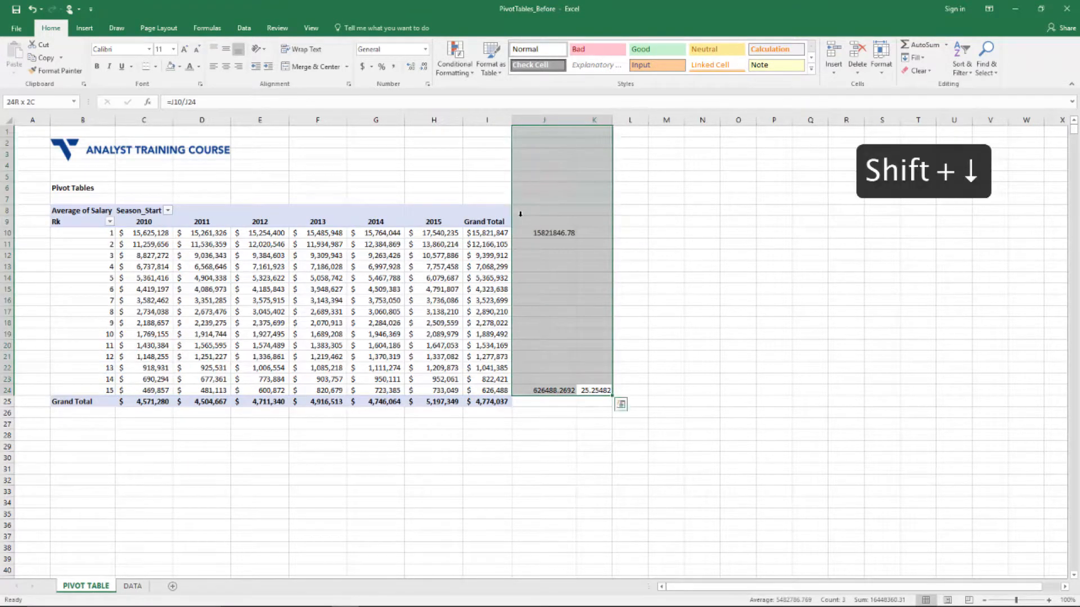
{"action": "key", "text": "shift+Down"}
{"action": "key", "text": "shift+Down"}
{"action": "key", "text": "shift+Down"}
{"action": "key", "text": "shift+Down"}
{"action": "key", "text": "shift+Down"}
{"action": "key", "text": "shift+Down"}
{"action": "key", "text": "shift+Down"}
{"action": "key", "text": "shift+Down"}
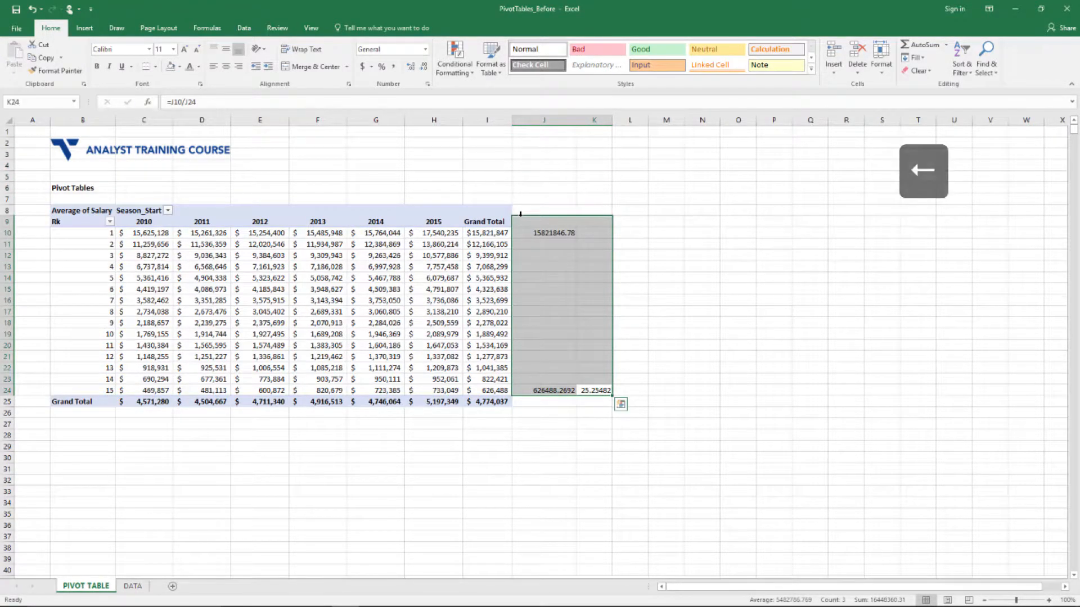
{"action": "key", "text": "Delete"}
{"action": "key", "text": "Left"}
{"action": "key", "text": "Left"}
{"action": "key", "text": "ctrl+Up"}
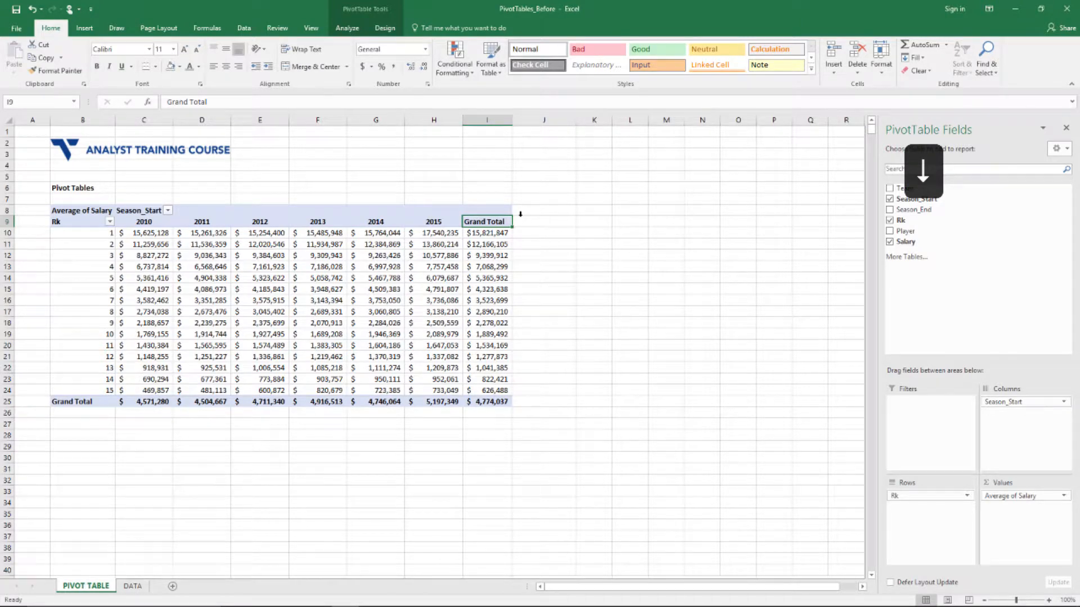
Swap Rk out of the rows for Salary, leaving Values empty
{"action": "key", "text": "Down"}
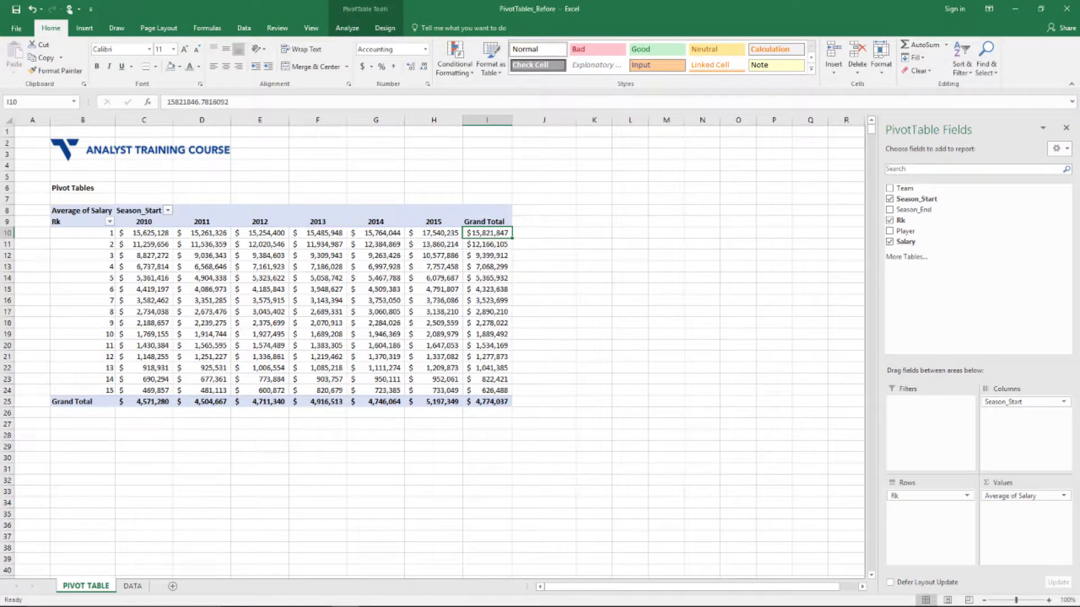
{"action": "left_click_drag", "start_coordinate": [916, 501], "coordinate": [618, 528]}
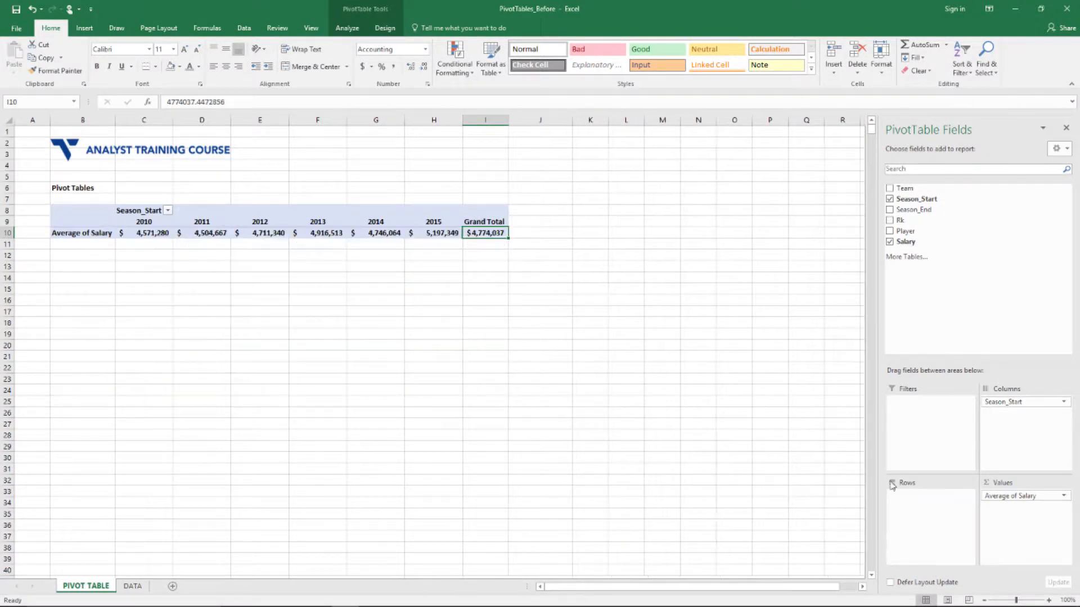
{"action": "left_click_drag", "start_coordinate": [1029, 495], "coordinate": [943, 515]}
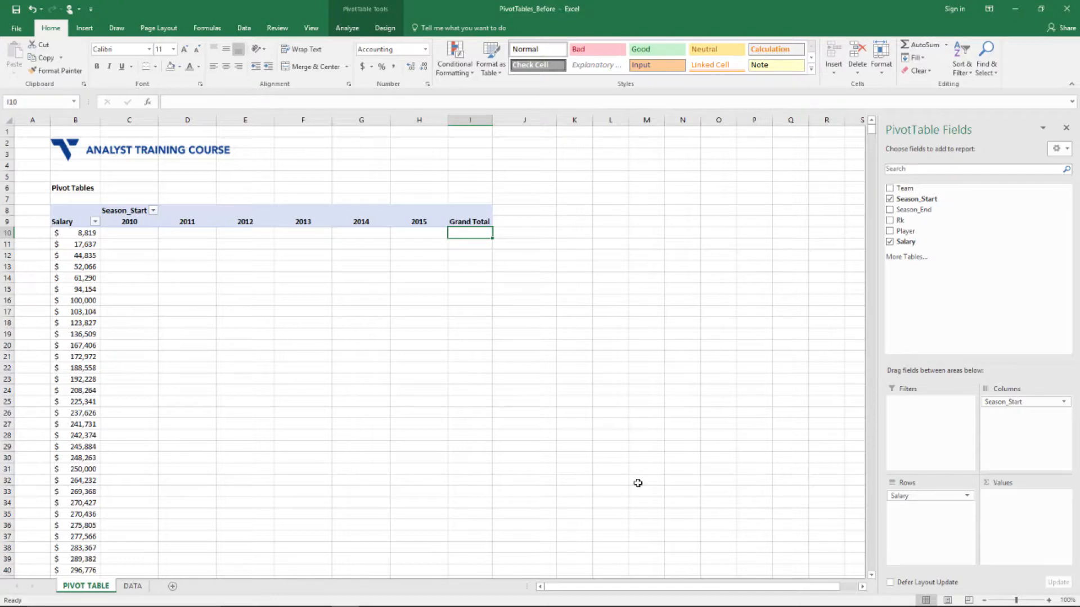
{"action": "key", "text": "ctrl+Left"}
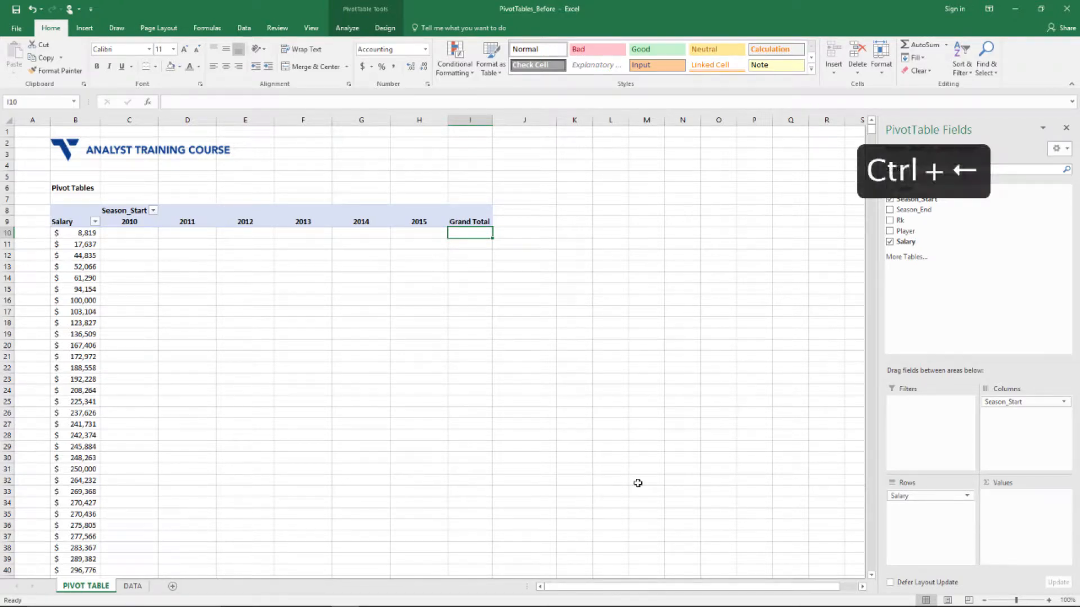
{"action": "key", "text": "ctrl+Down"}
Browse the individual salary row labels top to bottom, ending on the first, $8,819
{"action": "key", "text": "ctrl+Left"}
{"action": "key", "text": "ctrl+Down"}
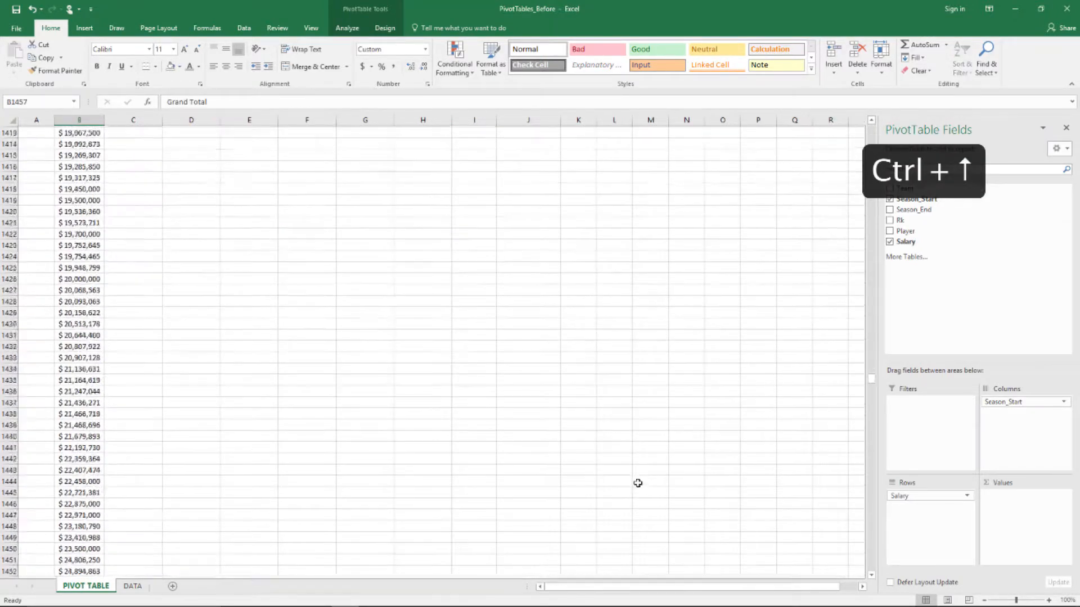
{"action": "key", "text": "Down"}
{"action": "key", "text": "ctrl+Up"}
{"action": "key", "text": "Up"}
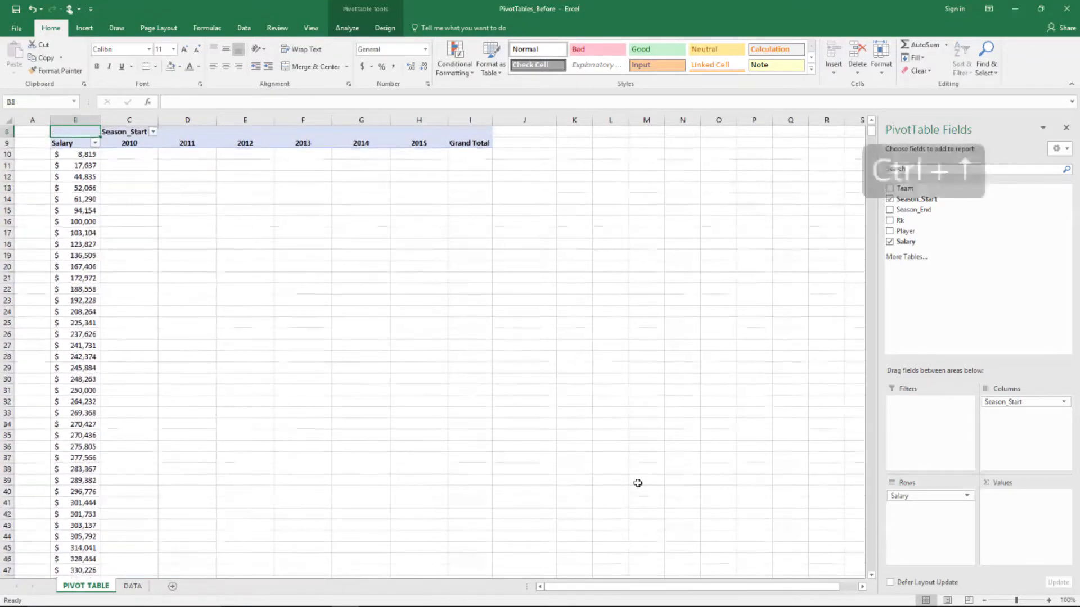
{"action": "key", "text": "Down"}
{"action": "key", "text": "Down"}
{"action": "key", "text": "ctrl+Down"}
{"action": "key", "text": "ctrl+Up"}
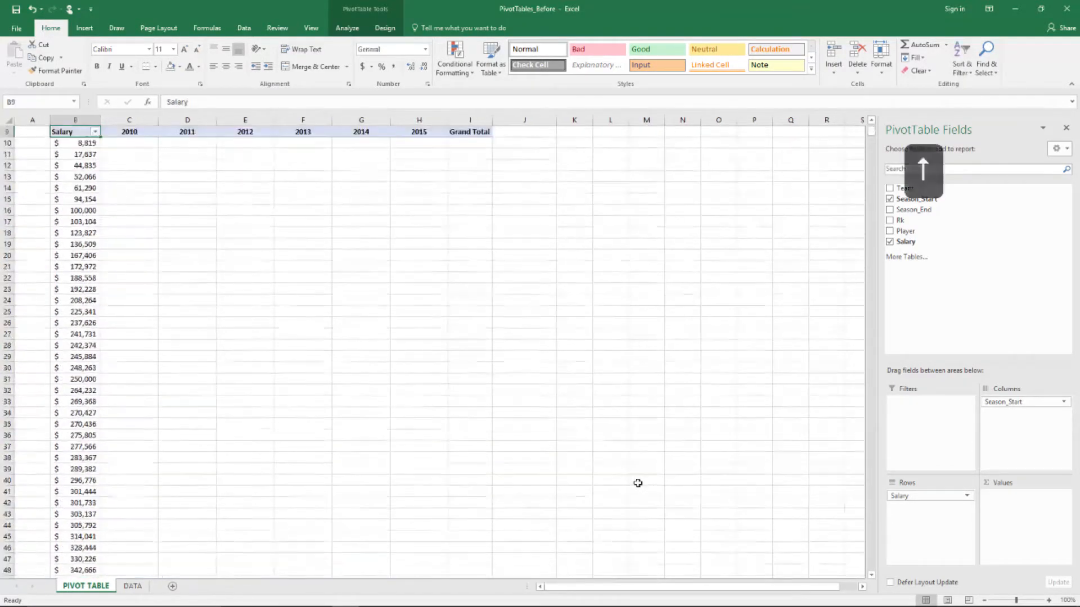
{"action": "key", "text": "Up"}
{"action": "key", "text": "Up"}
{"action": "key", "text": "Up"}
{"action": "key", "text": "Up"}
{"action": "key", "text": "Up"}
{"action": "key", "text": "Up"}
{"action": "key", "text": "Up"}
{"action": "key", "text": "Down"}
{"action": "key", "text": "Down"}
{"action": "key", "text": "Down"}
{"action": "key", "text": "Down"}
{"action": "key", "text": "Down"}
{"action": "key", "text": "Down"}
{"action": "key", "text": "Down"}
{"action": "key", "text": "Down"}
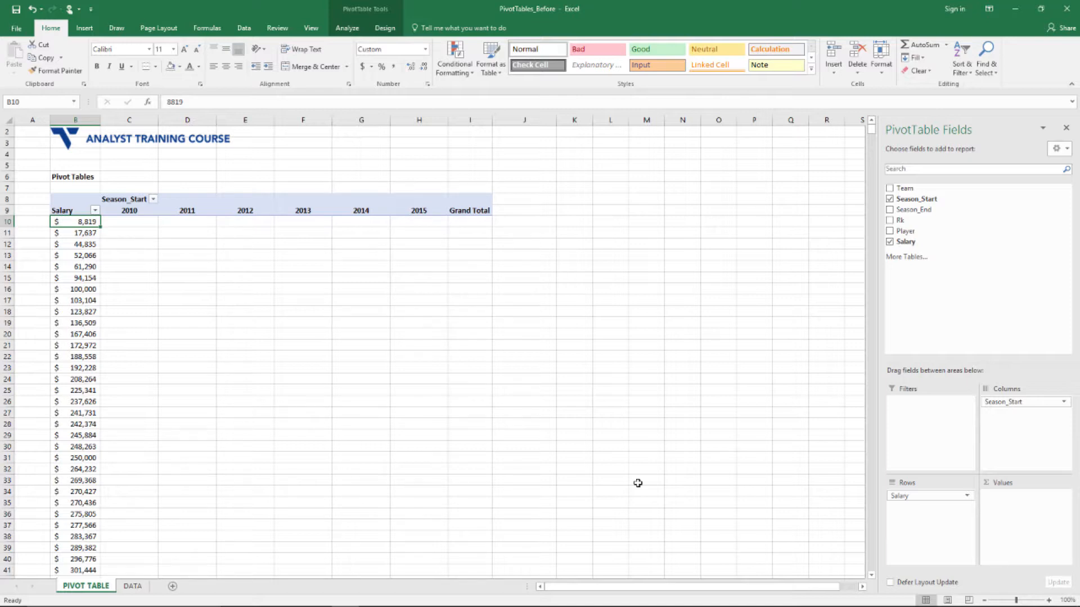
Open the Grouping dialog for the Salary row labels and start editing the Ending at value
{"action": "right_click", "coordinate": [81, 225]}
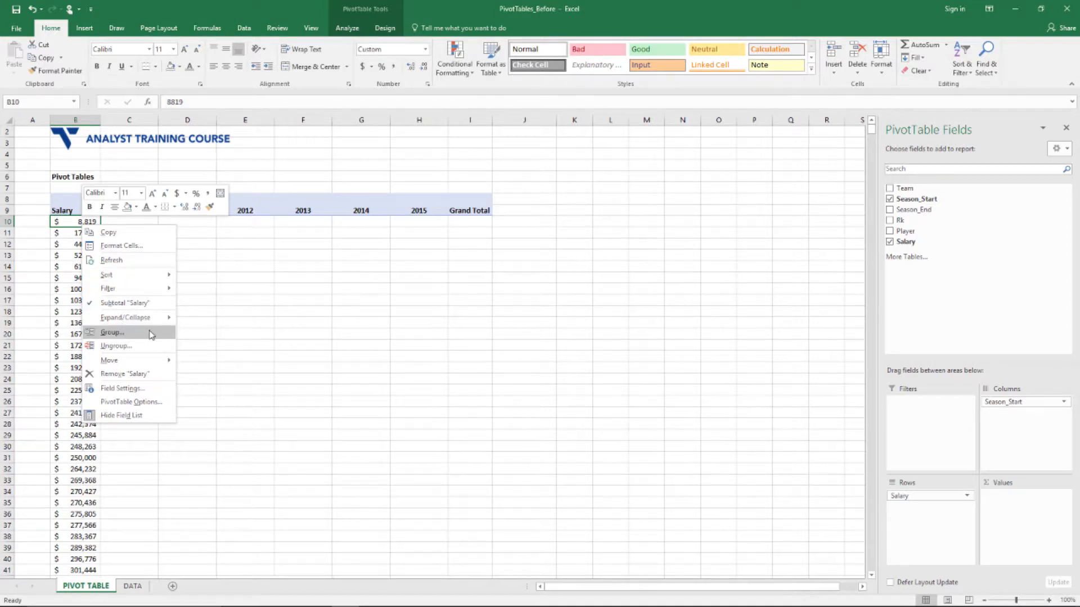
{"action": "left_click", "coordinate": [119, 333]}
{"action": "left_click_drag", "start_coordinate": [121, 287], "coordinate": [306, 210]}
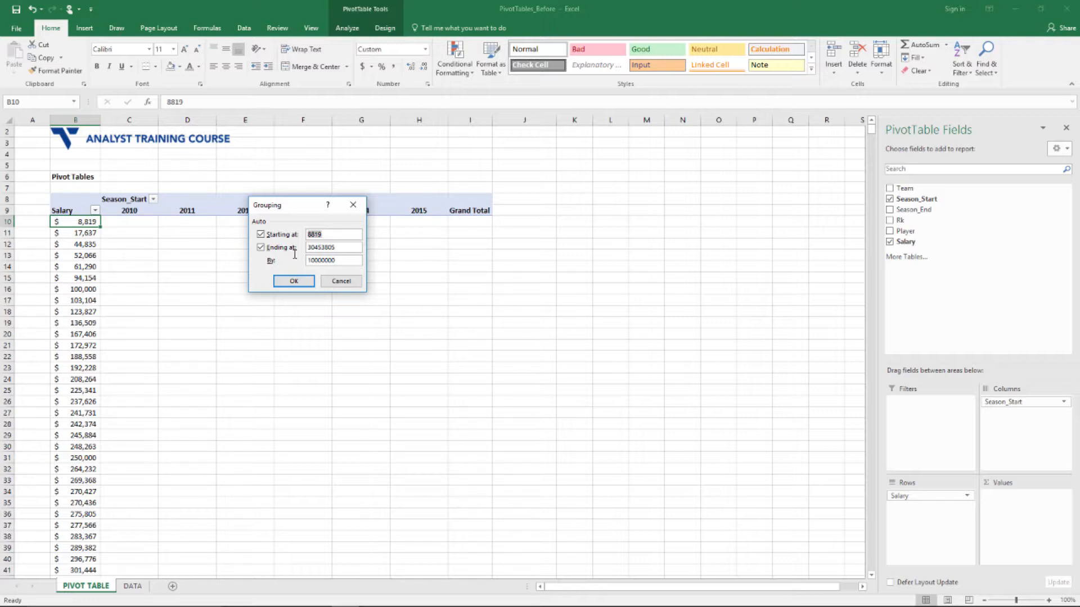
{"action": "type", "text": "5000"}
{"action": "left_click_drag", "start_coordinate": [339, 247], "coordinate": [318, 246]}
{"action": "left_click", "coordinate": [346, 249]}
{"action": "left_click_drag", "start_coordinate": [337, 248], "coordinate": [303, 247]}
{"action": "type", "text": "3500000"}
Set grouping Starting at 0, Ending at 35000000, By 5000000, and apply it
{"action": "double_click", "coordinate": [335, 247]}
{"action": "left_click_drag", "start_coordinate": [336, 247], "coordinate": [327, 248]}
{"action": "key", "text": "BackSpace"}
{"action": "left_click", "coordinate": [353, 257]}
{"action": "key", "text": "BackSpace"}
{"action": "key", "text": "BackSpace"}
{"action": "key", "text": "BackSpace"}
{"action": "key", "text": "BackSpace"}
{"action": "key", "text": "BackSpace"}
{"action": "key", "text": "BackSpace"}
{"action": "key", "text": "BackSpace"}
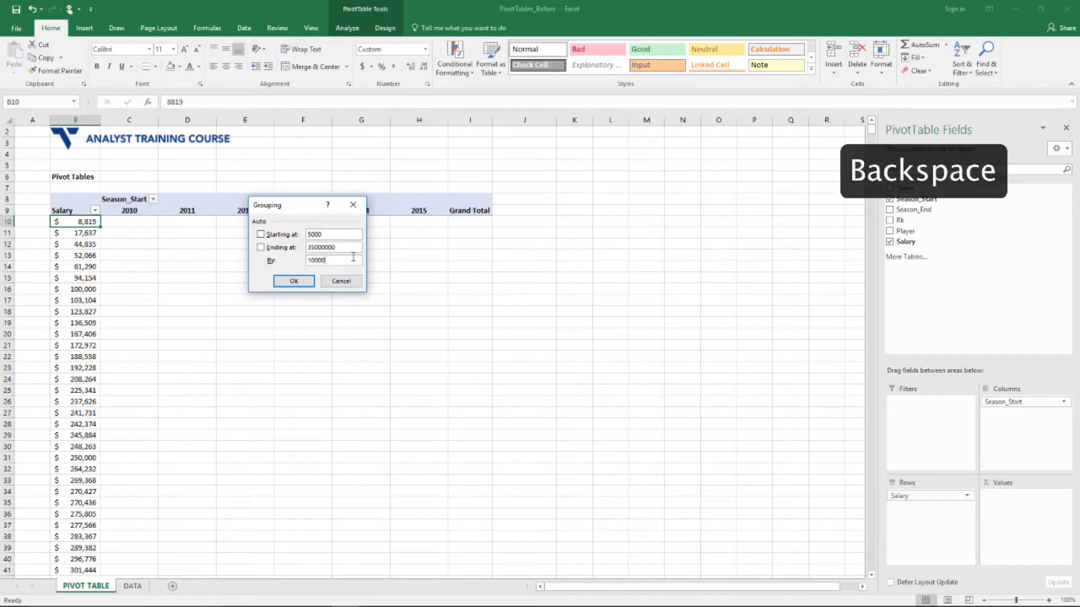
{"action": "key", "text": "BackSpace"}
{"action": "type", "text": "500000"}
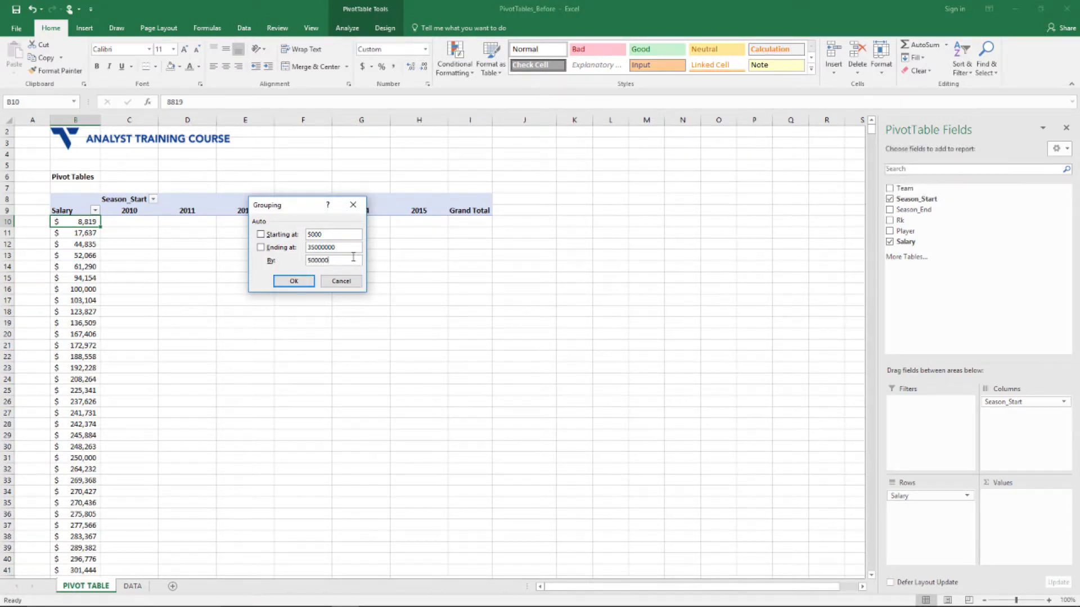
{"action": "type", "text": "0"}
{"action": "double_click", "coordinate": [344, 236]}
{"action": "type", "text": "0"}
{"action": "left_click", "coordinate": [304, 280]}
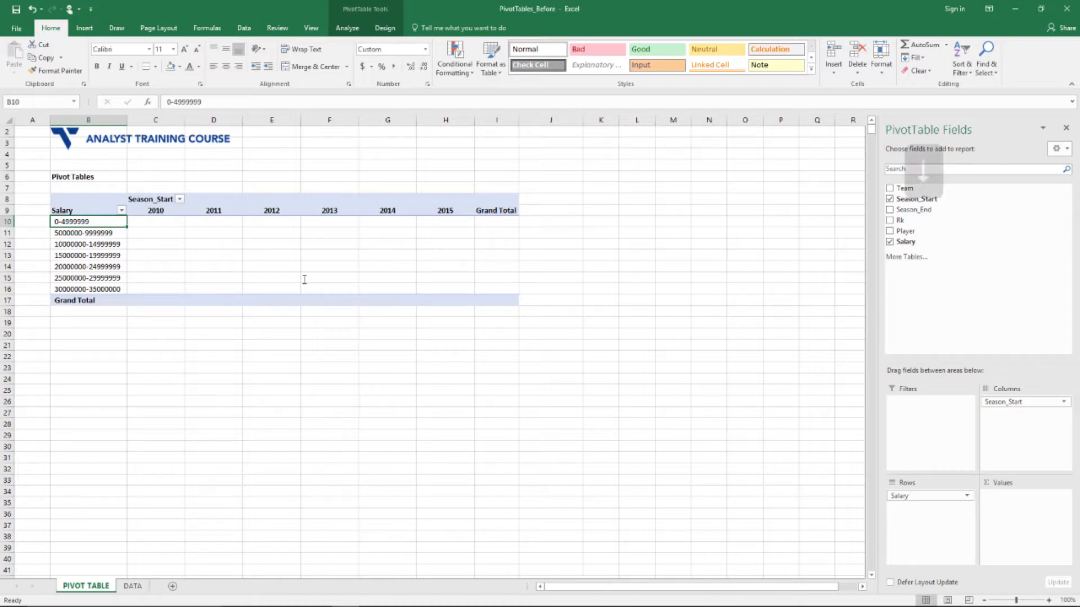
Add Player to Values to count players per salary band and season
{"action": "key", "text": "Down"}
{"action": "key", "text": "Down"}
{"action": "key", "text": "Down"}
{"action": "key", "text": "Down"}
{"action": "key", "text": "Down"}
{"action": "key", "text": "Down"}
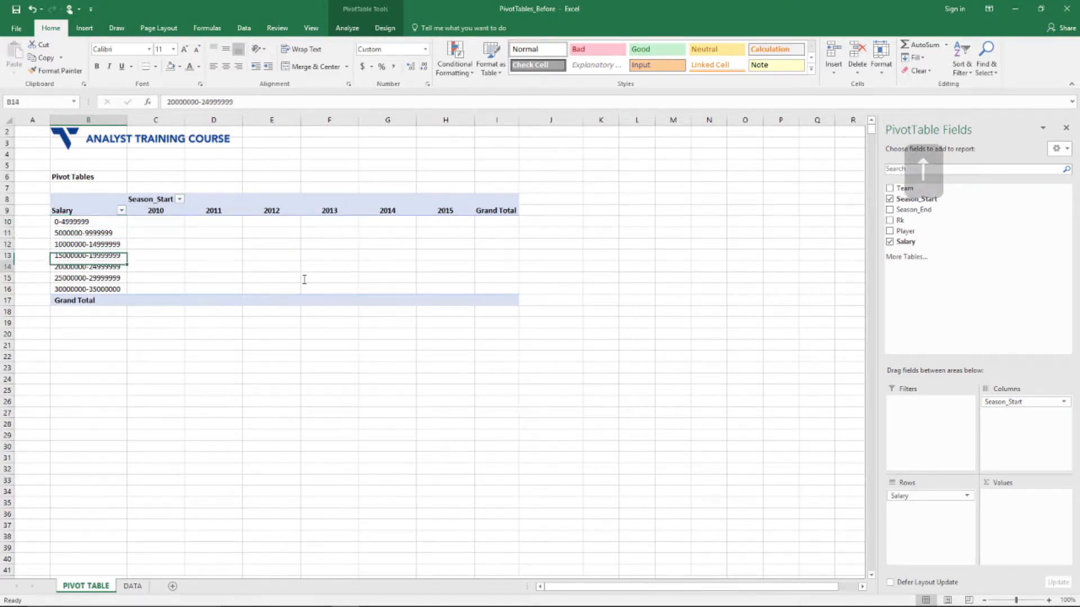
{"action": "key", "text": "Up"}
{"action": "key", "text": "Up"}
{"action": "key", "text": "Up"}
{"action": "key", "text": "Up"}
{"action": "key", "text": "Up"}
{"action": "key", "text": "Up"}
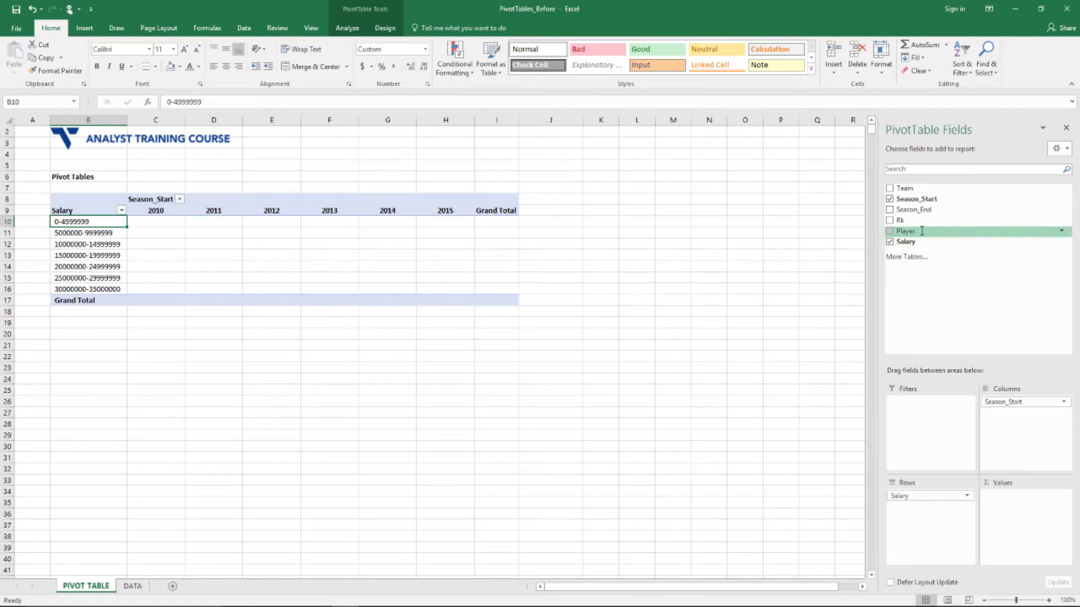
{"action": "left_click_drag", "start_coordinate": [922, 231], "coordinate": [1030, 506]}
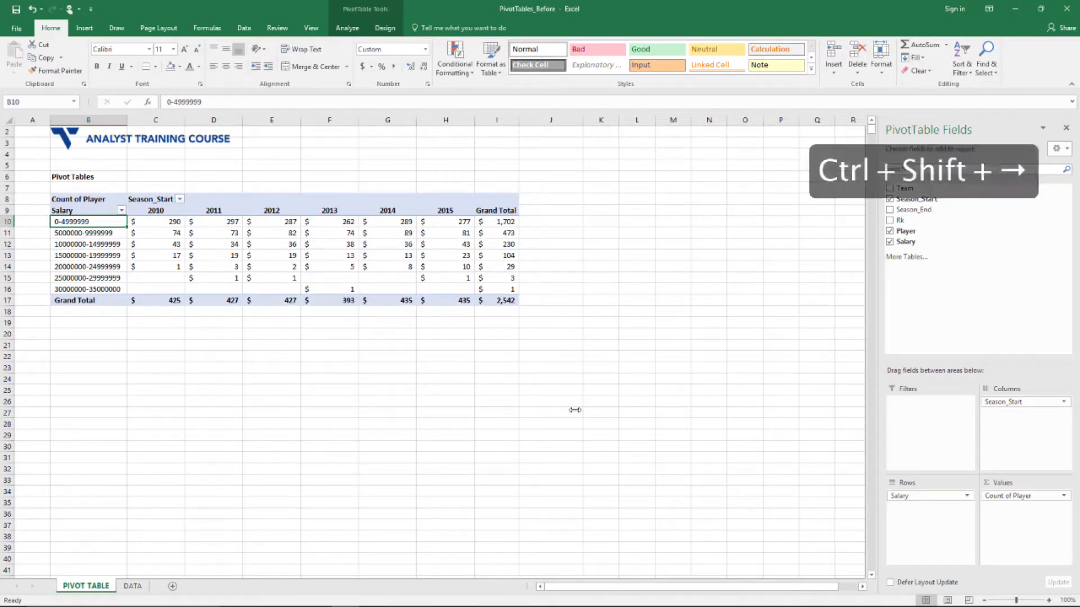
Format the player counts C10:I17 as Number with 0 decimals
{"action": "key", "text": "Right"}
{"action": "key", "text": "ctrl+shift+Right"}
{"action": "key", "text": "ctrl+shift+Down"}
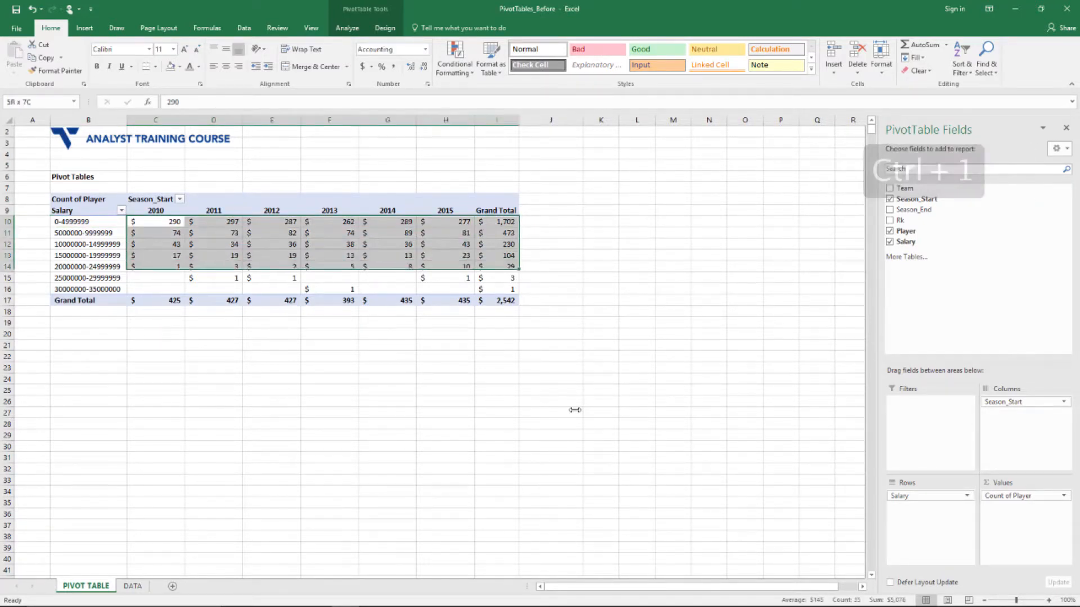
{"action": "key", "text": "ctrl+1"}
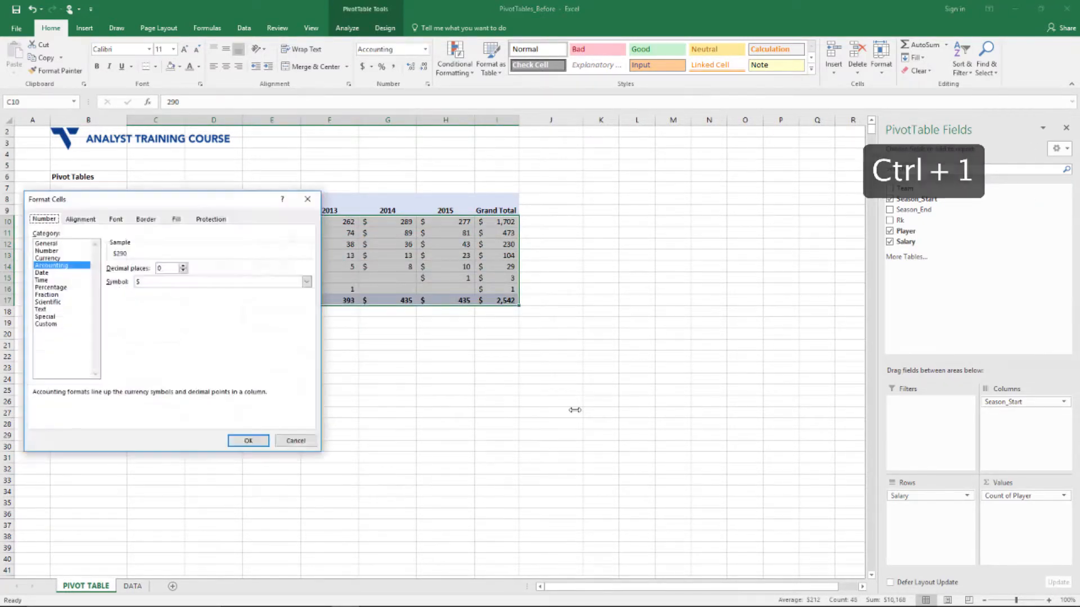
{"action": "left_click", "coordinate": [68, 251]}
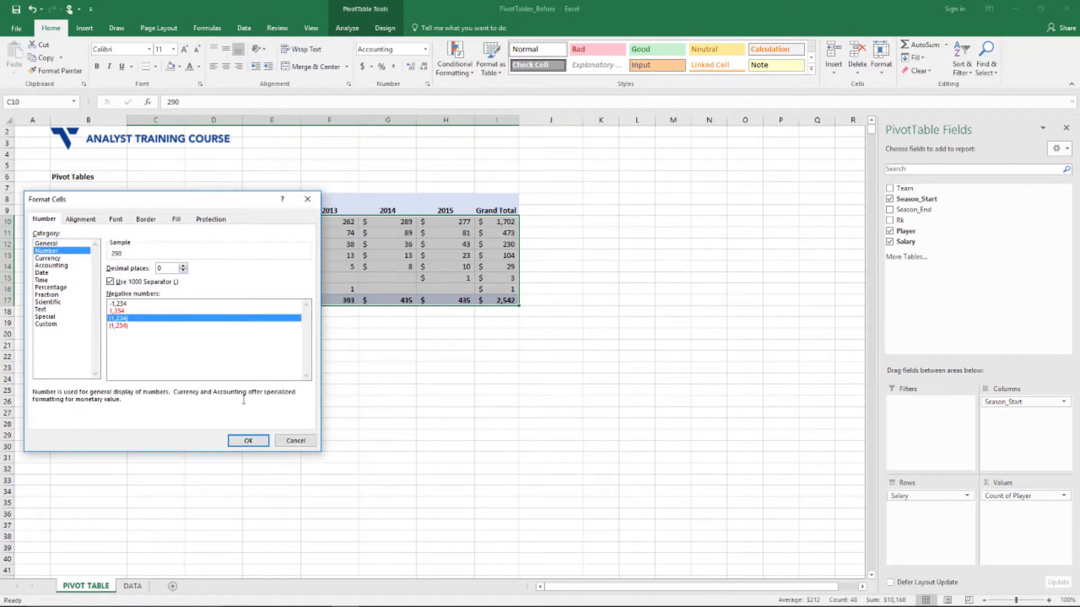
{"action": "left_click", "coordinate": [248, 441]}
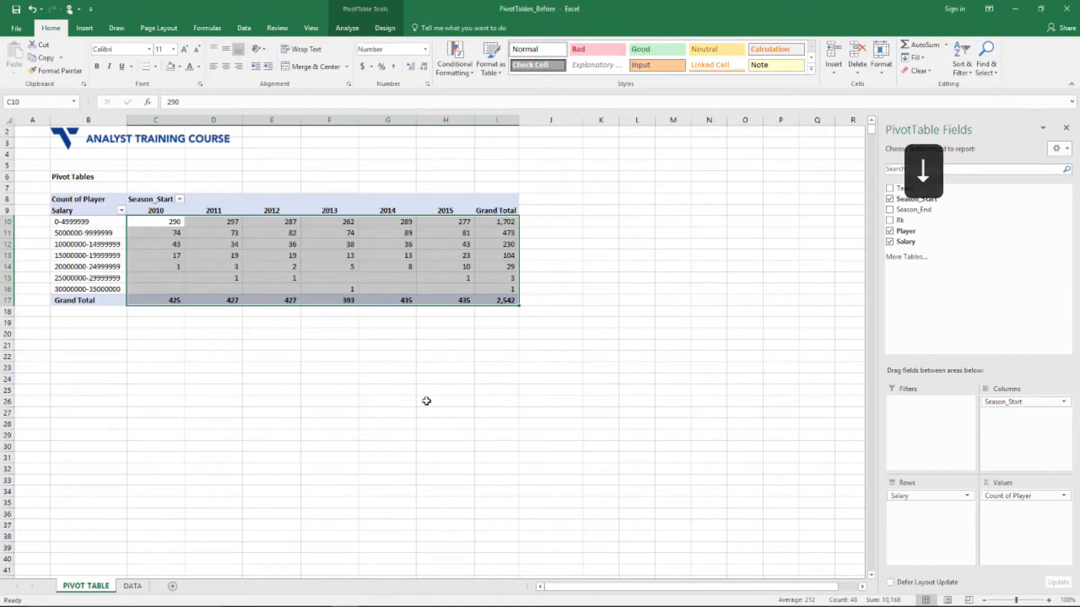
{"action": "key", "text": "Up"}
{"action": "key", "text": "Down"}
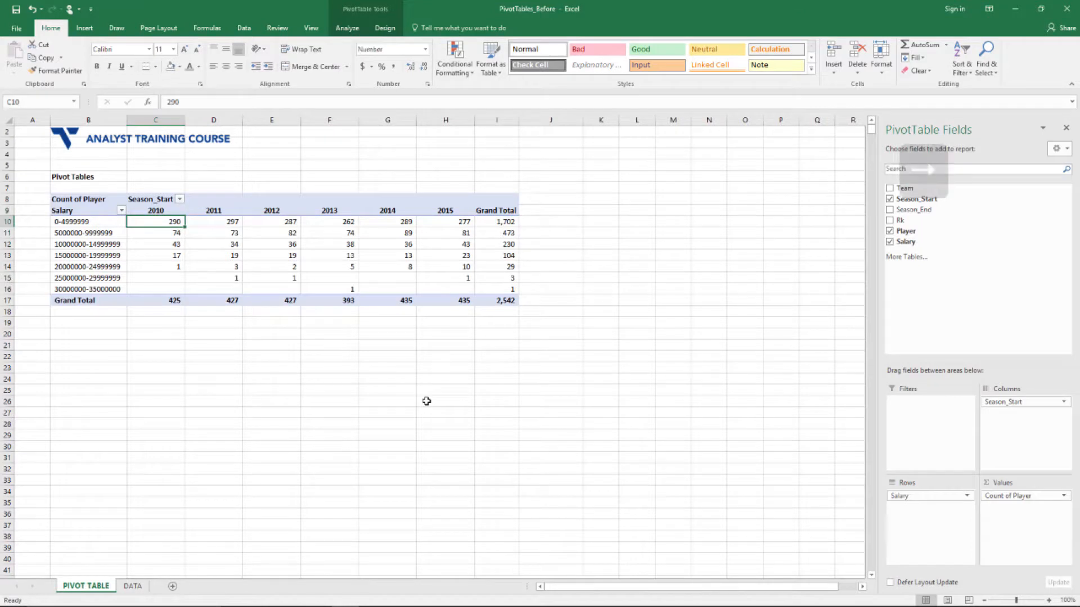
Step through the salary band counts across the 2010–2013 seasons
{"action": "key", "text": "Right"}
{"action": "key", "text": "Right"}
{"action": "key", "text": "Right"}
{"action": "key", "text": "Right"}
{"action": "key", "text": "Right"}
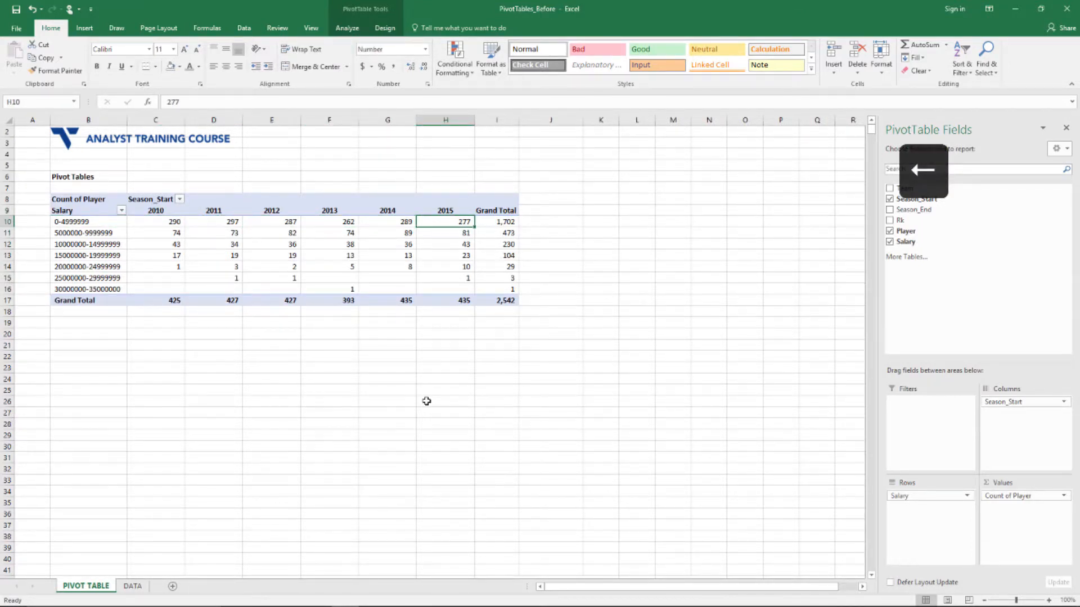
{"action": "key", "text": "Left"}
{"action": "key", "text": "Left"}
{"action": "key", "text": "Left"}
{"action": "key", "text": "Left"}
{"action": "key", "text": "Left"}
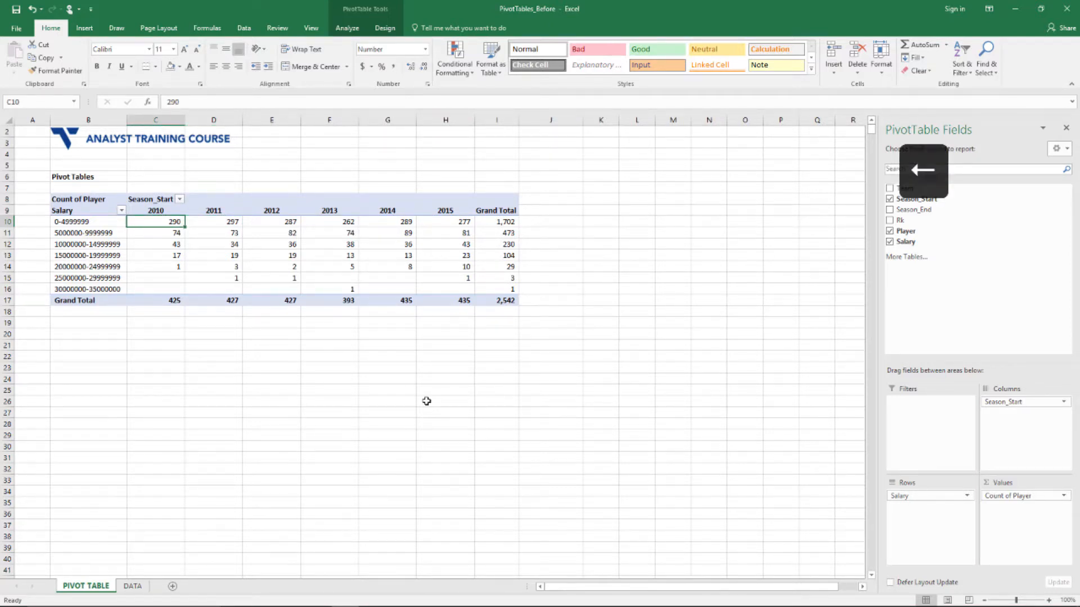
{"action": "key", "text": "Left"}
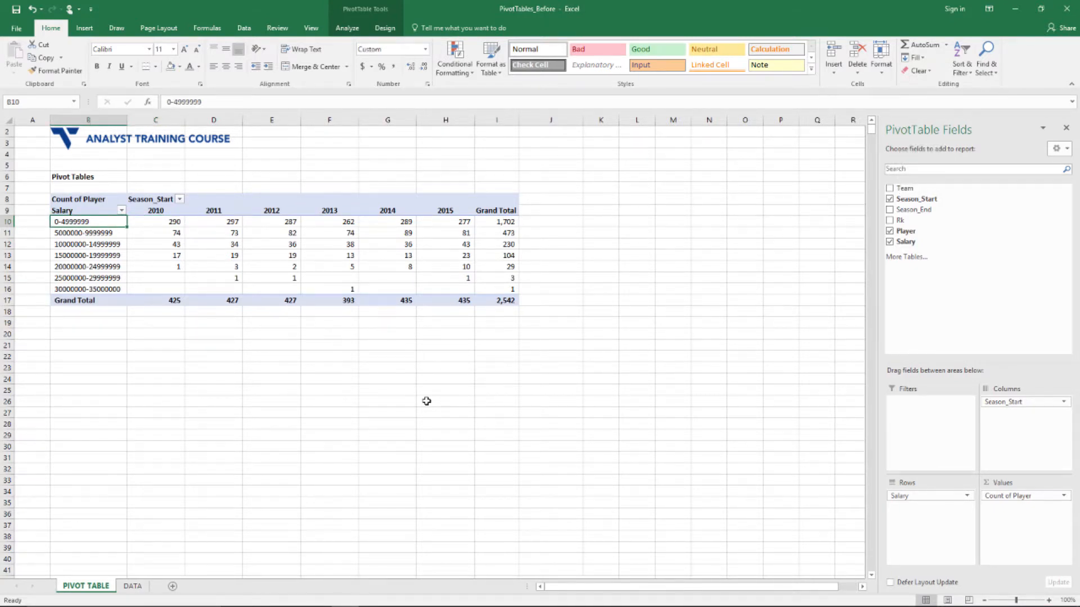
{"action": "key", "text": "Right"}
{"action": "key", "text": "Down"}
{"action": "key", "text": "Down"}
{"action": "key", "text": "Down"}
{"action": "key", "text": "Down"}
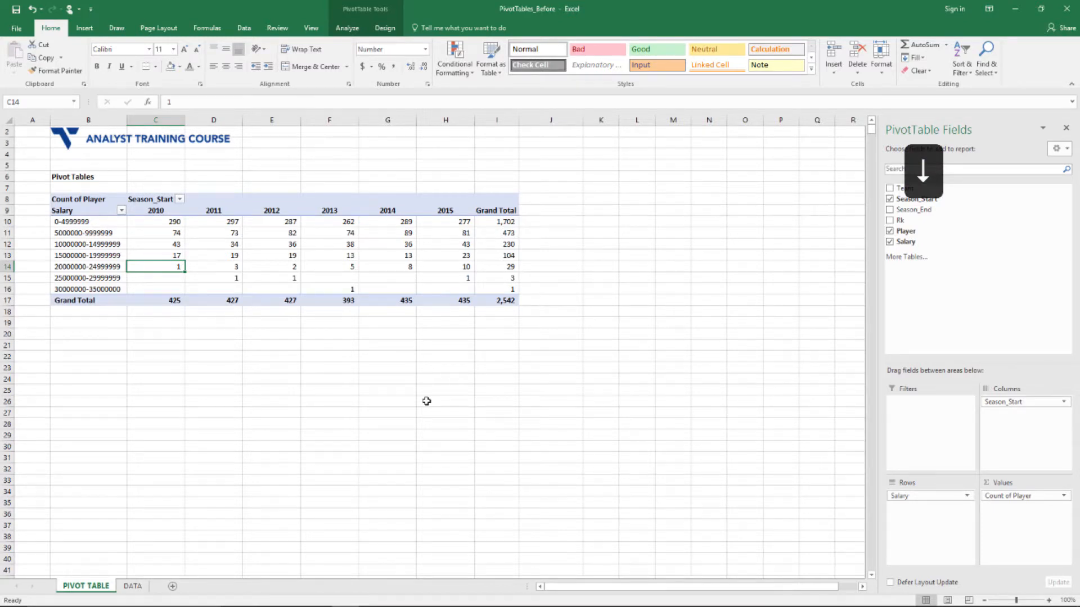
{"action": "key", "text": "Down"}
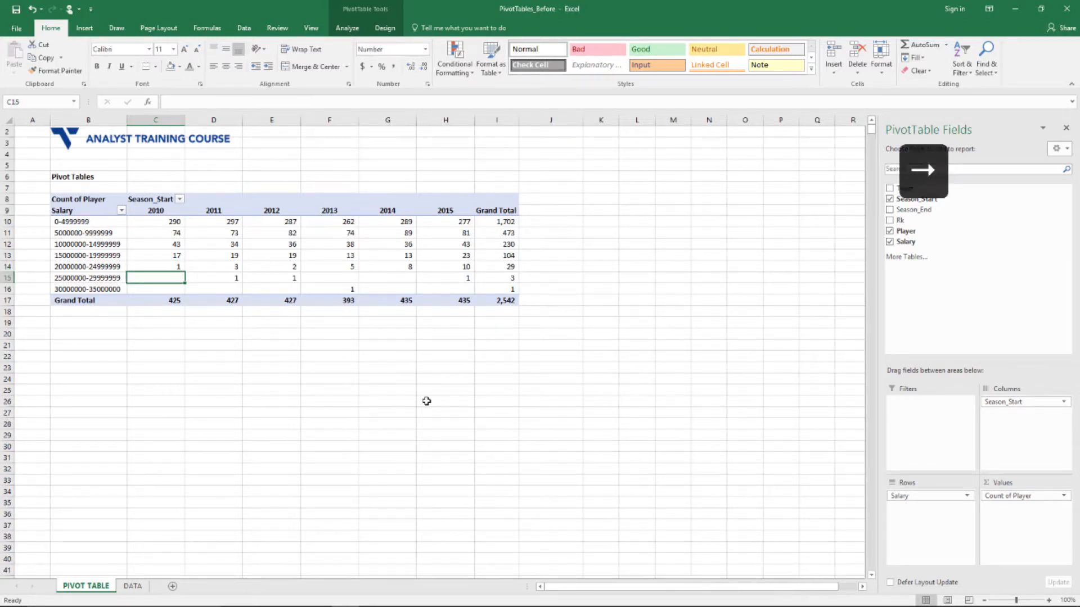
{"action": "key", "text": "Right"}
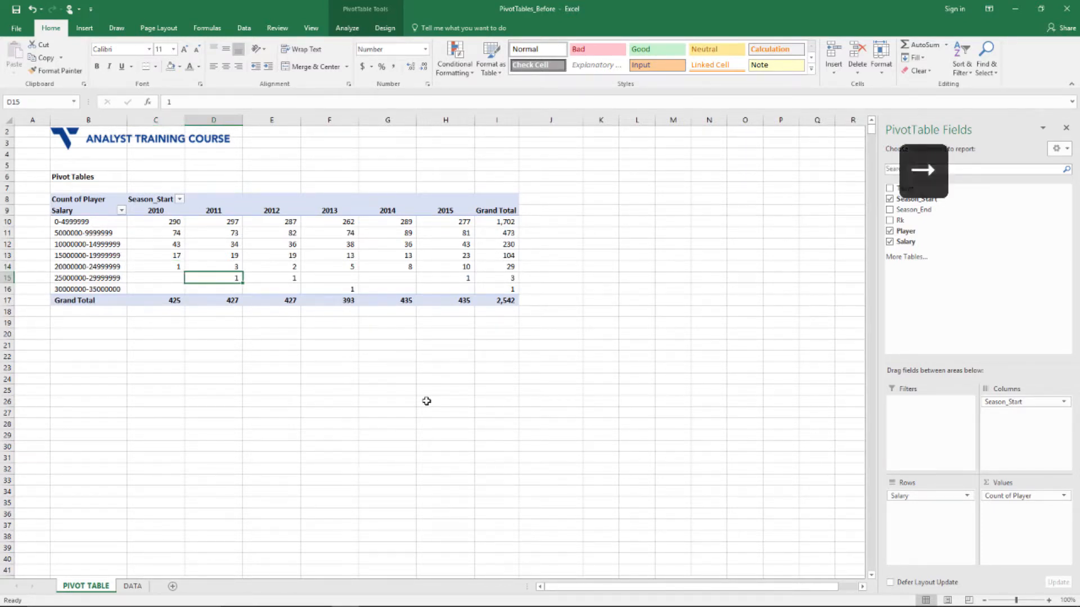
{"action": "key", "text": "Right"}
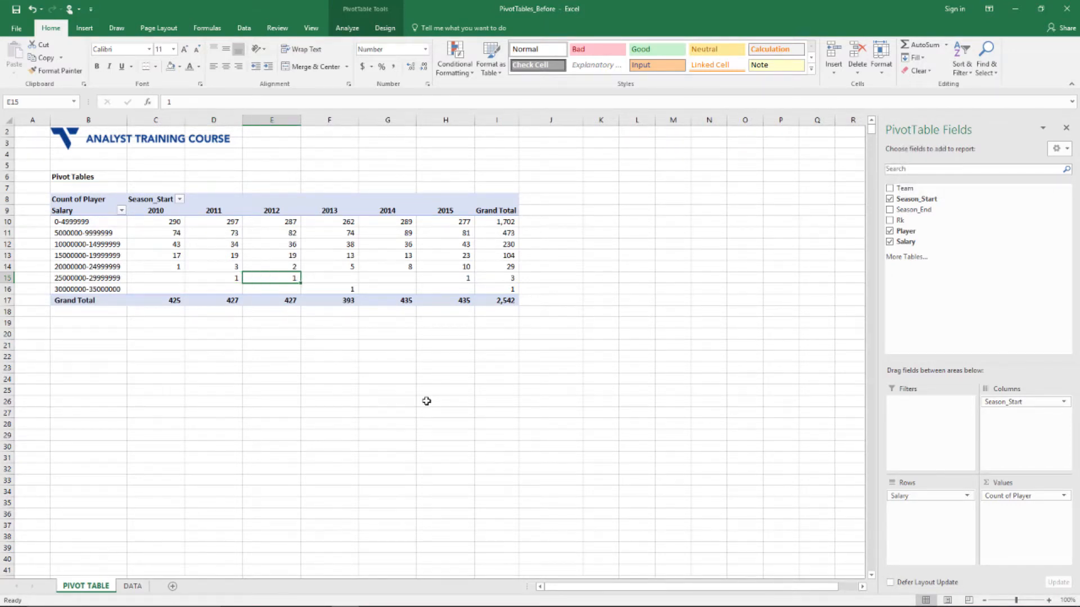
{"action": "key", "text": "Right"}
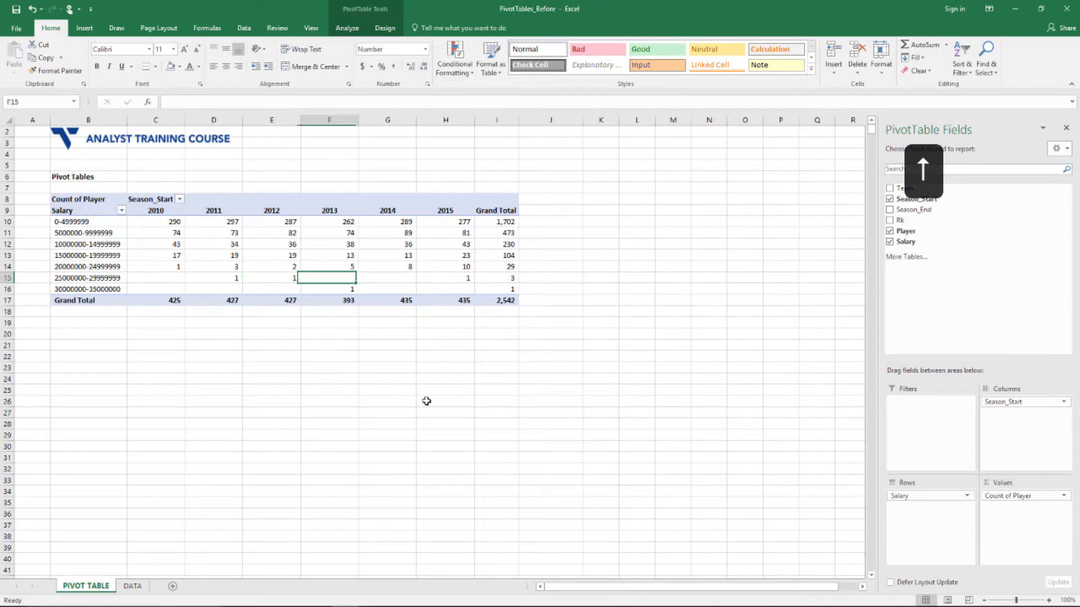
{"action": "key", "text": "Up"}
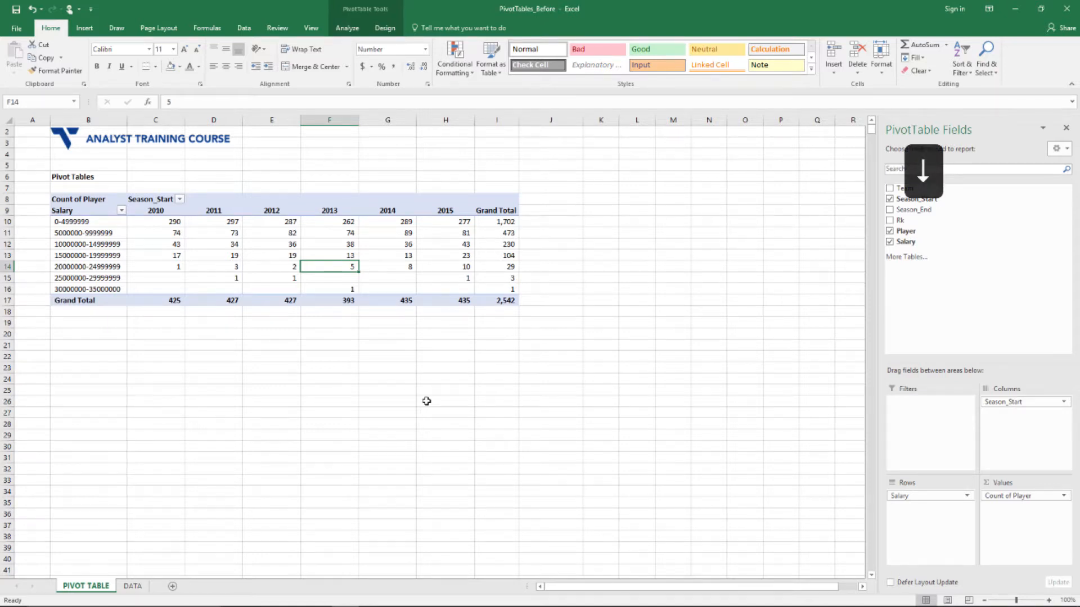
{"action": "key", "text": "Down"}
{"action": "key", "text": "Down"}
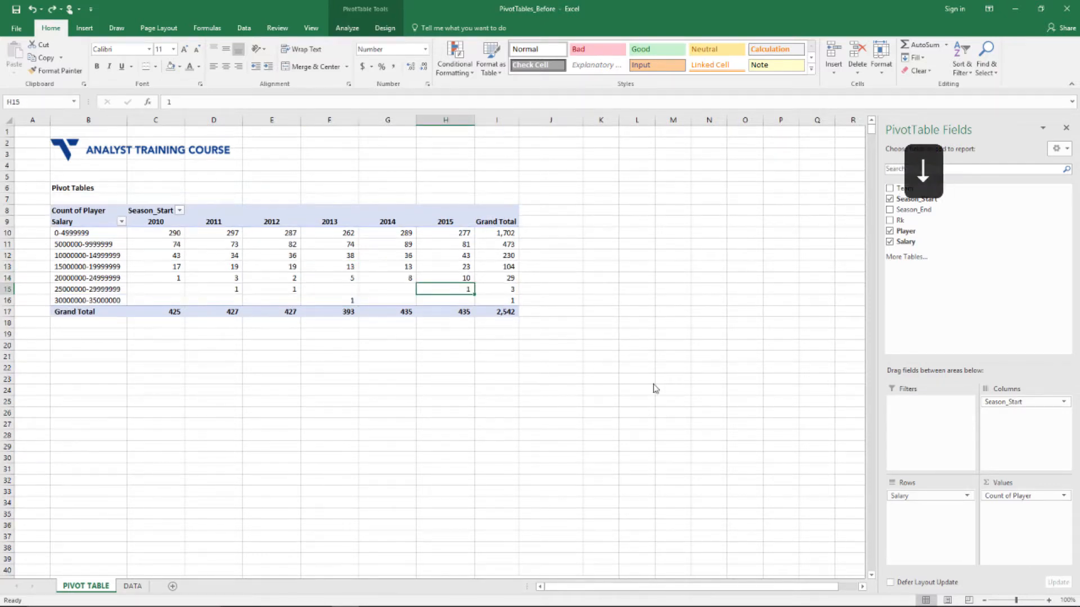
{"action": "key", "text": "Left"}
{"action": "key", "text": "Left"}
{"action": "key", "text": "Down"}
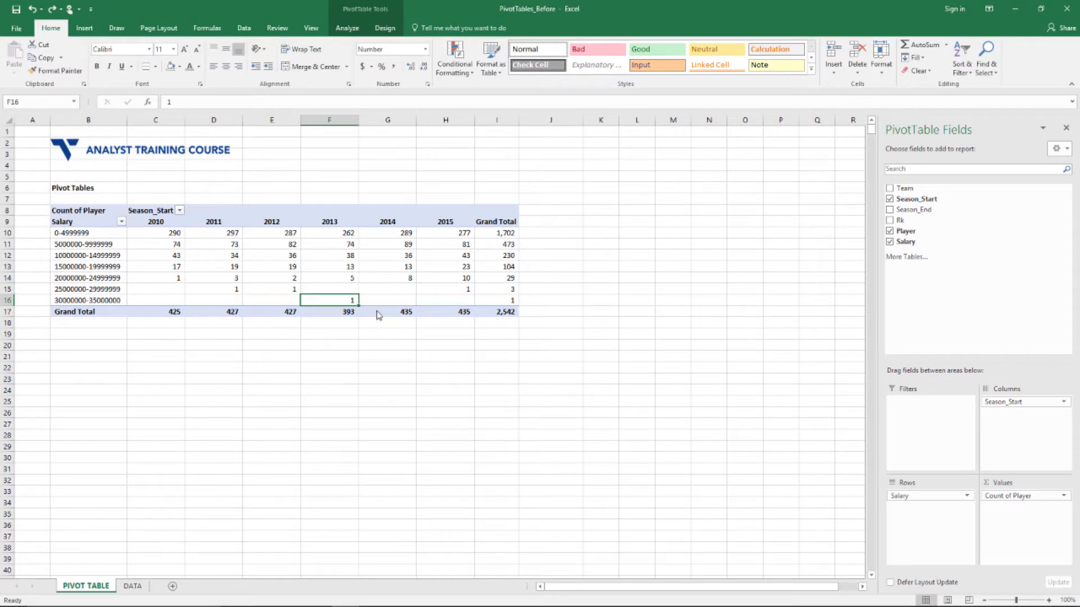
{"action": "double_click", "coordinate": [353, 300]}
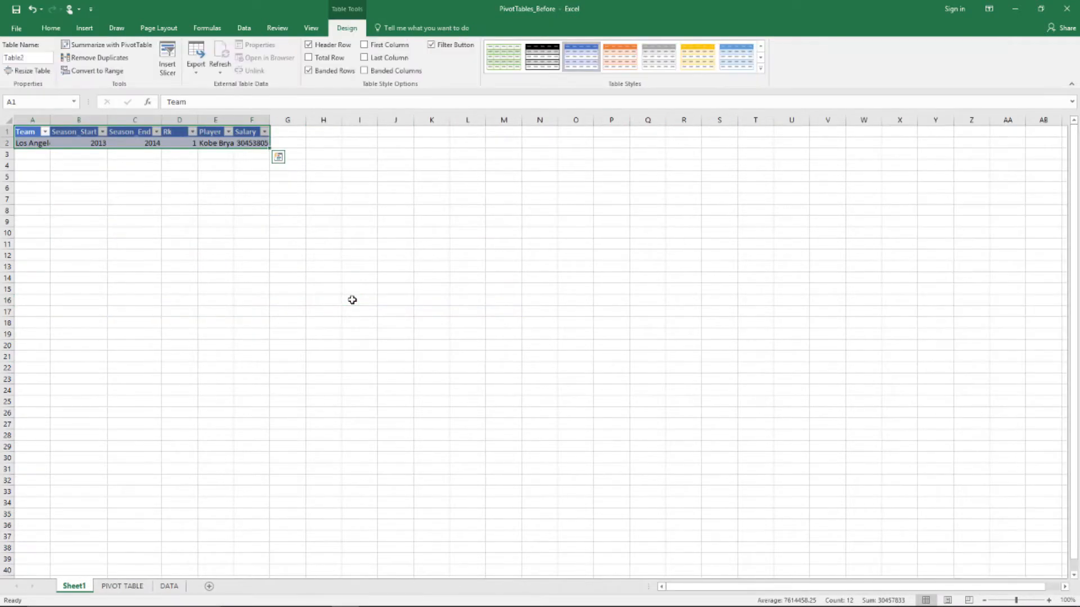
Widen Sheet1's Salary and Player columns so the full name and 30453805 salary show
{"action": "left_click_drag", "start_coordinate": [270, 120], "coordinate": [350, 119]}
{"action": "left_click_drag", "start_coordinate": [234, 120], "coordinate": [261, 119]}
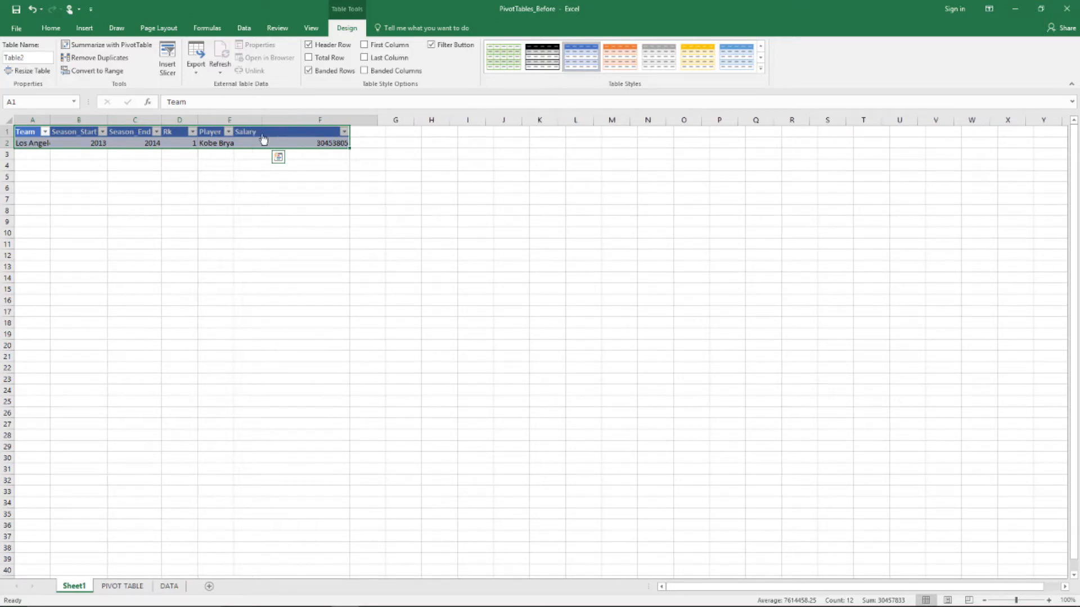
{"action": "left_click", "coordinate": [328, 144]}
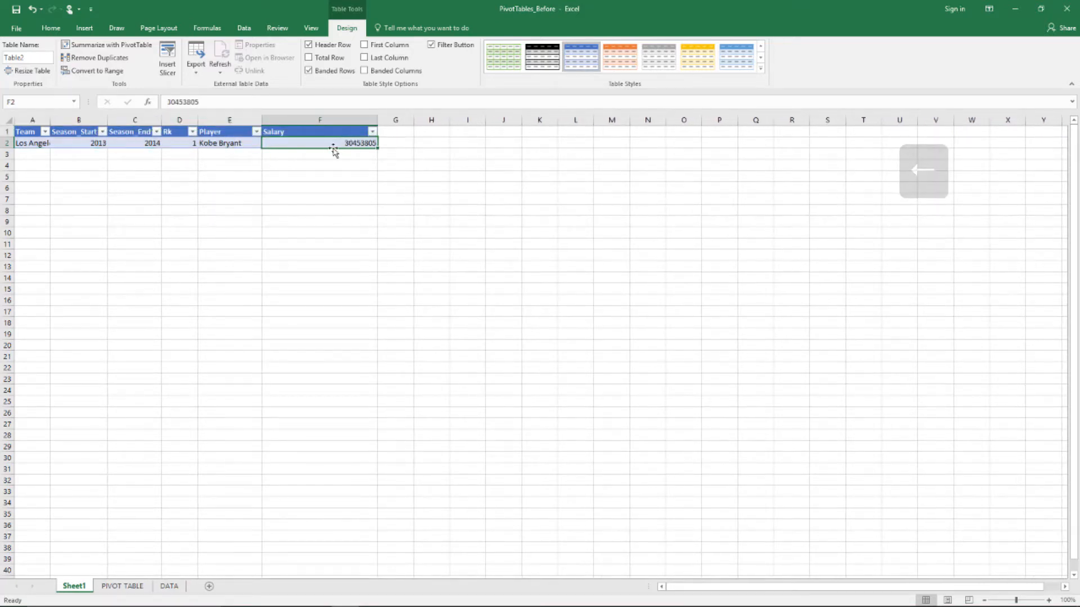
{"action": "key", "text": "Left"}
{"action": "key", "text": "Left"}
{"action": "key", "text": "Left"}
{"action": "key", "text": "Left"}
{"action": "key", "text": "Left"}
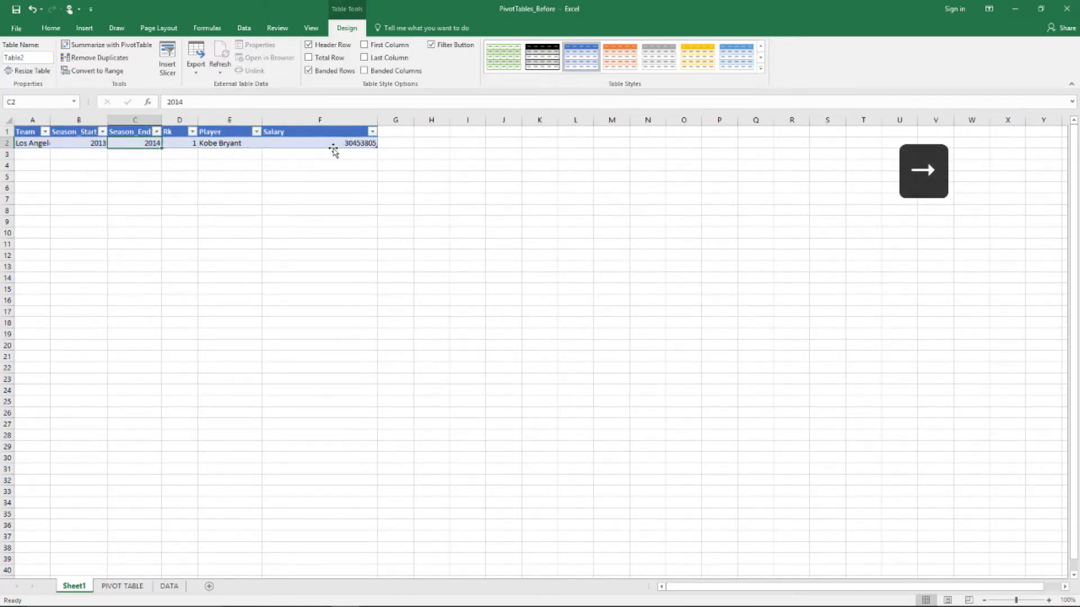
{"action": "key", "text": "Right"}
{"action": "key", "text": "Right"}
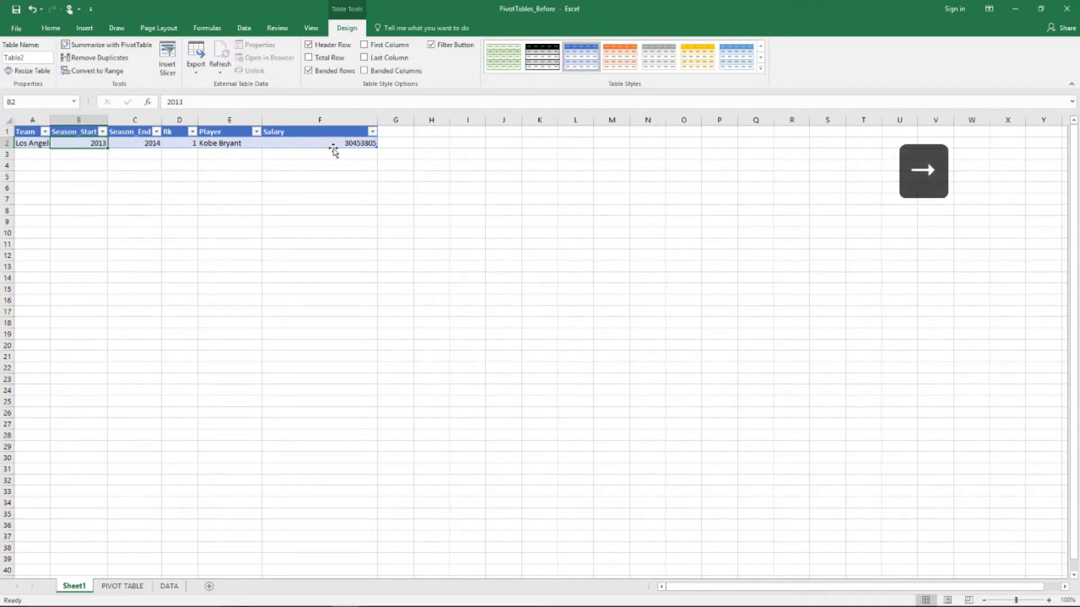
{"action": "key", "text": "Right"}
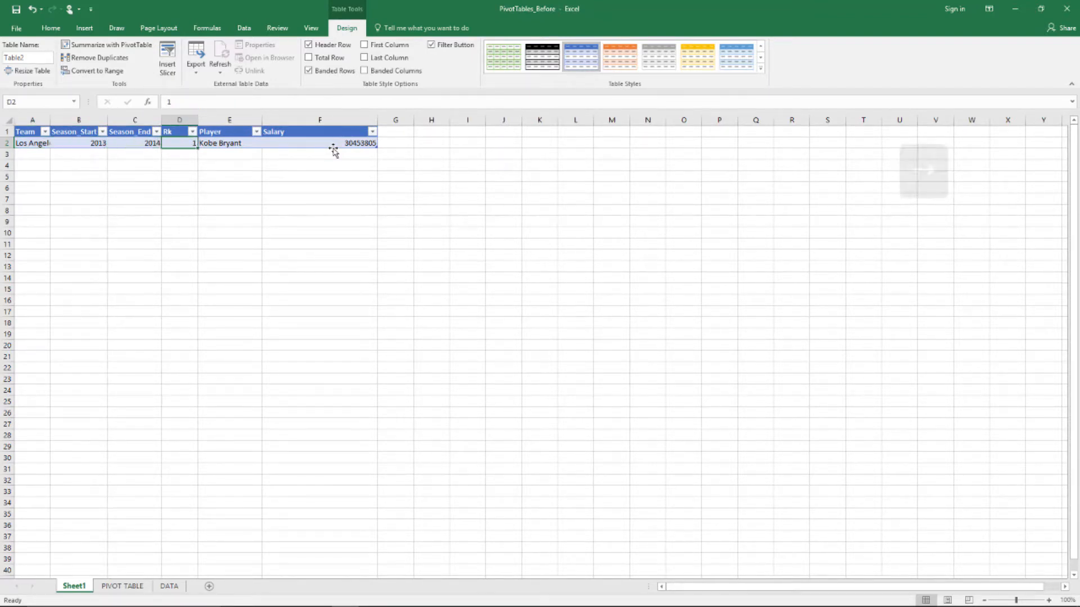
{"action": "key", "text": "Right"}
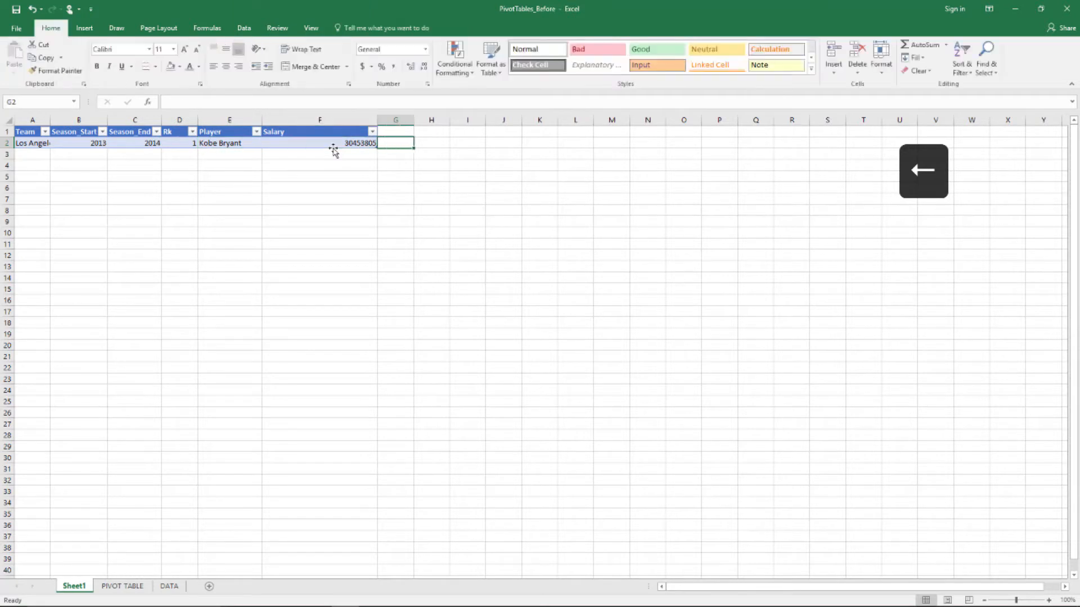
{"action": "key", "text": "Left"}
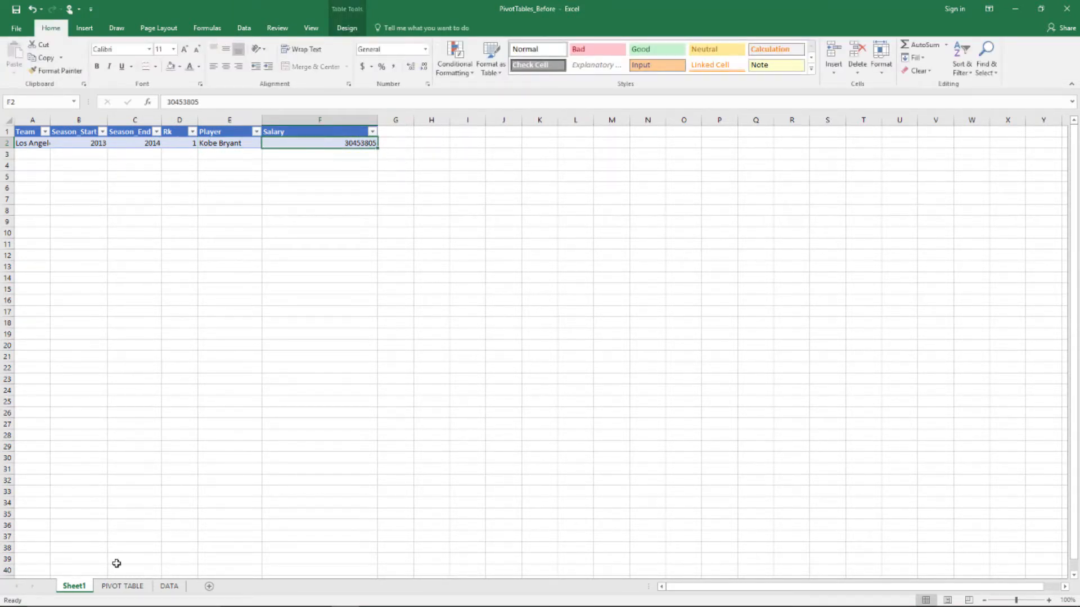
Delete the Sheet1 detail sheet
{"action": "right_click", "coordinate": [81, 578]}
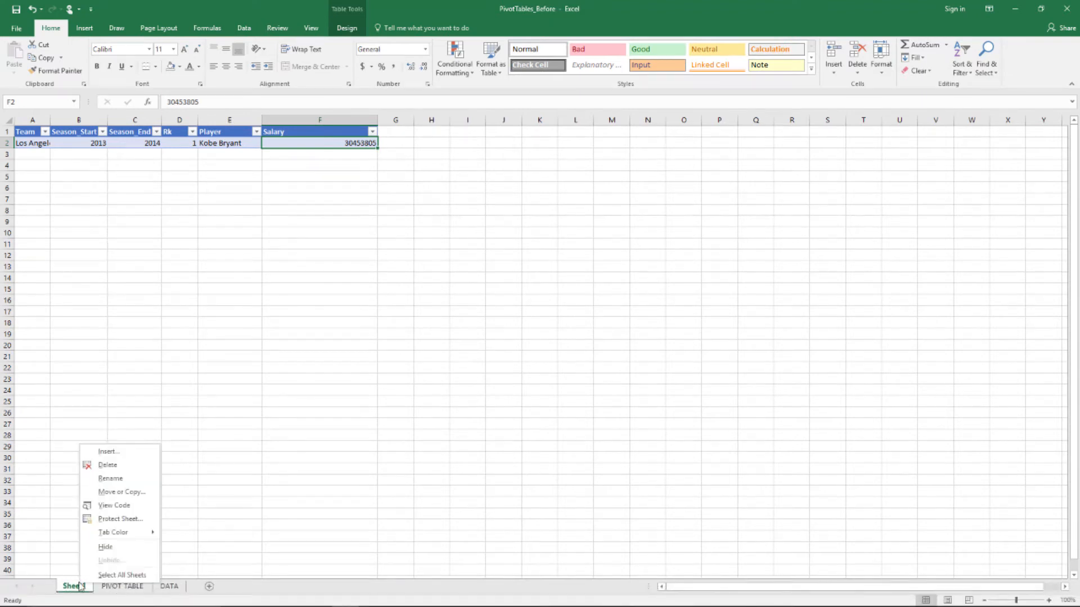
{"action": "left_click", "coordinate": [108, 465]}
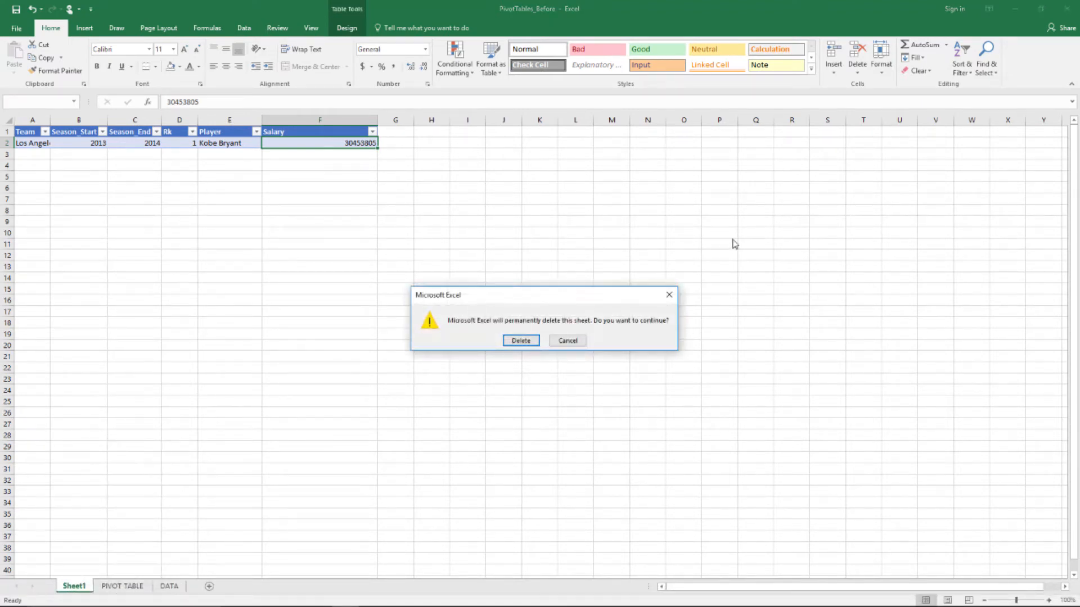
{"action": "left_click", "coordinate": [520, 341]}
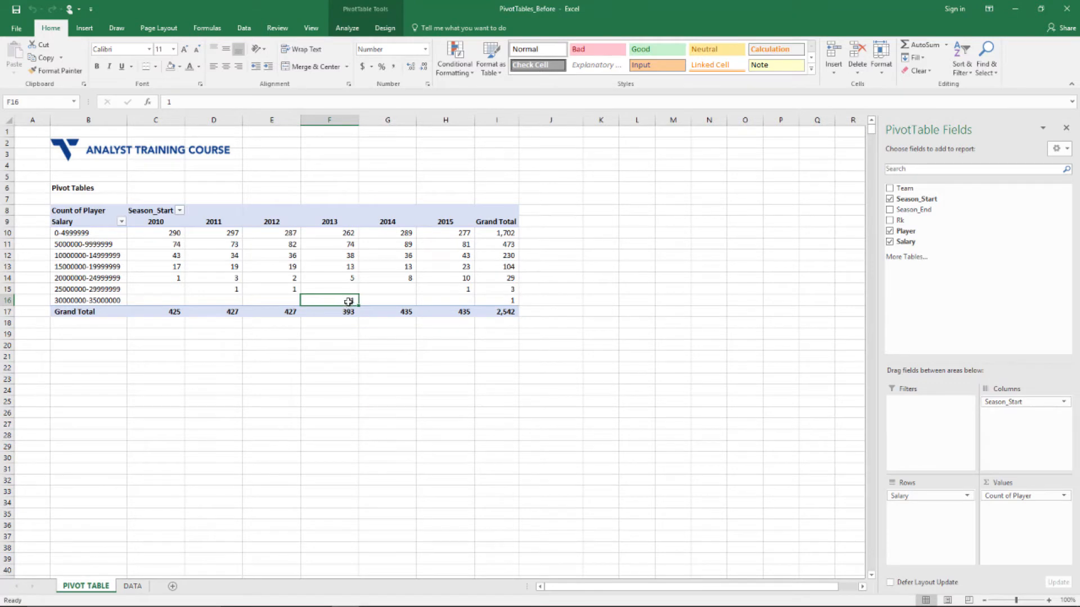
Drill into the 2015 count in H15 and widen the new detail sheet's columns
{"action": "left_click", "coordinate": [462, 290]}
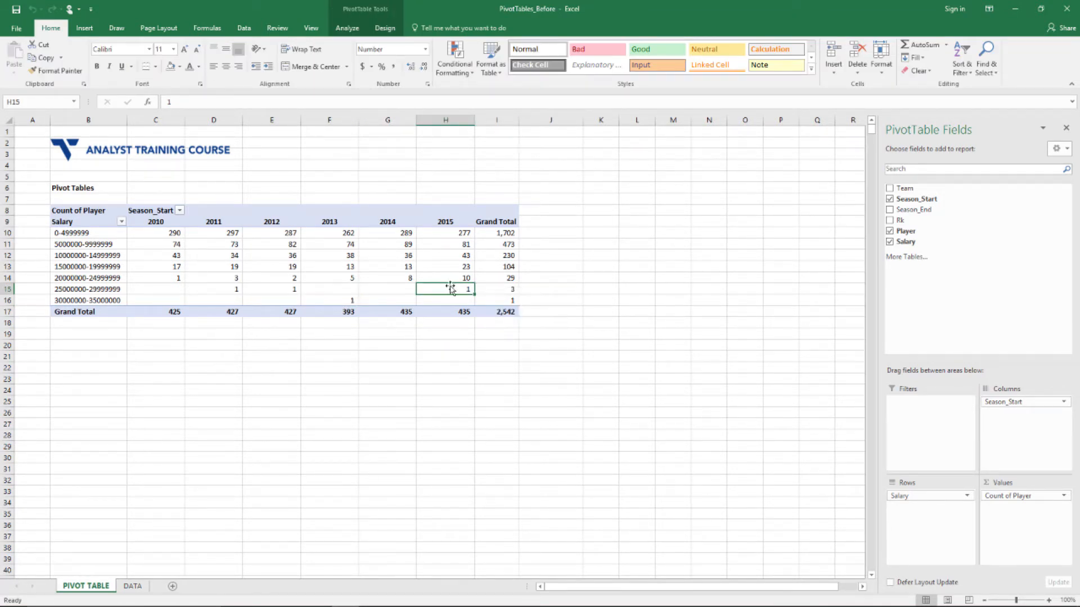
{"action": "mouse_move", "coordinate": [450, 290]}
{"action": "double_click", "coordinate": [459, 287]}
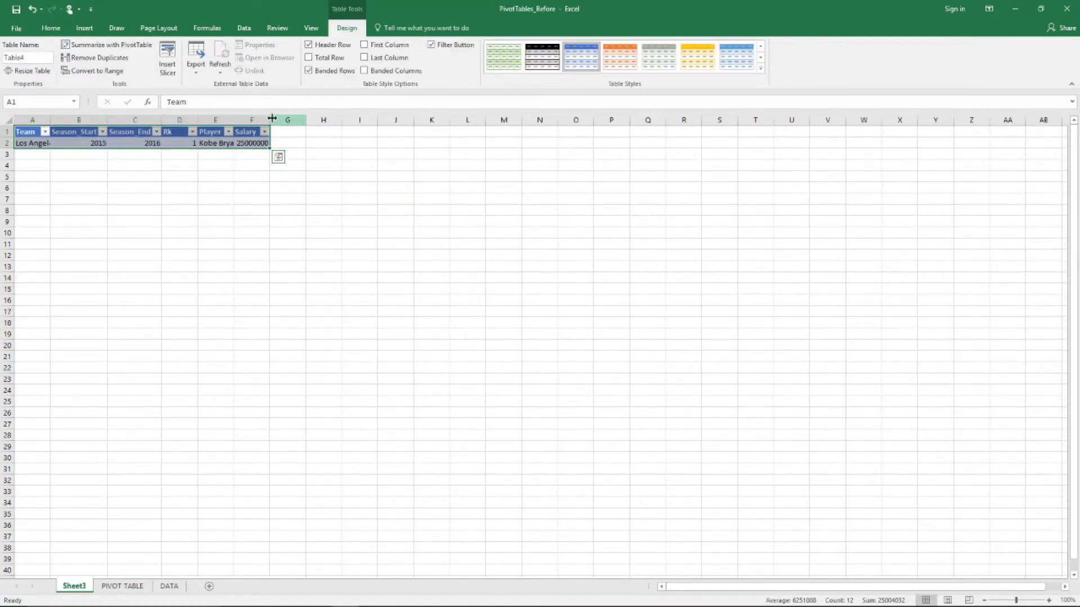
{"action": "left_click_drag", "start_coordinate": [272, 119], "coordinate": [318, 120]}
{"action": "left_click_drag", "start_coordinate": [236, 119], "coordinate": [252, 120]}
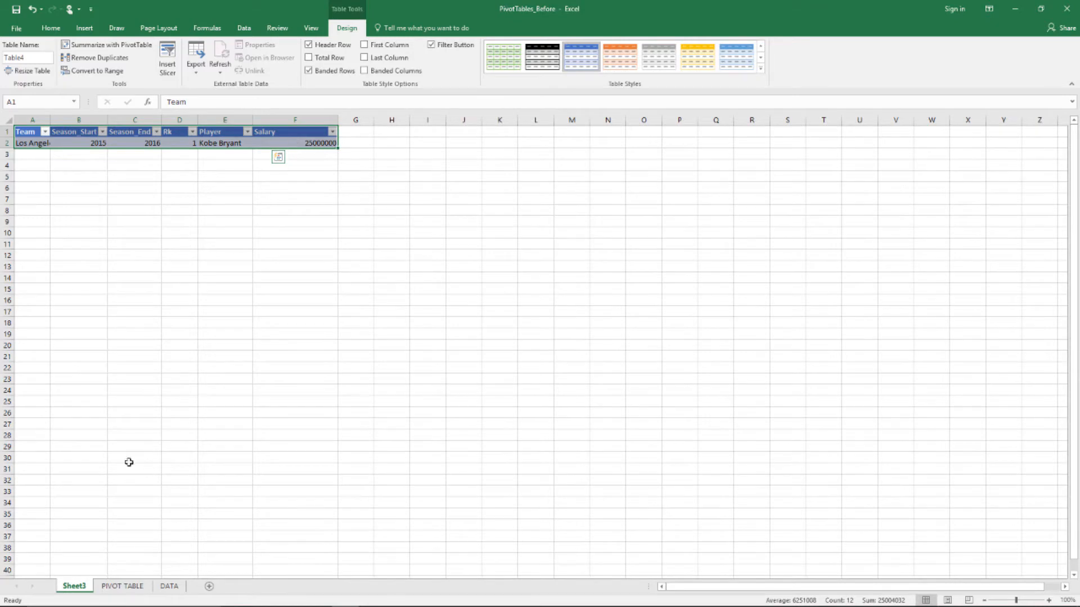
Delete the Sheet3 detail sheet
{"action": "right_click", "coordinate": [75, 586]}
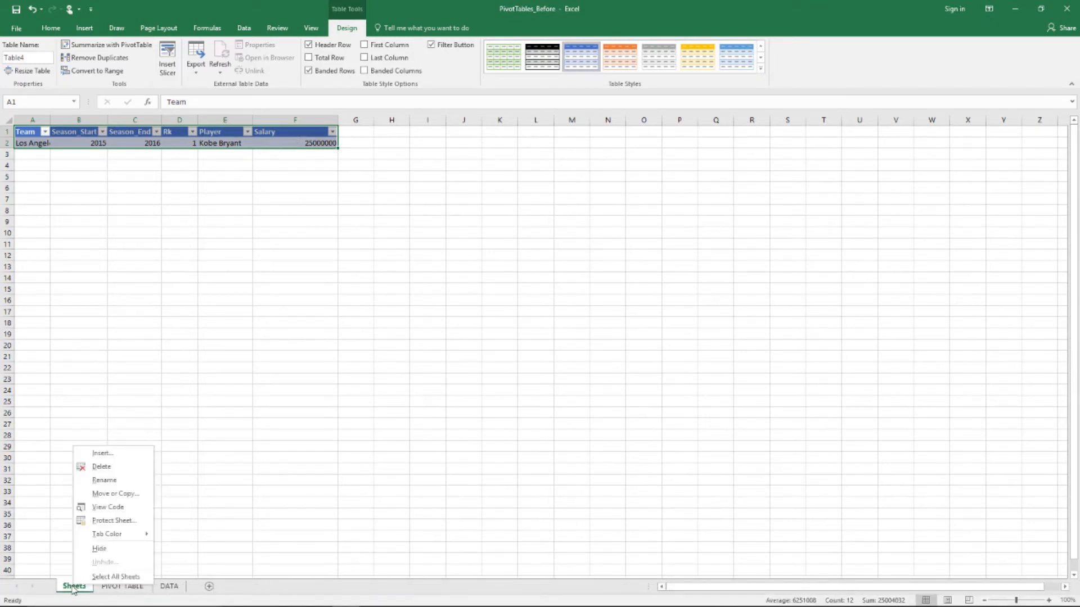
{"action": "left_click", "coordinate": [96, 465]}
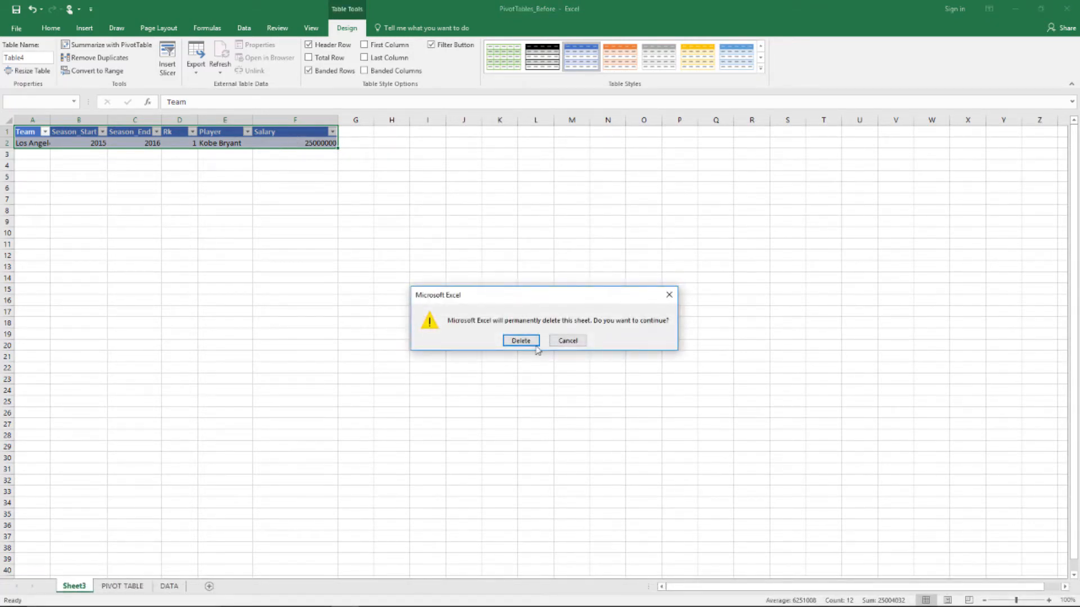
{"action": "left_click", "coordinate": [521, 340]}
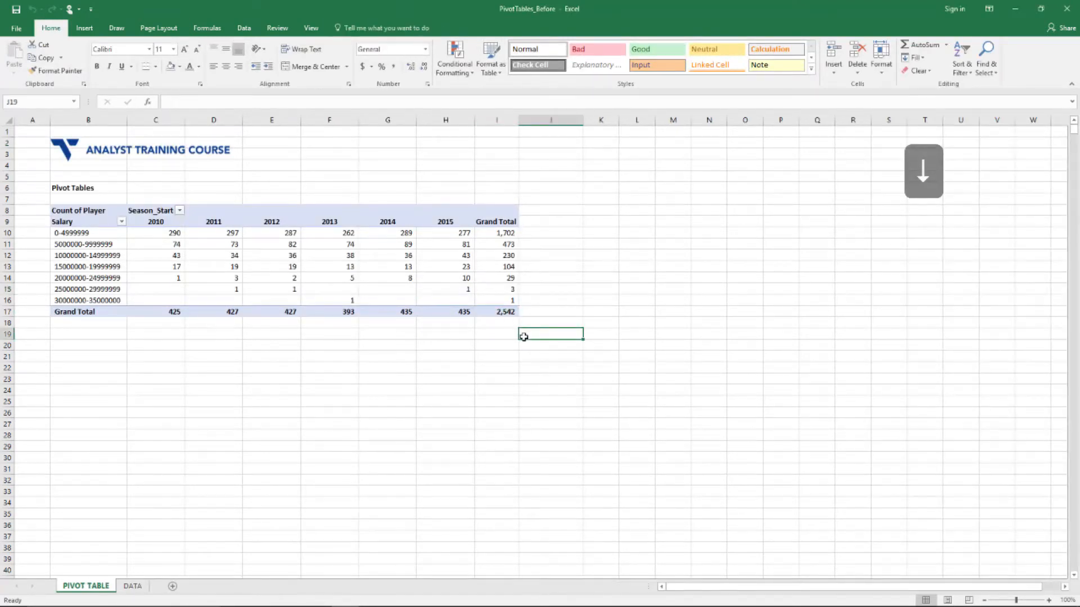
{"action": "key", "text": "ctrl+Up"}
{"action": "key", "text": "ctrl+Left"}
{"action": "key", "text": "Down"}
{"action": "key", "text": "Down"}
{"action": "key", "text": "Down"}
{"action": "key", "text": "Down"}
{"action": "key", "text": "Down"}
{"action": "key", "text": "Down"}
{"action": "key", "text": "Down"}
{"action": "key", "text": "Right"}
{"action": "key", "text": "Down"}
{"action": "key", "text": "Down"}
{"action": "key", "text": "Down"}
{"action": "key", "text": "Down"}
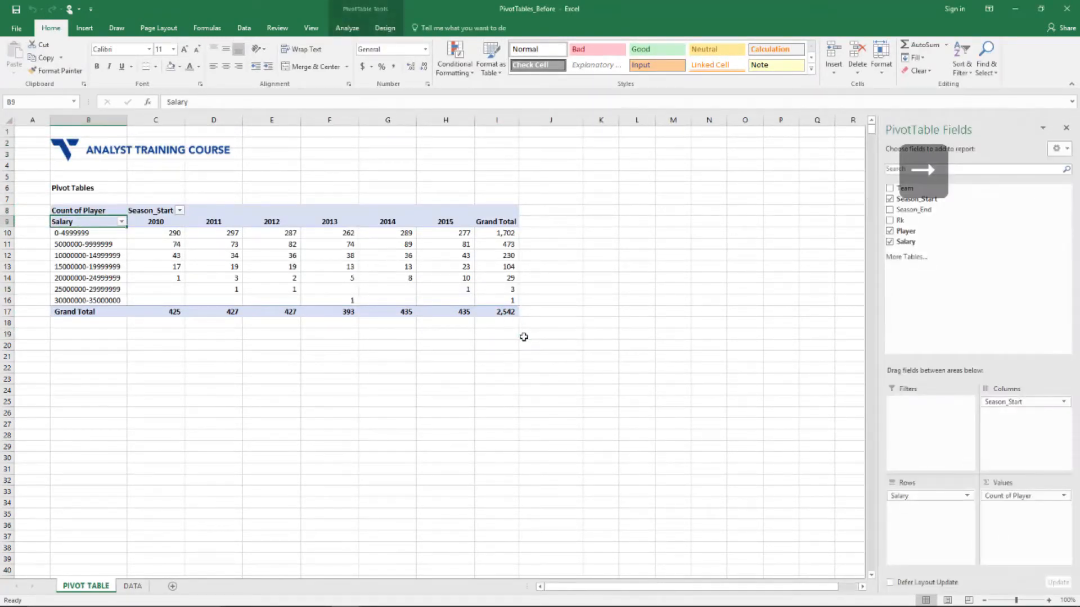
{"action": "key", "text": "Right"}
{"action": "key", "text": "Down"}
{"action": "key", "text": "Right"}
{"action": "key", "text": "Right"}
{"action": "key", "text": "Right"}
{"action": "key", "text": "Down"}
{"action": "key", "text": "Right"}
{"action": "key", "text": "Right"}
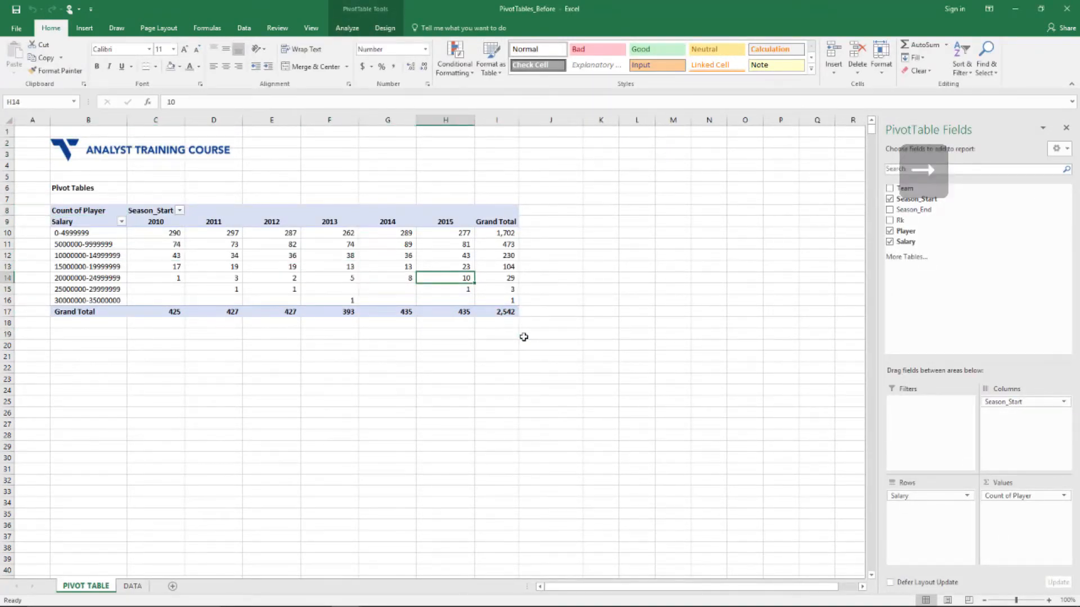
{"action": "double_click", "coordinate": [441, 278]}
{"action": "left_click_drag", "start_coordinate": [234, 120], "coordinate": [360, 160]}
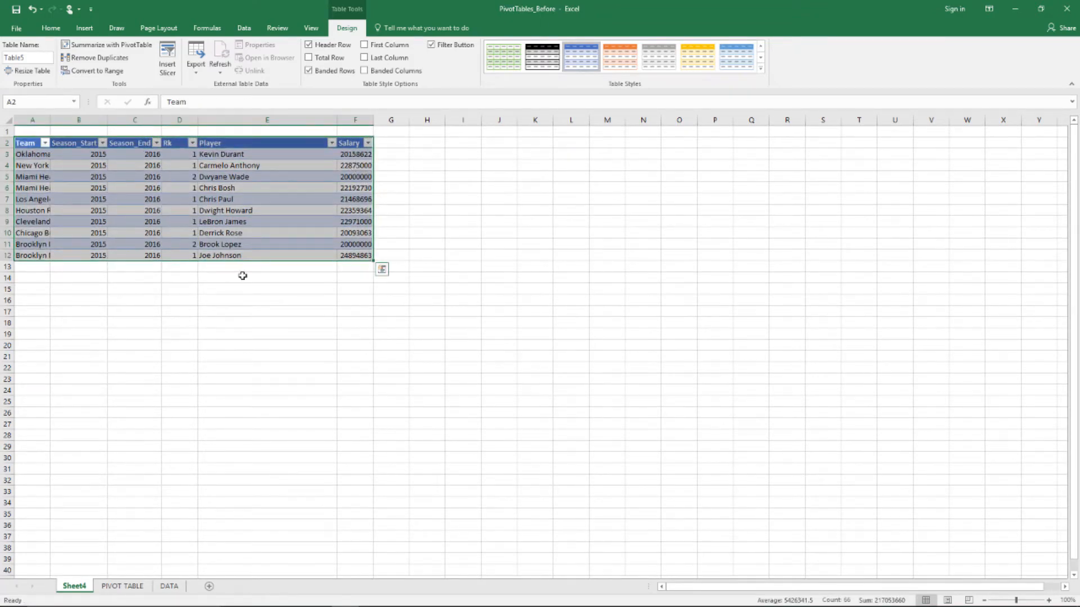
{"action": "right_click", "coordinate": [81, 587]}
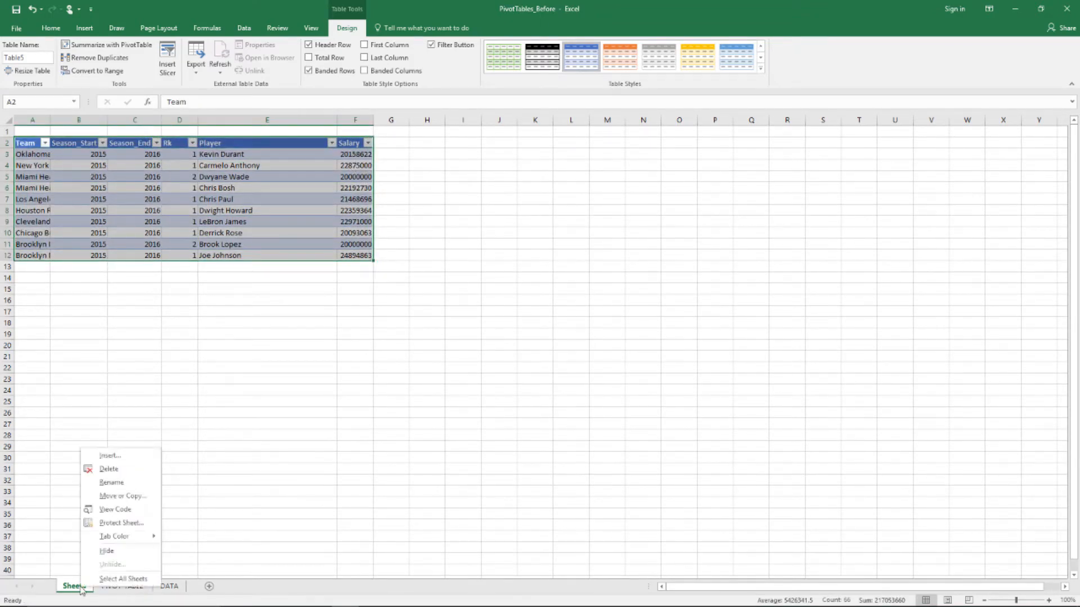
{"action": "left_click", "coordinate": [141, 470]}
{"action": "left_click", "coordinate": [522, 338]}
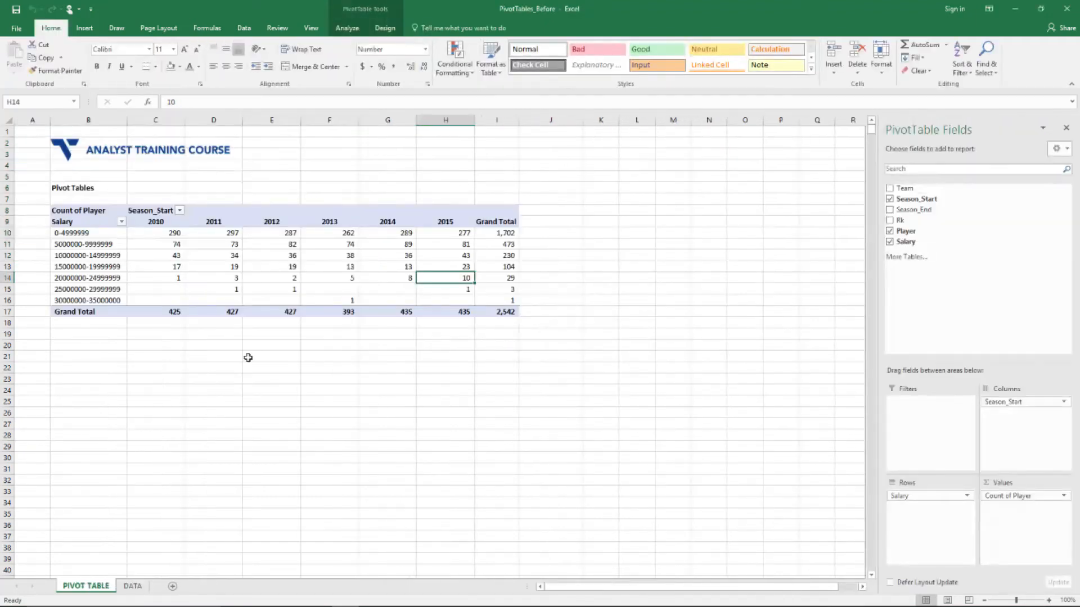
{"action": "left_click_drag", "start_coordinate": [115, 236], "coordinate": [113, 301]}
{"action": "left_click", "coordinate": [497, 244]}
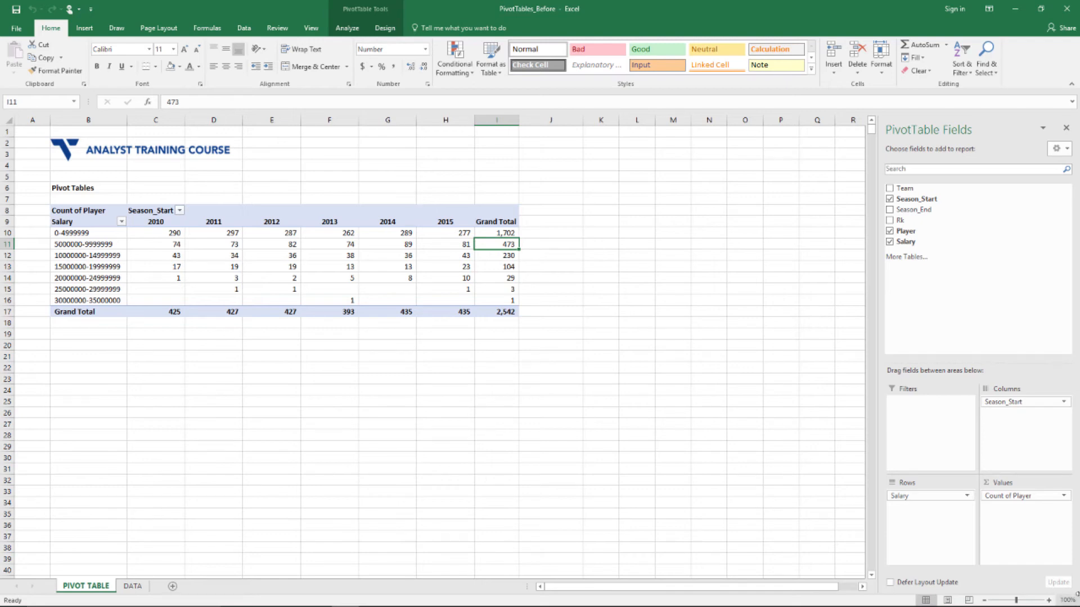
Replace Count of Player with Sum of Salary in Values, totalling 12,135,603,191, and select the season totals
{"action": "left_click_drag", "start_coordinate": [999, 496], "coordinate": [829, 498]}
{"action": "left_click_drag", "start_coordinate": [903, 496], "coordinate": [1015, 512]}
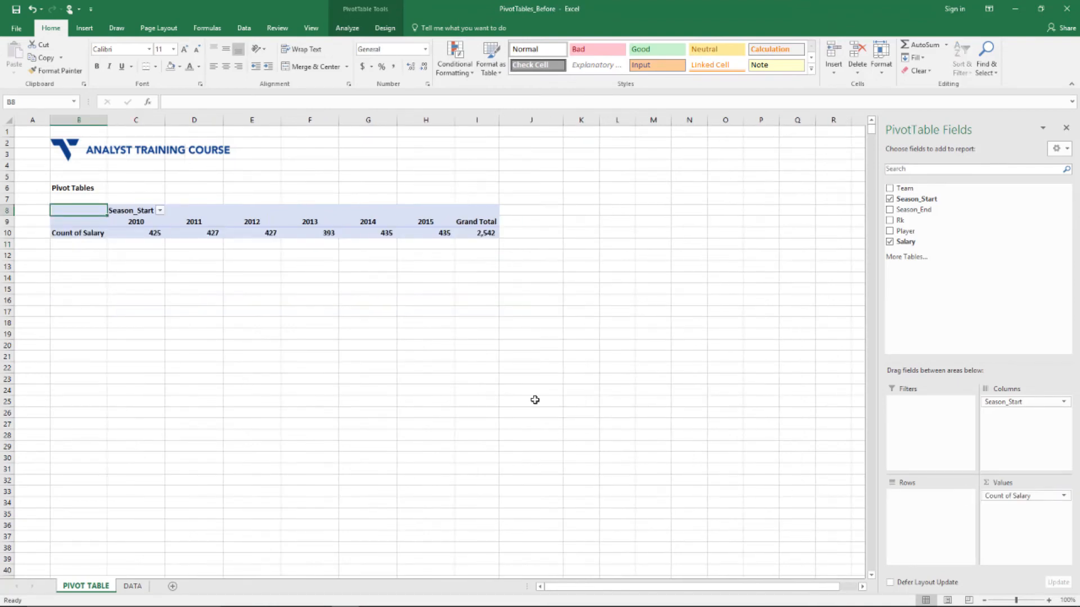
{"action": "left_click", "coordinate": [1063, 496]}
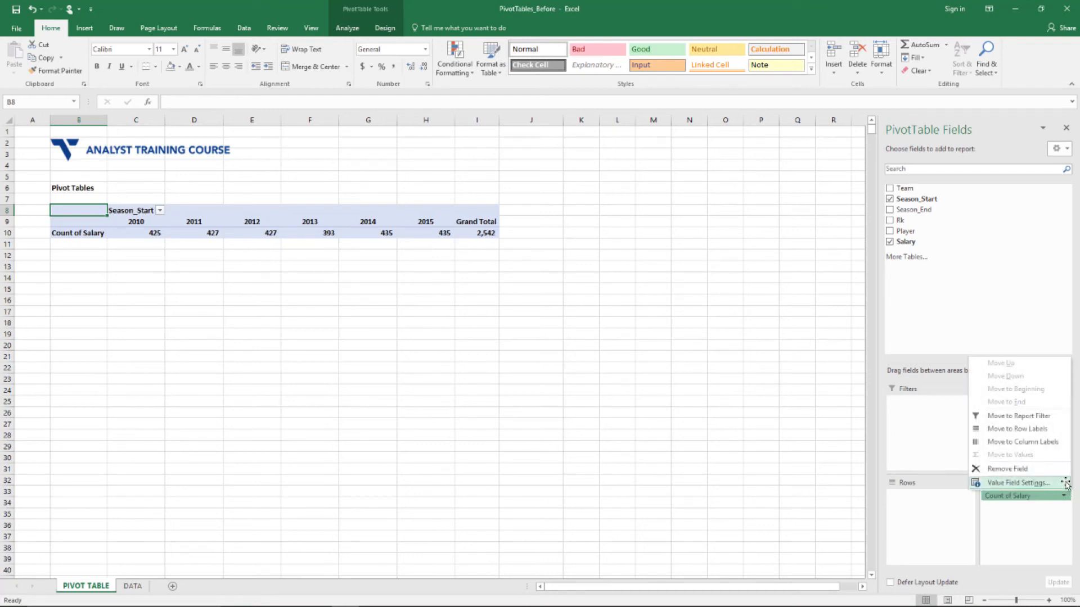
{"action": "left_click", "coordinate": [1065, 484]}
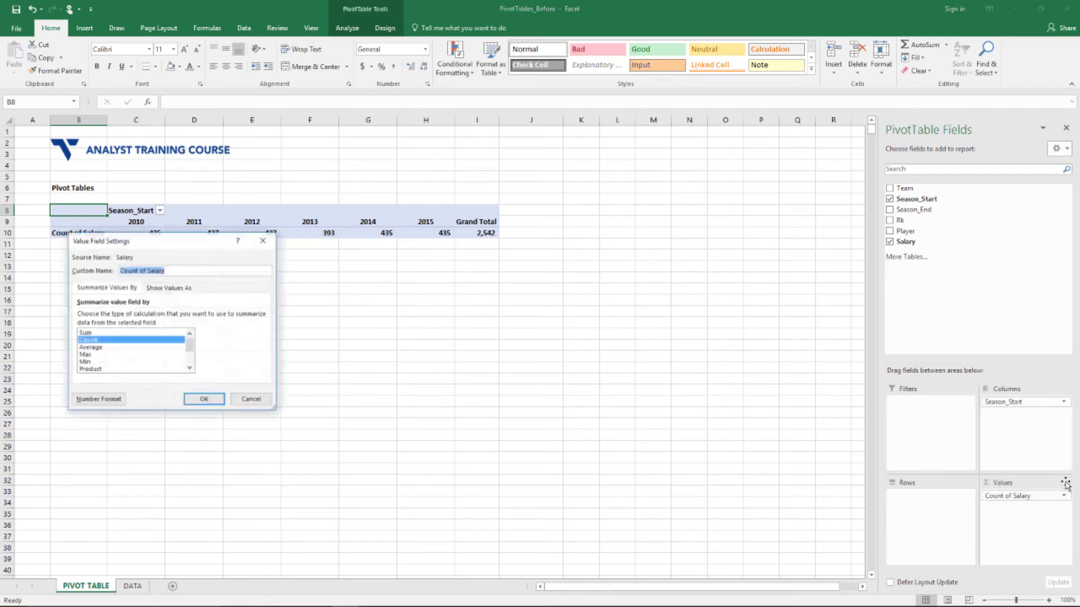
{"action": "left_click", "coordinate": [160, 332]}
{"action": "left_click", "coordinate": [203, 400]}
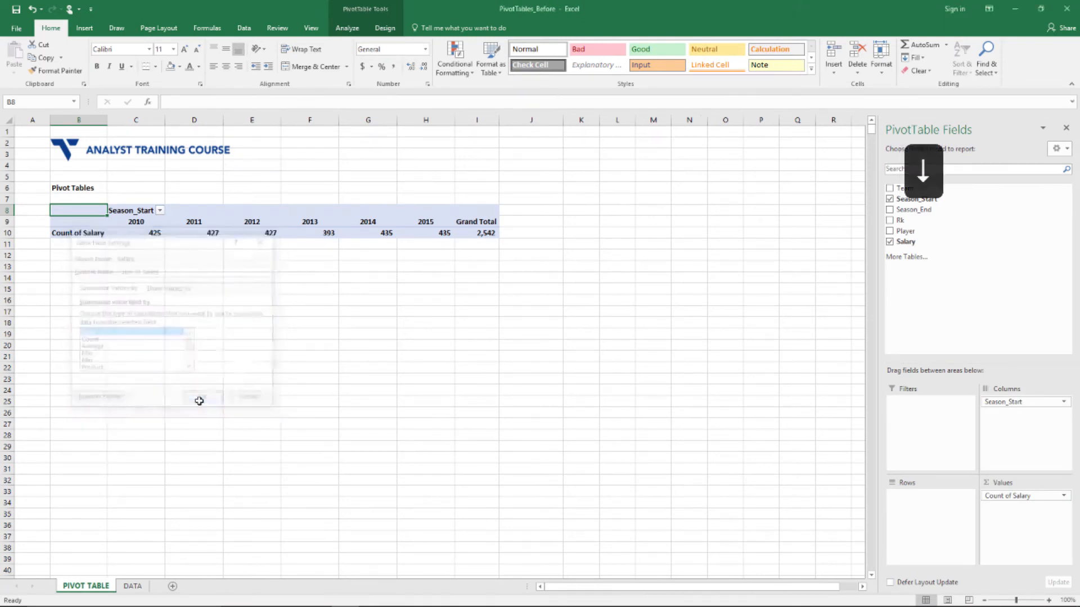
{"action": "key", "text": "Right"}
{"action": "key", "text": "Down"}
{"action": "key", "text": "Down"}
{"action": "key", "text": "ctrl+shift+Right"}
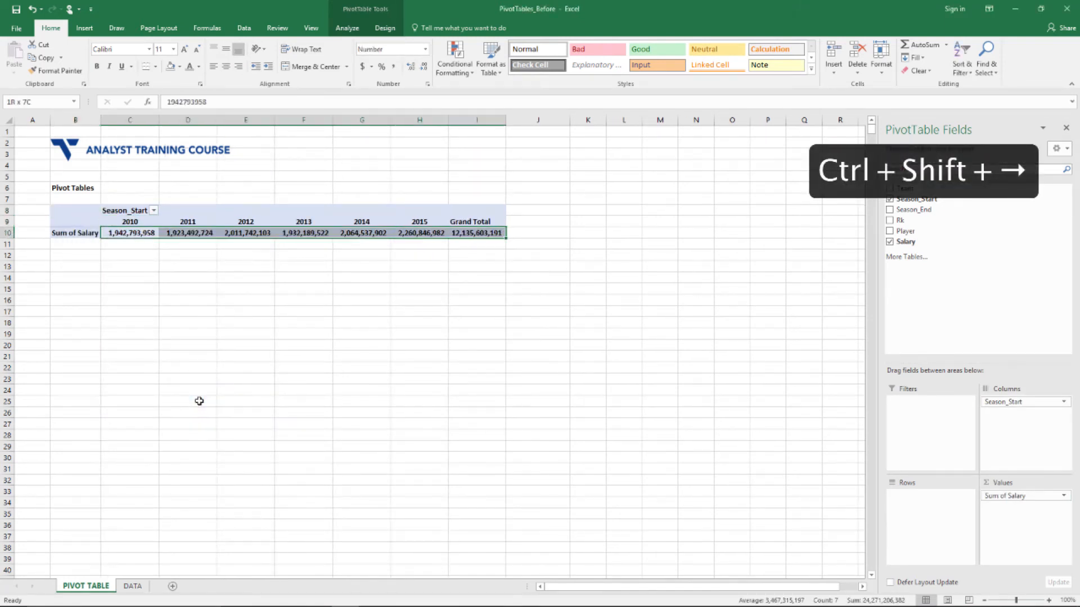
Format the season totals as accounting with no decimals and widen columns C to I
{"action": "left_click", "coordinate": [363, 67]}
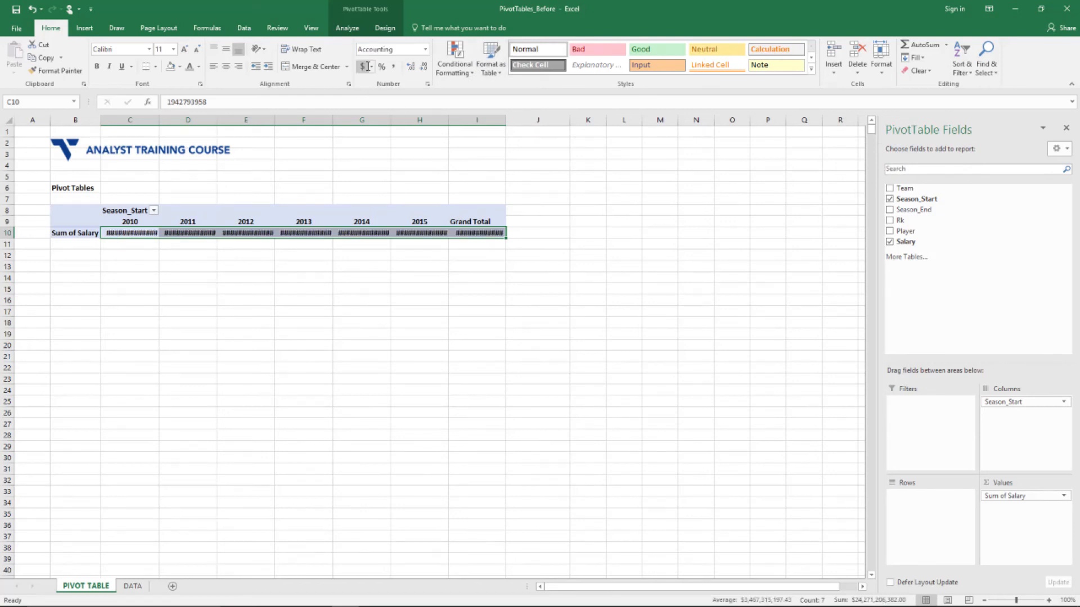
{"action": "left_click", "coordinate": [424, 66]}
{"action": "left_click", "coordinate": [424, 66]}
{"action": "left_click_drag", "start_coordinate": [151, 119], "coordinate": [524, 125]}
{"action": "left_click", "coordinate": [523, 266]}
Review the formatted season totals from 2010 across to 2015's $2,260,846,982
{"action": "key", "text": "Up"}
{"action": "key", "text": "Left"}
{"action": "key", "text": "Left"}
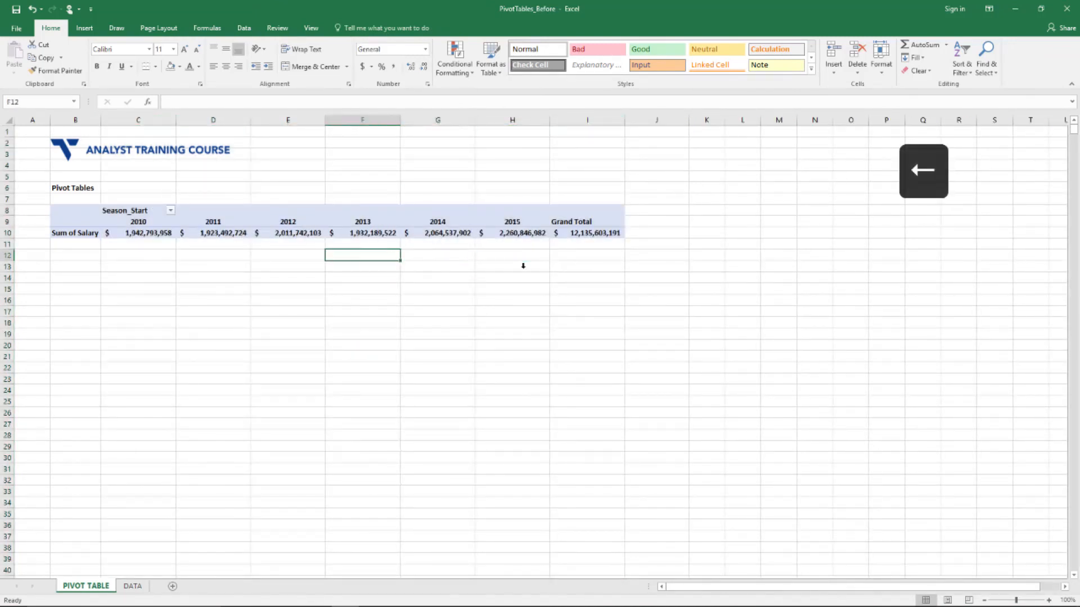
{"action": "key", "text": "Up"}
{"action": "key", "text": "Left"}
{"action": "key", "text": "Up"}
{"action": "key", "text": "Left"}
{"action": "key", "text": "Left"}
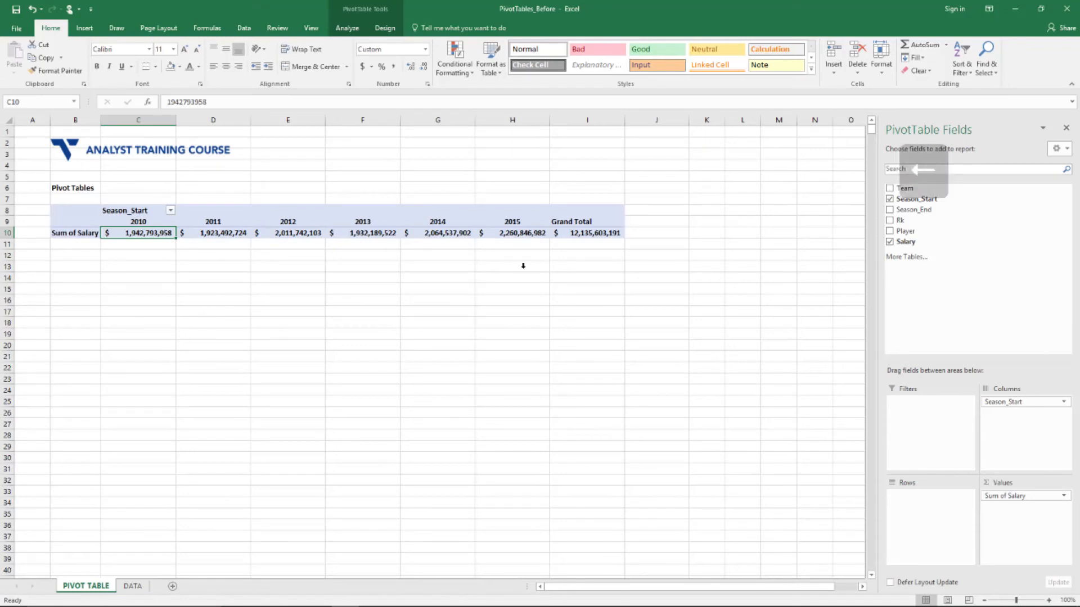
{"action": "key", "text": "Right"}
{"action": "key", "text": "Right"}
{"action": "key", "text": "Right"}
{"action": "key", "text": "Right"}
{"action": "key", "text": "Right"}
{"action": "key", "text": "Right"}
{"action": "key", "text": "Left"}
{"action": "key", "text": "Left"}
{"action": "key", "text": "Left"}
{"action": "key", "text": "Left"}
{"action": "key", "text": "Left"}
{"action": "key", "text": "Left"}
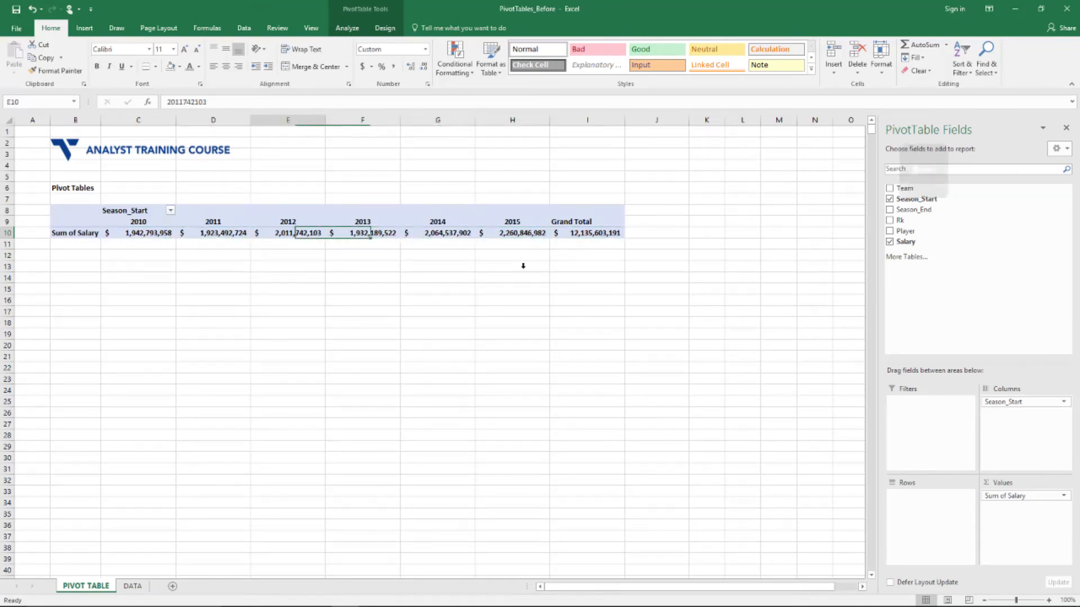
{"action": "key", "text": "Right"}
{"action": "key", "text": "Right"}
{"action": "key", "text": "Right"}
{"action": "key", "text": "Left"}
{"action": "key", "text": "Left"}
{"action": "key", "text": "Left"}
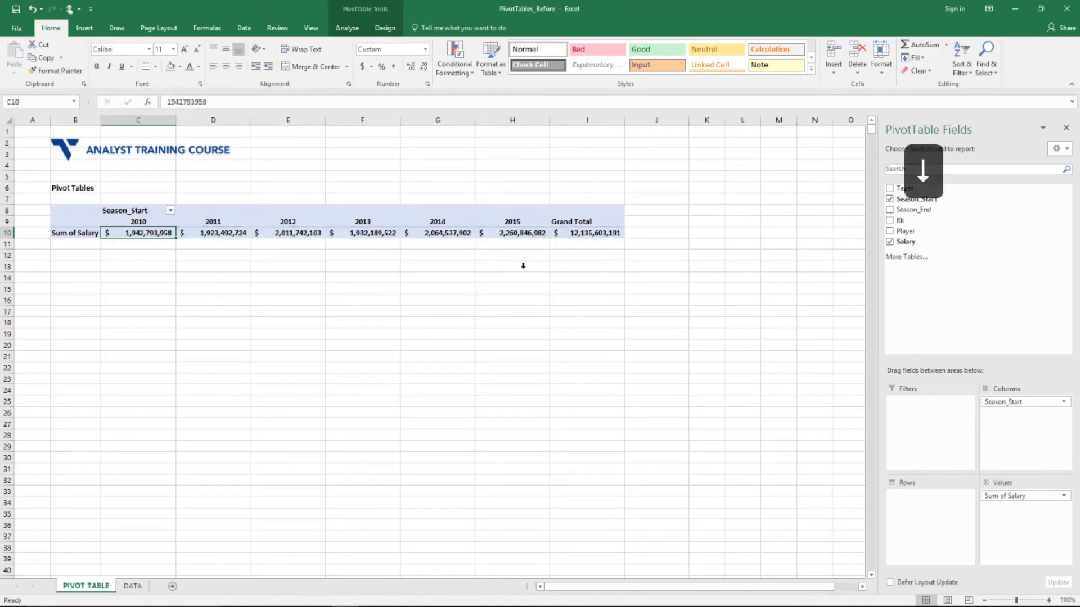
{"action": "key", "text": "Up"}
{"action": "key", "text": "Right"}
{"action": "key", "text": "Right"}
{"action": "key", "text": "Right"}
{"action": "key", "text": "Down"}
{"action": "key", "text": "Right"}
{"action": "key", "text": "Right"}
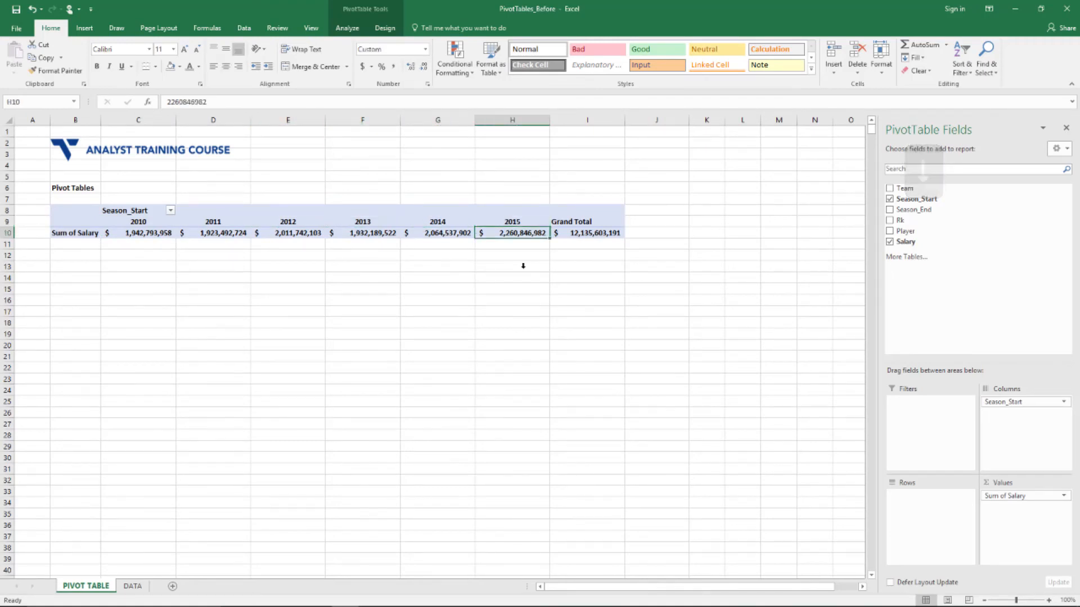
Add Team to the PivotTable rows, listing Atlanta Hawks through Washington Wizards for each 2010–2015 season
{"action": "left_click_drag", "start_coordinate": [947, 188], "coordinate": [916, 535]}
{"action": "key", "text": "ctrl+Right"}
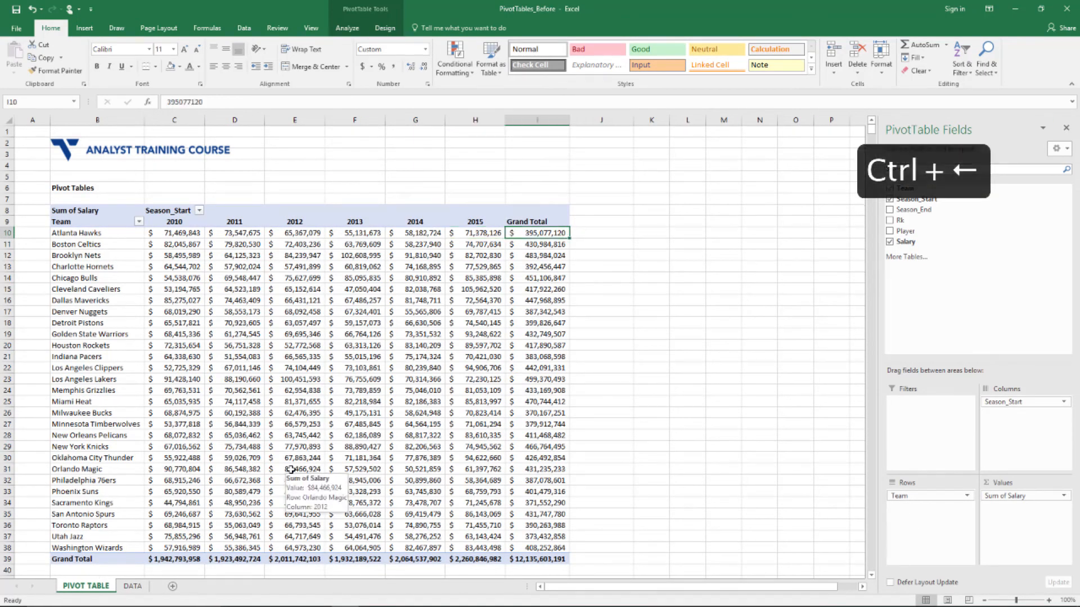
{"action": "key", "text": "ctrl+Down"}
{"action": "key", "text": "ctrl+Left"}
{"action": "key", "text": "ctrl+Down"}
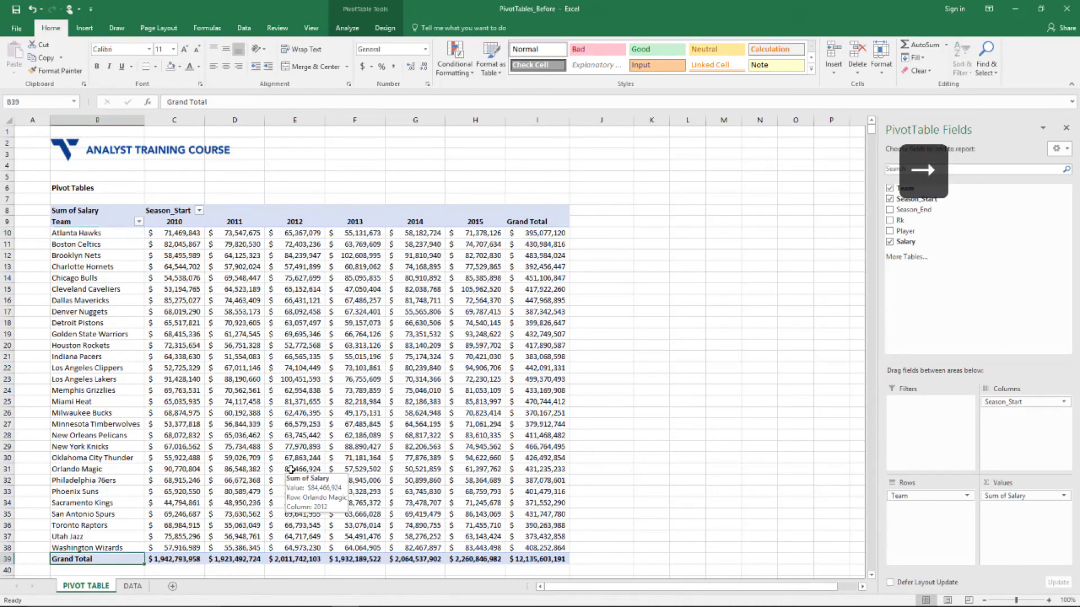
{"action": "key", "text": "ctrl+Up"}
{"action": "key", "text": "Down"}
{"action": "key", "text": "ctrl+Right"}
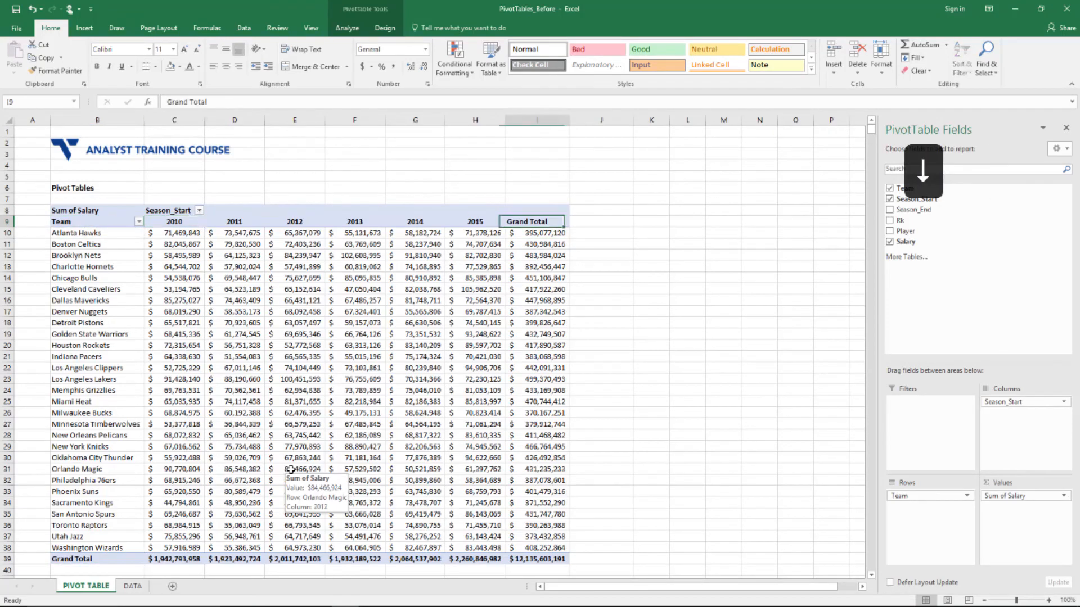
{"action": "key", "text": "Left"}
{"action": "key", "text": "Down"}
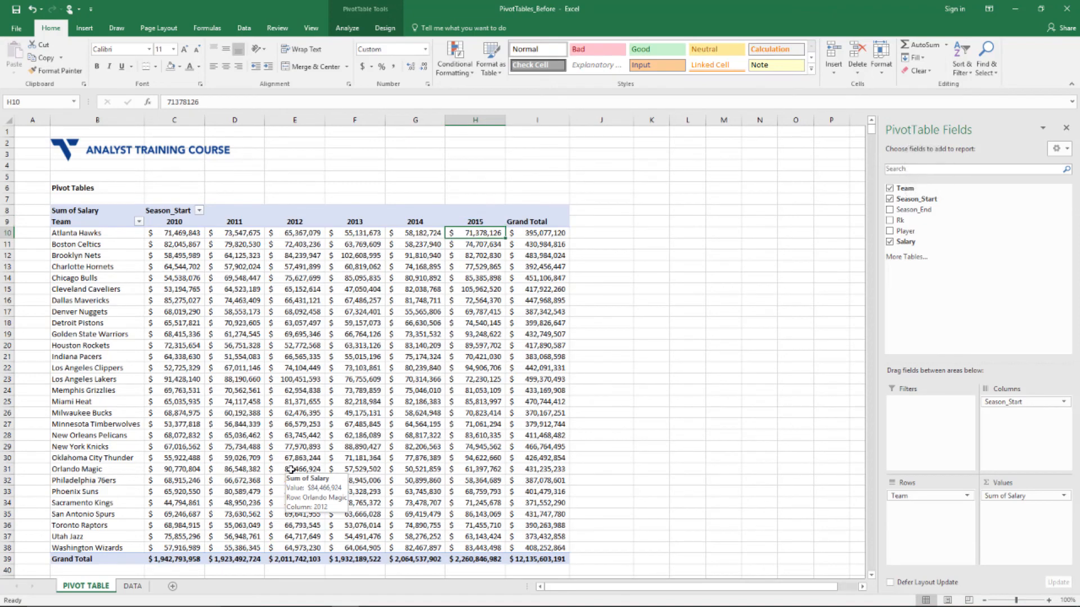